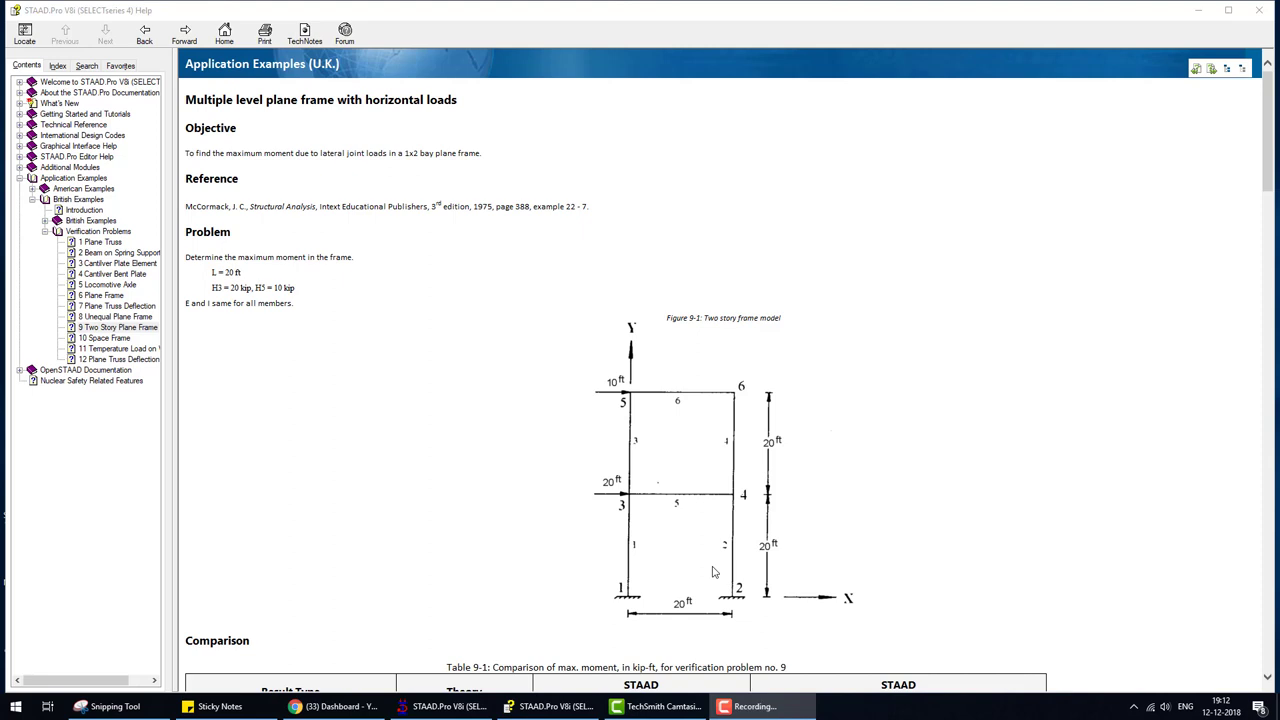
Step: Open verification problem 10, Space Frame, and highlight its F, L, E, AX, IX, IY, IZ values
click(92, 338)
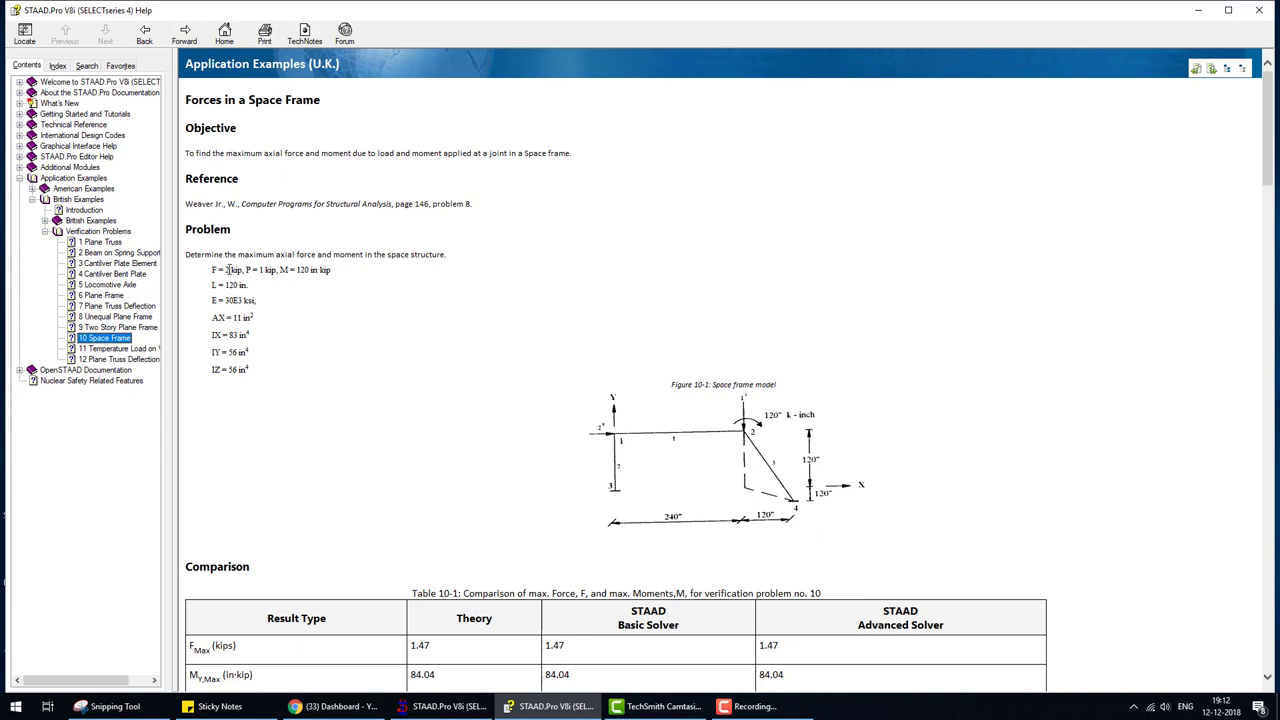
drag(208, 268, 255, 370)
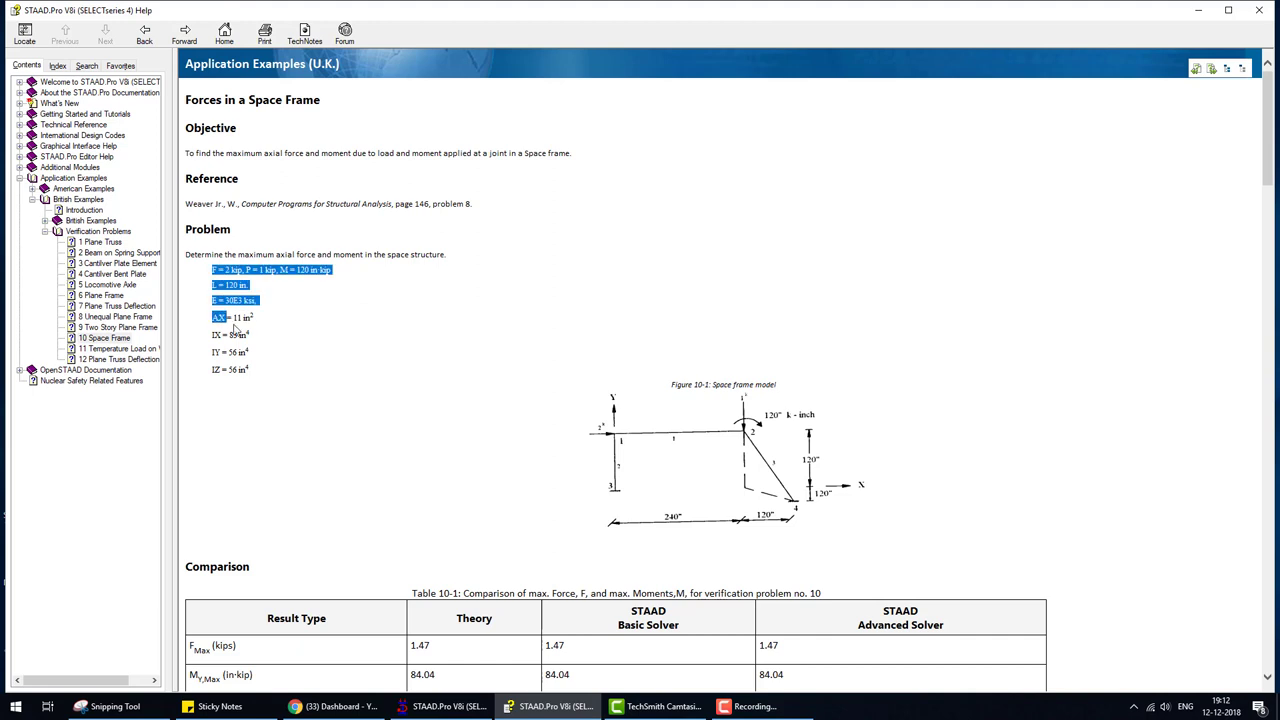
Step: Scroll problem 10 to show the frame figure and Table 10-1, then enable the screen pen
click(364, 398)
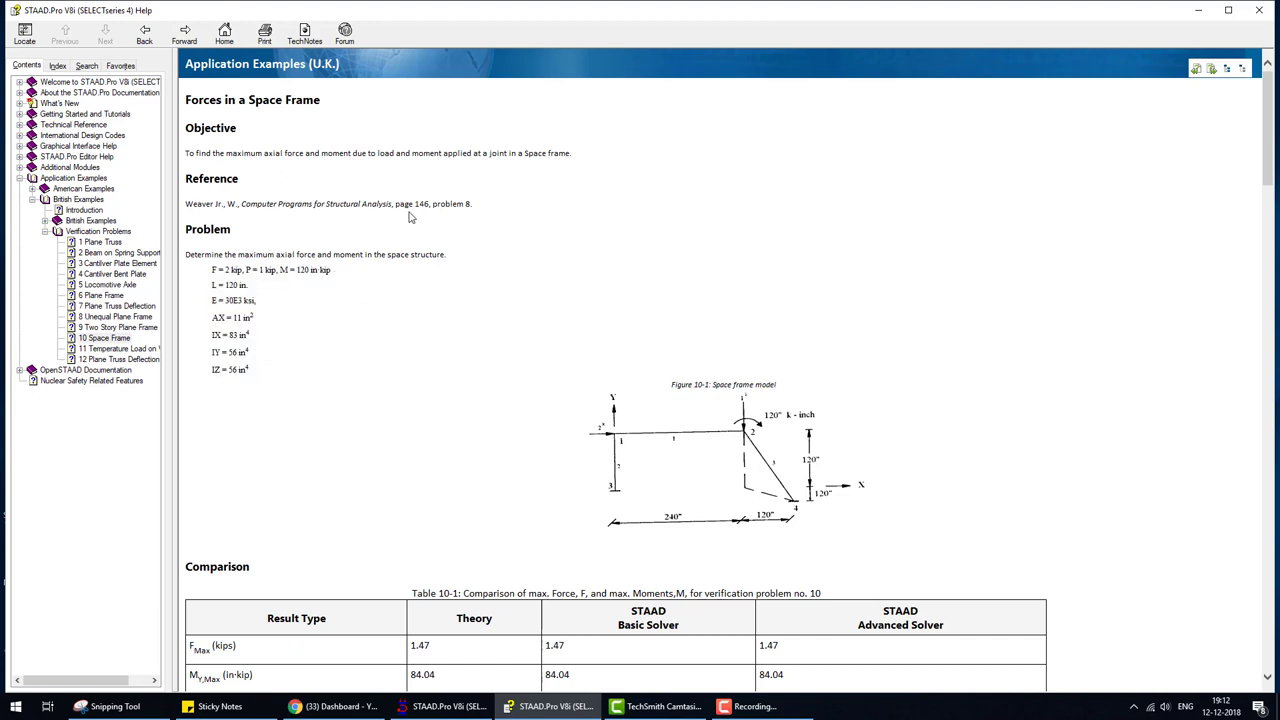
scroll(463, 338, down, 3)
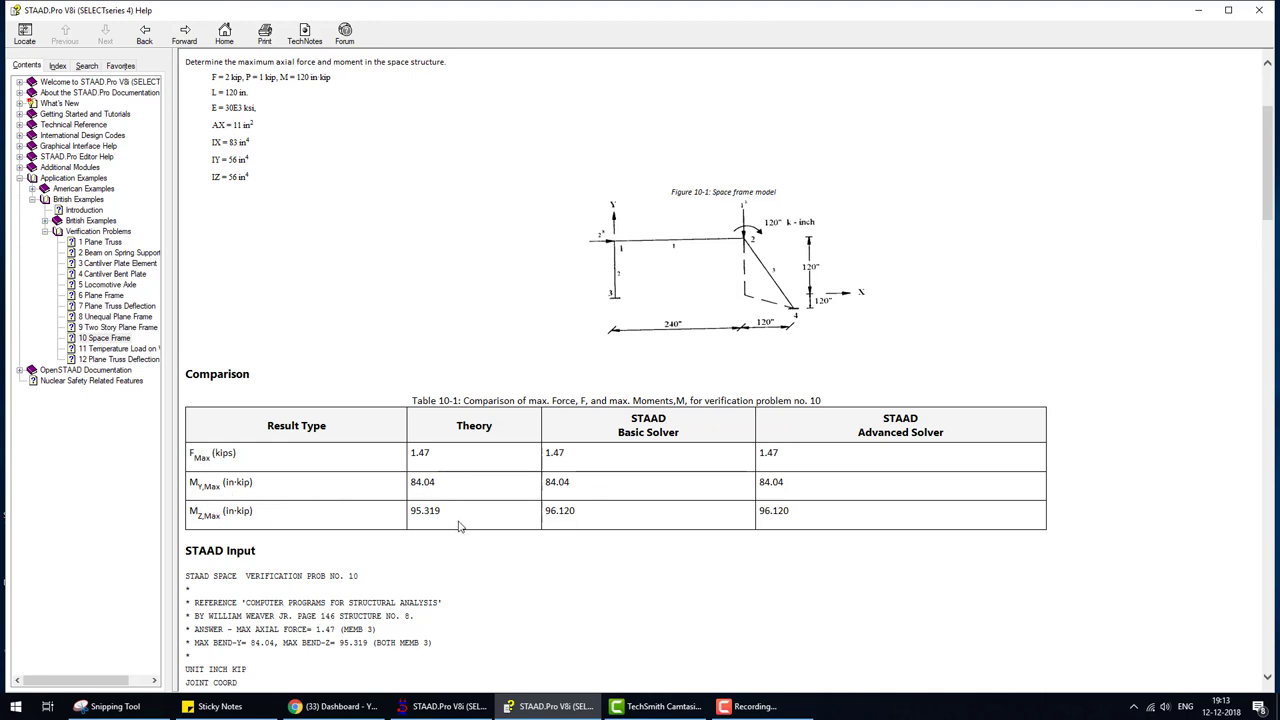
scroll(470, 530, up, 2)
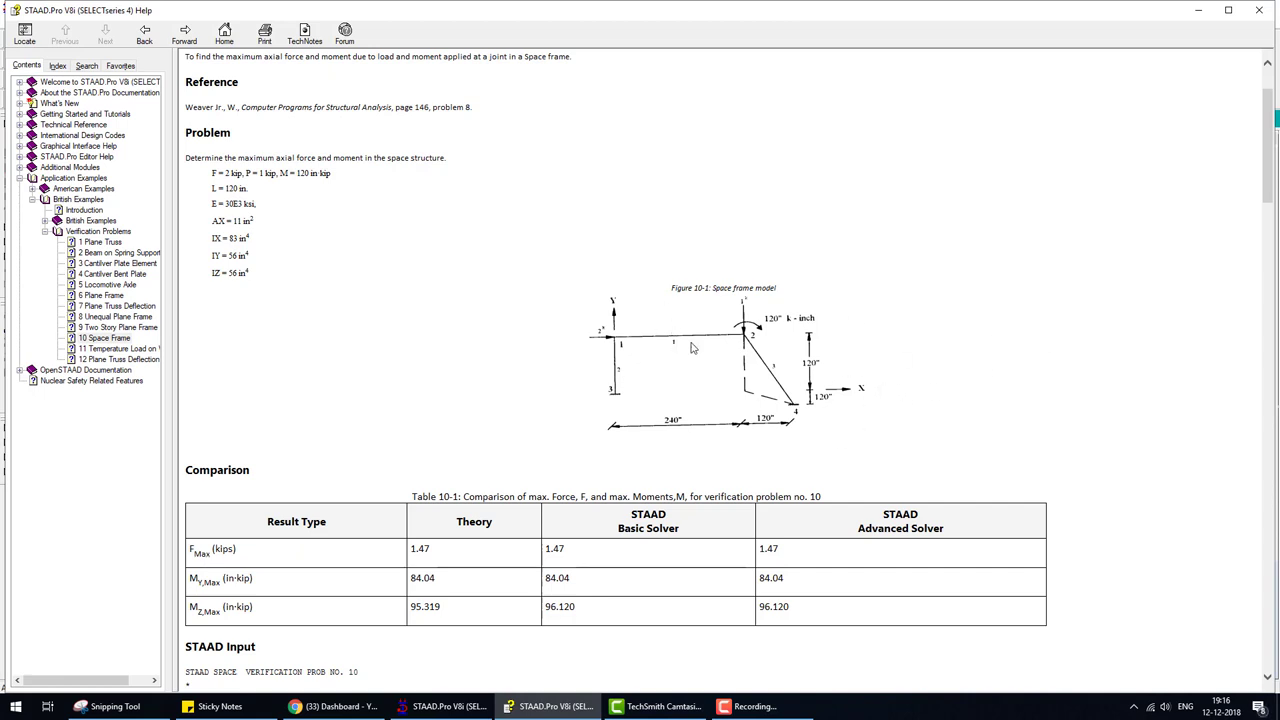
click(670, 370)
key(ctrl+shift+d)
drag(620, 156, 757, 158)
click(619, 156)
drag(615, 361, 632, 355)
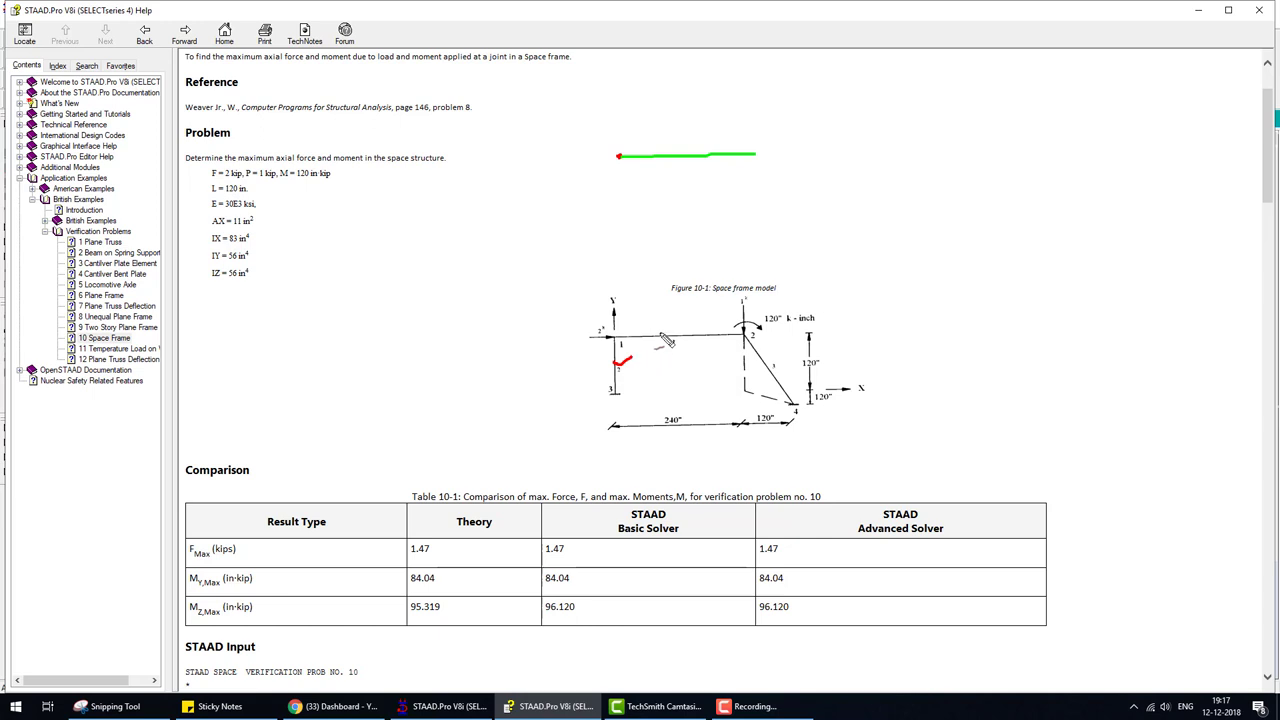
drag(672, 337, 688, 336)
drag(687, 168, 702, 164)
drag(760, 373, 774, 367)
drag(755, 154, 794, 223)
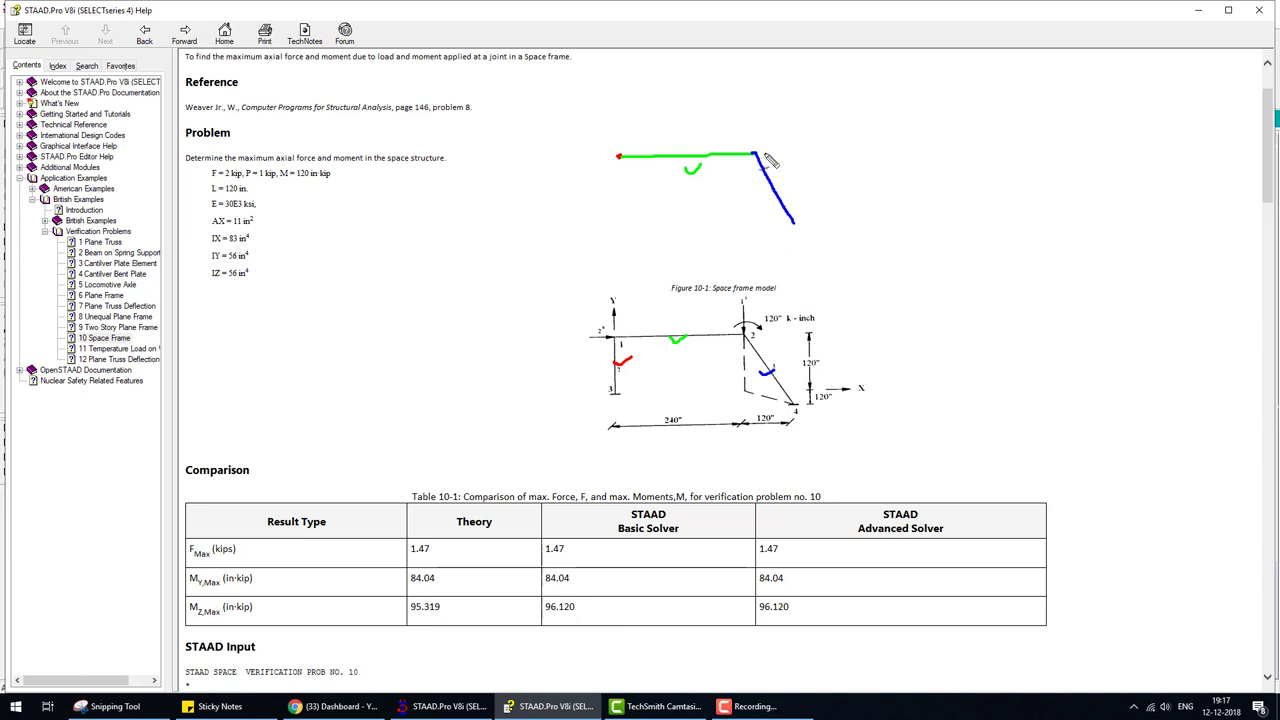
mouse_move(768, 151)
mouse_down()
mouse_move(822, 150)
mouse_move(783, 143)
mouse_up()
click(801, 133)
mouse_move(829, 152)
mouse_down()
mouse_move(829, 206)
mouse_move(845, 206)
mouse_move(867, 168)
mouse_move(895, 190)
mouse_move(904, 171)
mouse_up()
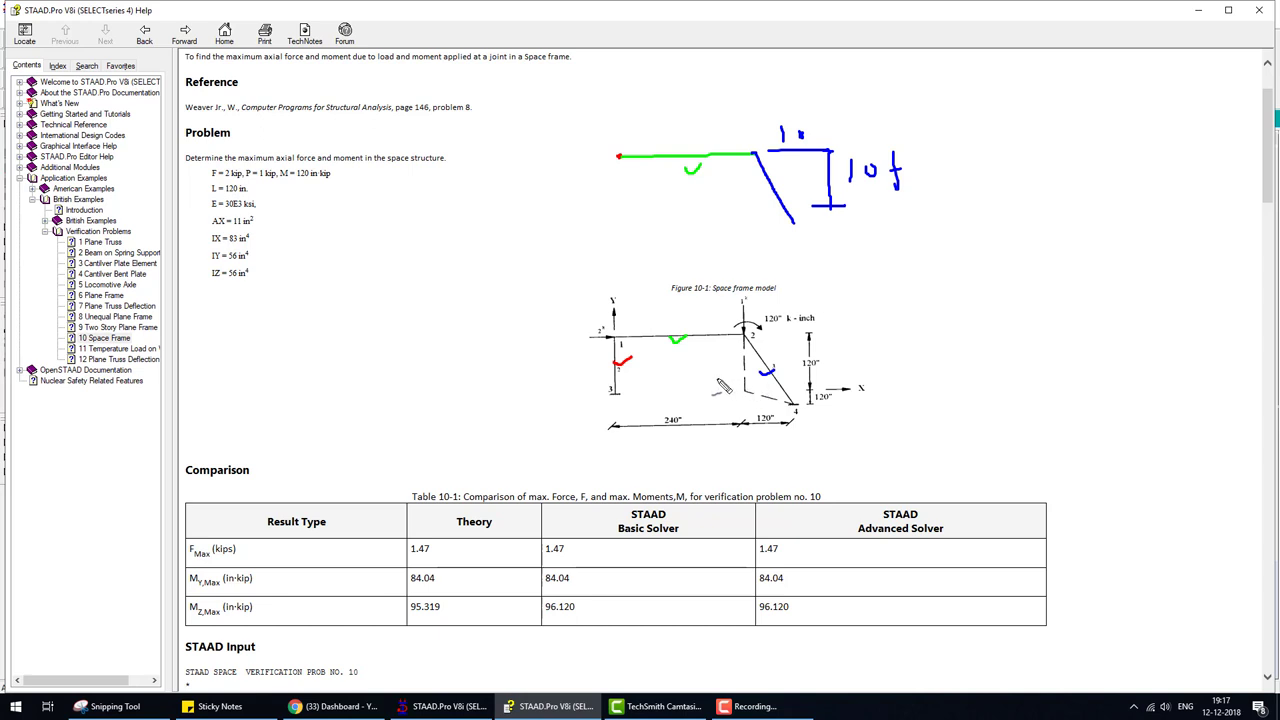
drag(667, 372, 700, 372)
mouse_move(636, 323)
mouse_down()
mouse_move(705, 318)
mouse_move(690, 328)
mouse_up()
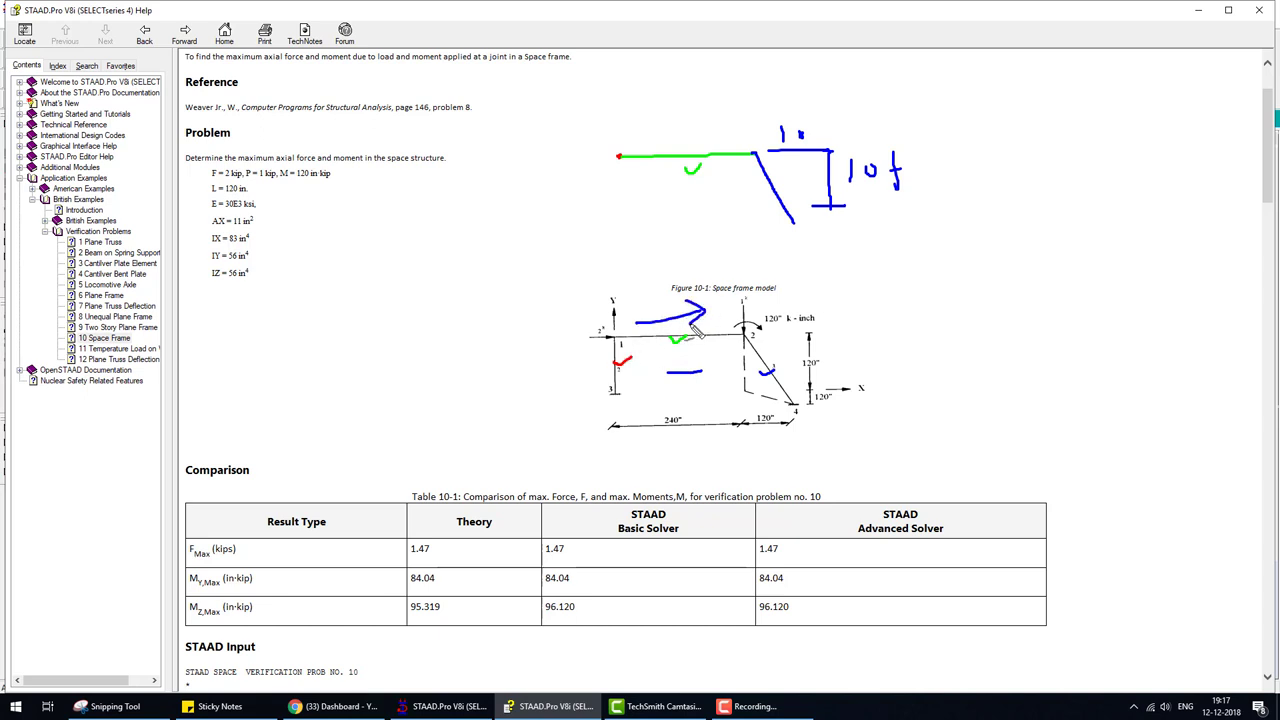
mouse_move(594, 395)
mouse_down()
mouse_move(597, 342)
mouse_move(606, 350)
mouse_up()
mouse_move(744, 400)
mouse_down()
mouse_move(766, 420)
mouse_move(804, 421)
mouse_up()
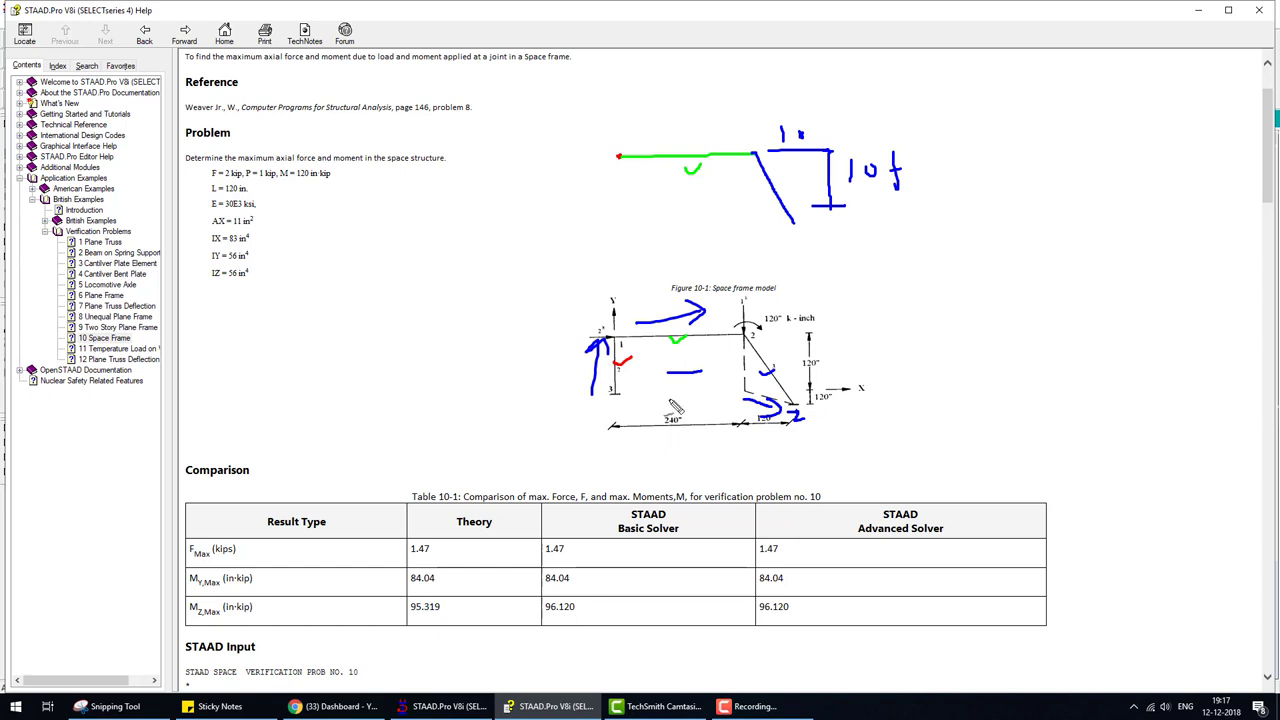
drag(658, 420, 662, 416)
drag(568, 372, 600, 345)
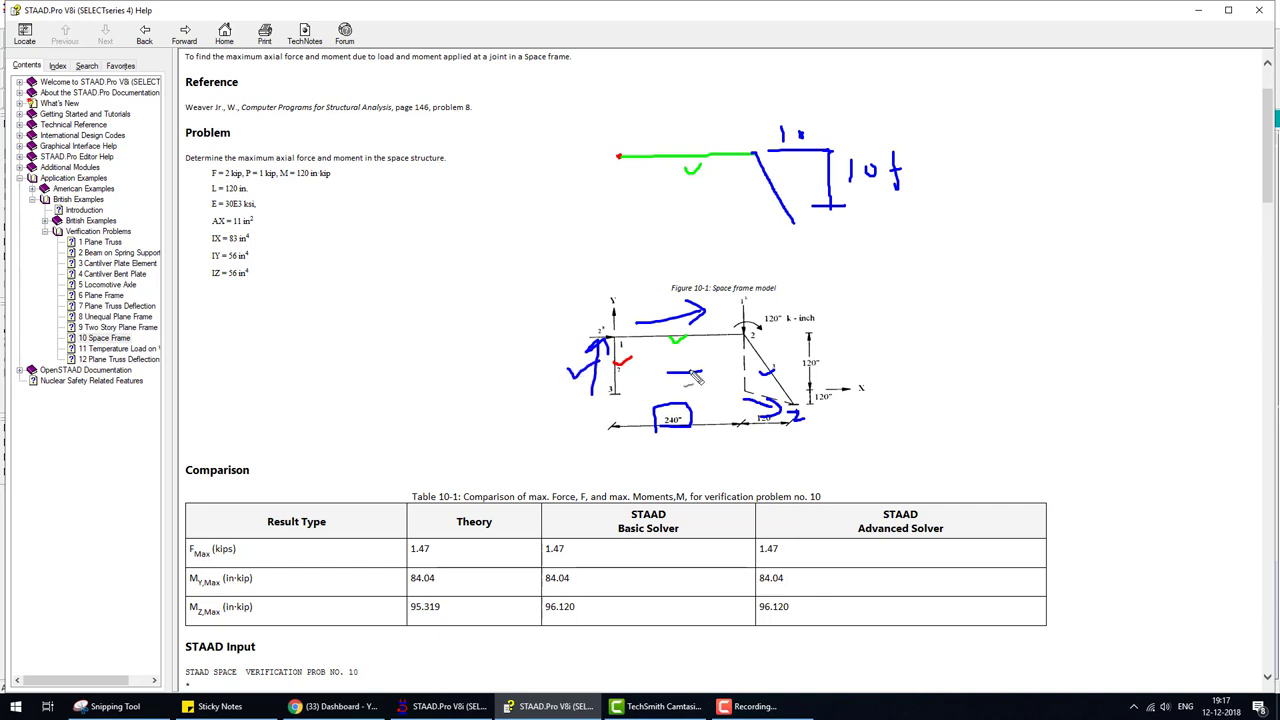
drag(822, 360, 872, 343)
drag(852, 412, 903, 397)
key(Escape)
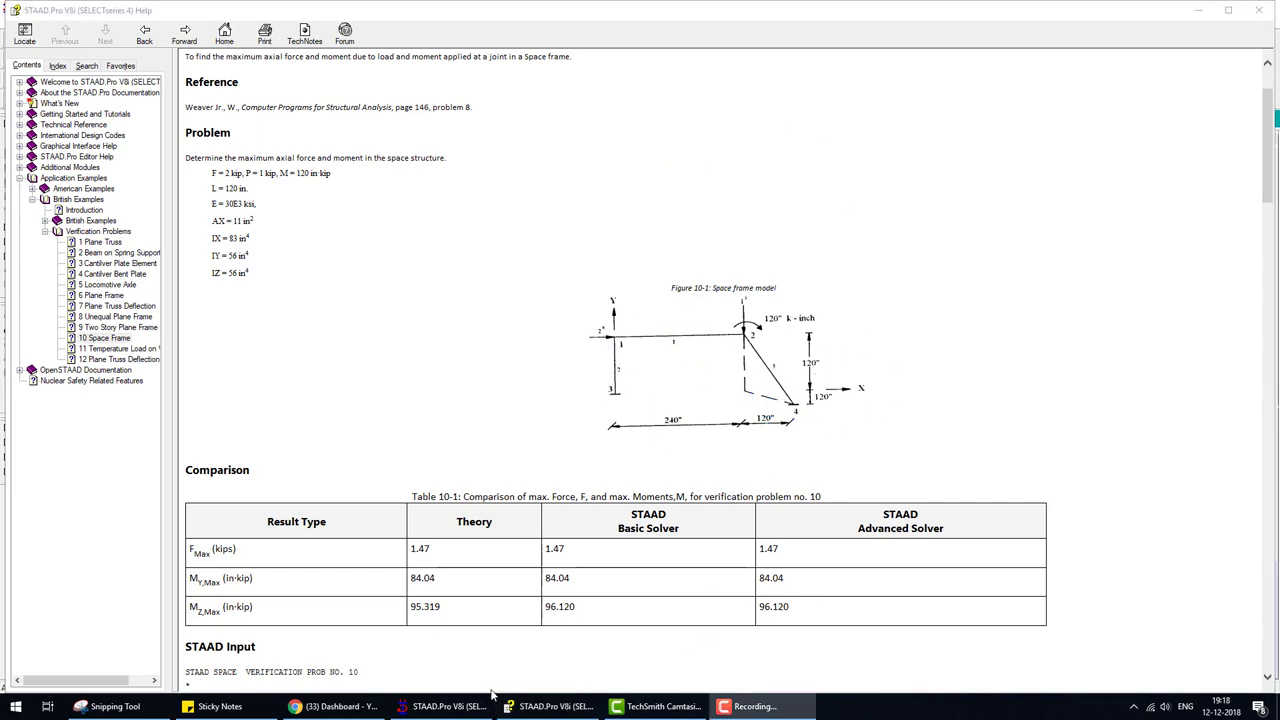
Step: Place node 1 at the origin and repeat it 10 ft in Y with linked steps, forming column 1–2
click(491, 698)
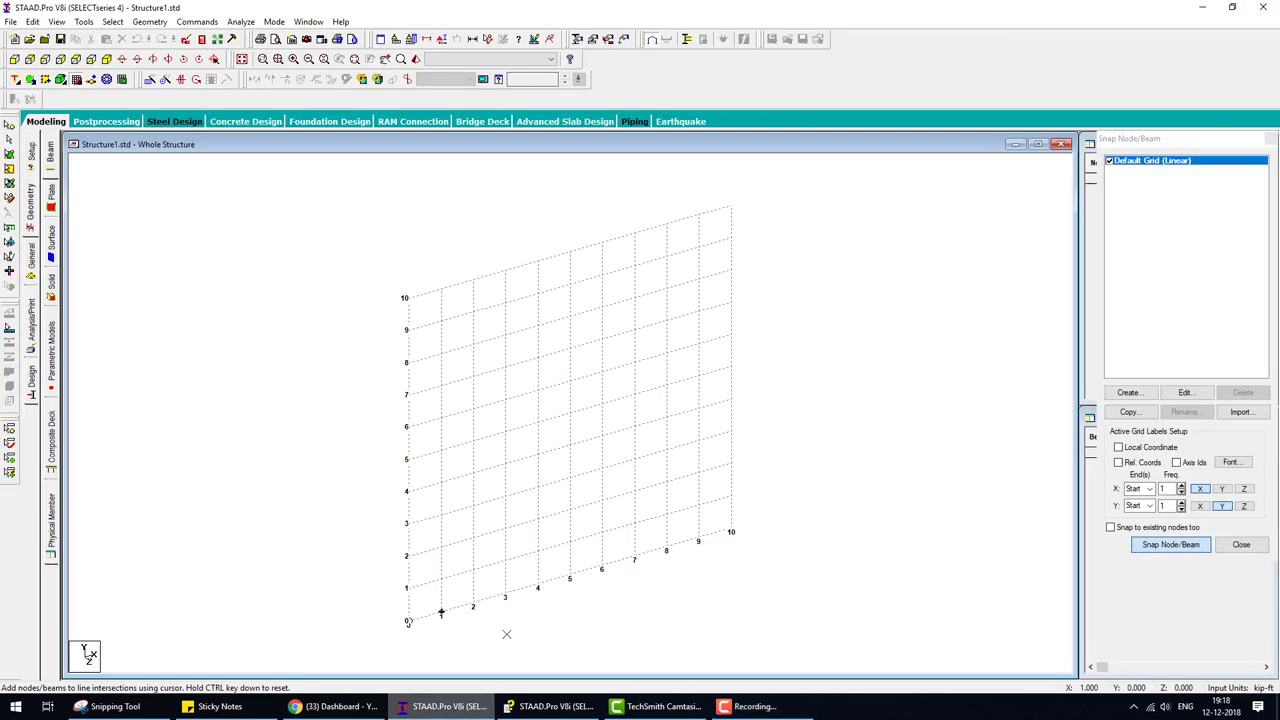
click(410, 621)
click(1269, 141)
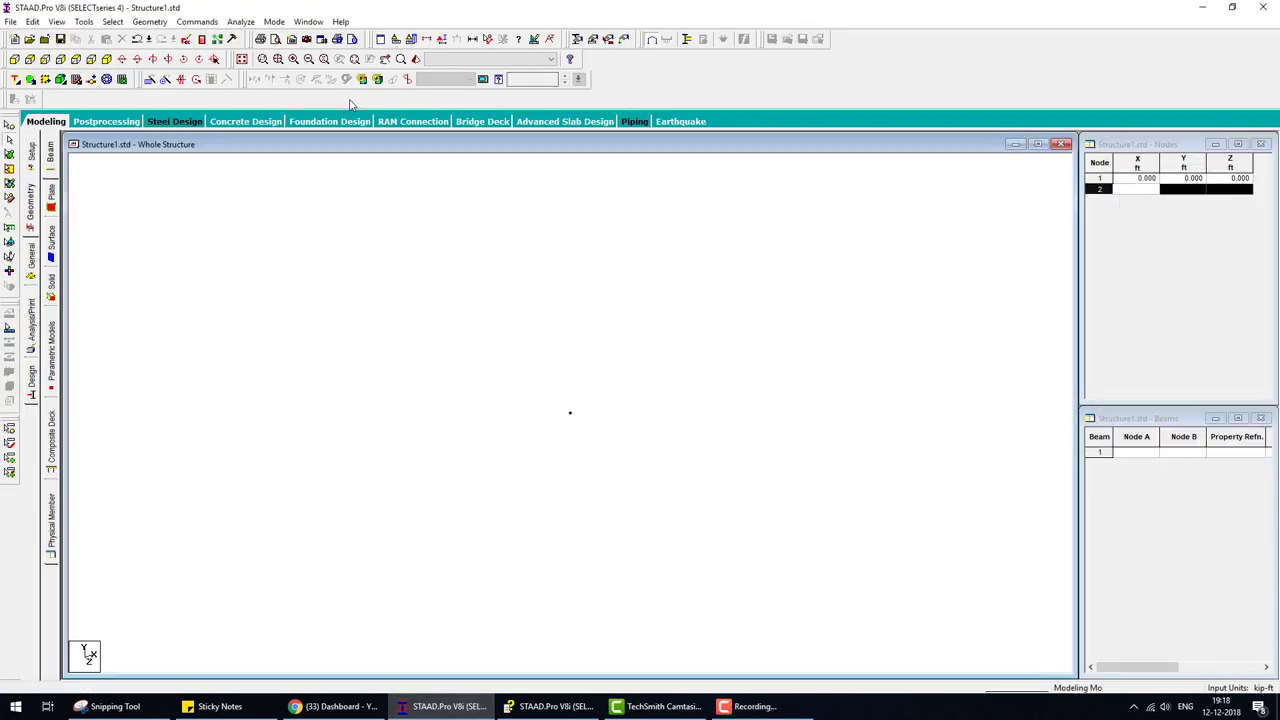
click(9, 122)
drag(511, 341, 596, 436)
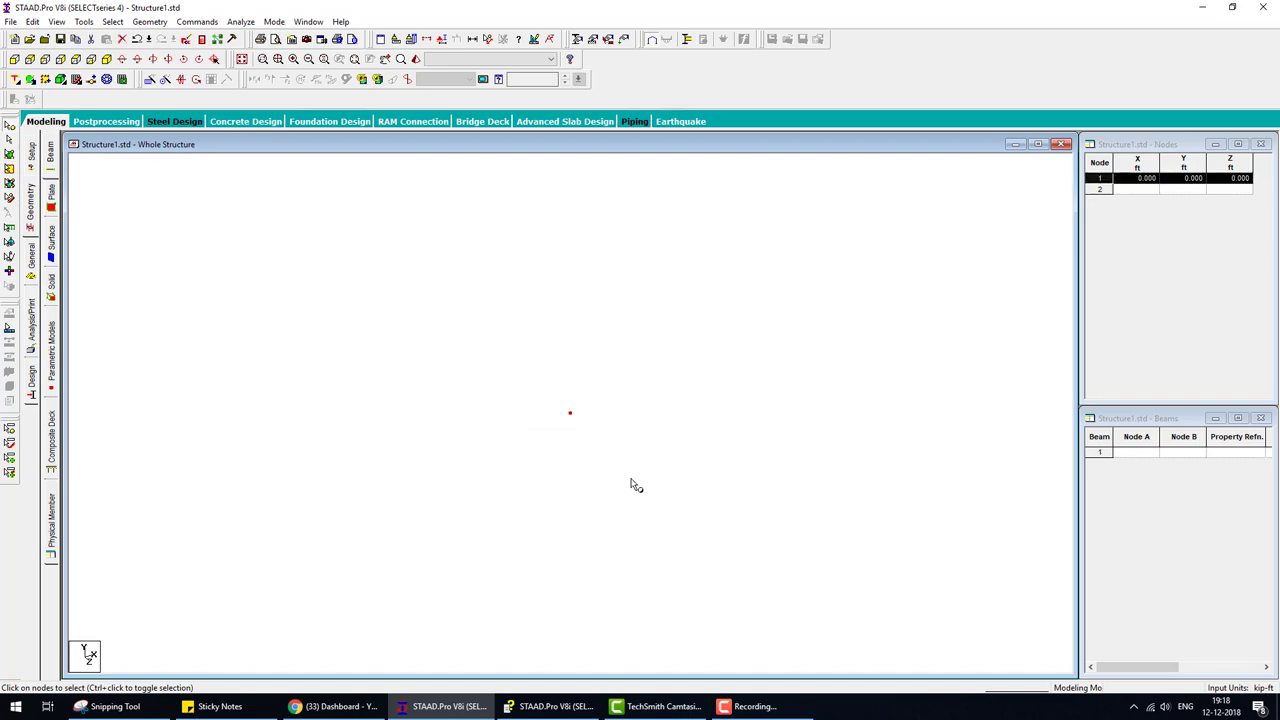
click(526, 712)
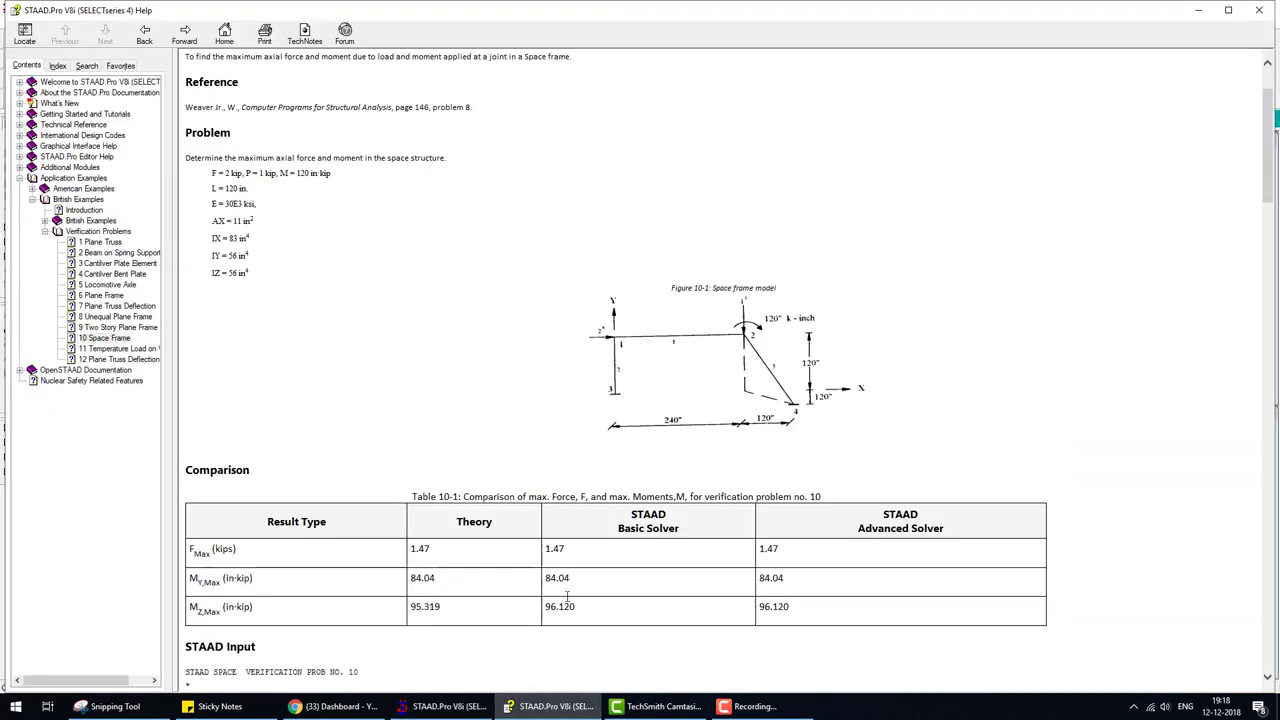
key(alt+Tab)
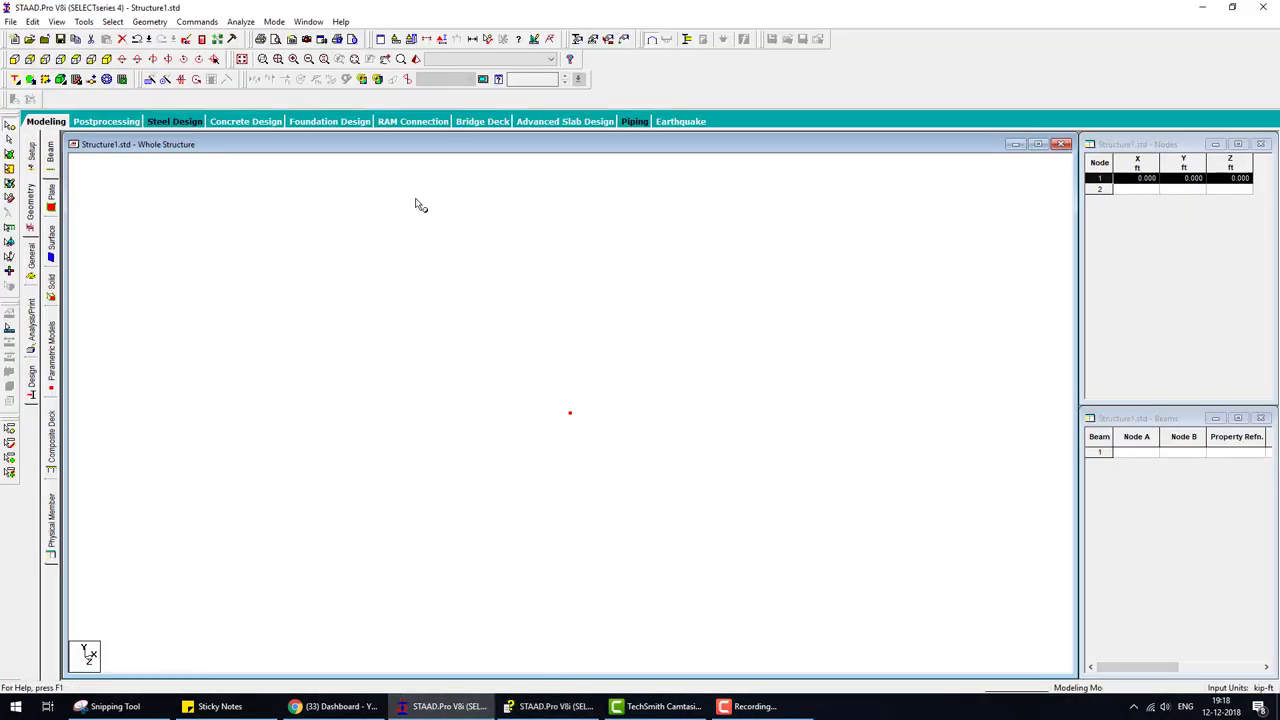
click(151, 84)
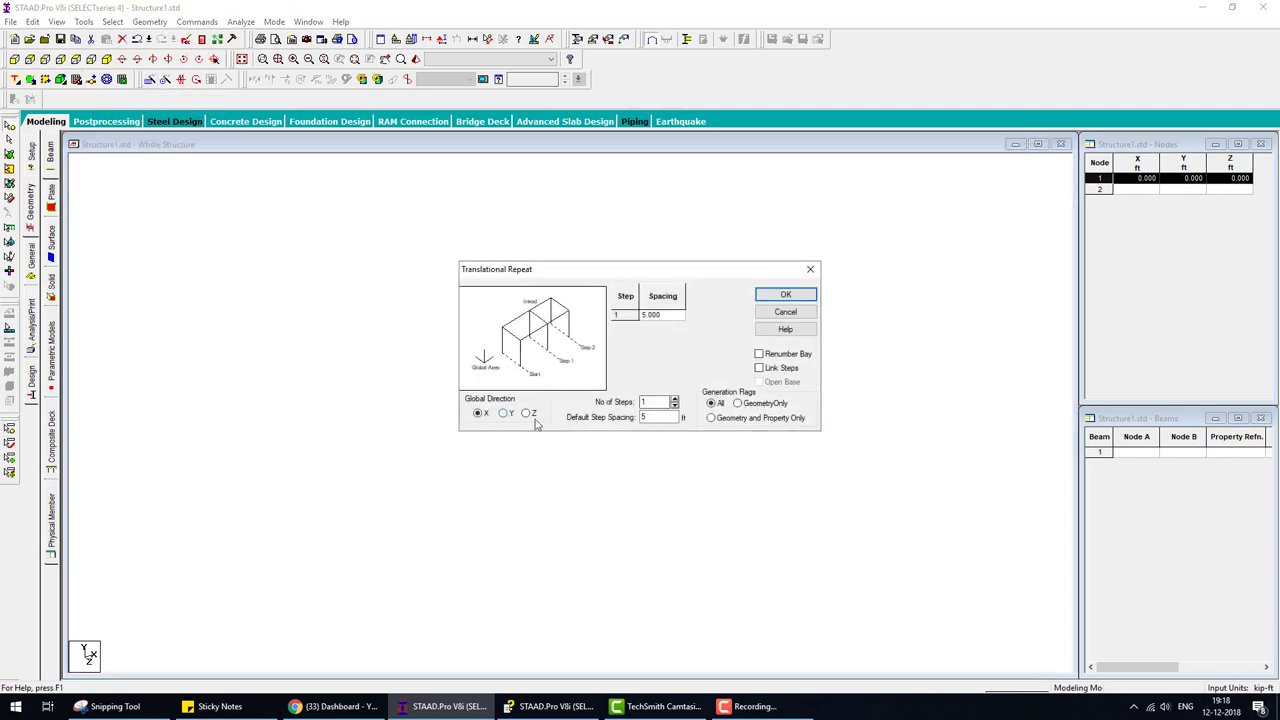
double_click(650, 417)
text(10)
click(767, 369)
click(786, 299)
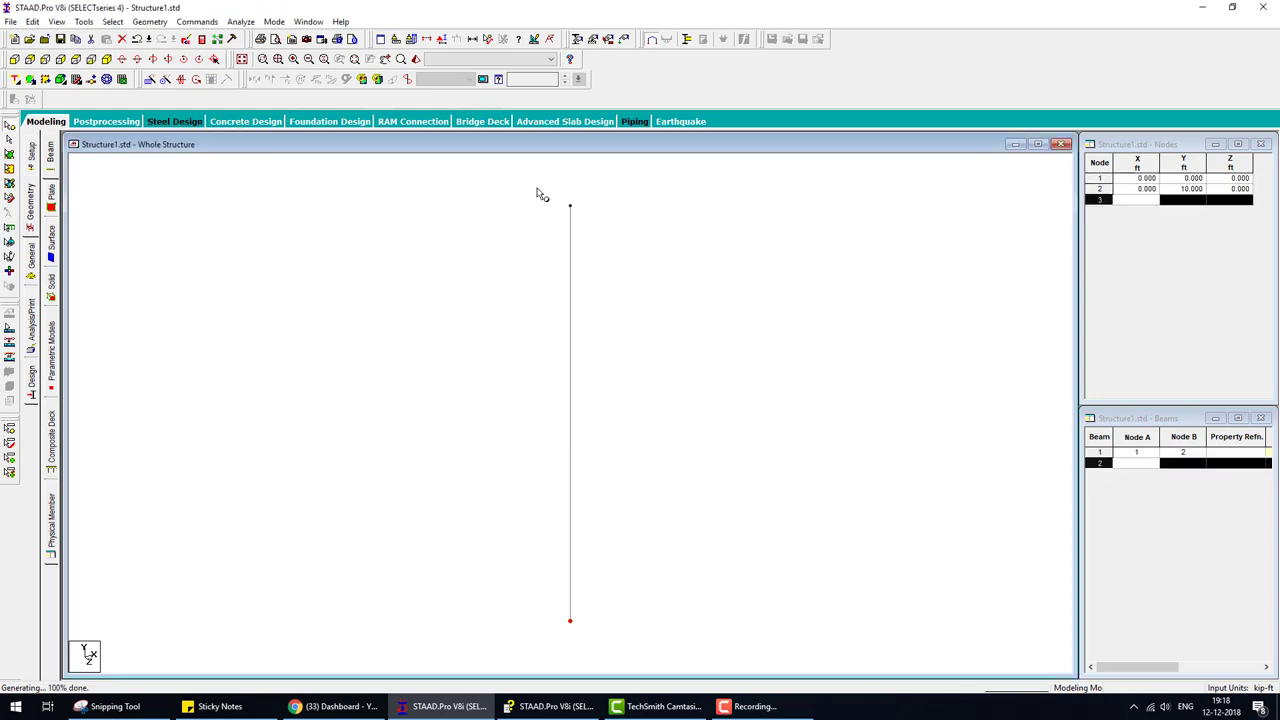
Step: Repeat node 2 20 ft along X to create beam 2–3 ending at node 3
drag(536, 185, 615, 240)
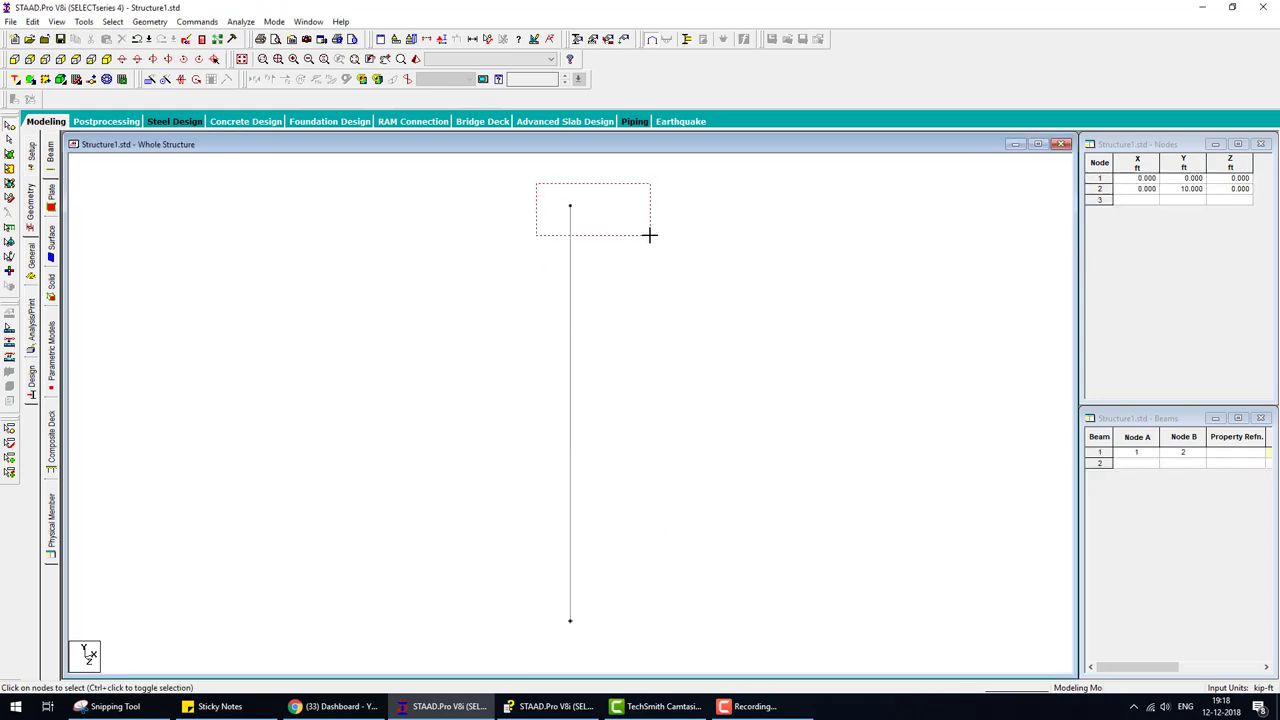
click(150, 79)
drag(655, 420, 591, 421)
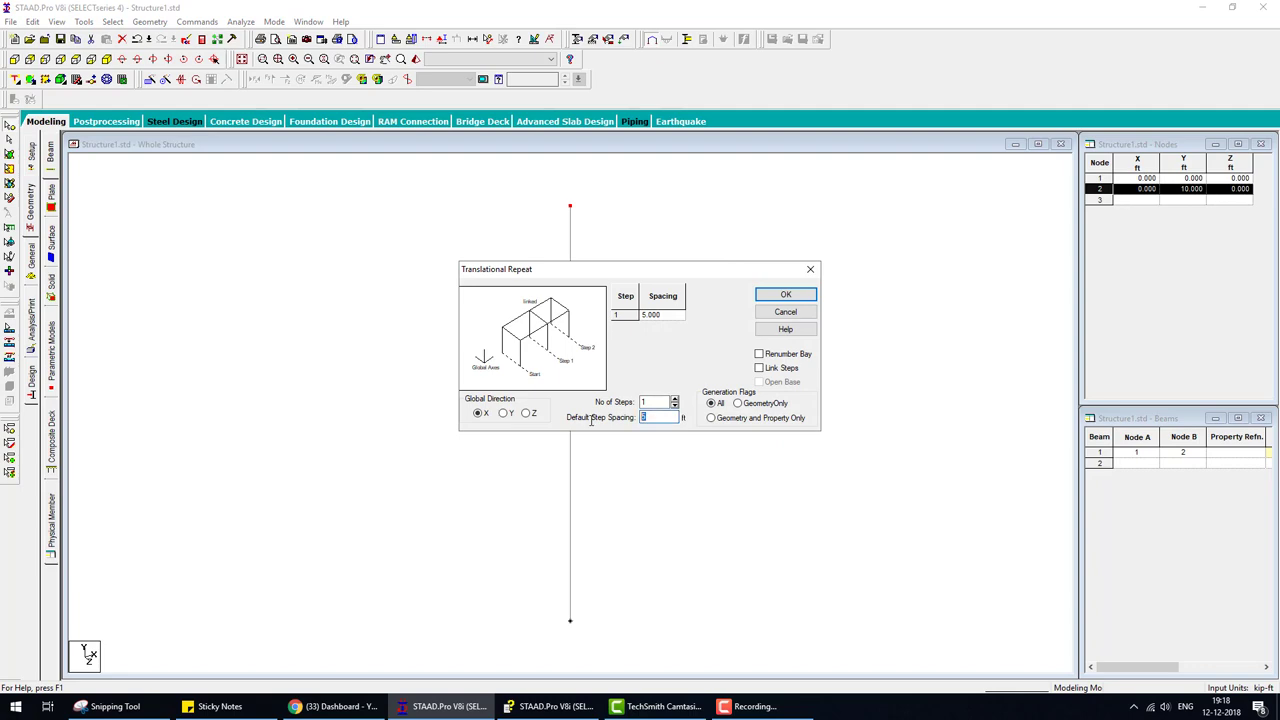
click(550, 706)
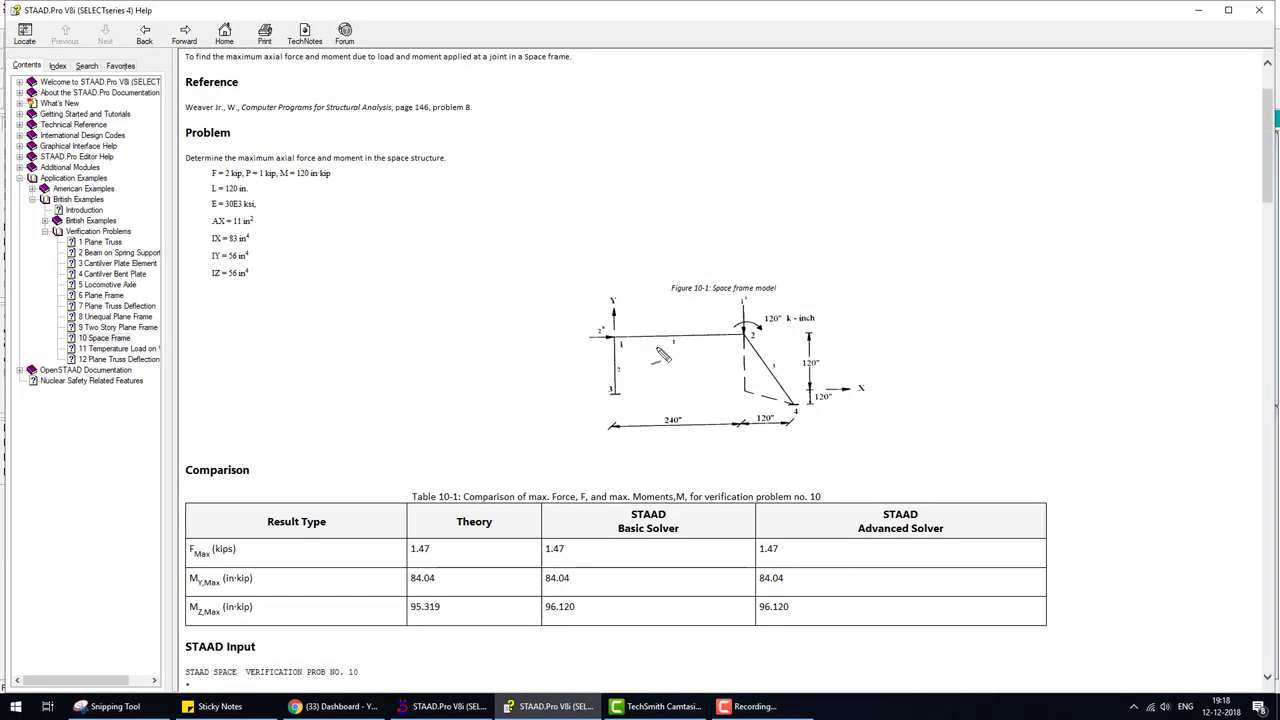
drag(655, 348, 690, 327)
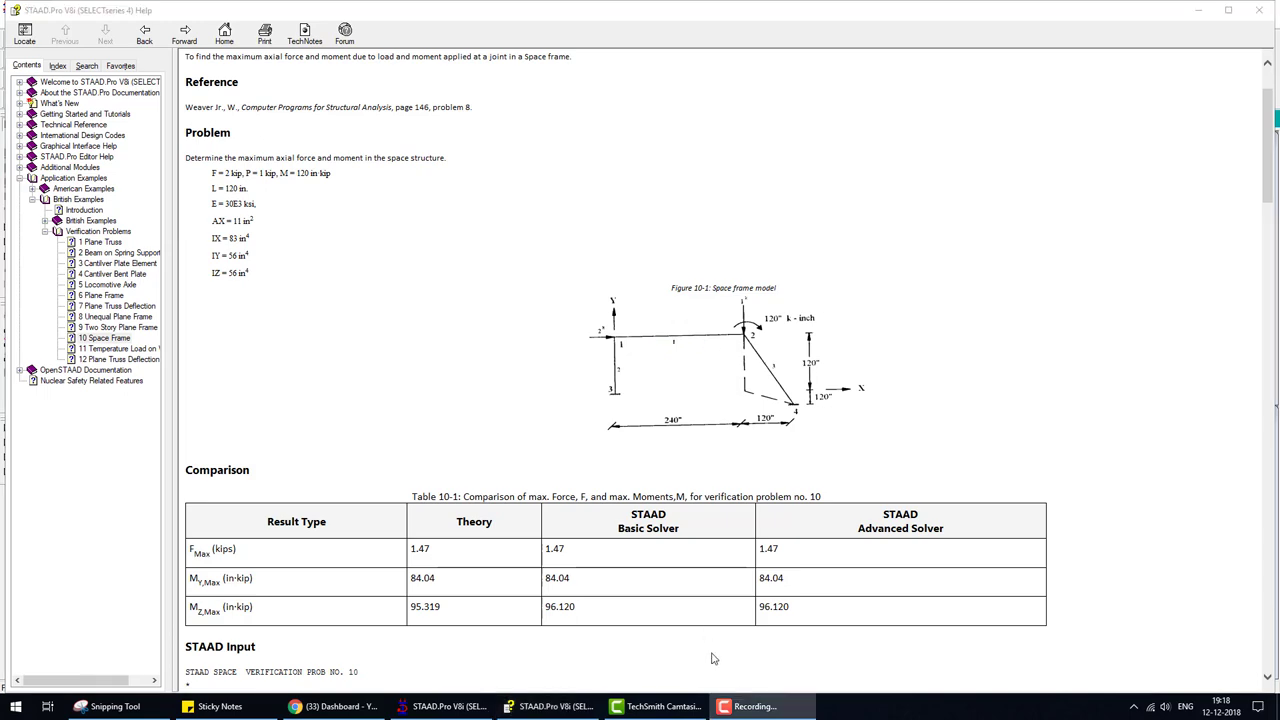
click(655, 706)
click(655, 706)
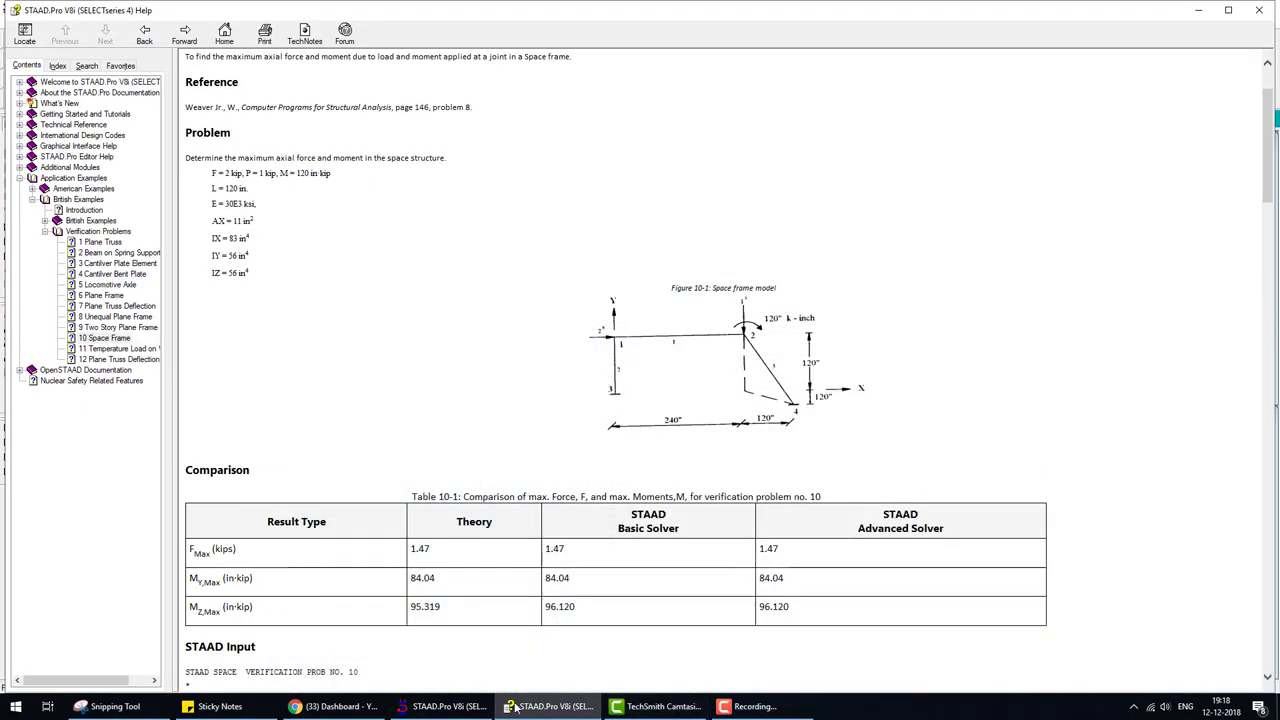
click(440, 706)
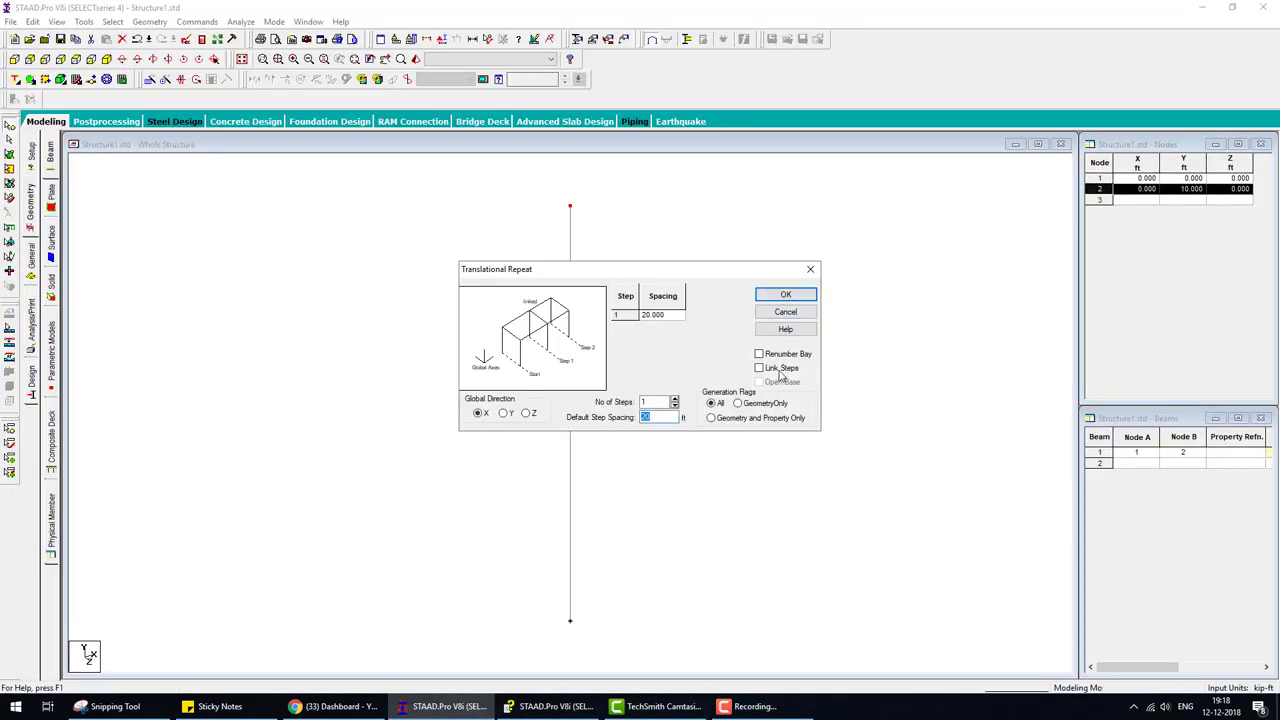
click(786, 294)
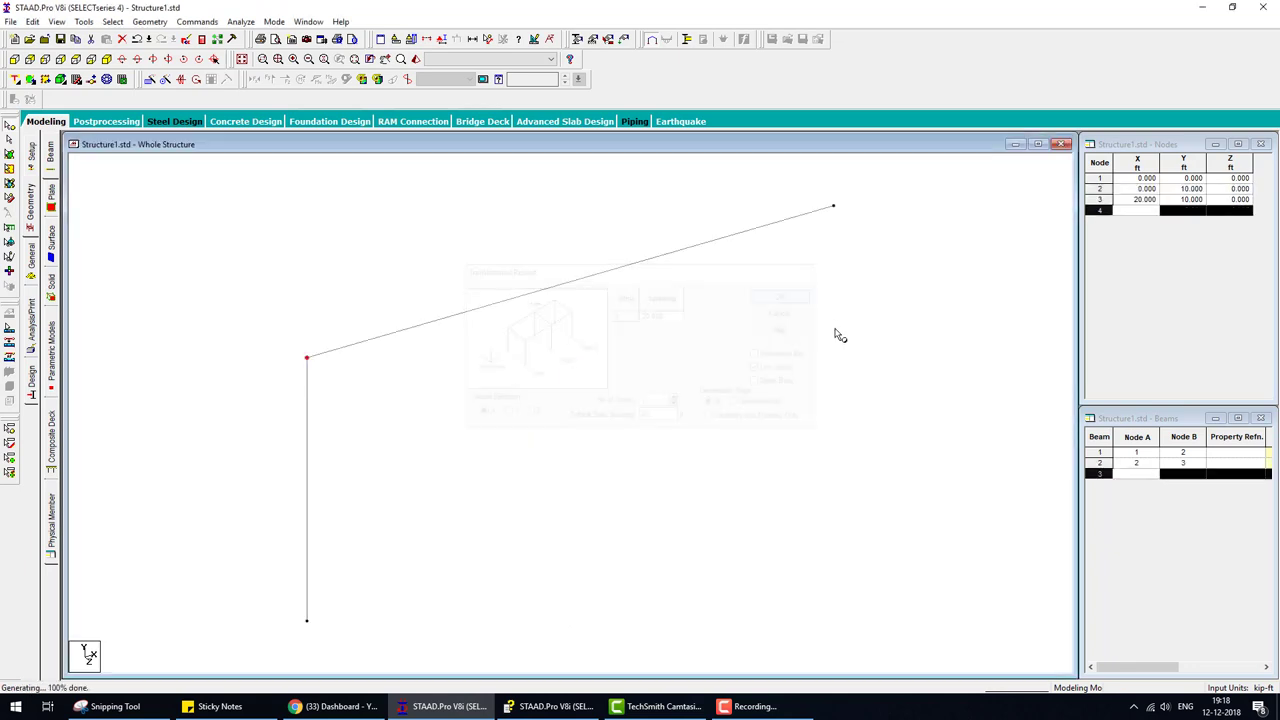
click(15, 79)
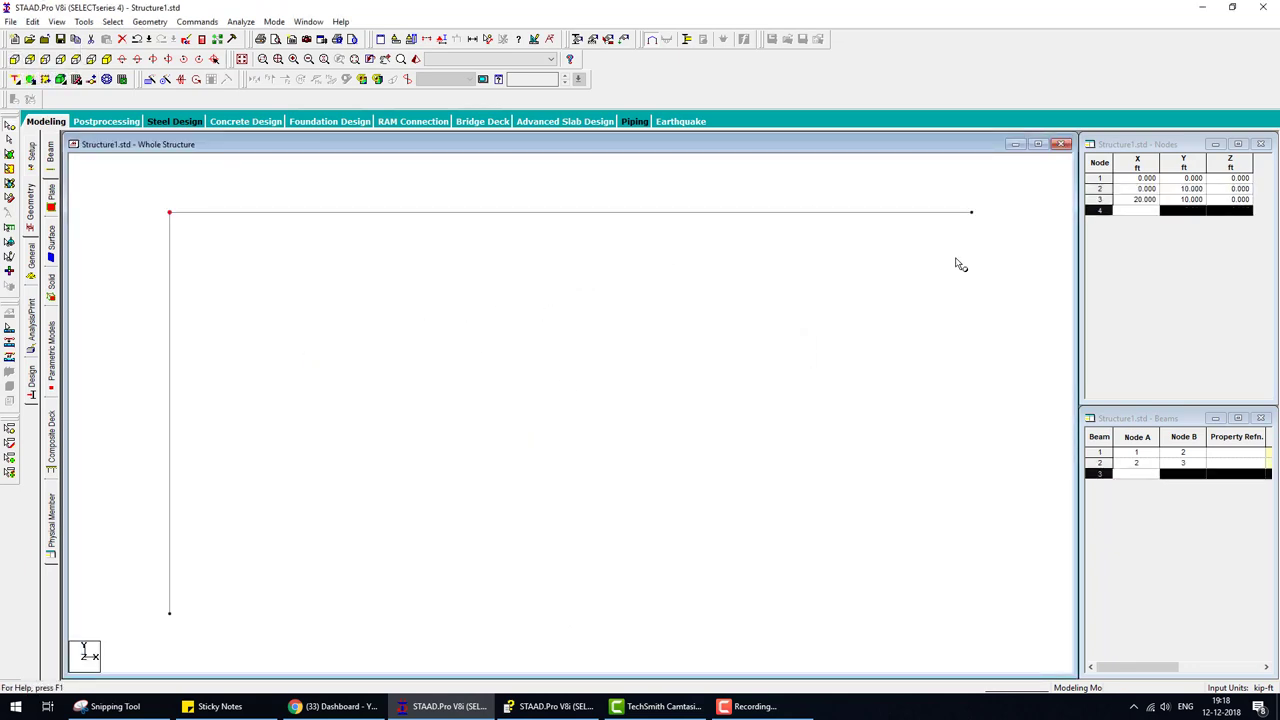
click(971, 213)
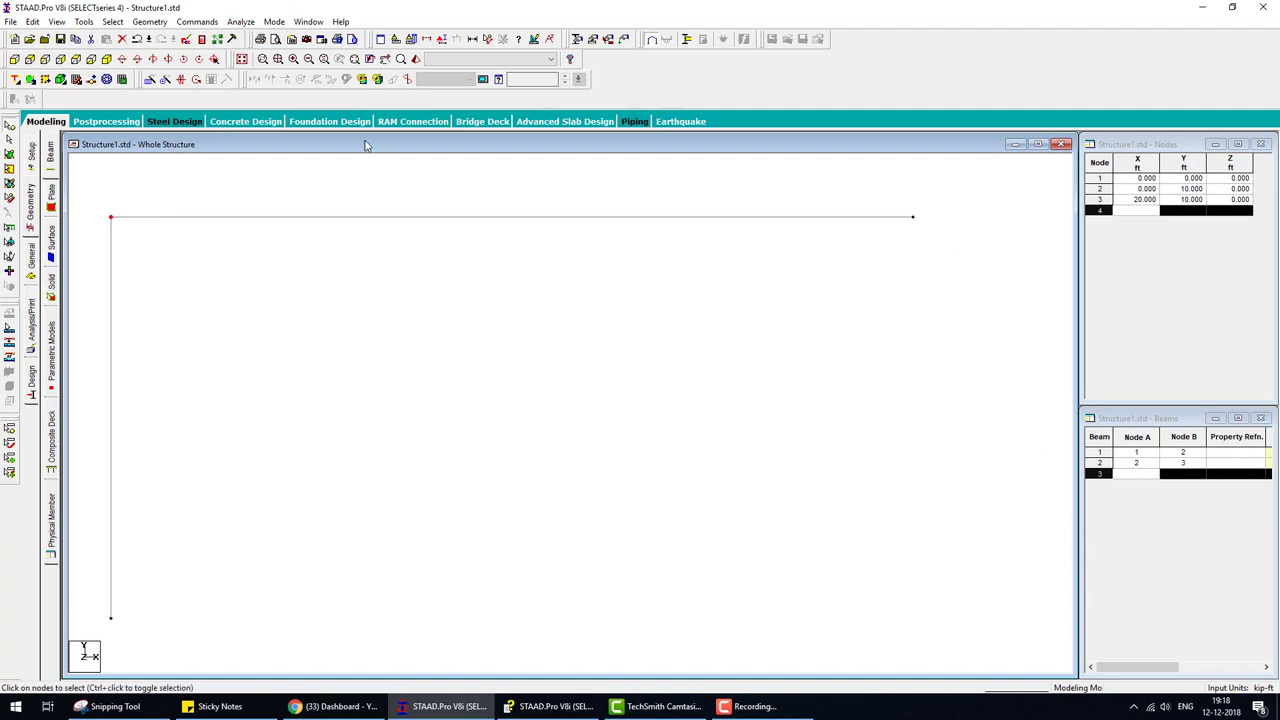
click(107, 59)
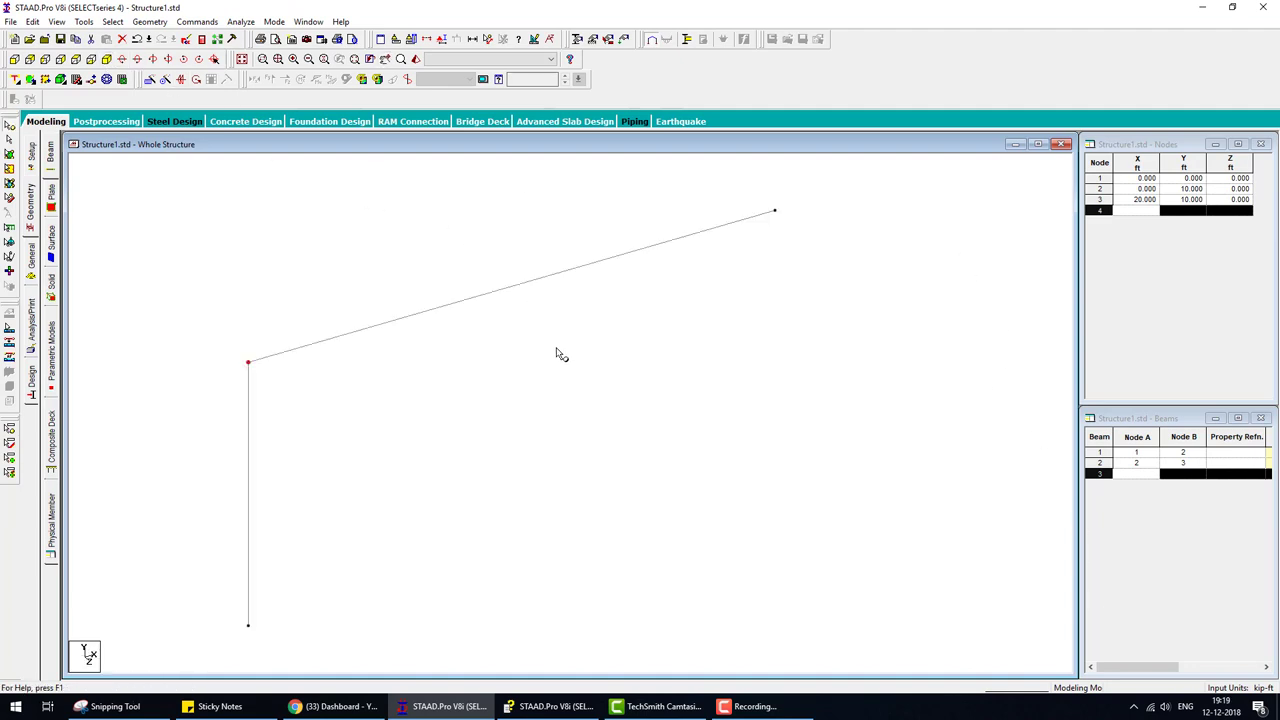
Step: Sketch labelled x and y axis arrows along the top beam and column
mouse_move(356, 316)
mouse_down()
mouse_move(557, 243)
mouse_move(503, 284)
mouse_up()
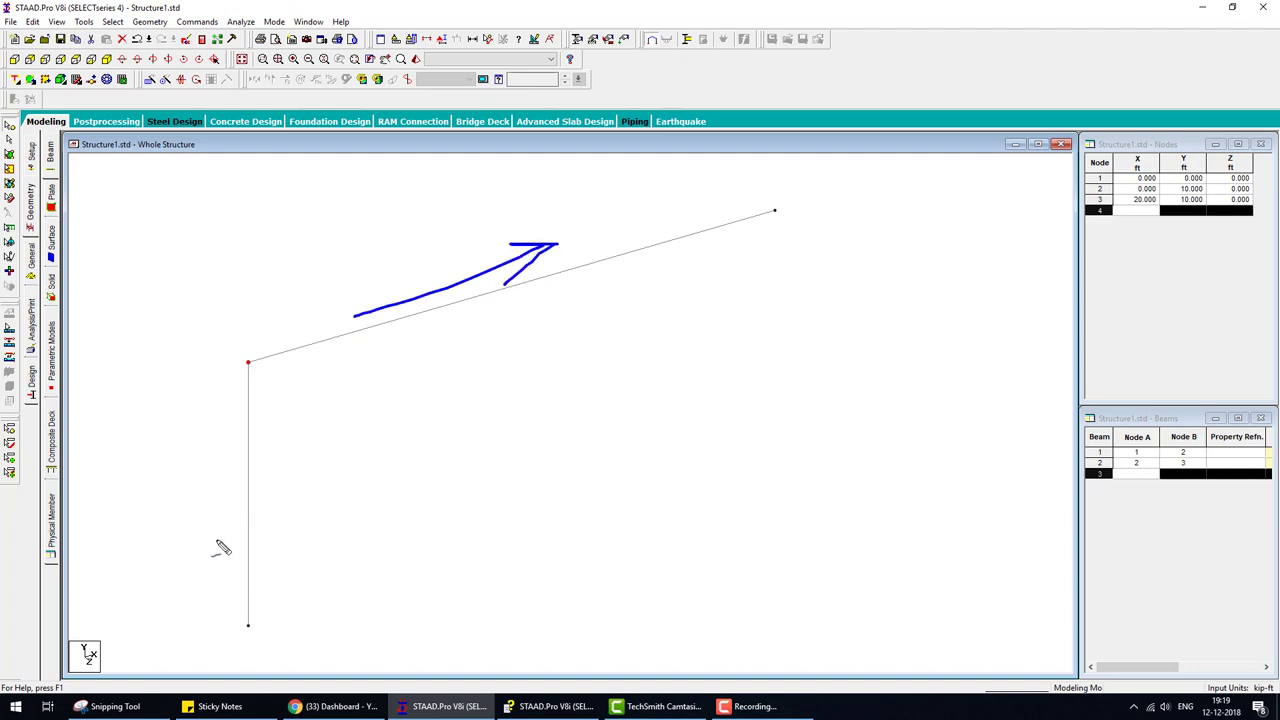
mouse_move(214, 570)
mouse_down()
mouse_move(236, 412)
mouse_move(250, 418)
mouse_up()
drag(174, 364, 198, 415)
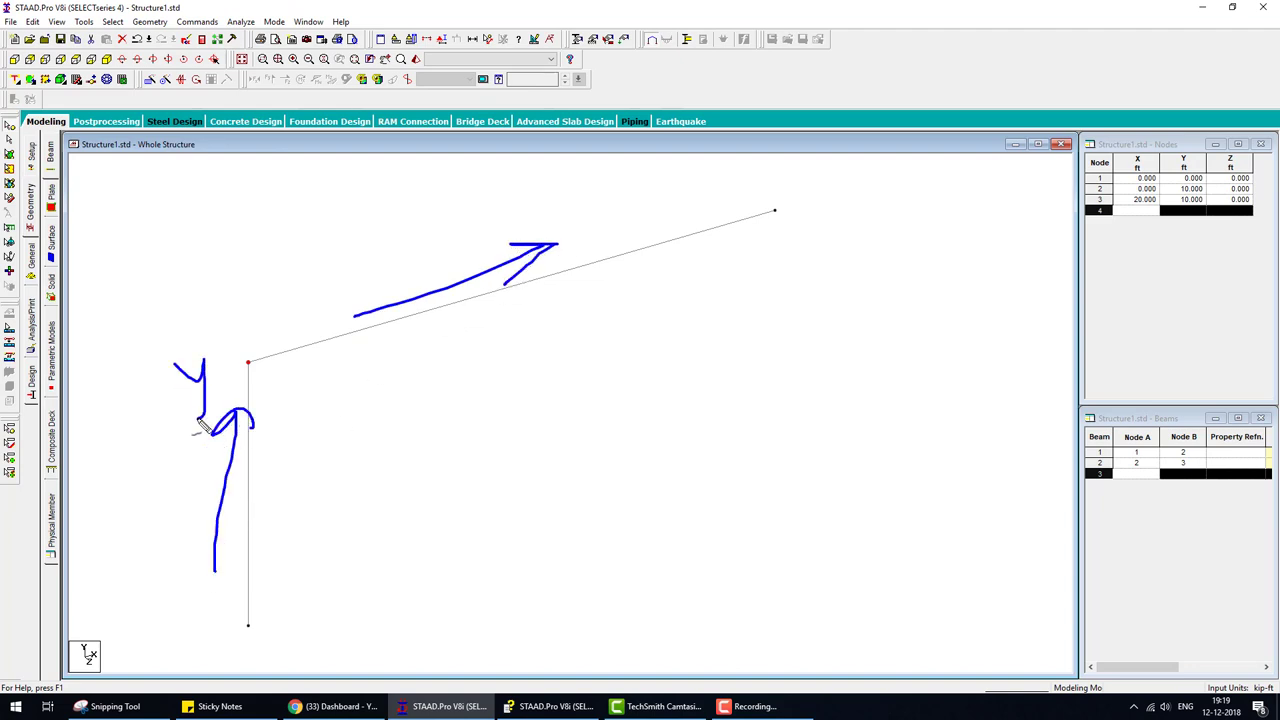
mouse_move(558, 229)
mouse_down()
mouse_move(567, 248)
mouse_move(629, 240)
mouse_up()
Step: Sketch the planned member leaving node 3, with an arrow and a dashed line below it
mouse_move(775, 211)
mouse_down()
mouse_move(822, 275)
mouse_move(979, 386)
mouse_up()
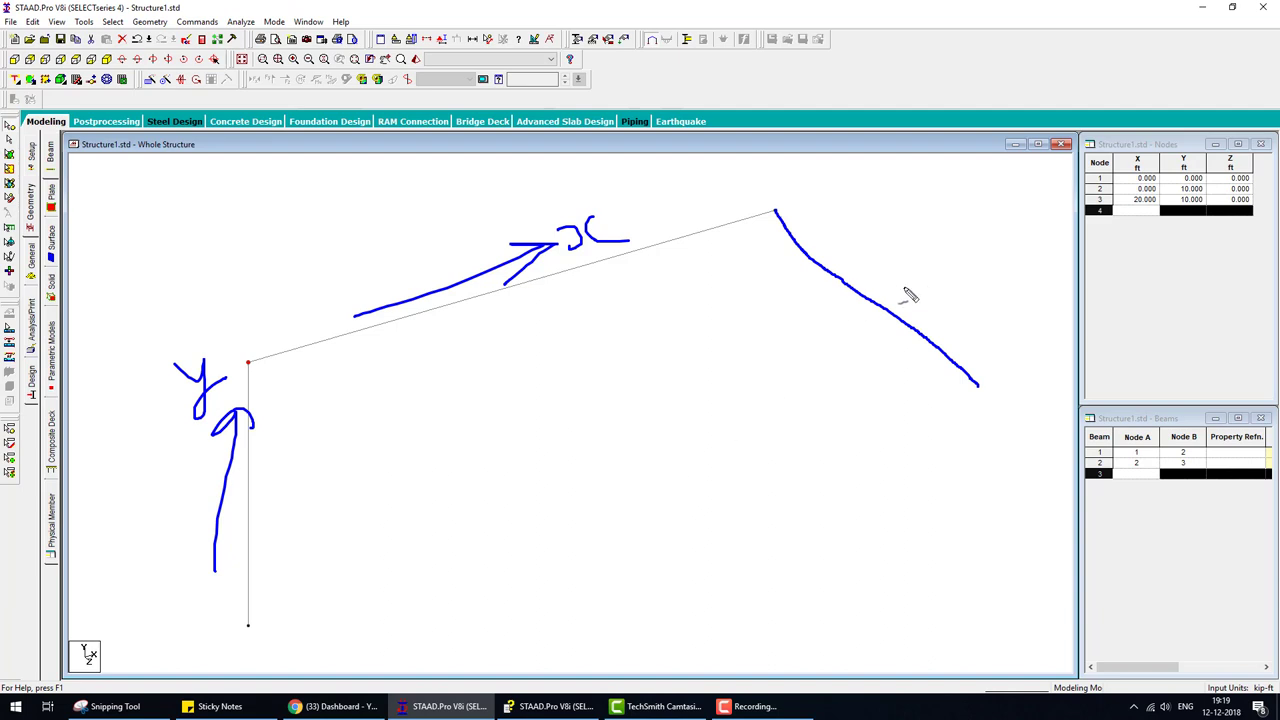
mouse_move(793, 208)
mouse_down()
mouse_move(885, 175)
mouse_move(879, 193)
mouse_move(952, 190)
mouse_up()
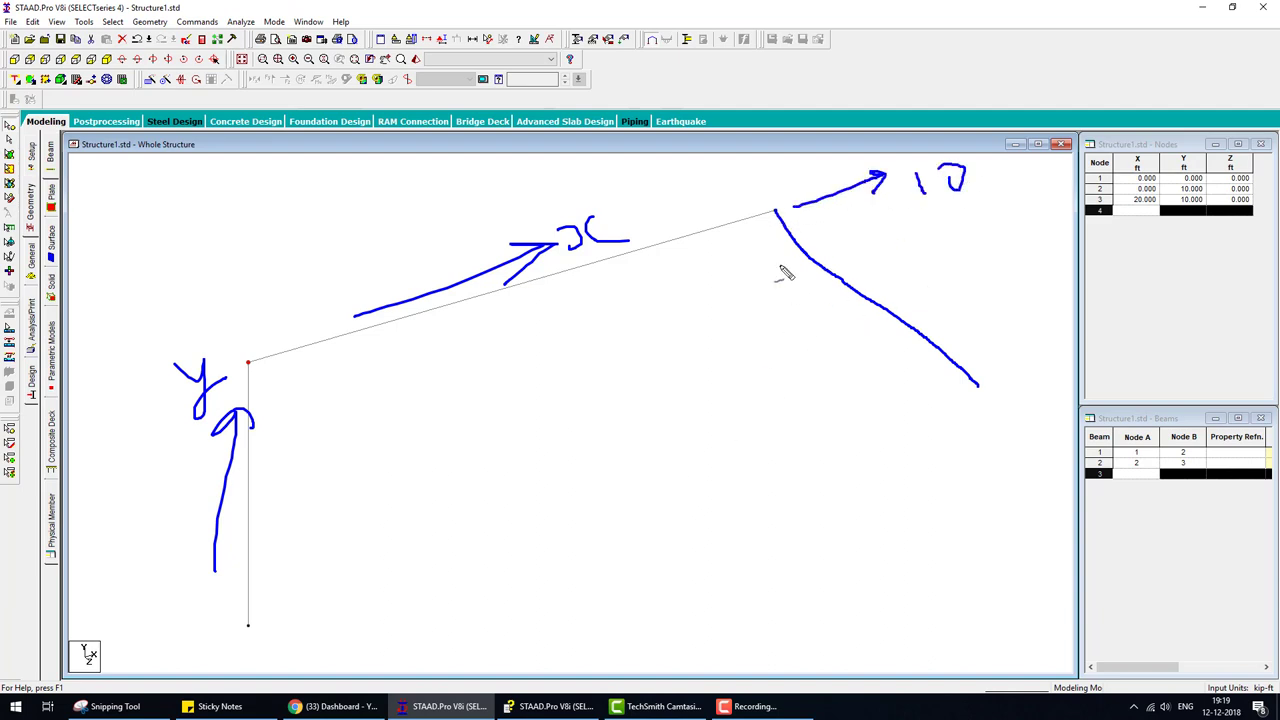
drag(768, 244, 764, 292)
drag(762, 305, 750, 393)
Step: Clear the ink and redraw the frame's plane outline with X and Y arrows
key(Escape)
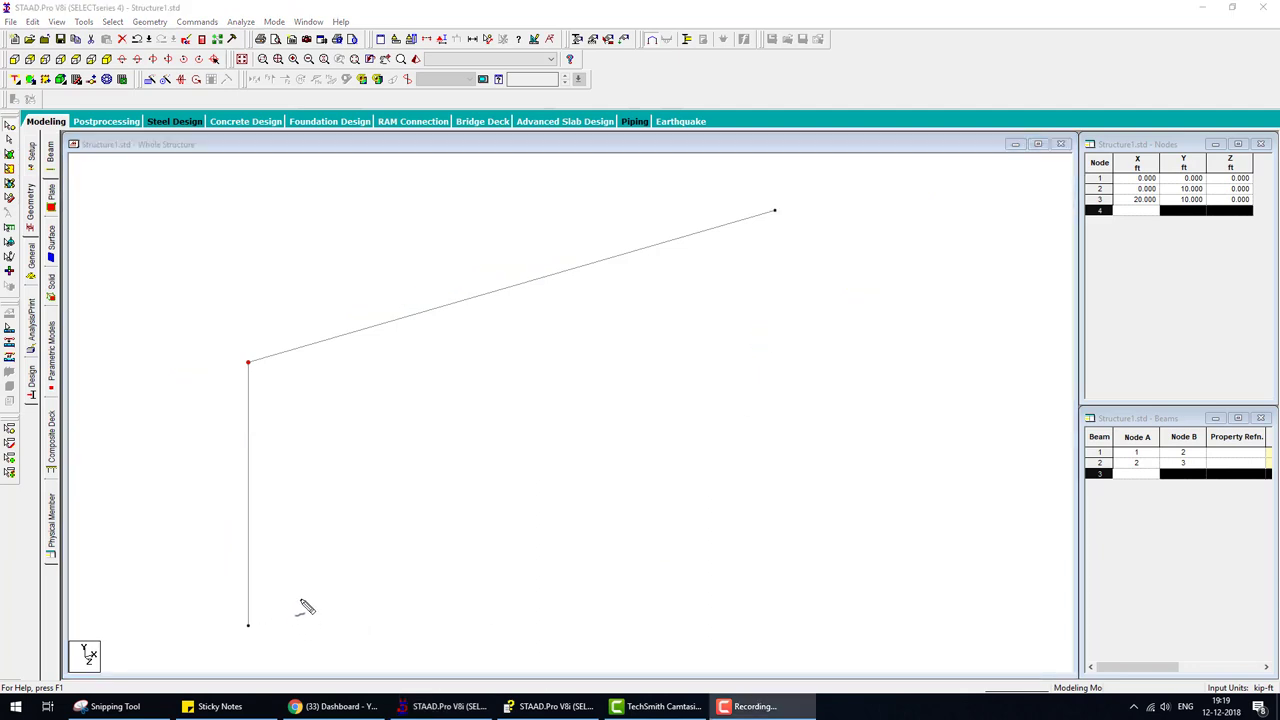
drag(250, 627, 789, 439)
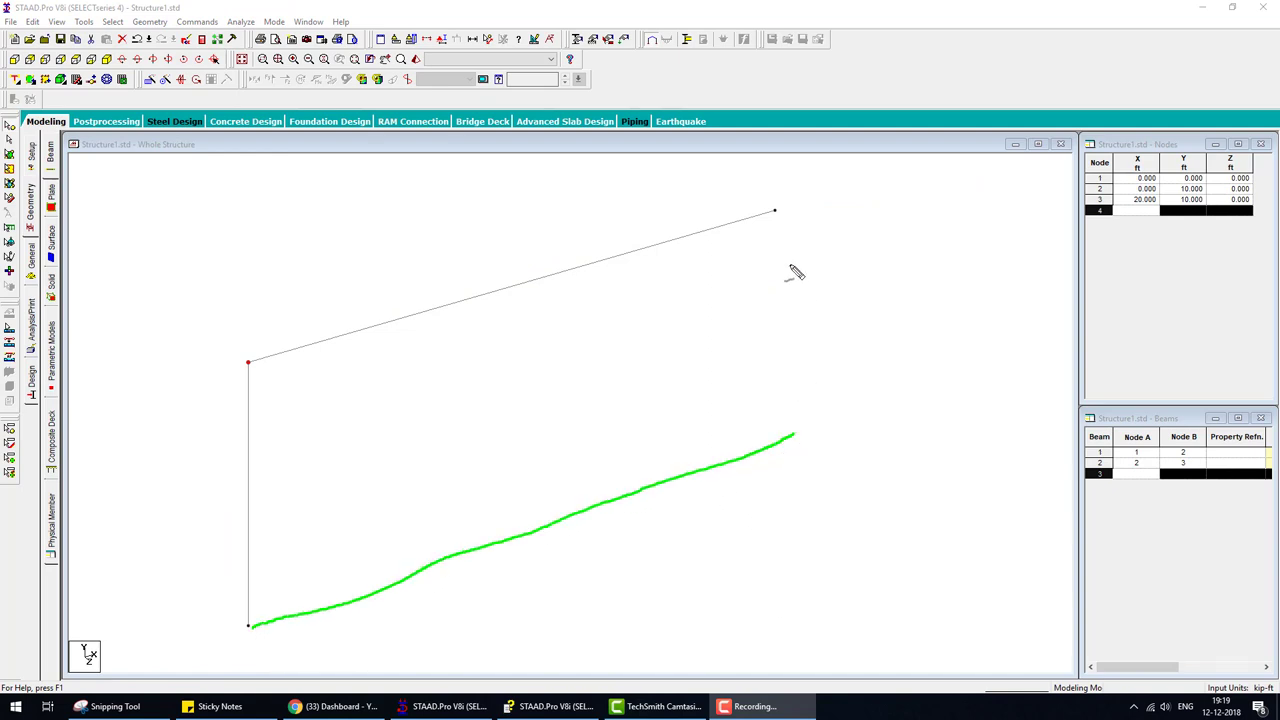
drag(774, 211, 791, 433)
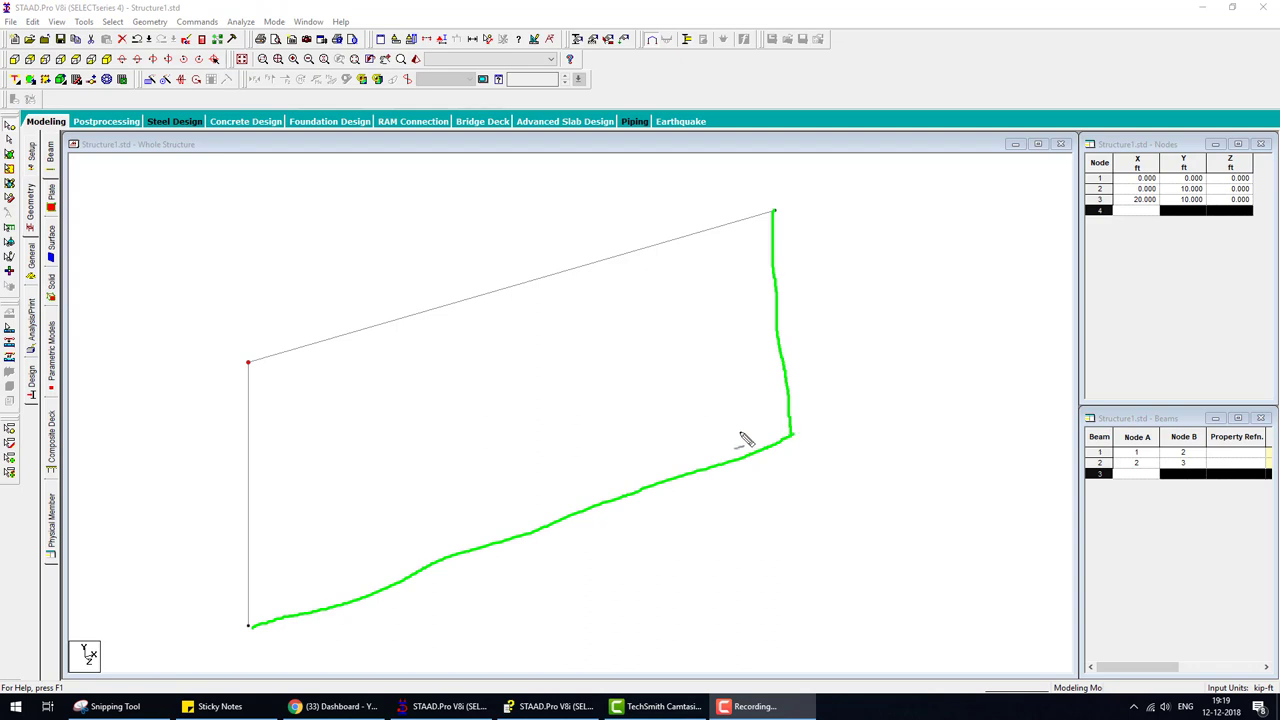
drag(416, 277, 541, 258)
mouse_move(187, 510)
mouse_down()
mouse_move(202, 426)
mouse_move(213, 438)
mouse_up()
drag(163, 368, 236, 360)
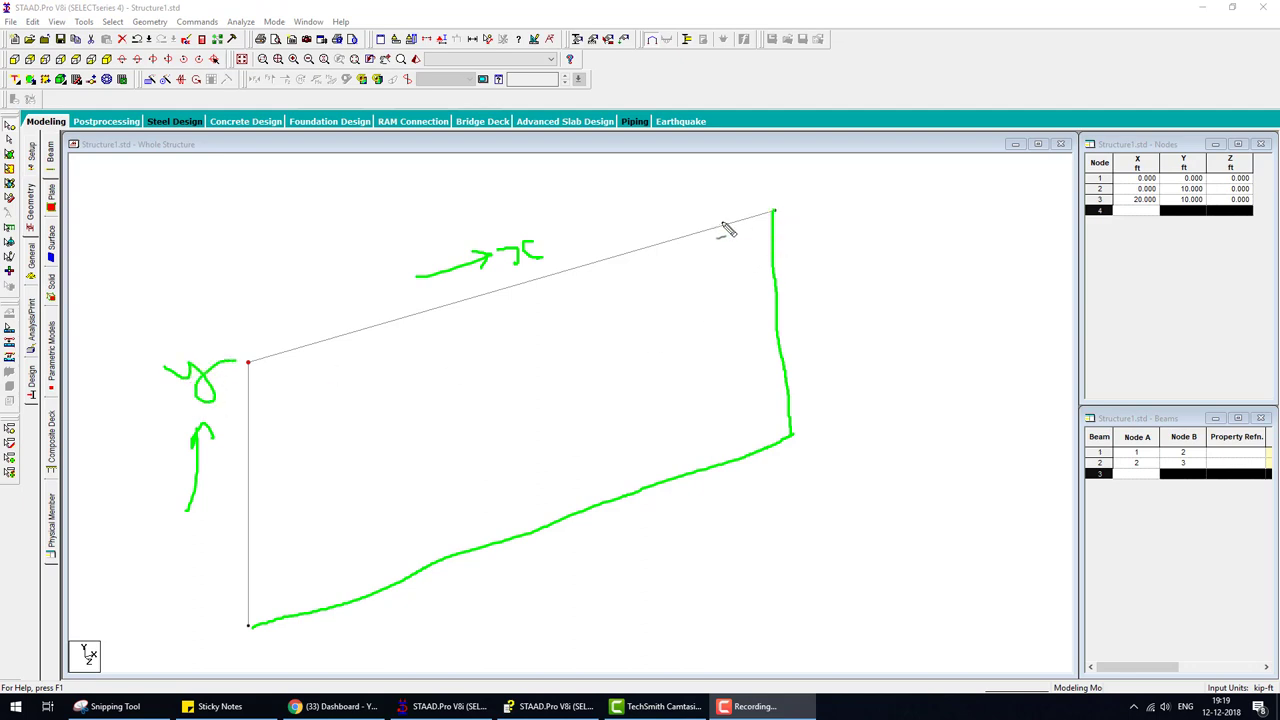
Step: Sketch a diagonal from node 3 and Z-direction arrows from the lower corner, labelled 10
drag(777, 212, 1006, 384)
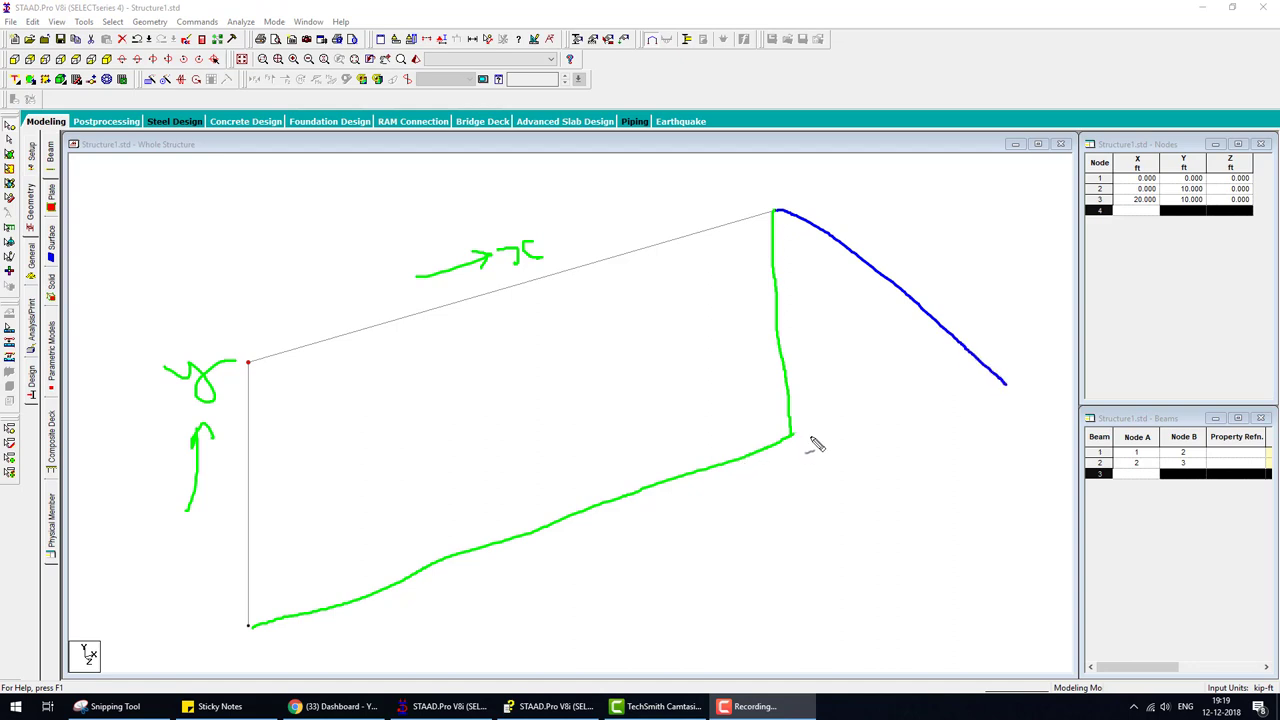
mouse_move(792, 436)
mouse_down()
mouse_move(986, 452)
mouse_move(953, 471)
mouse_move(1035, 462)
mouse_up()
drag(1008, 385, 1050, 436)
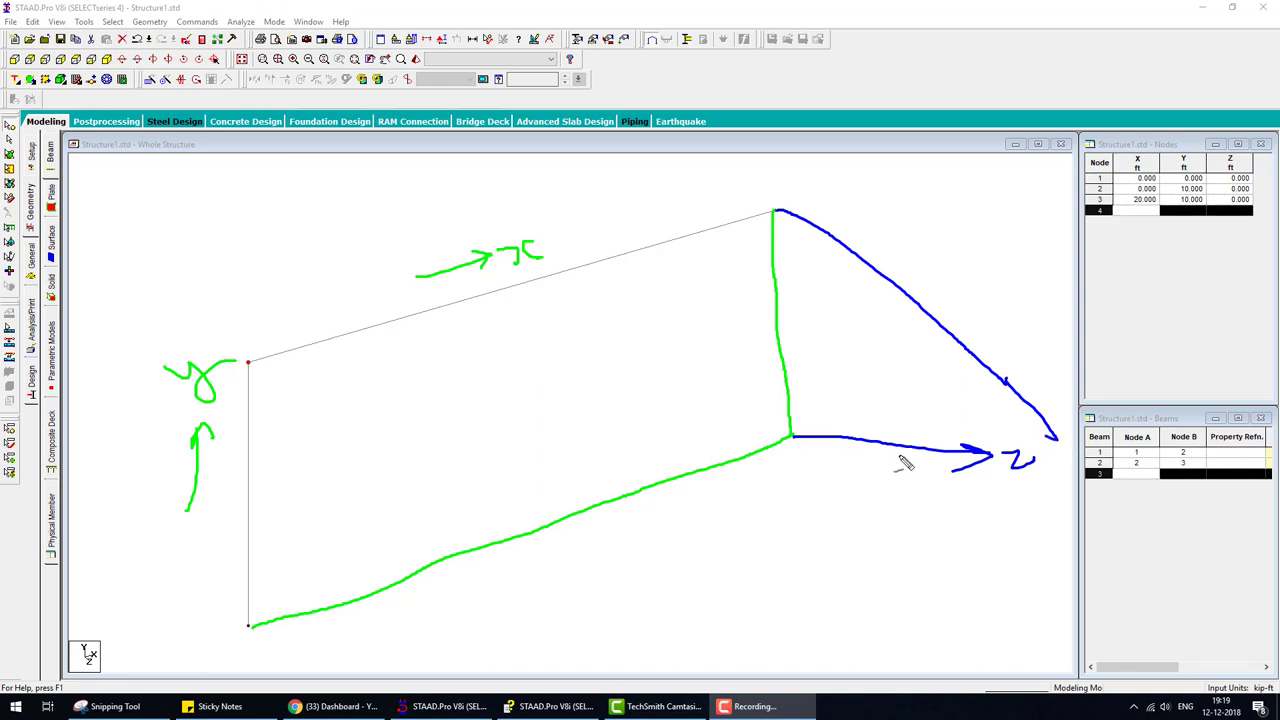
drag(798, 437, 945, 350)
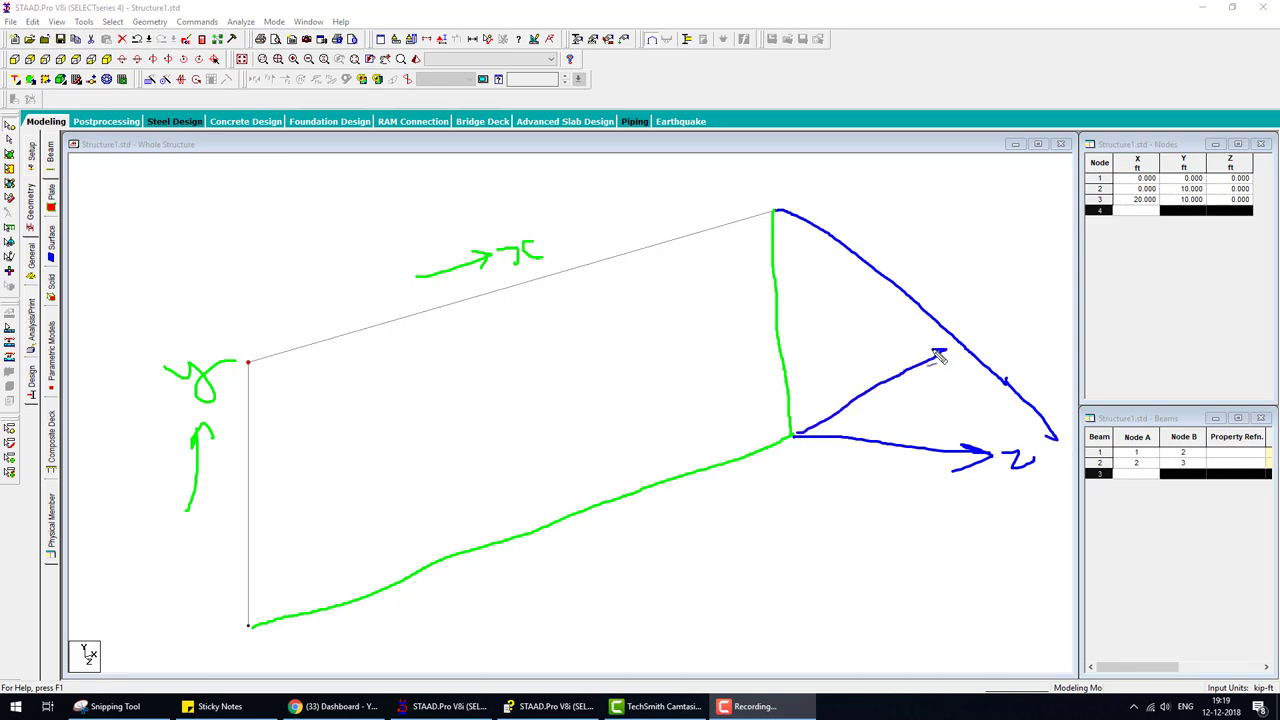
mouse_move(846, 358)
mouse_down()
mouse_move(858, 382)
mouse_move(884, 370)
mouse_up()
mouse_move(875, 466)
mouse_down()
mouse_move(878, 486)
mouse_move(900, 474)
mouse_up()
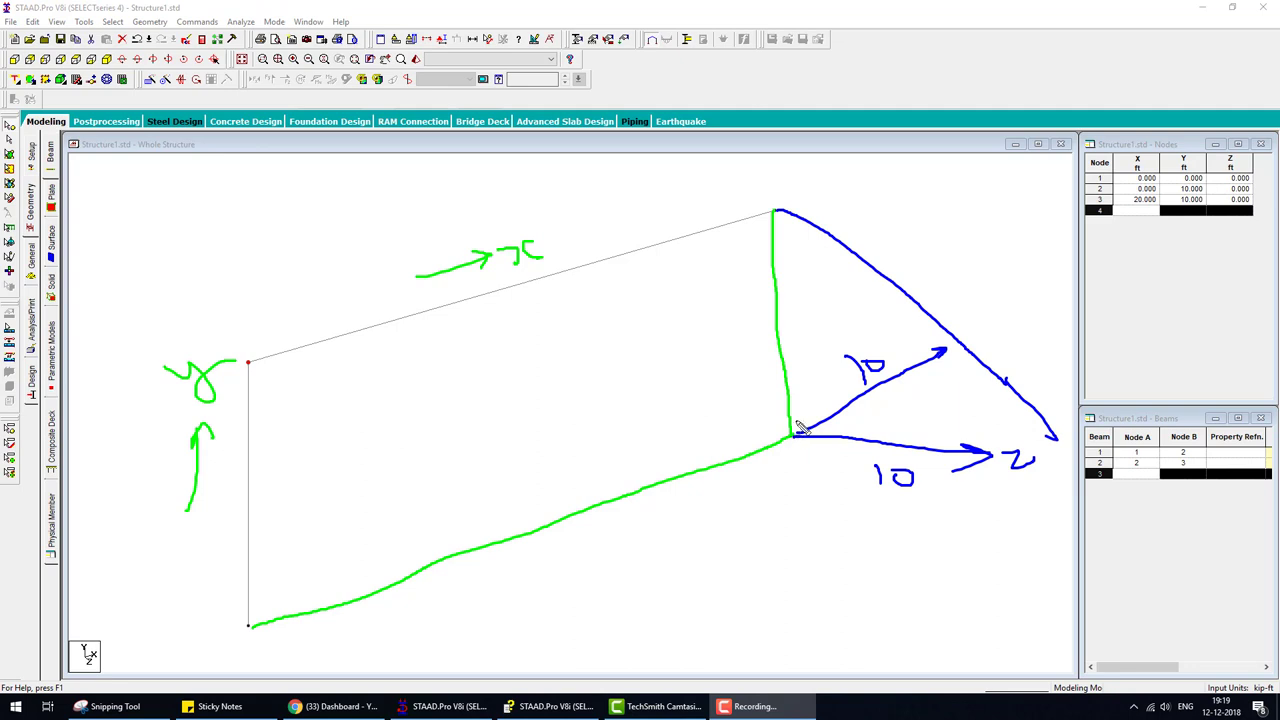
Step: Circle the base corner node, draw a red z arrow from it, then erase all ink
drag(800, 428, 810, 430)
mouse_move(796, 436)
mouse_down()
mouse_move(906, 538)
mouse_move(912, 516)
mouse_up()
mouse_move(905, 572)
mouse_down()
mouse_move(922, 551)
mouse_move(925, 580)
mouse_move(939, 566)
mouse_up()
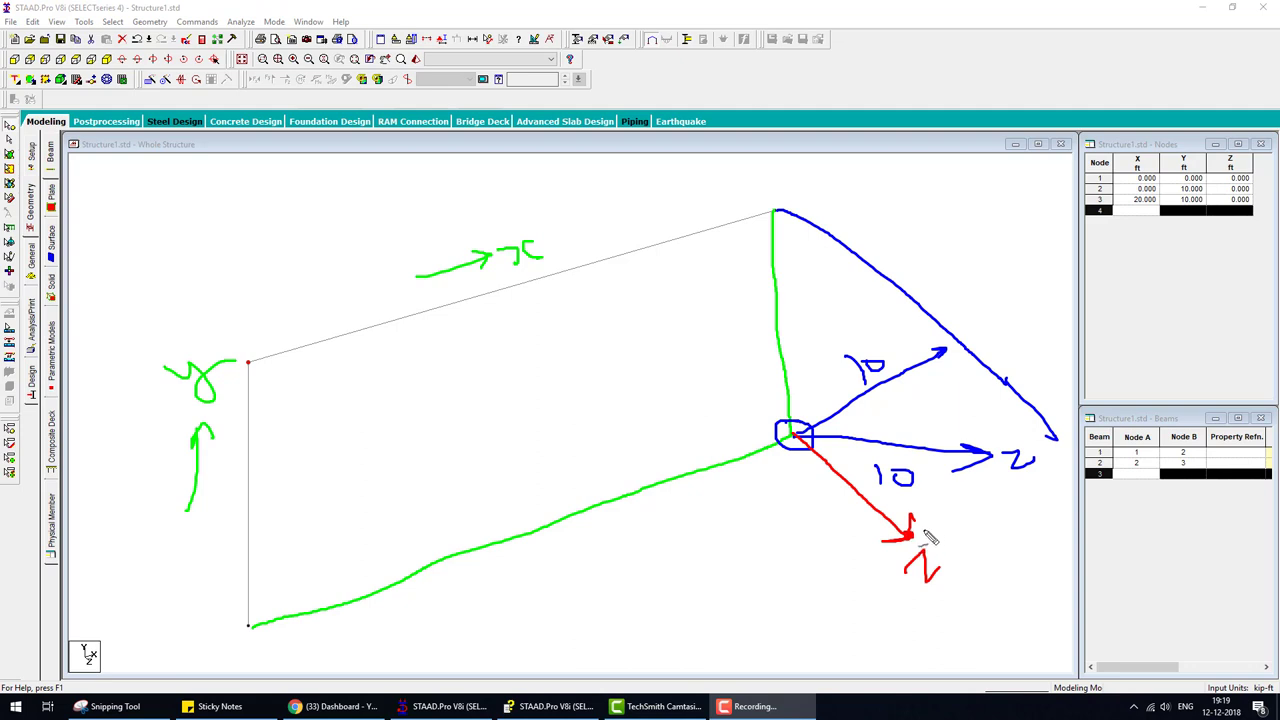
mouse_move(920, 530)
mouse_down()
mouse_move(955, 505)
mouse_move(950, 522)
mouse_up()
click(1149, 216)
mouse_move(800, 437)
mouse_down()
mouse_move(970, 440)
mouse_move(944, 462)
mouse_up()
key(Escape)
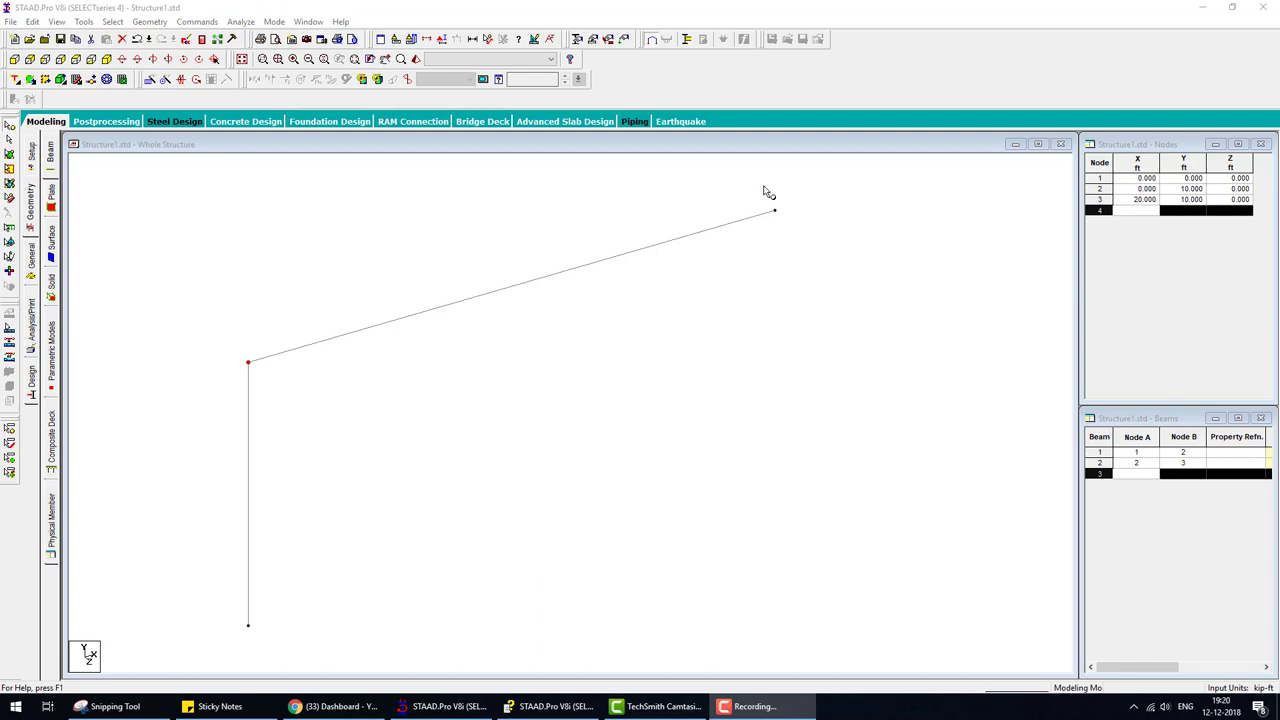
Step: Repeat node 3 by -10 ft in Y to create column 3–4 with node 4 at (20, 0, 0)
drag(760, 186, 849, 287)
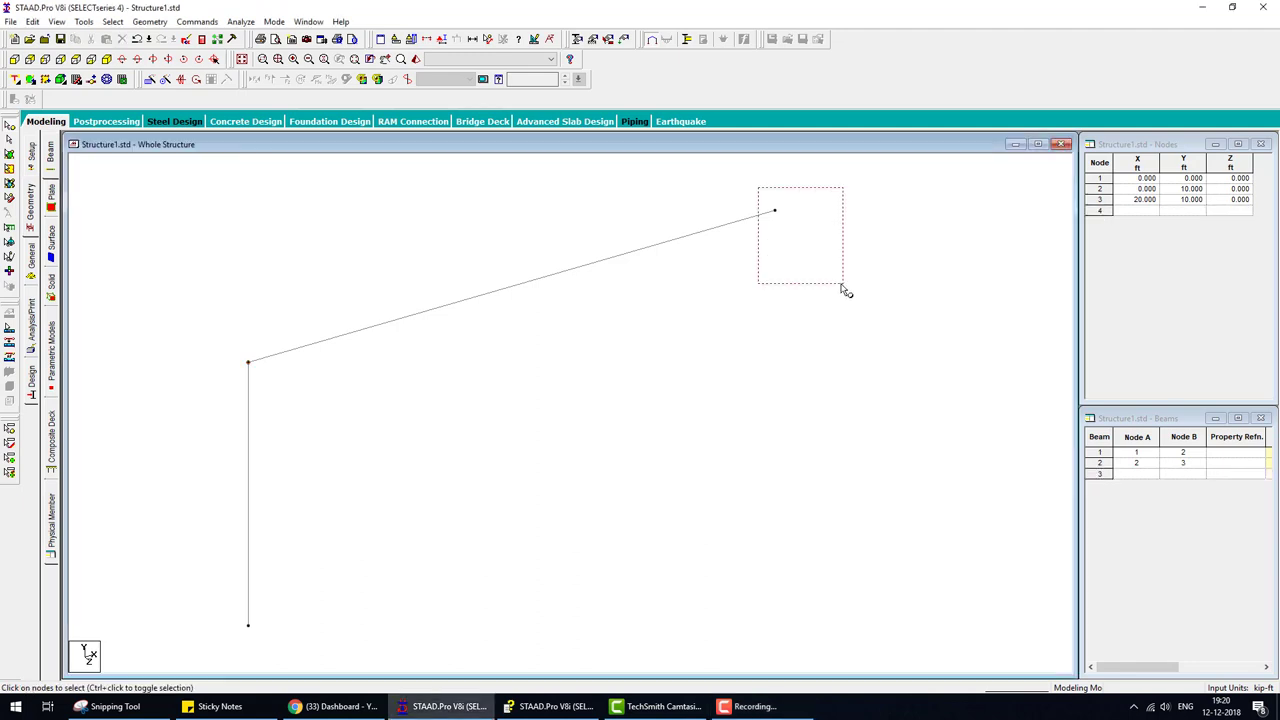
click(150, 80)
text(-1)
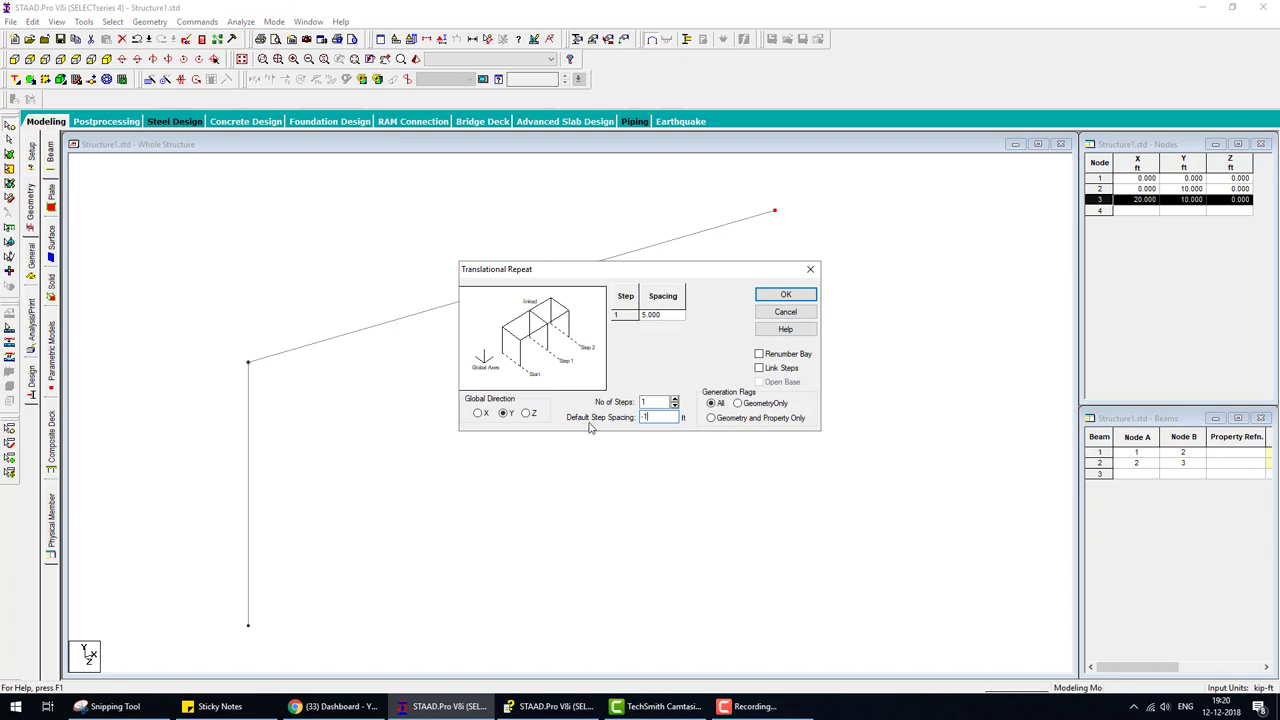
text(0)
click(786, 294)
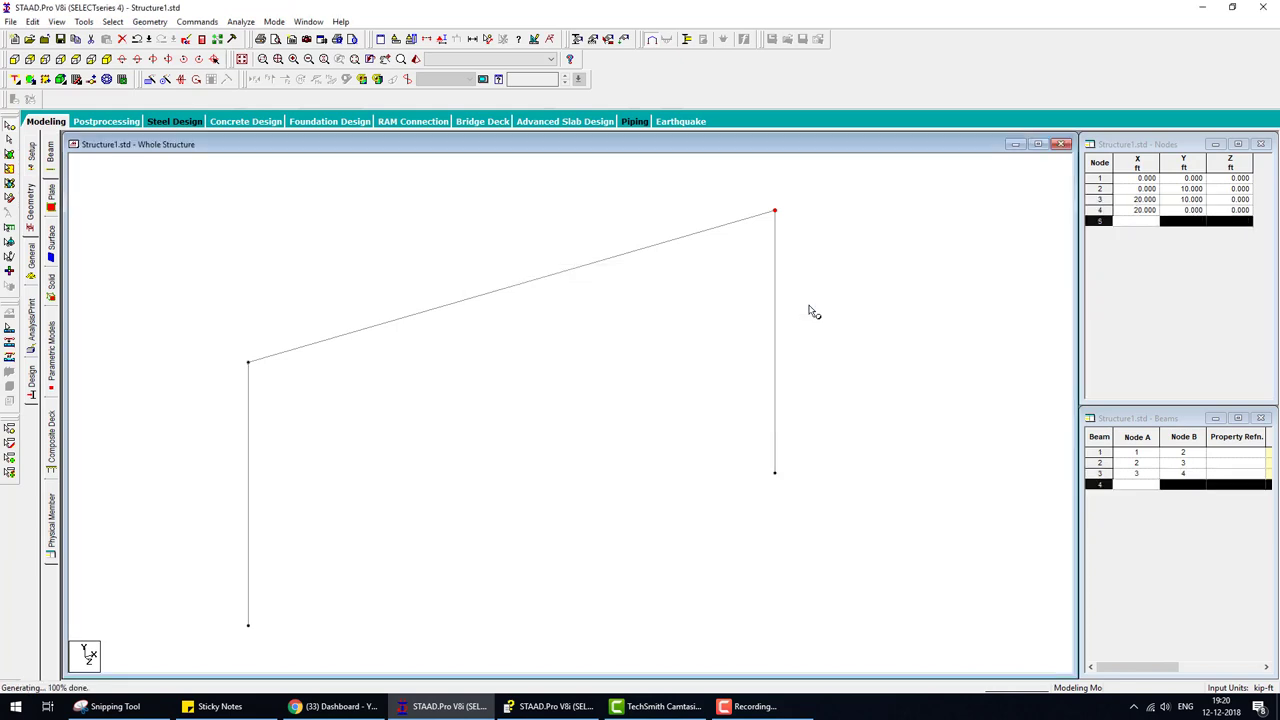
click(15, 80)
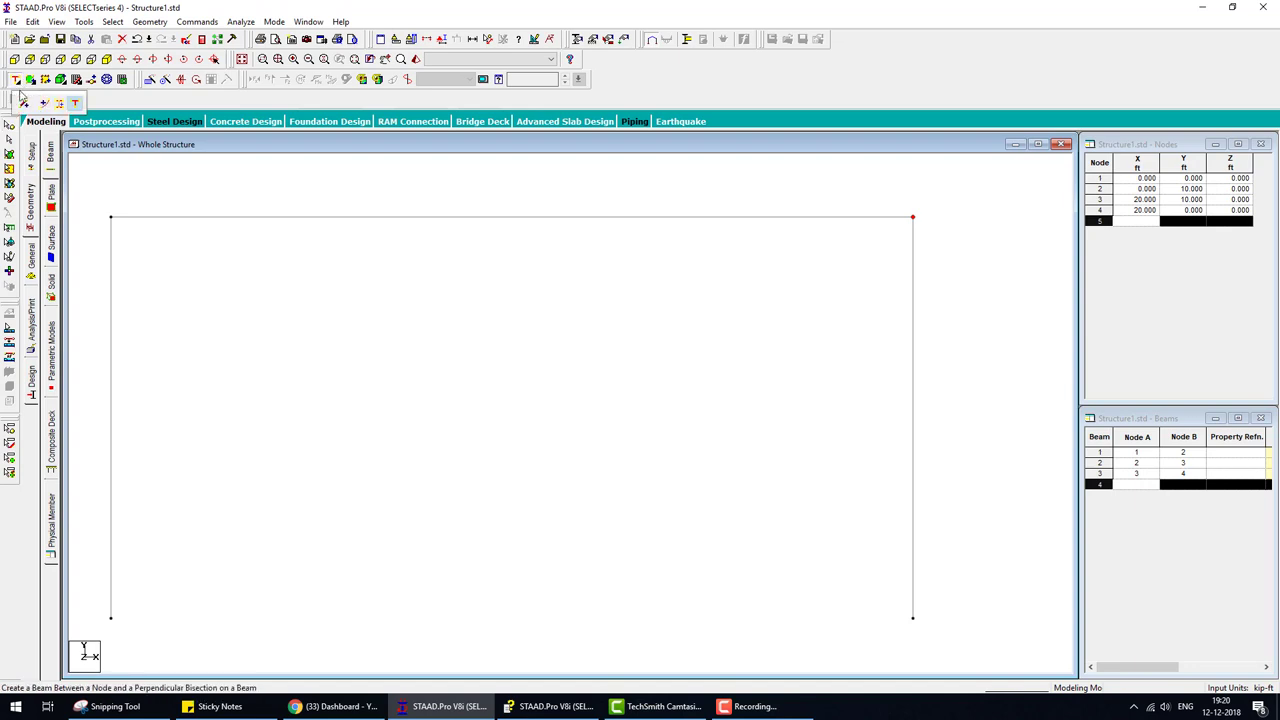
click(107, 60)
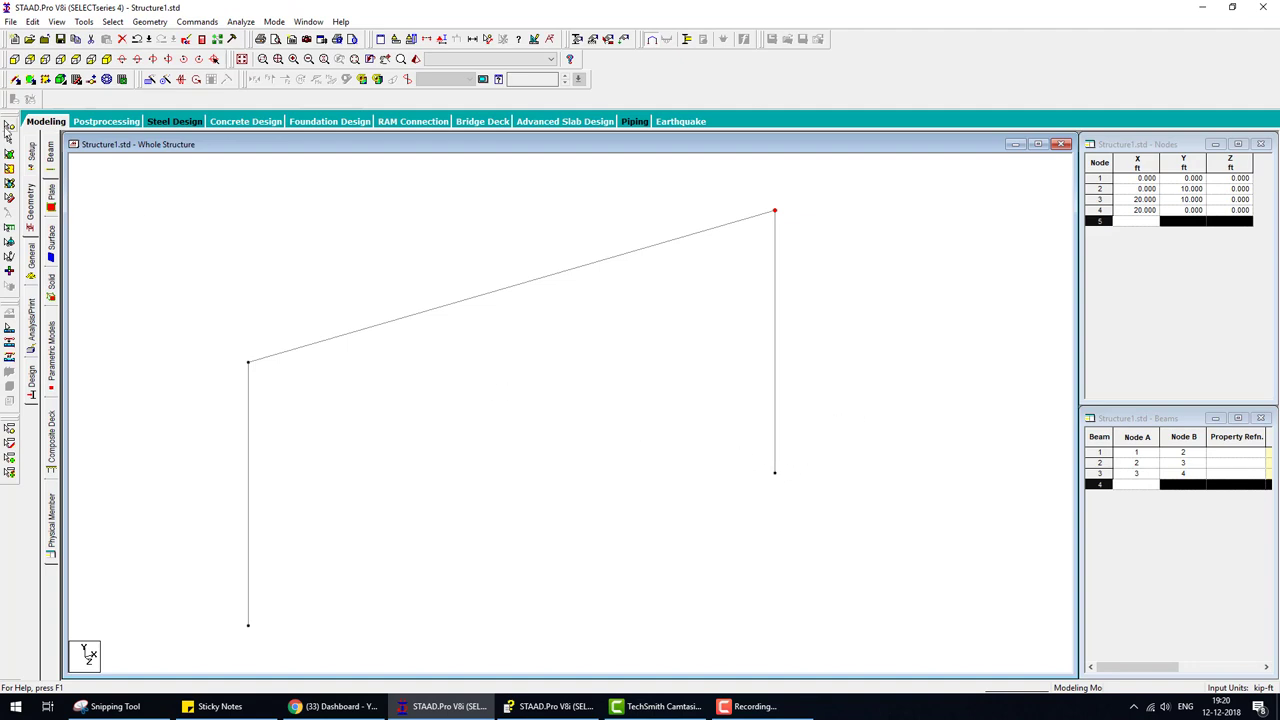
Step: Repeat node 4 10 ft in Z to create member 4–5
click(8, 128)
click(775, 472)
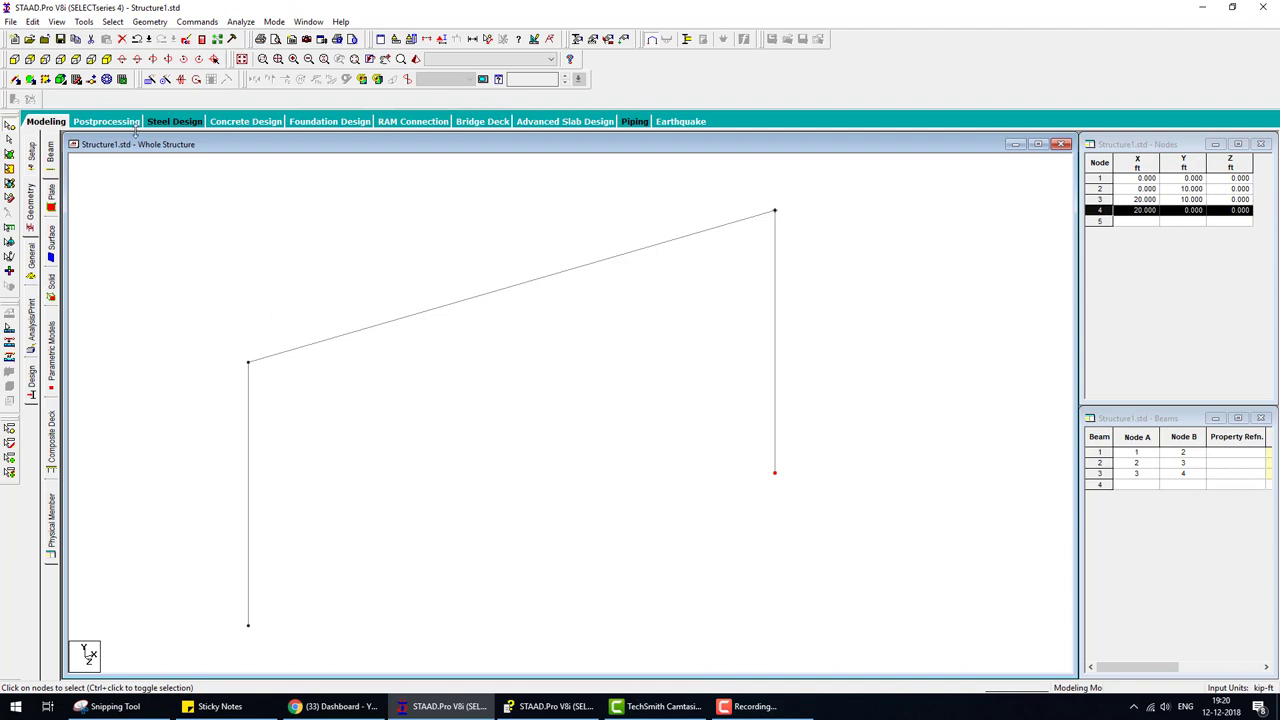
click(152, 80)
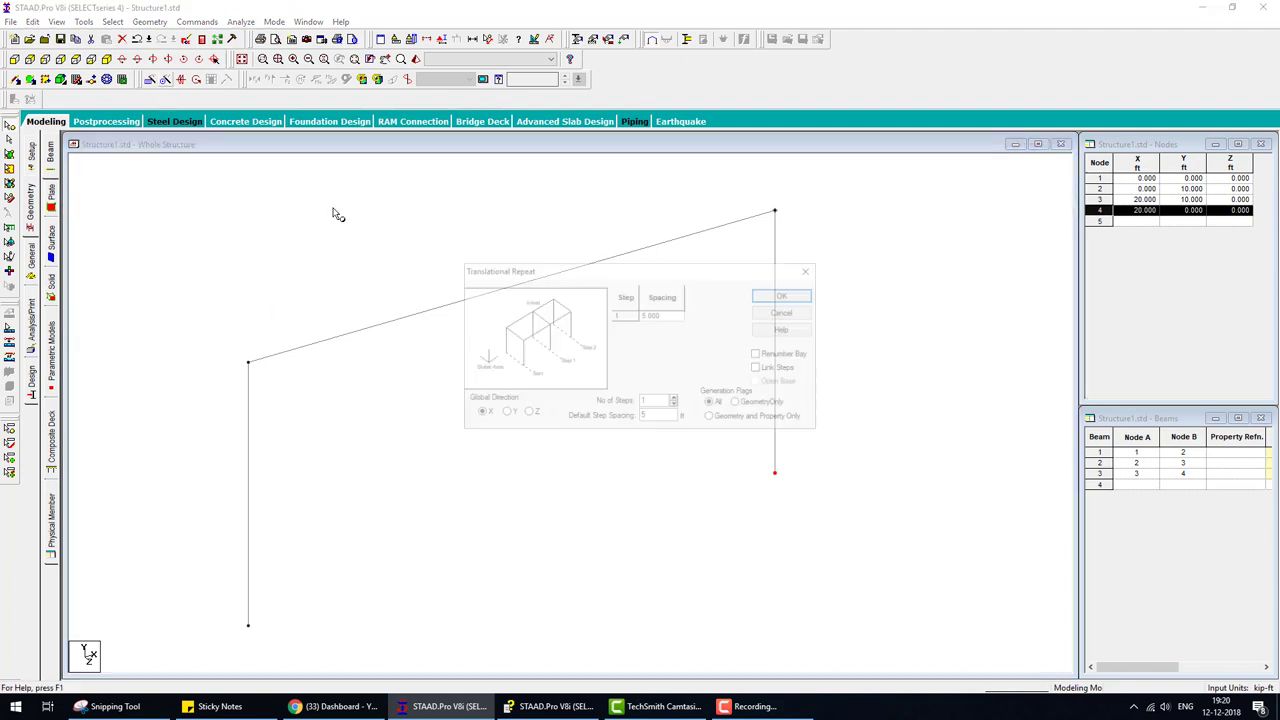
click(528, 414)
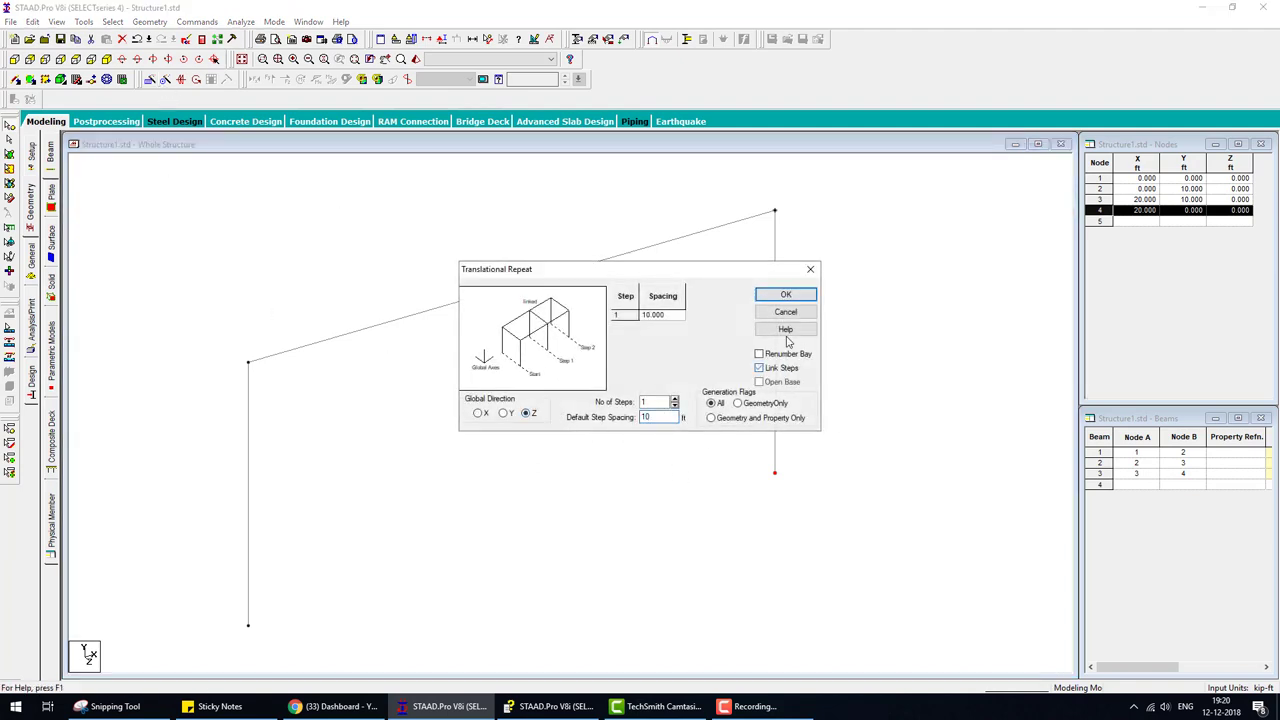
click(785, 295)
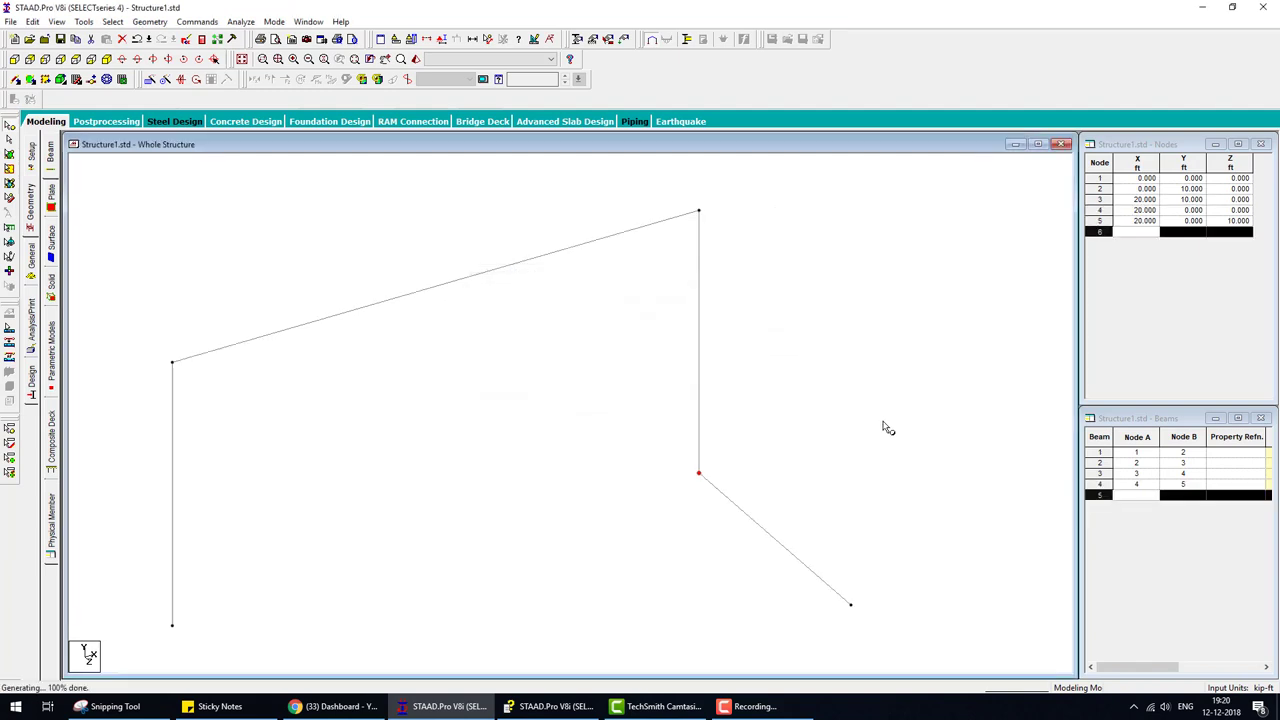
Step: Change node 5's X coordinate to 30 in the Nodes table
click(852, 608)
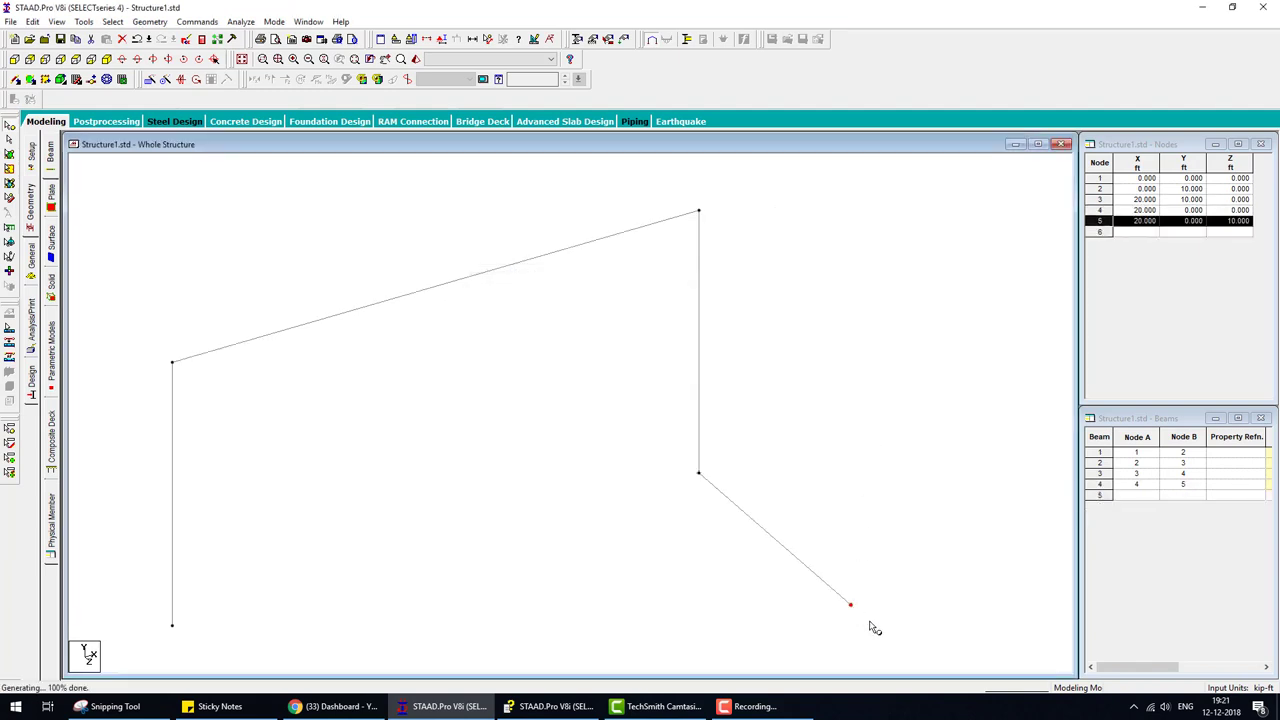
click(1133, 228)
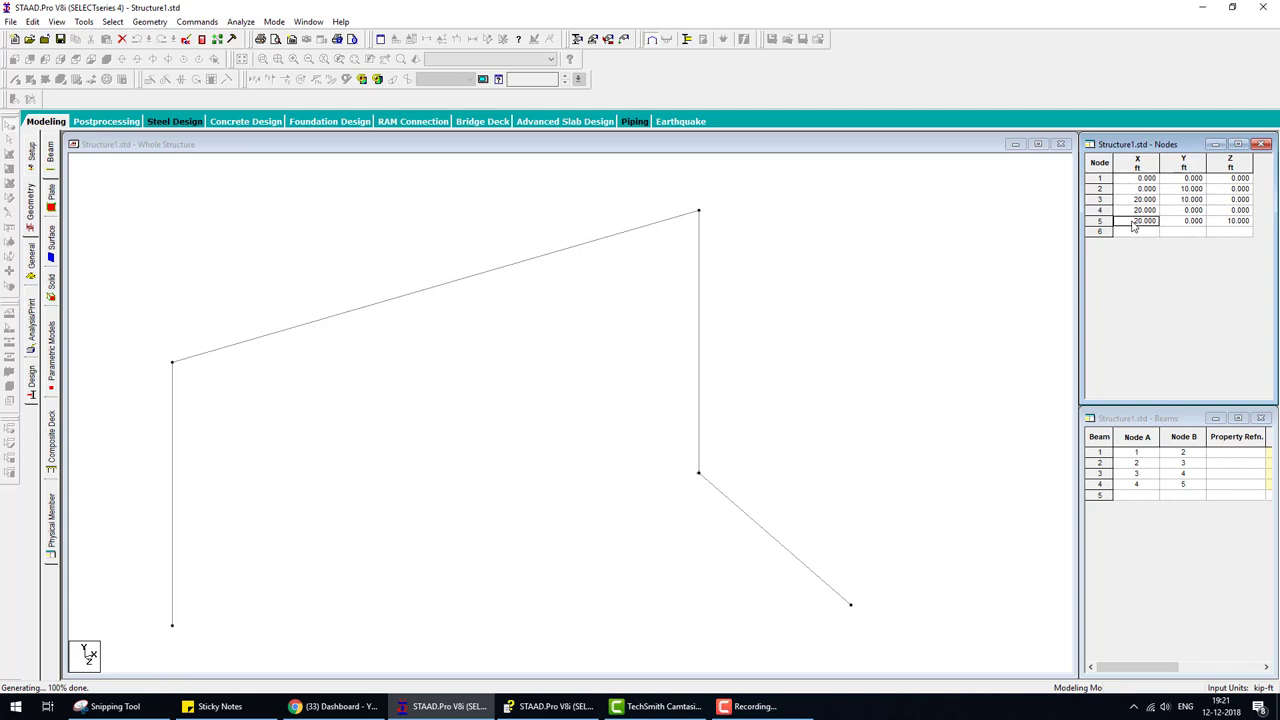
text(30)
key(Tab)
Step: Add a diagonal beam from node 3 to node 5
click(82, 145)
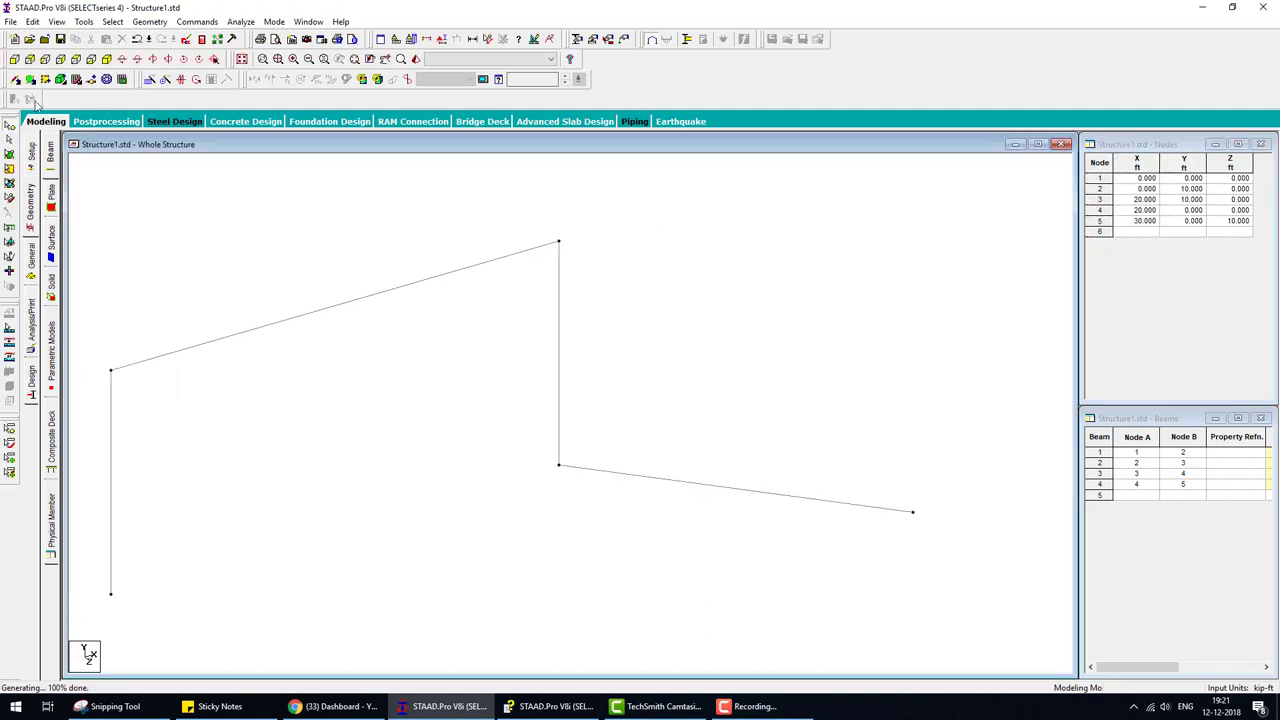
click(15, 79)
mouse_move(559, 242)
mouse_down()
mouse_move(757, 346)
mouse_move(912, 512)
mouse_up()
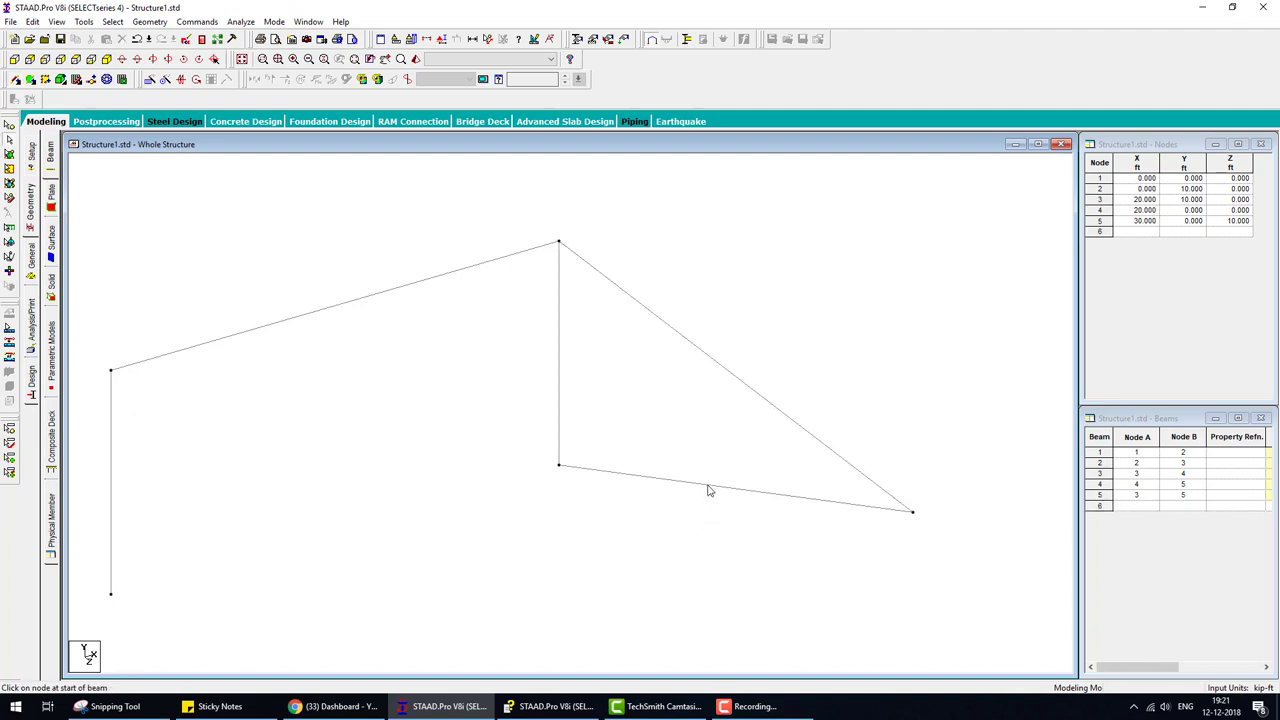
Step: Delete beams 4–5 and 3–4, removing node 4
click(709, 488)
key(Delete)
key(Return)
click(564, 370)
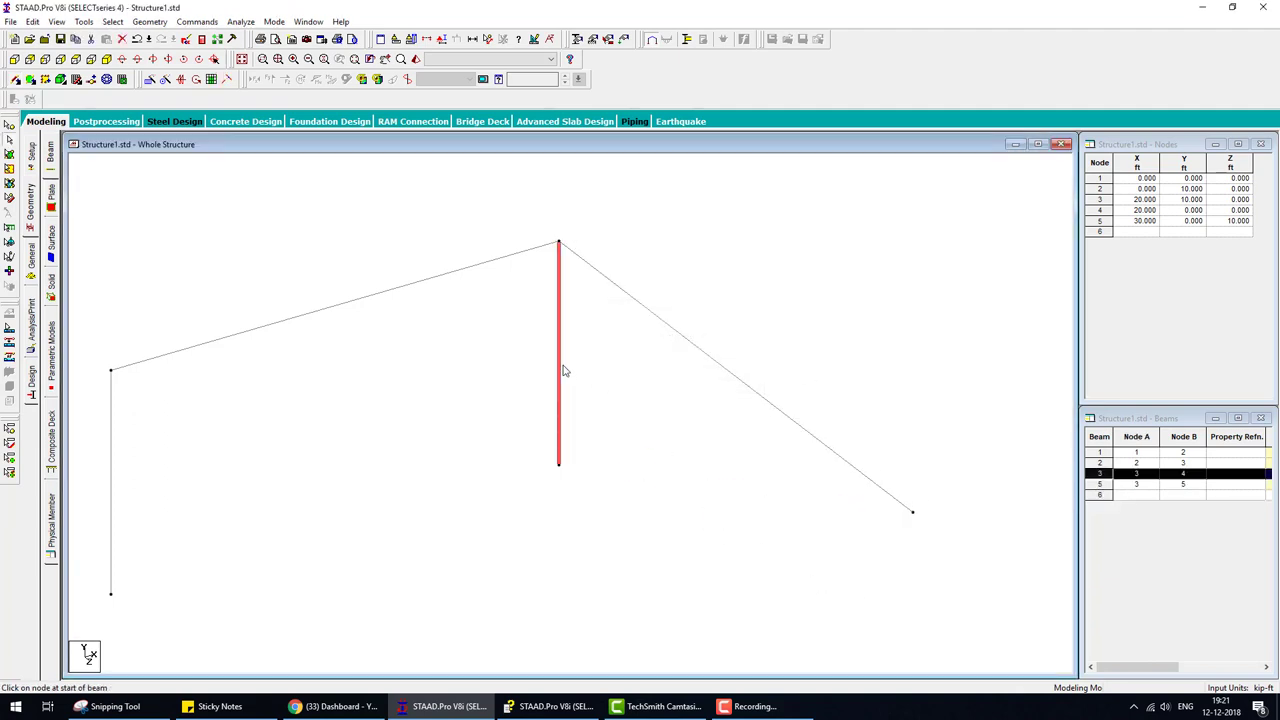
key(Delete)
key(Return)
key(Return)
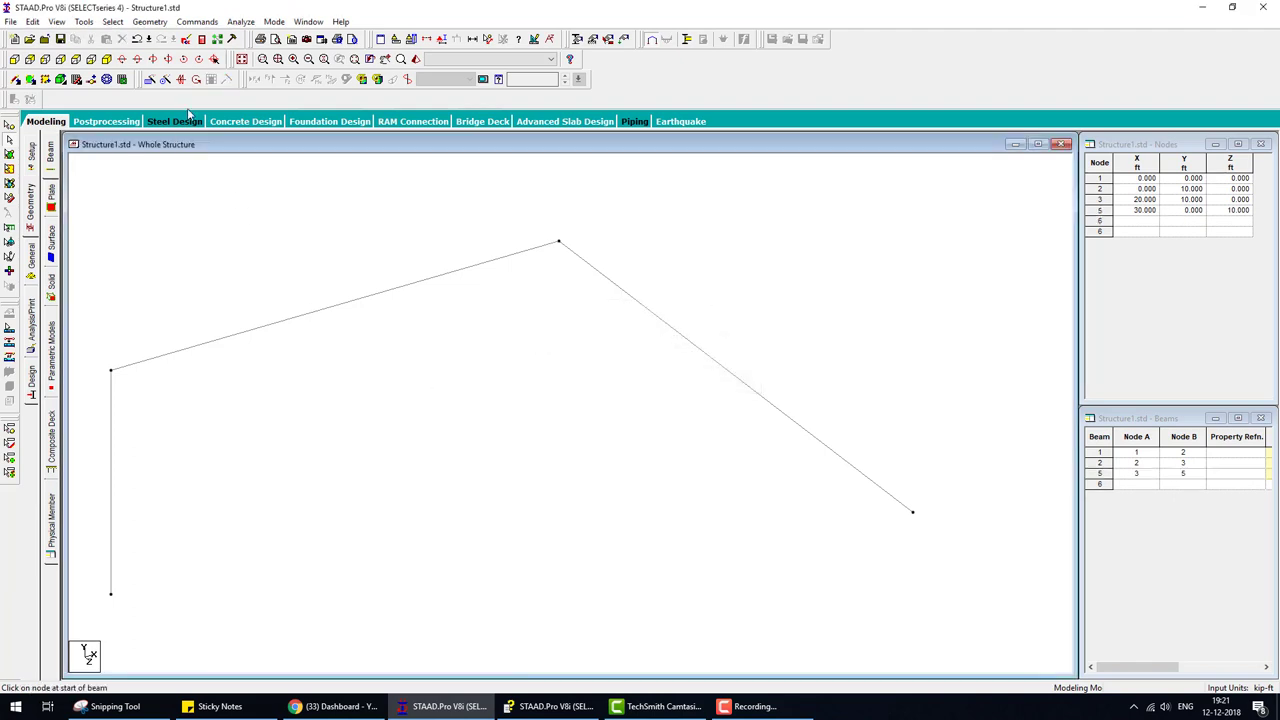
Step: Rotate the model and toggle front and isometric views to show the frame obliquely
click(241, 59)
drag(643, 366, 551, 377)
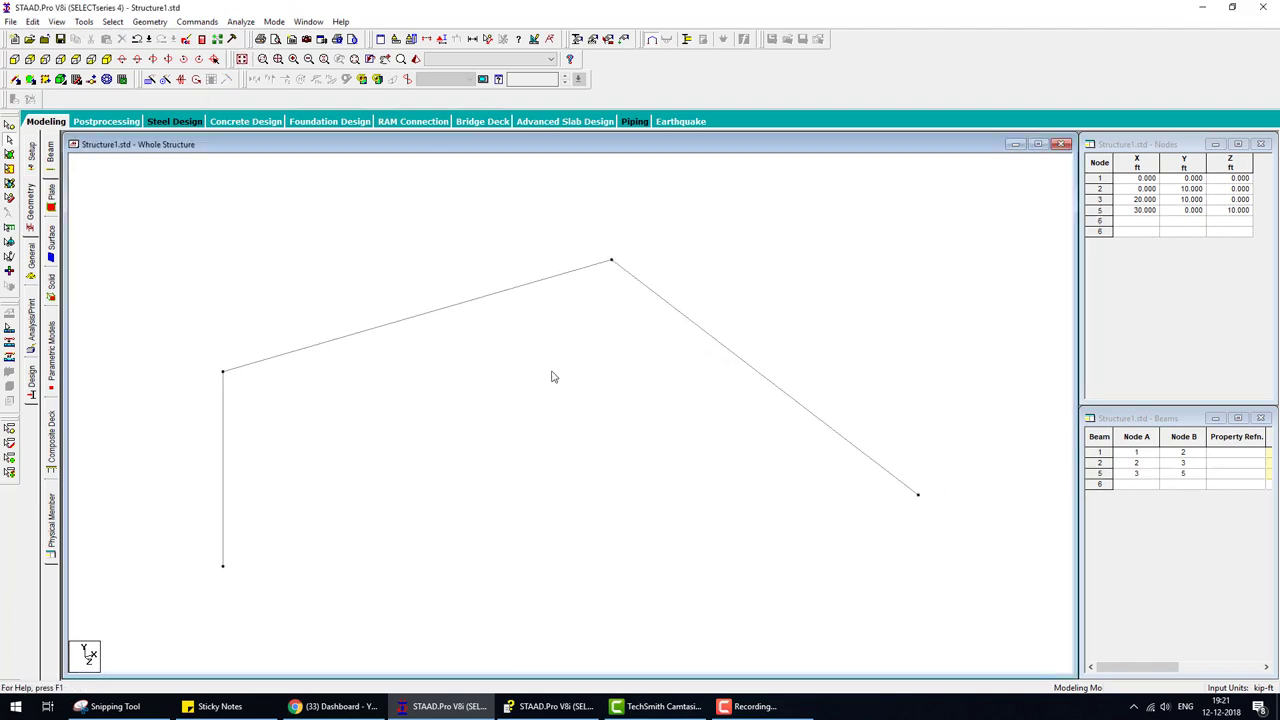
click(61, 79)
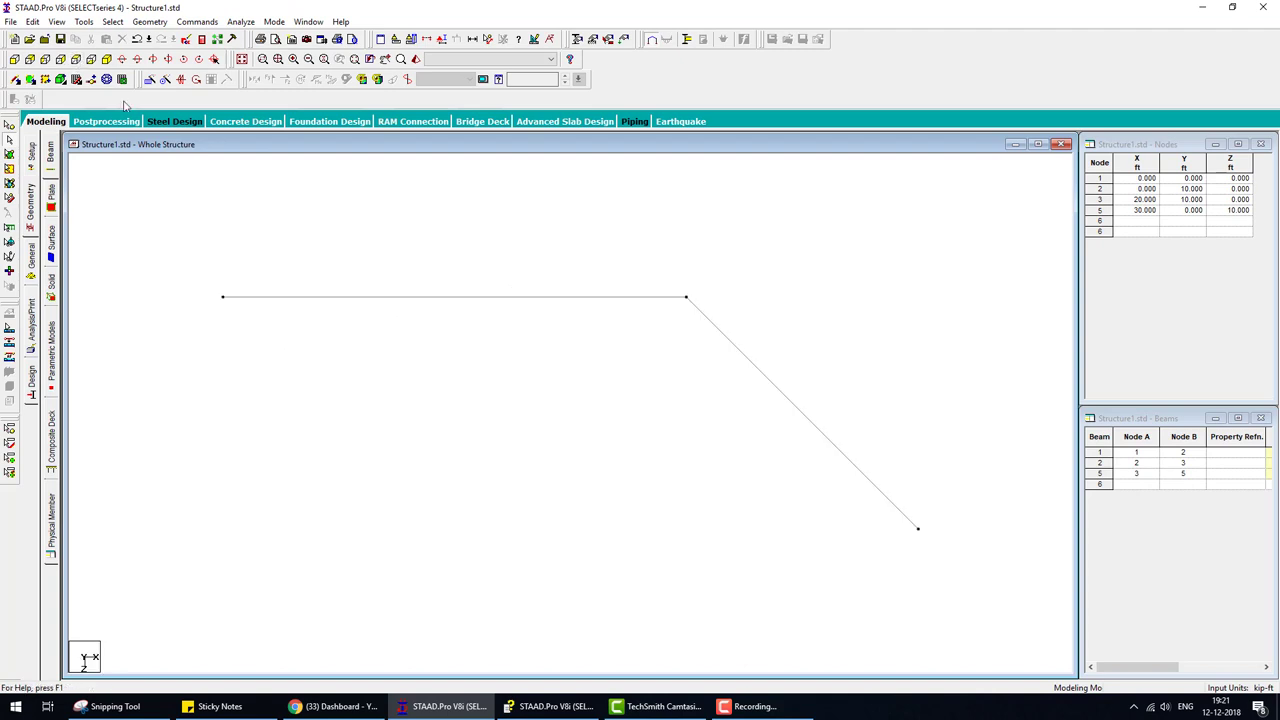
click(106, 63)
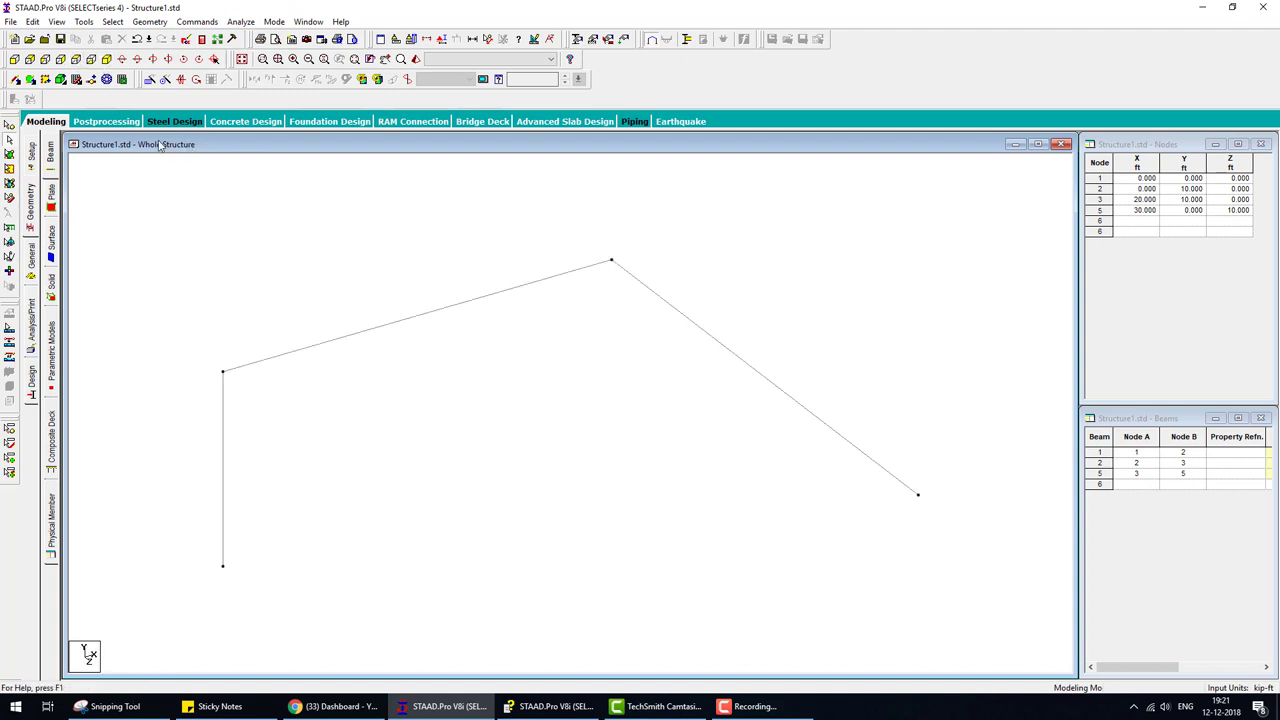
click(13, 60)
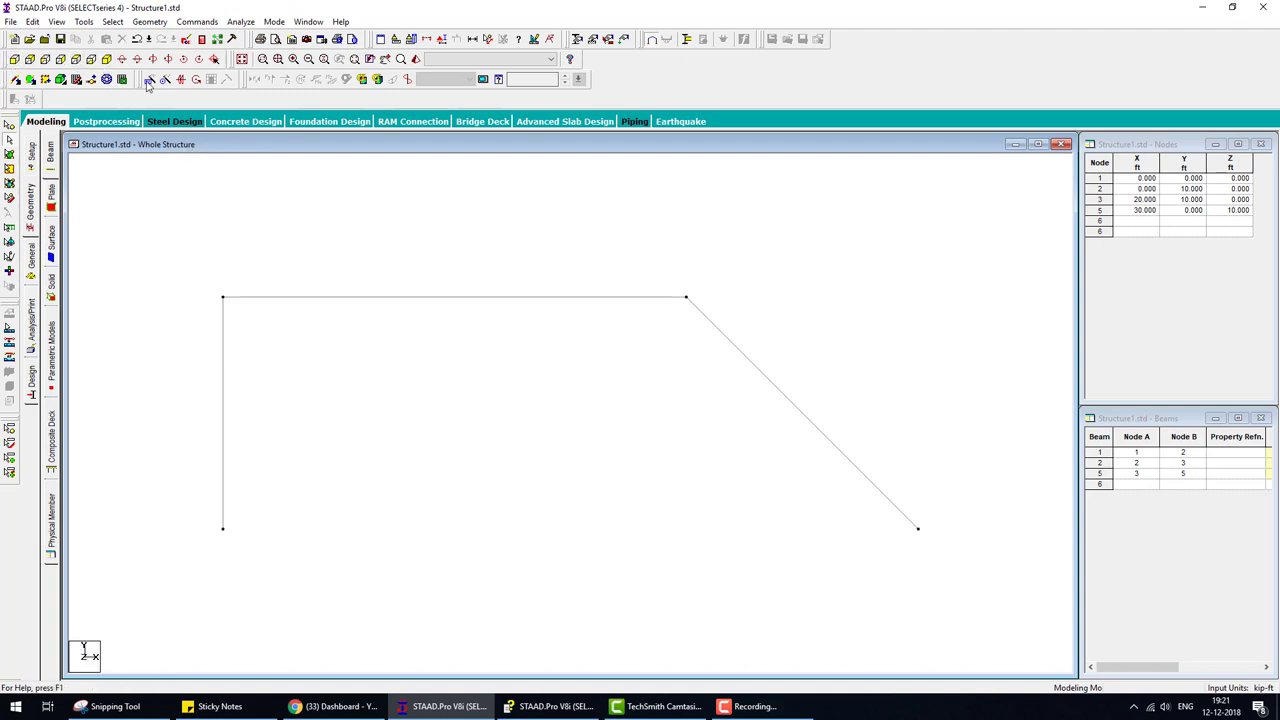
click(106, 59)
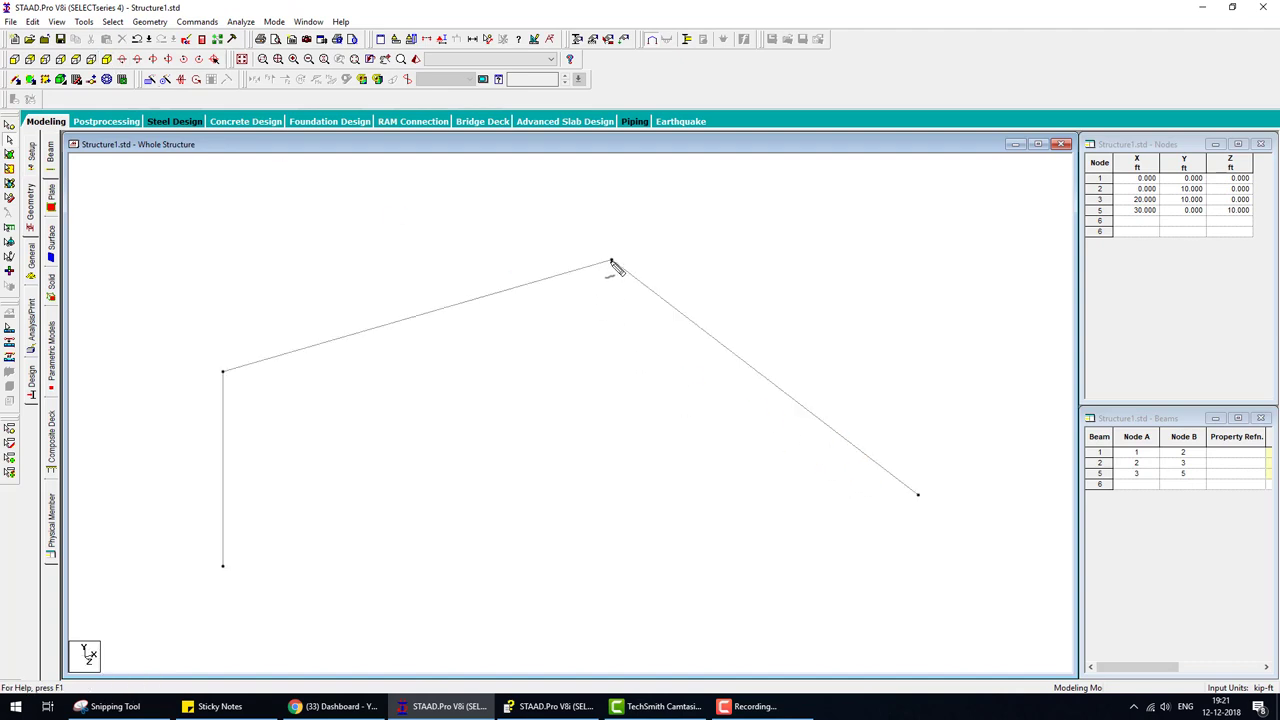
drag(612, 263, 616, 484)
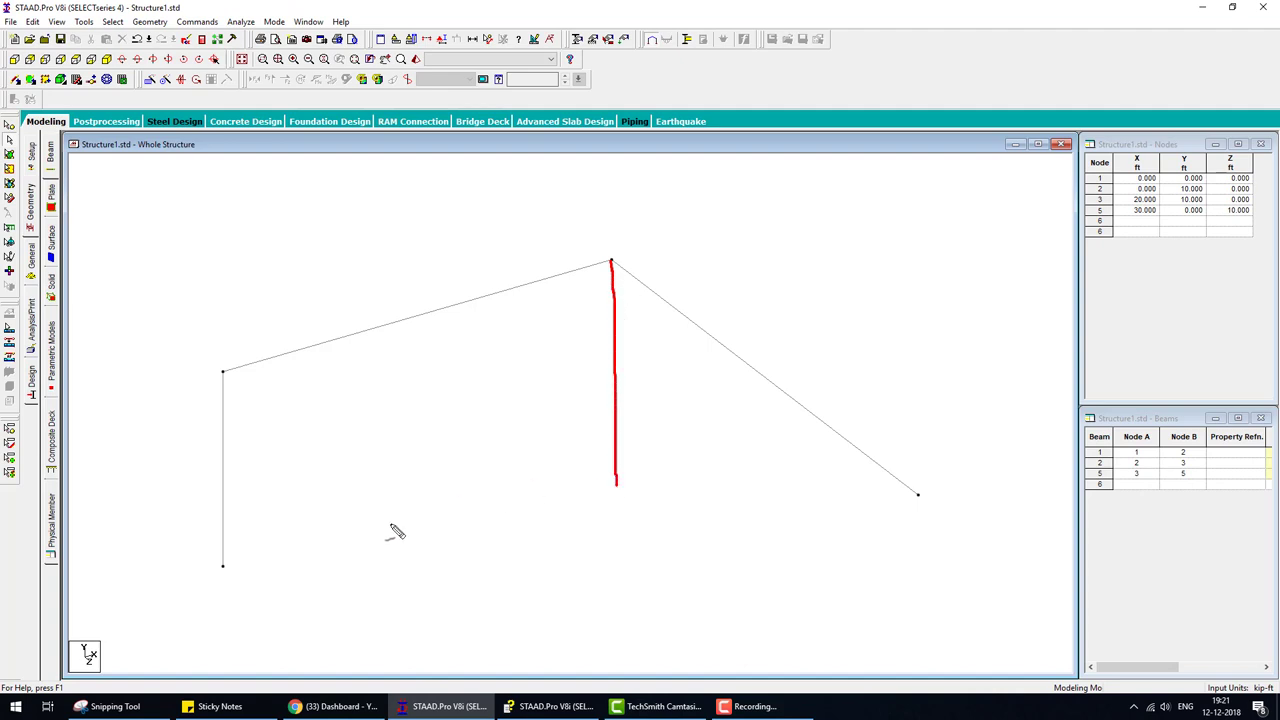
drag(223, 566, 603, 482)
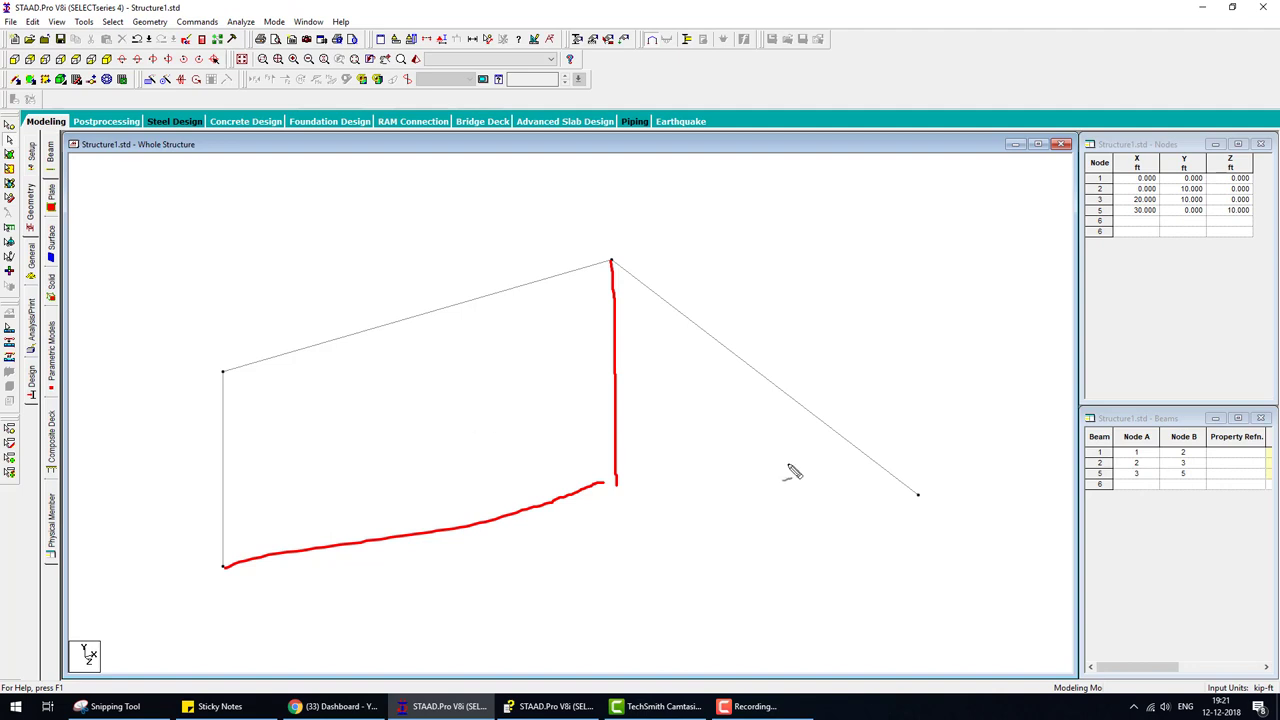
drag(617, 295, 828, 480)
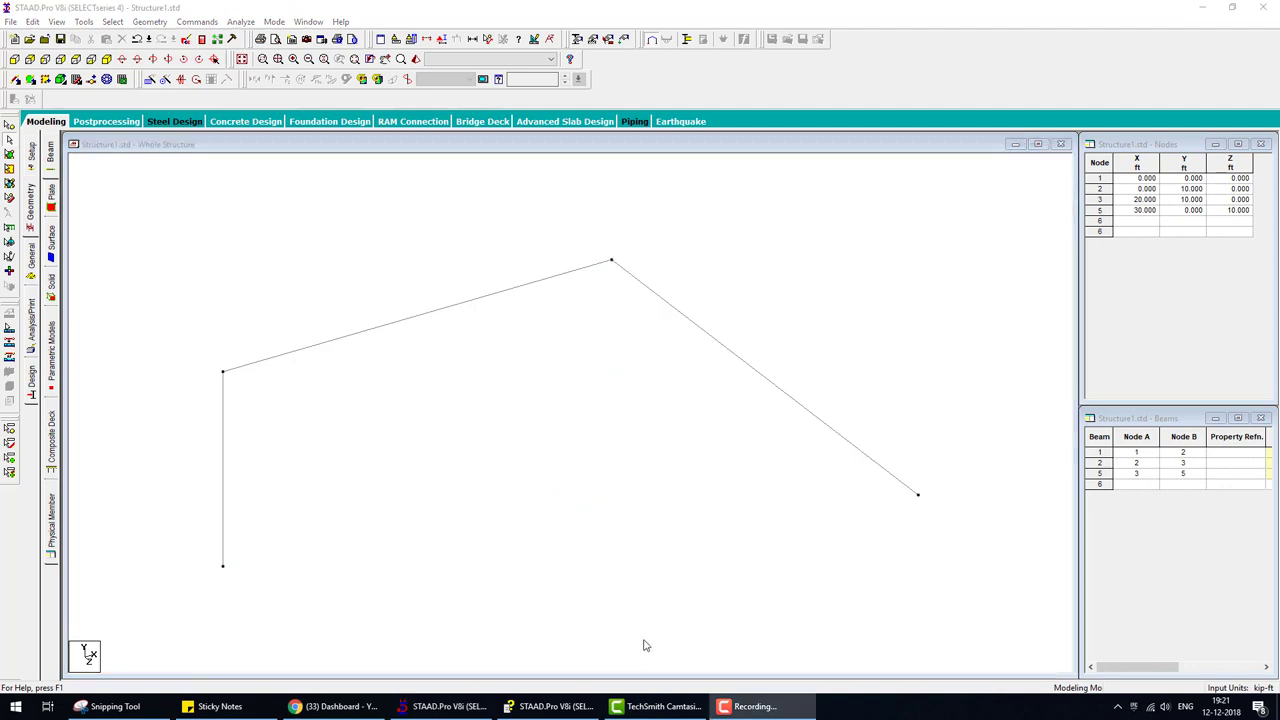
click(575, 706)
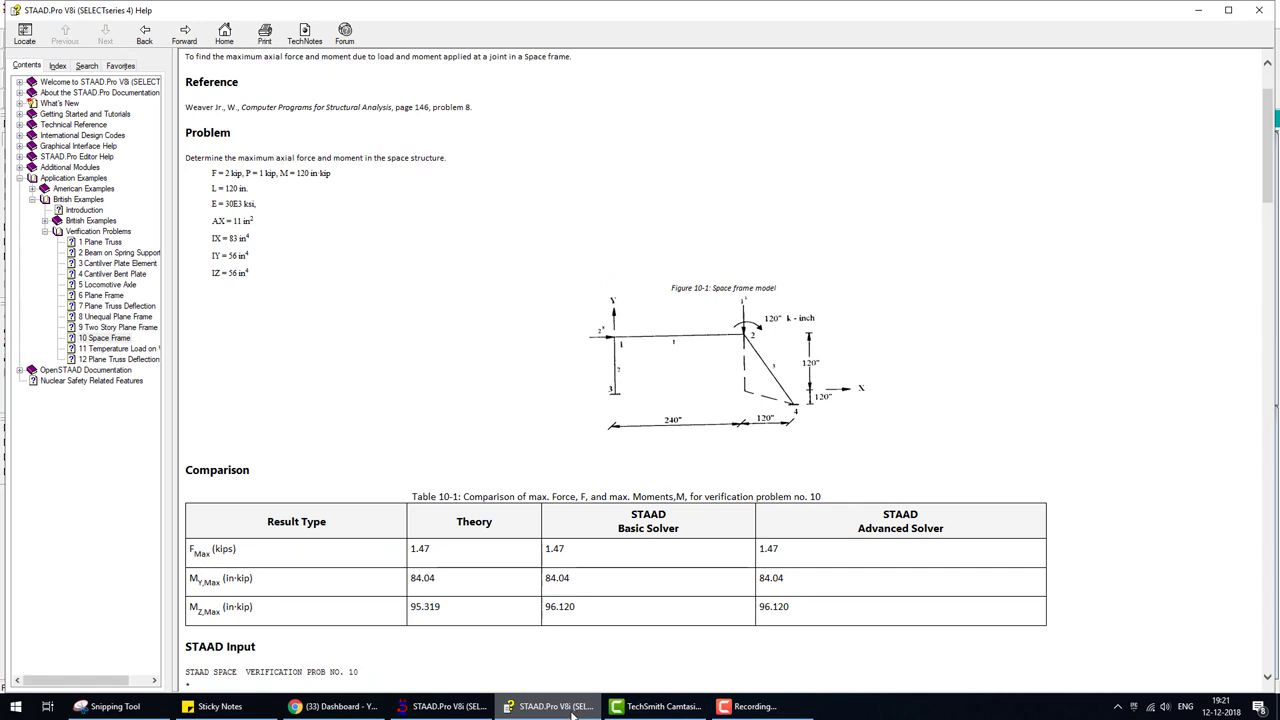
click(575, 708)
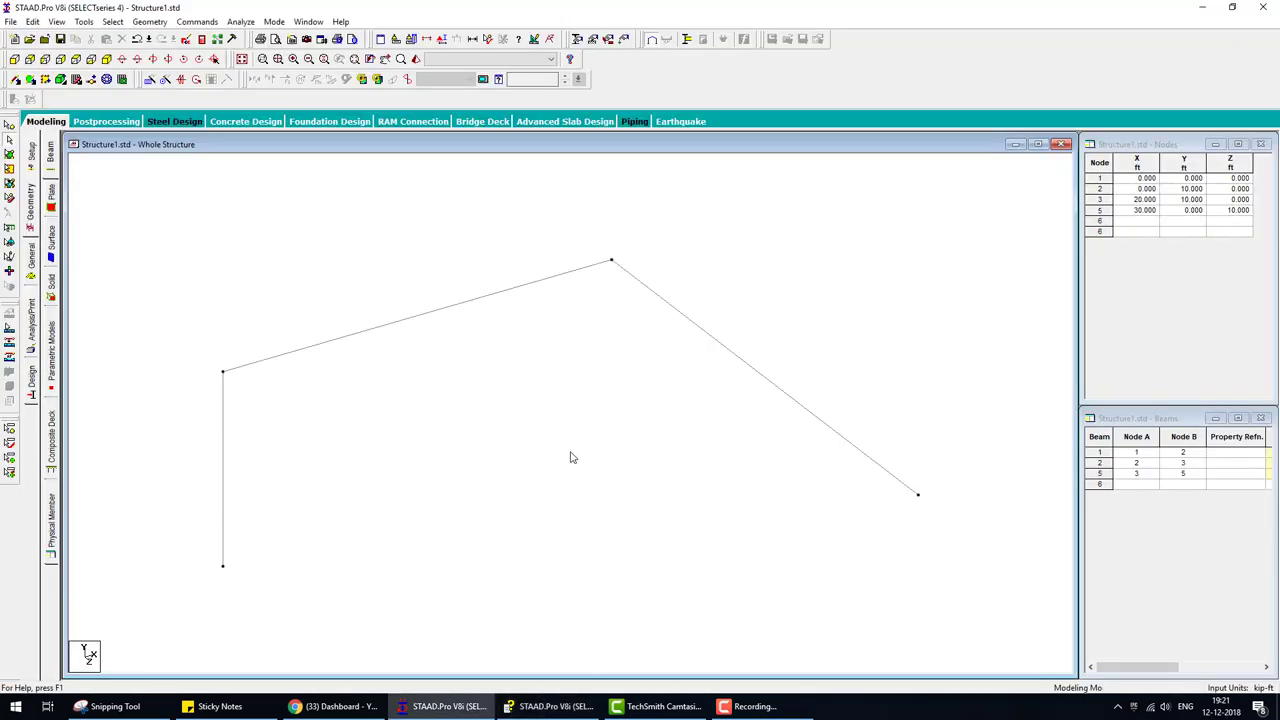
click(555, 706)
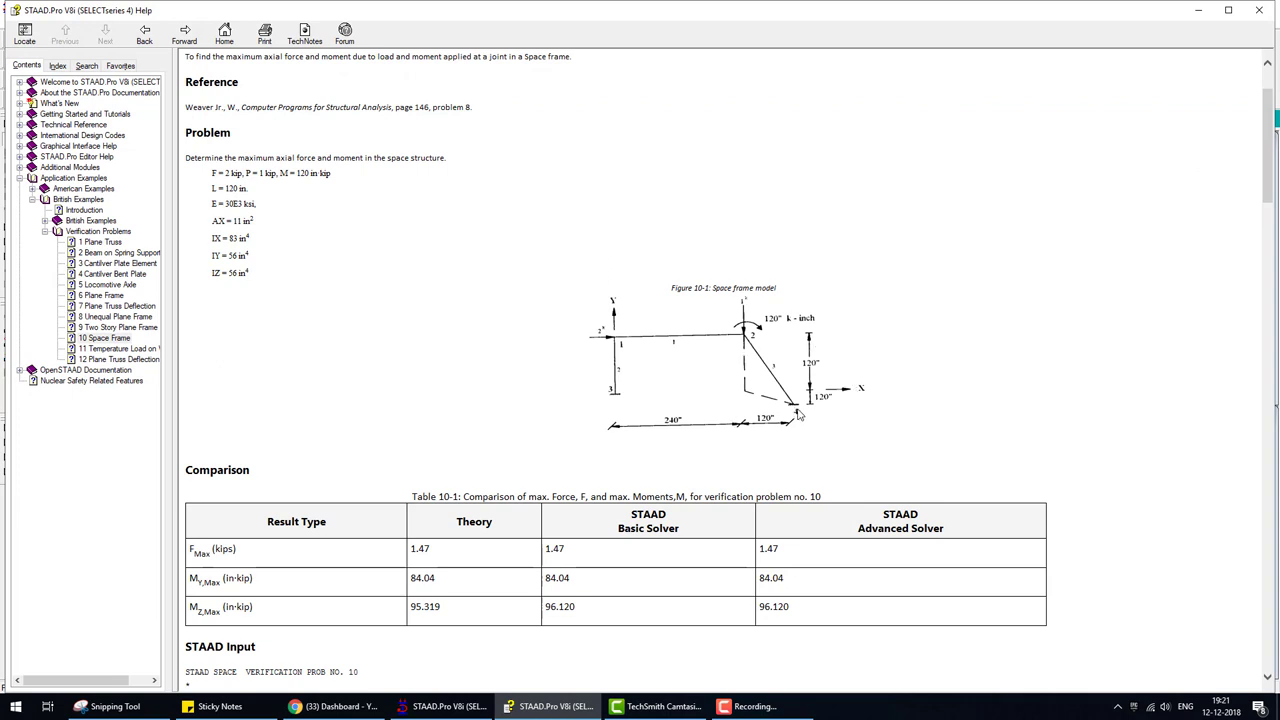
drag(810, 418, 812, 416)
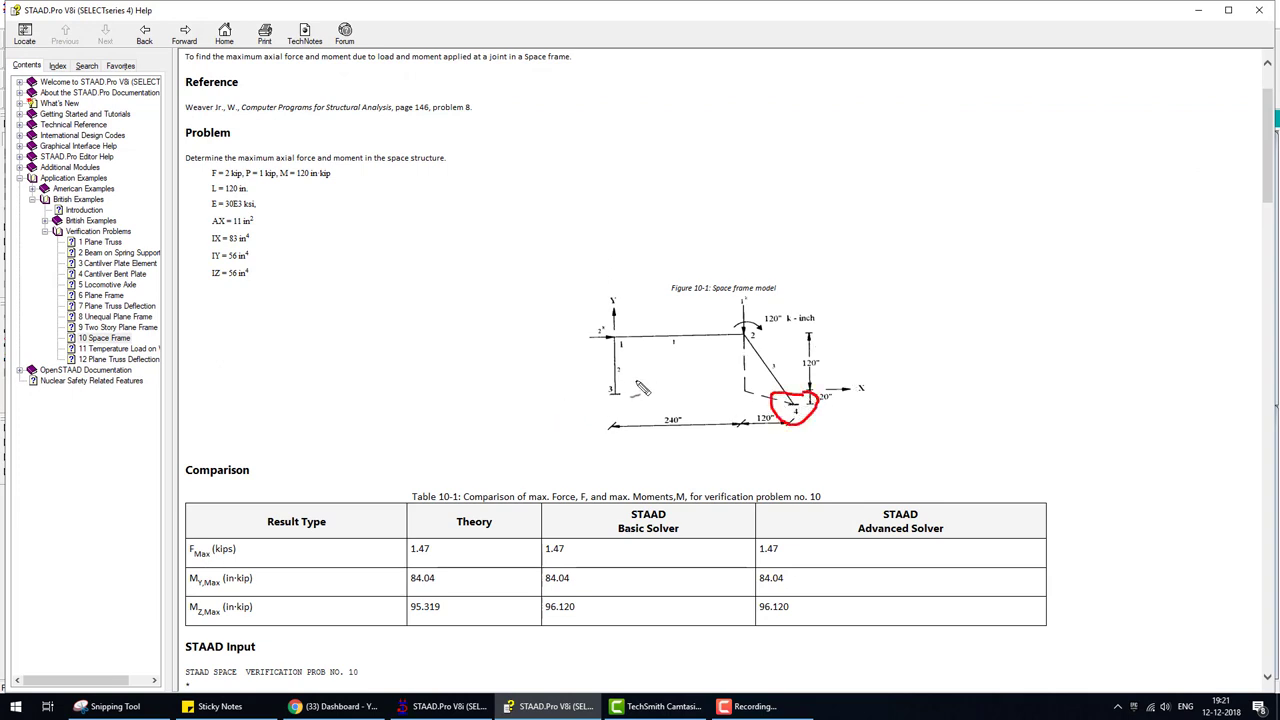
drag(650, 382, 651, 383)
Step: Dismiss the save prompts and create Support 2 on the General Support page
key(alt+Tab)
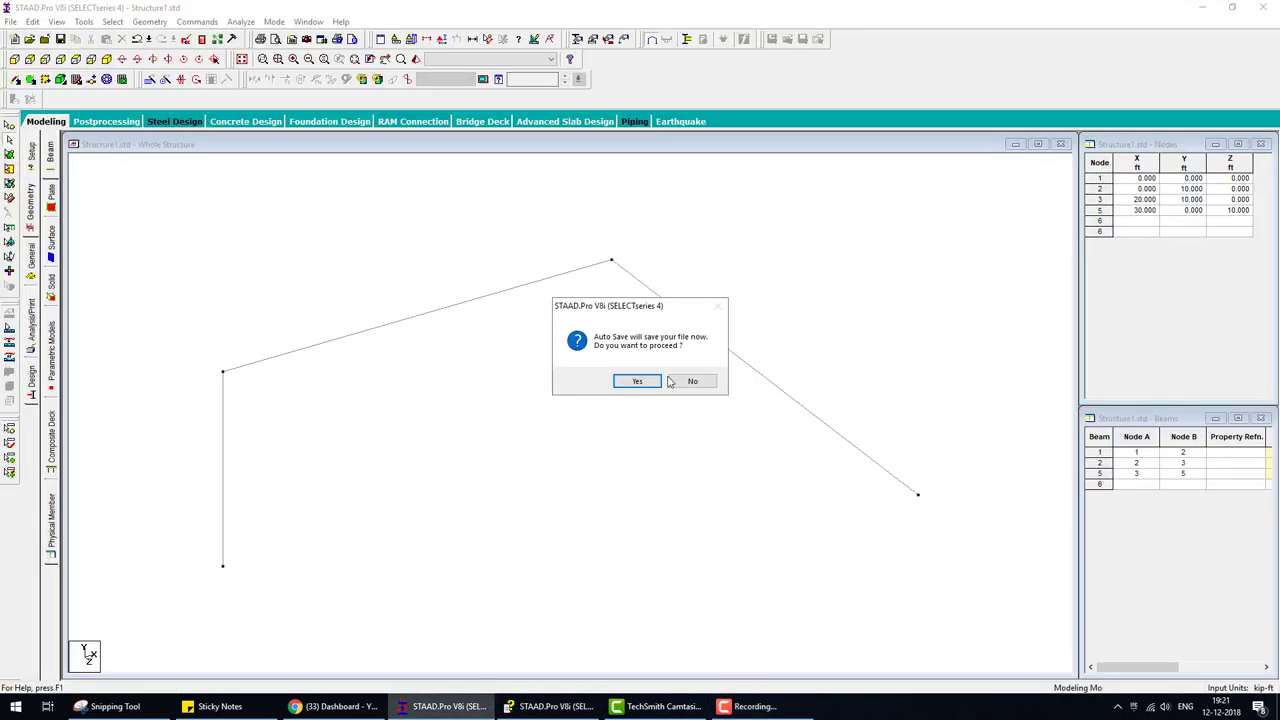
click(672, 381)
click(664, 369)
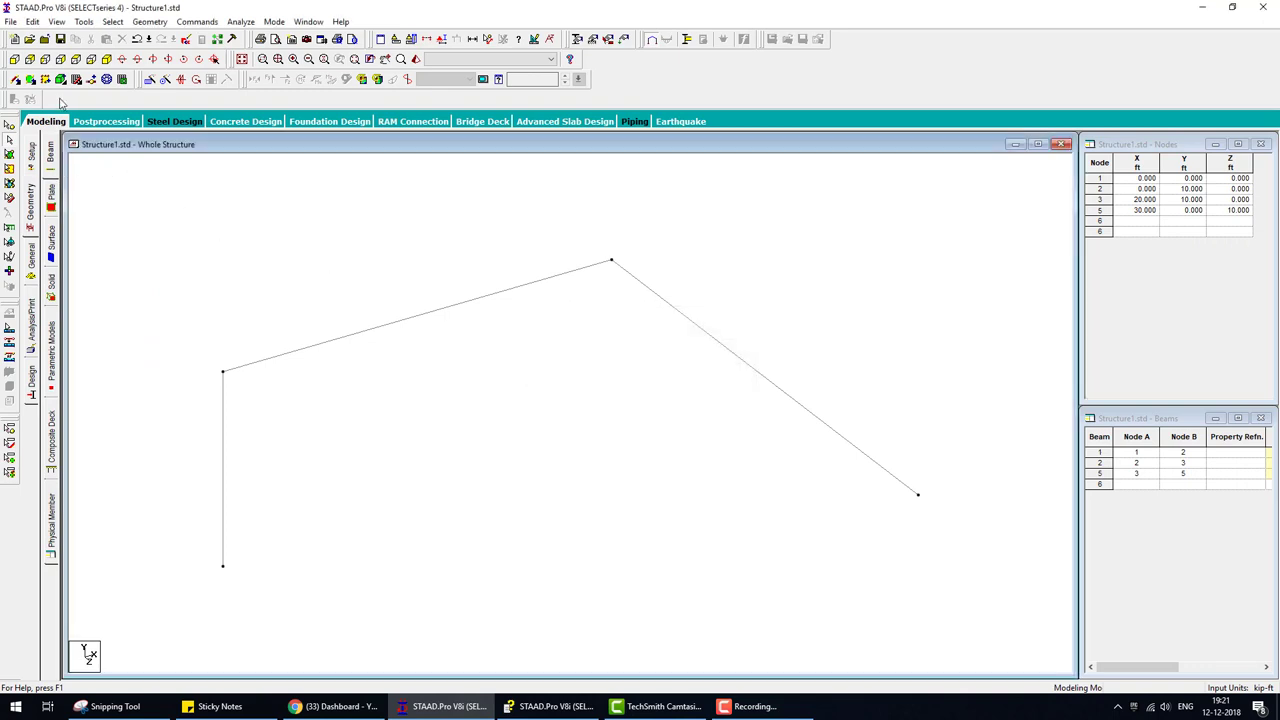
click(31, 257)
click(51, 253)
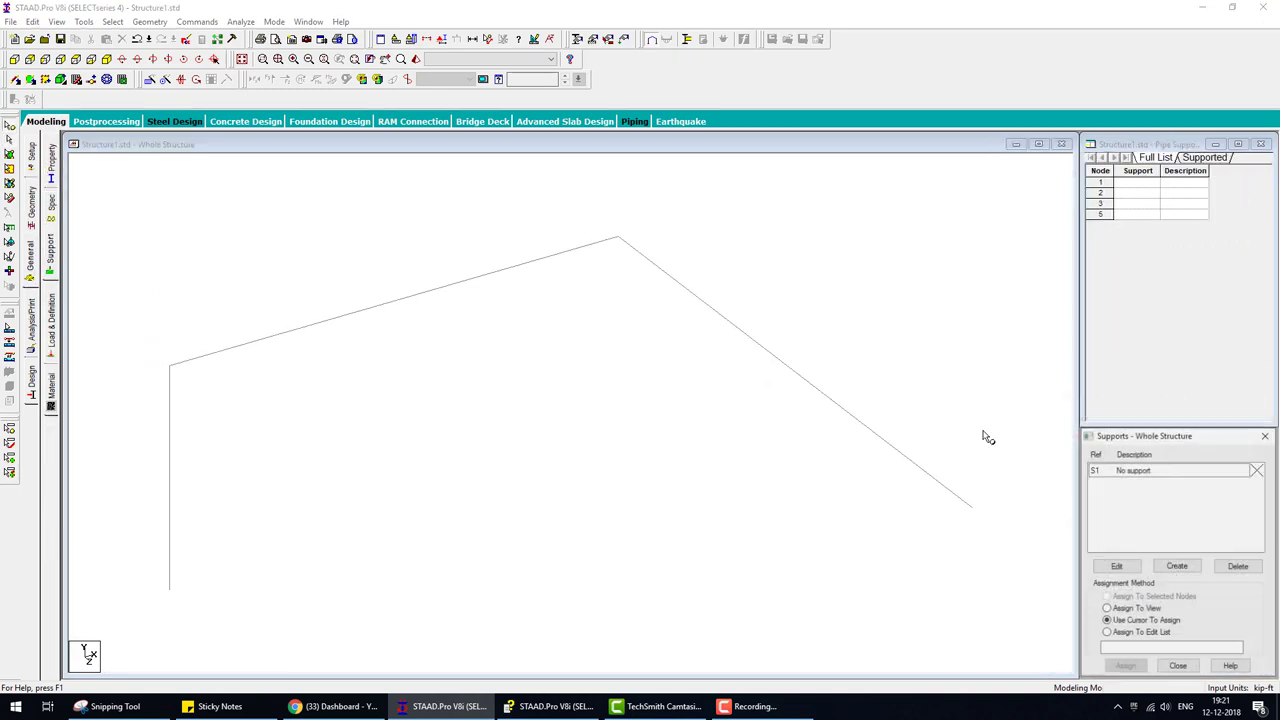
click(1177, 563)
click(1087, 678)
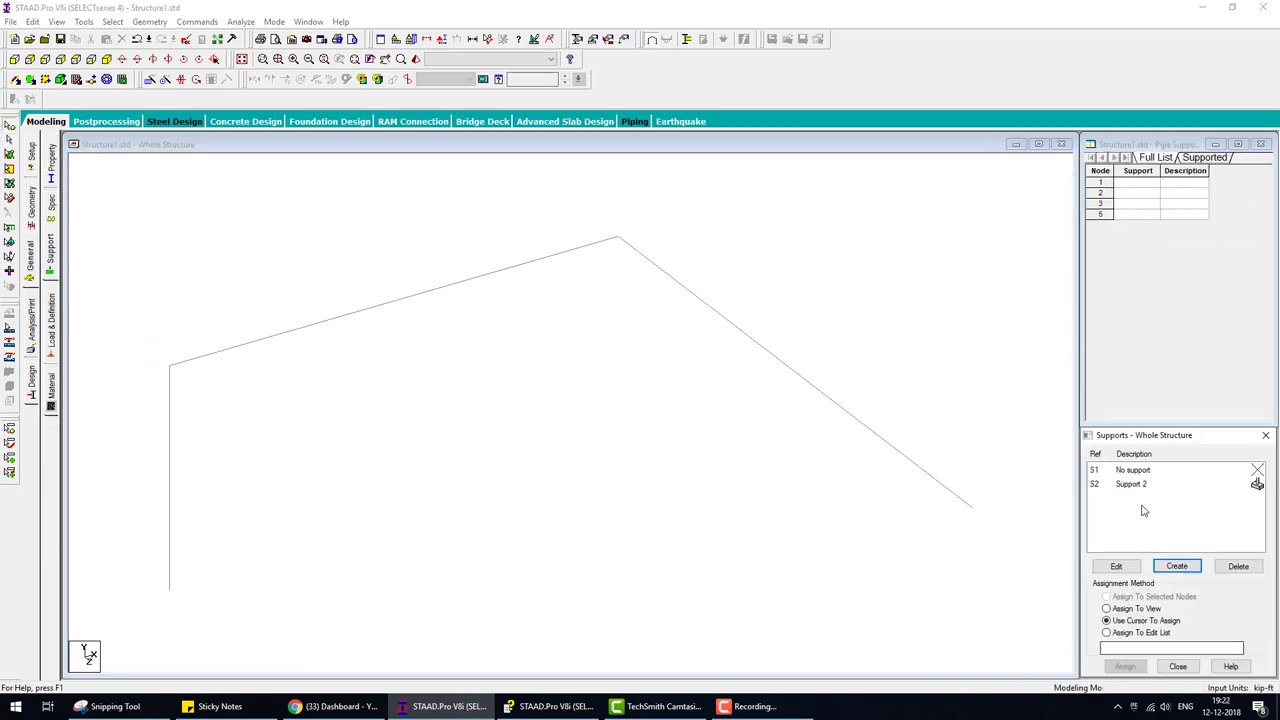
Step: Assign Support 2 to nodes 5 and 1, then return to the Space Frame help page
click(1135, 484)
click(971, 510)
click(1125, 666)
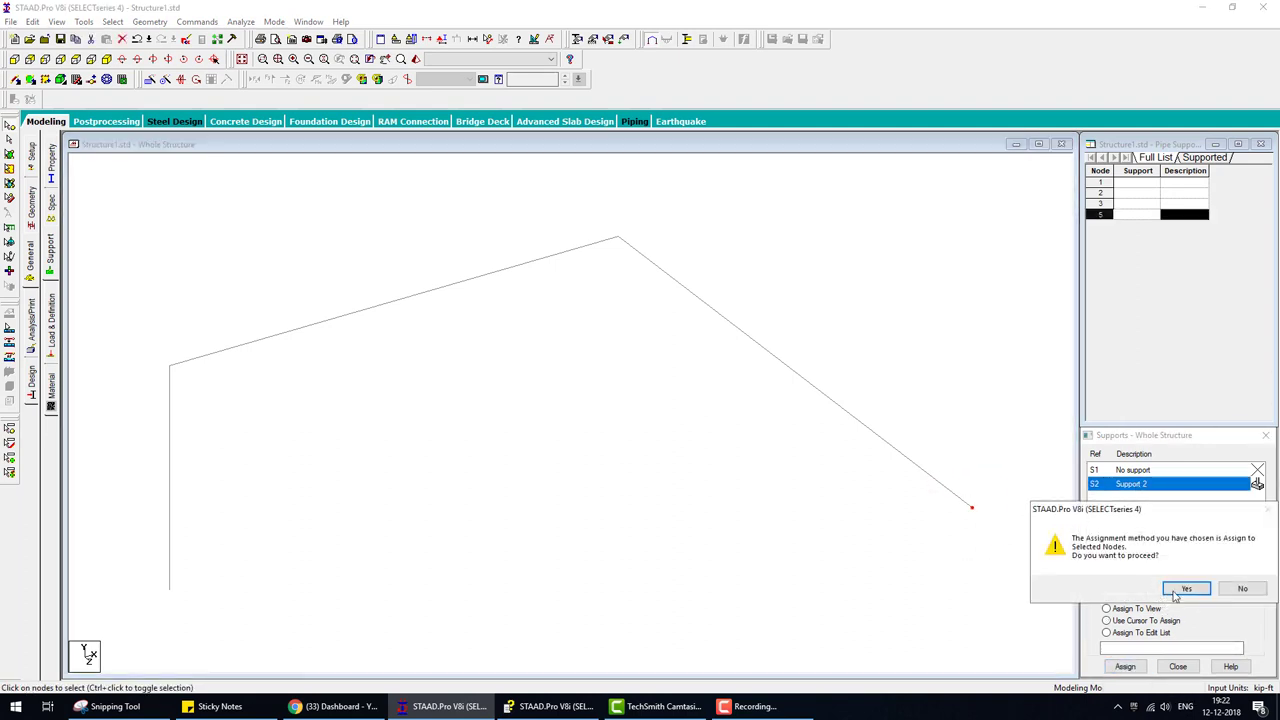
click(1230, 588)
drag(123, 562, 274, 631)
click(1125, 666)
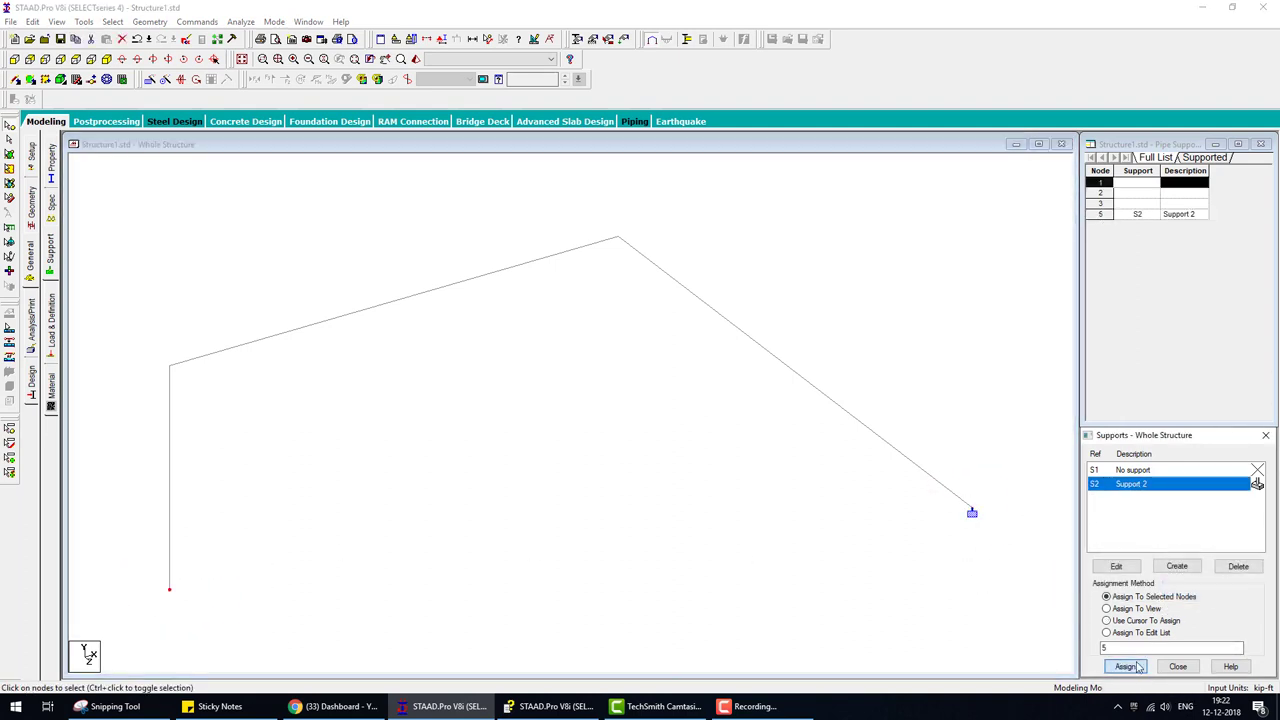
click(1176, 594)
click(532, 710)
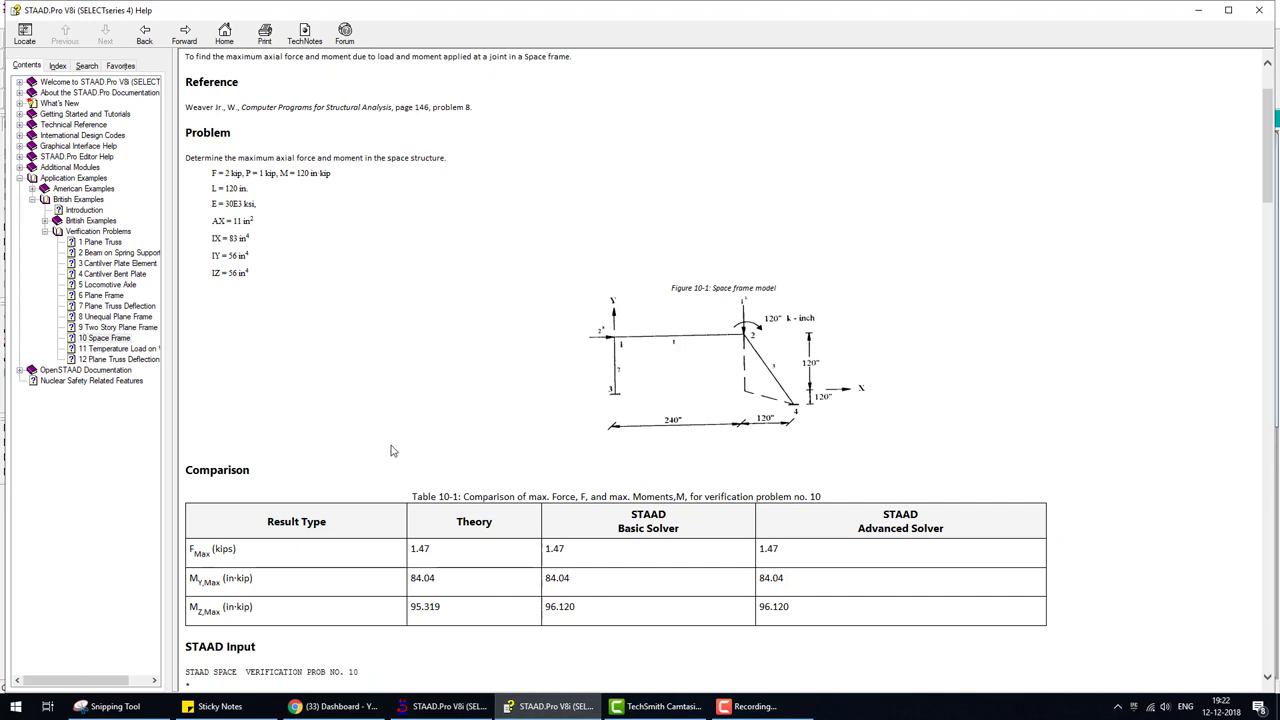
mouse_move(570, 352)
mouse_down()
mouse_move(655, 362)
mouse_move(588, 358)
mouse_up()
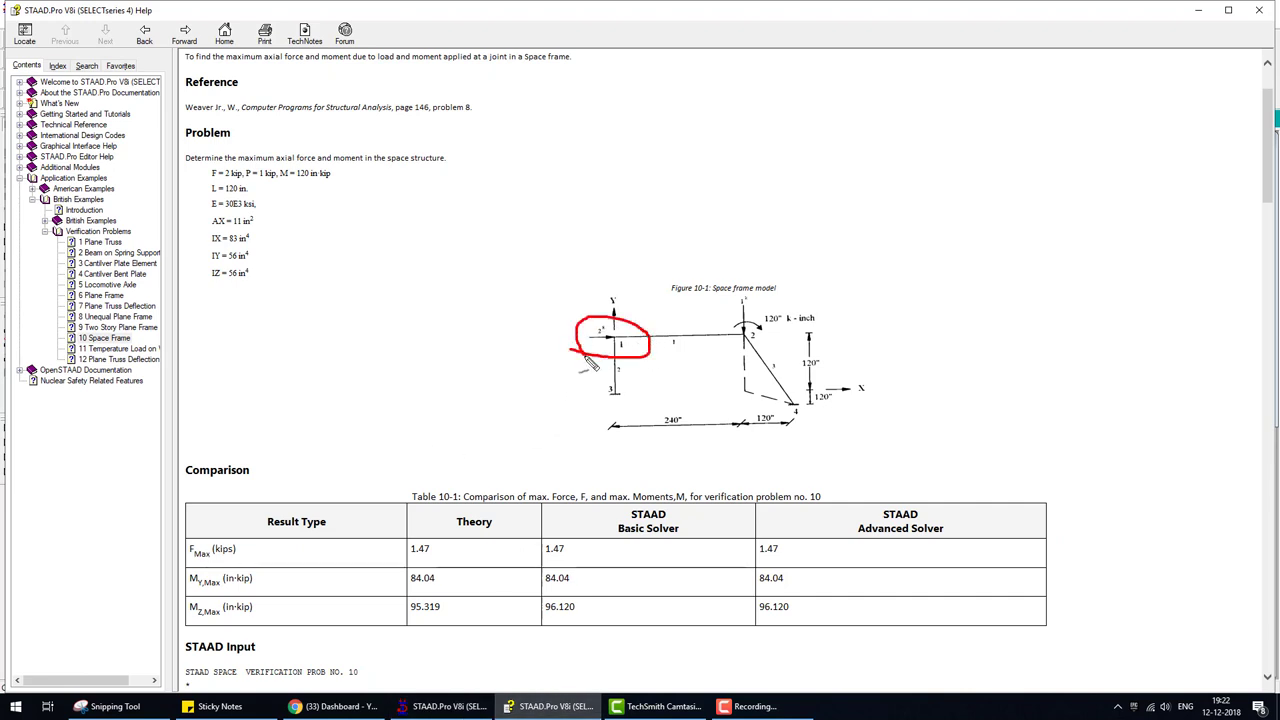
drag(762, 306, 768, 322)
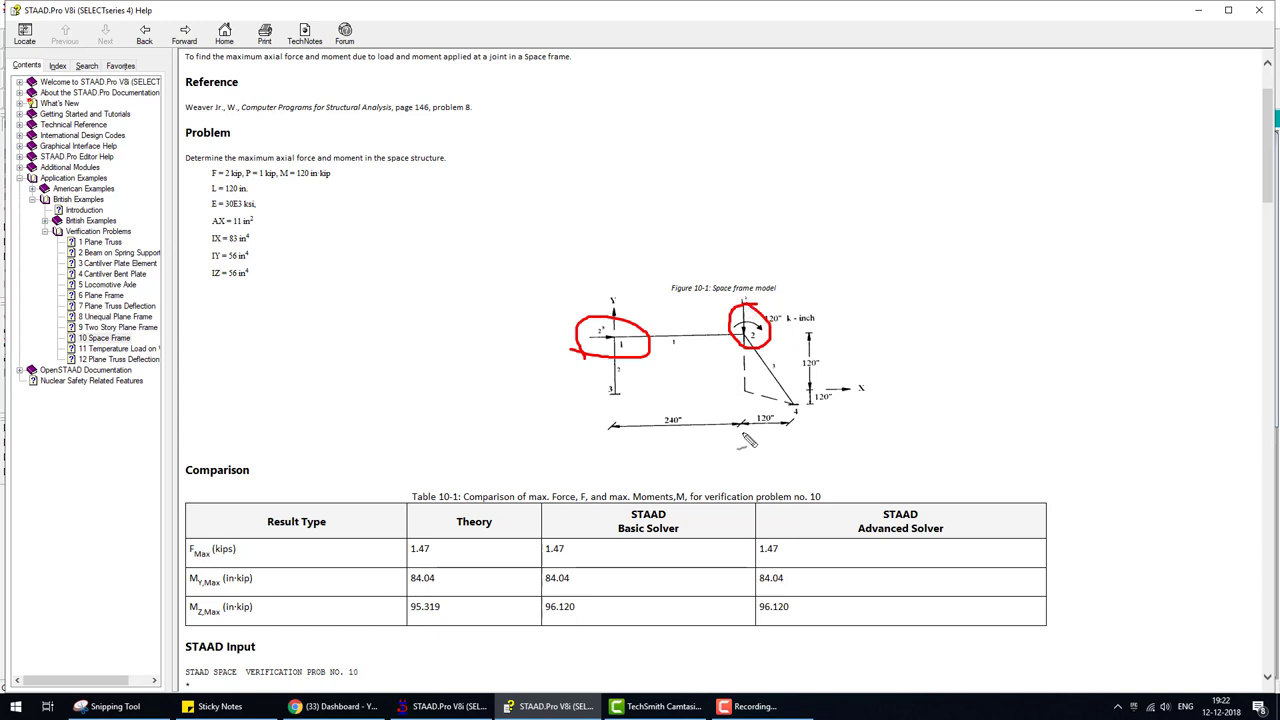
mouse_move(470, 343)
mouse_down()
mouse_move(560, 345)
mouse_move(516, 372)
mouse_up()
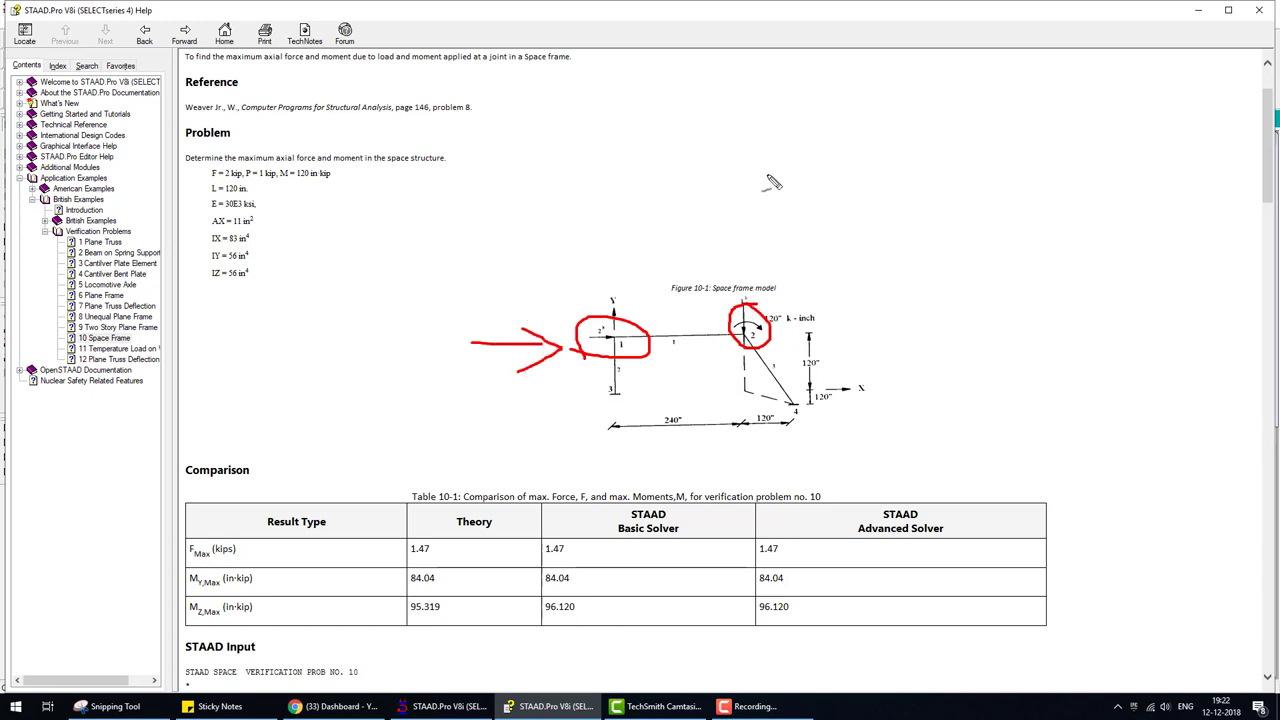
drag(760, 163, 760, 265)
drag(744, 222, 804, 222)
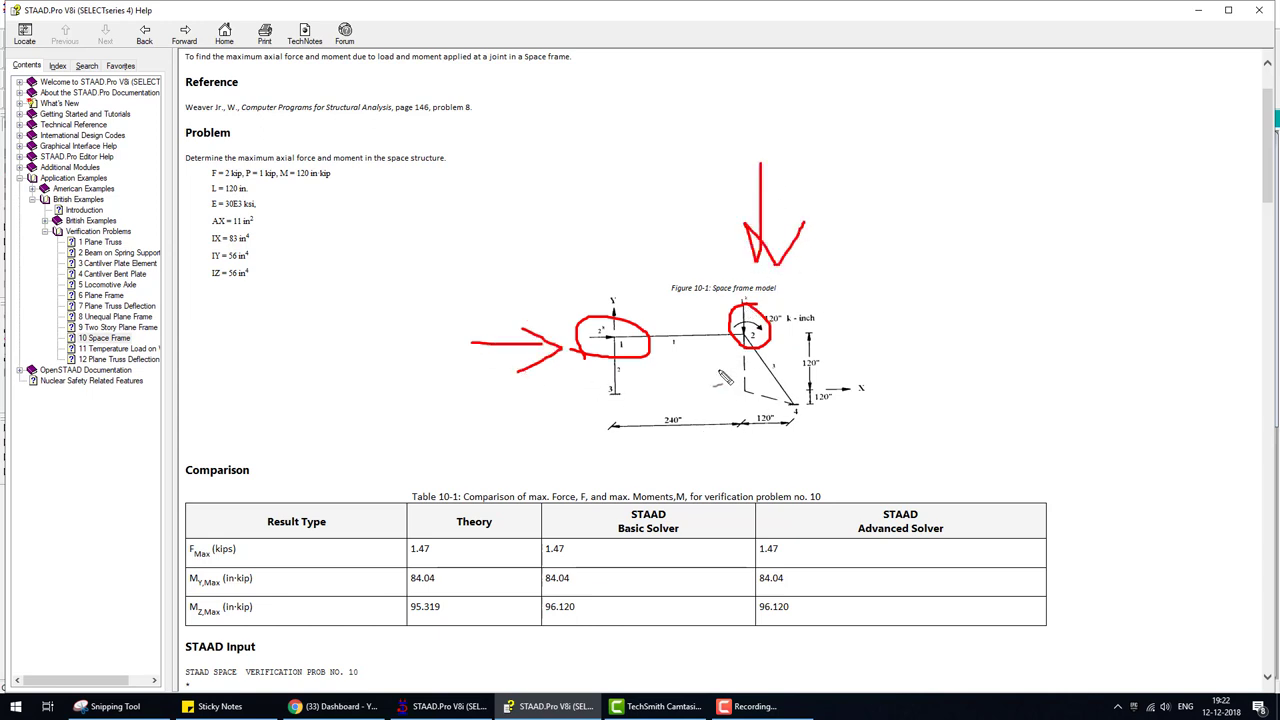
mouse_move(718, 368)
mouse_down()
mouse_move(824, 320)
mouse_move(800, 318)
mouse_up()
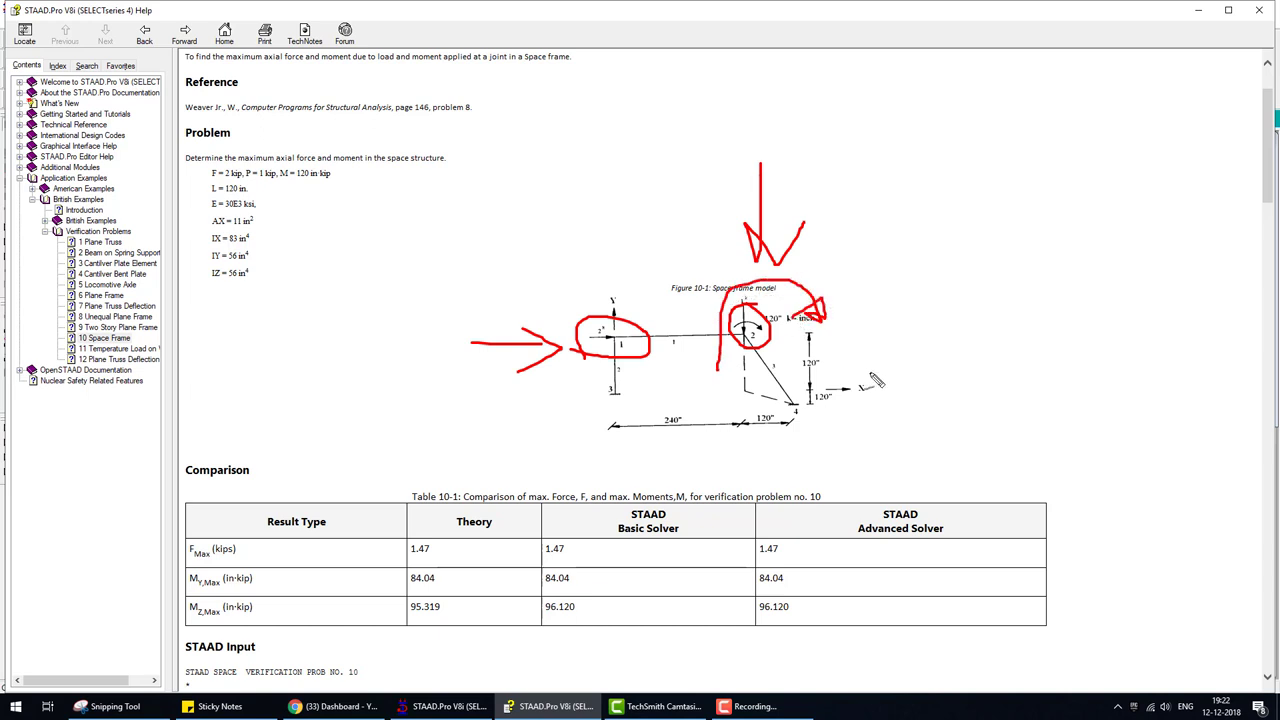
mouse_move(871, 300)
mouse_down()
mouse_move(888, 326)
mouse_move(940, 318)
mouse_up()
key(Escape)
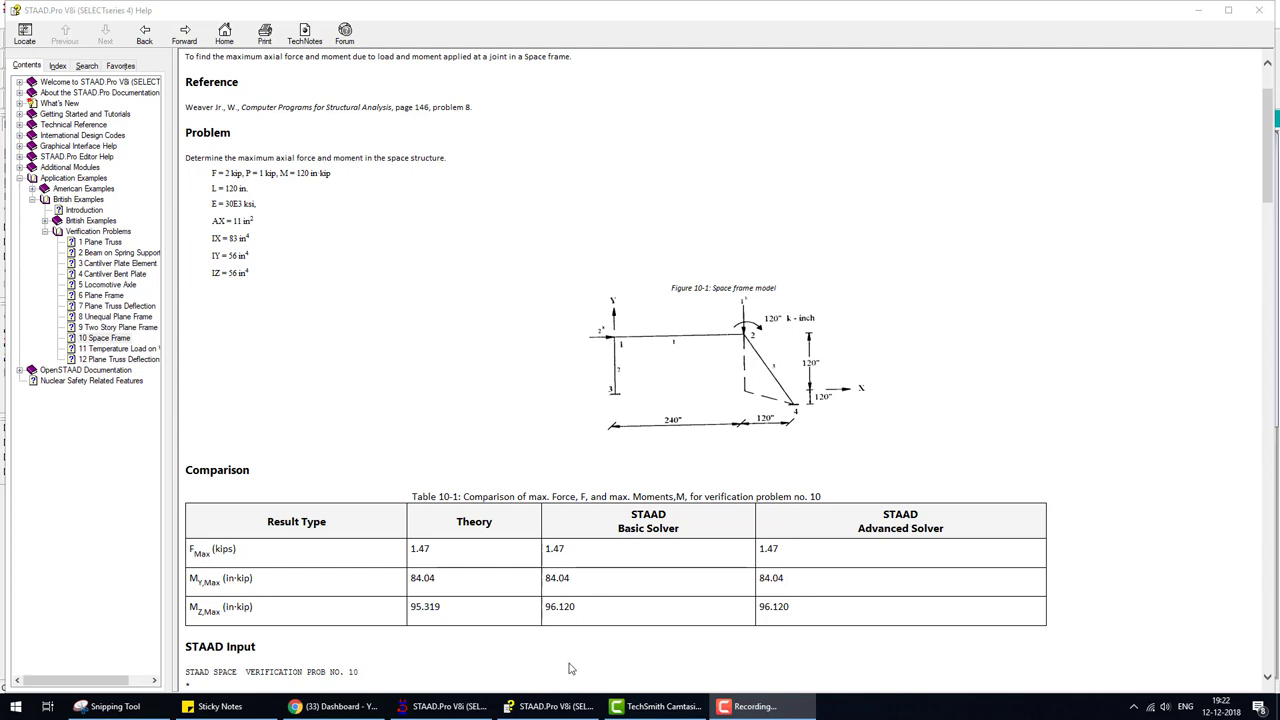
Step: Add load case 1 'dead' of Dead loading type and begin adding a nodal load to it
click(440, 706)
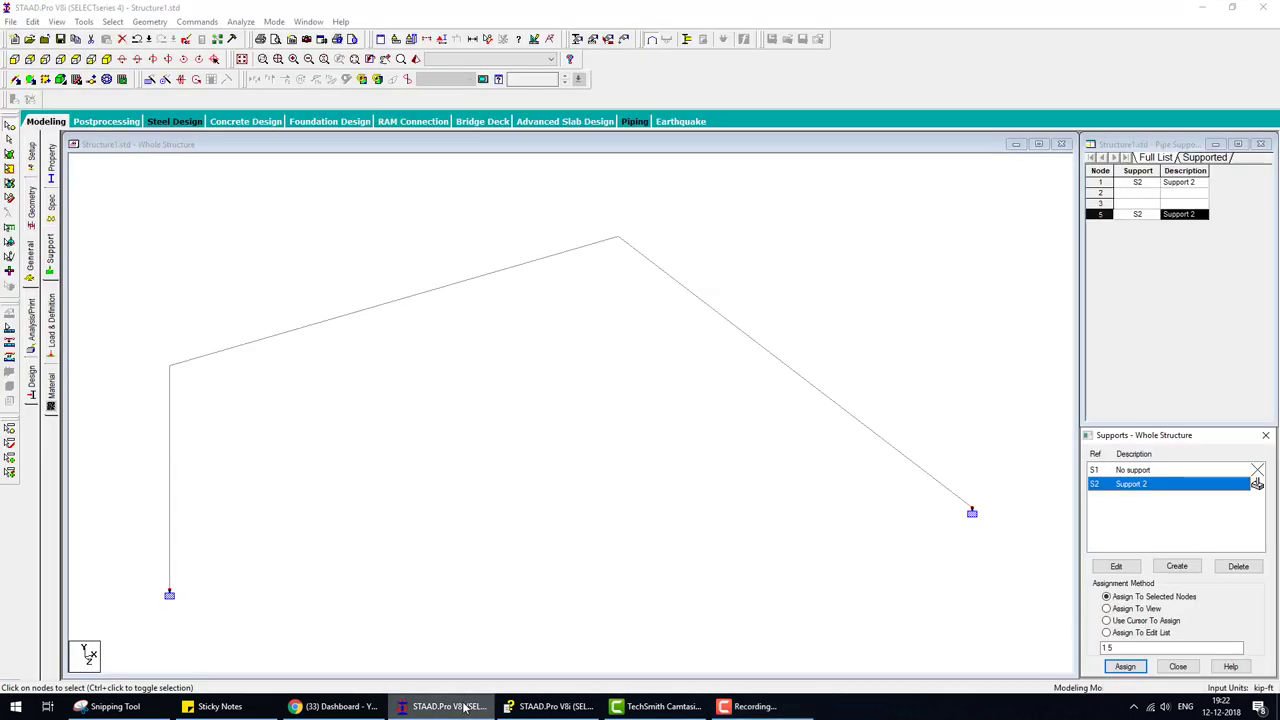
click(51, 335)
click(1118, 168)
click(1137, 575)
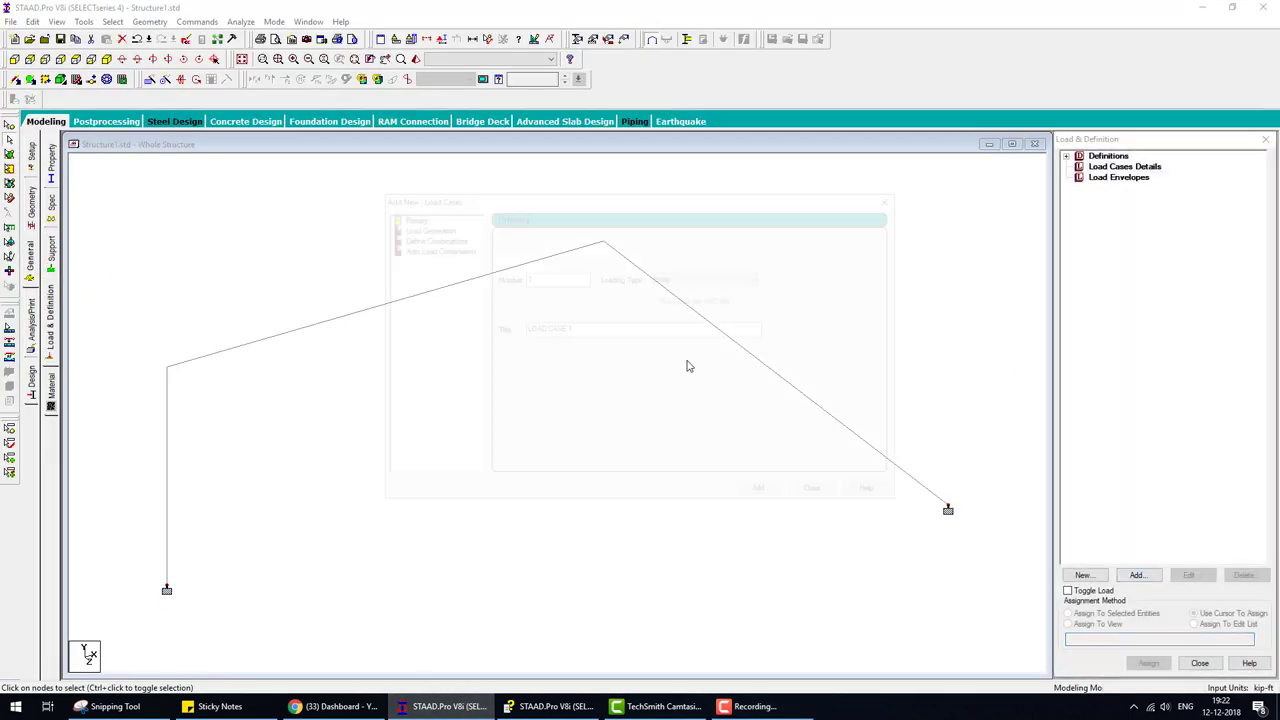
click(740, 277)
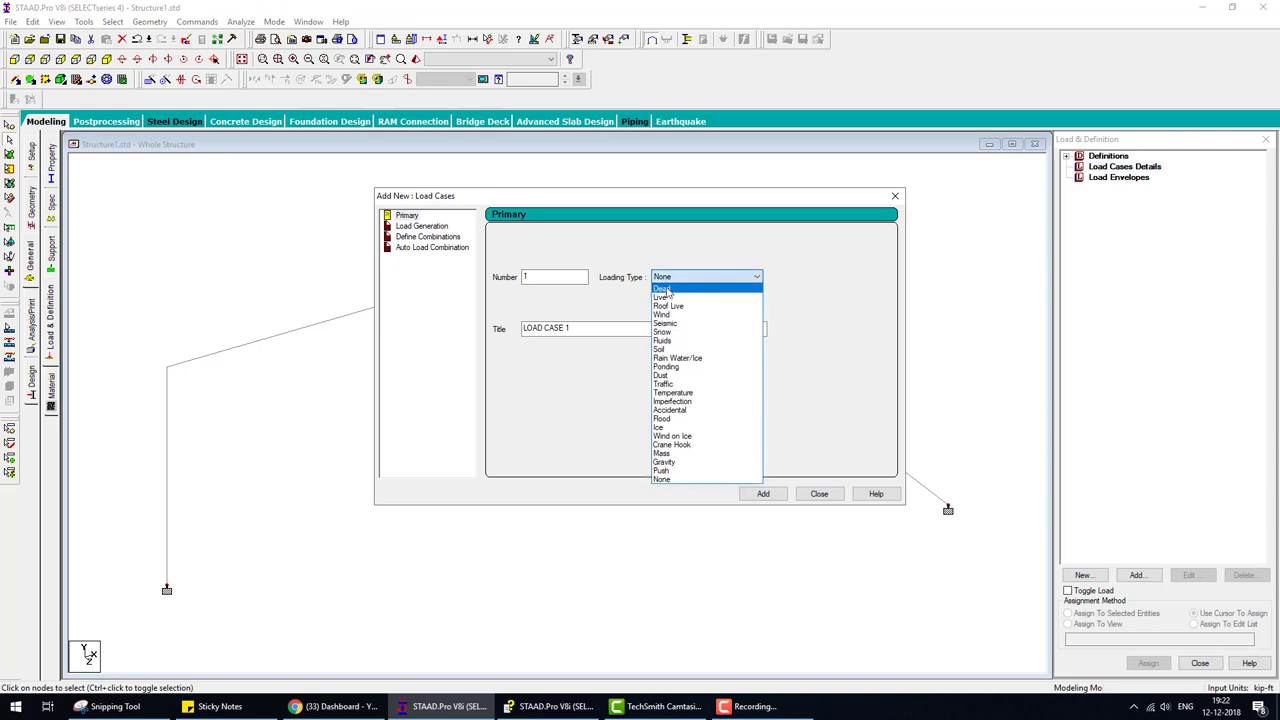
click(690, 288)
key(Tab)
text(dead)
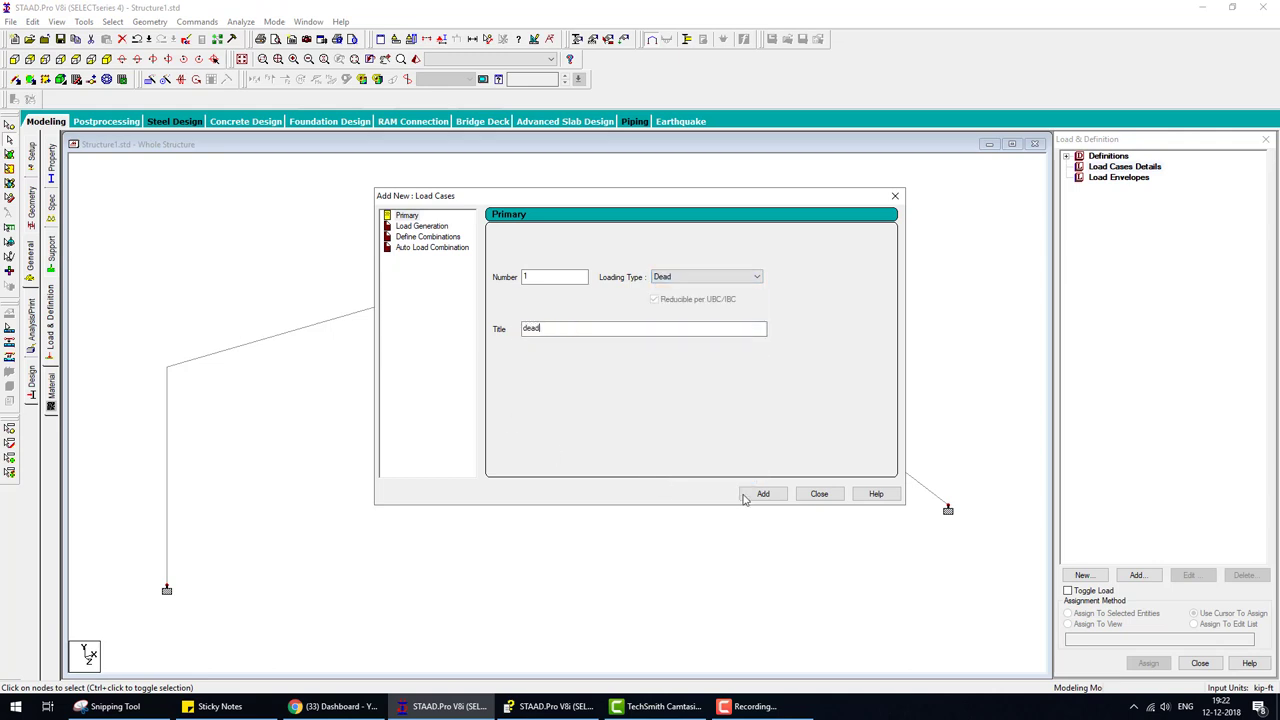
click(762, 494)
click(819, 494)
click(1114, 177)
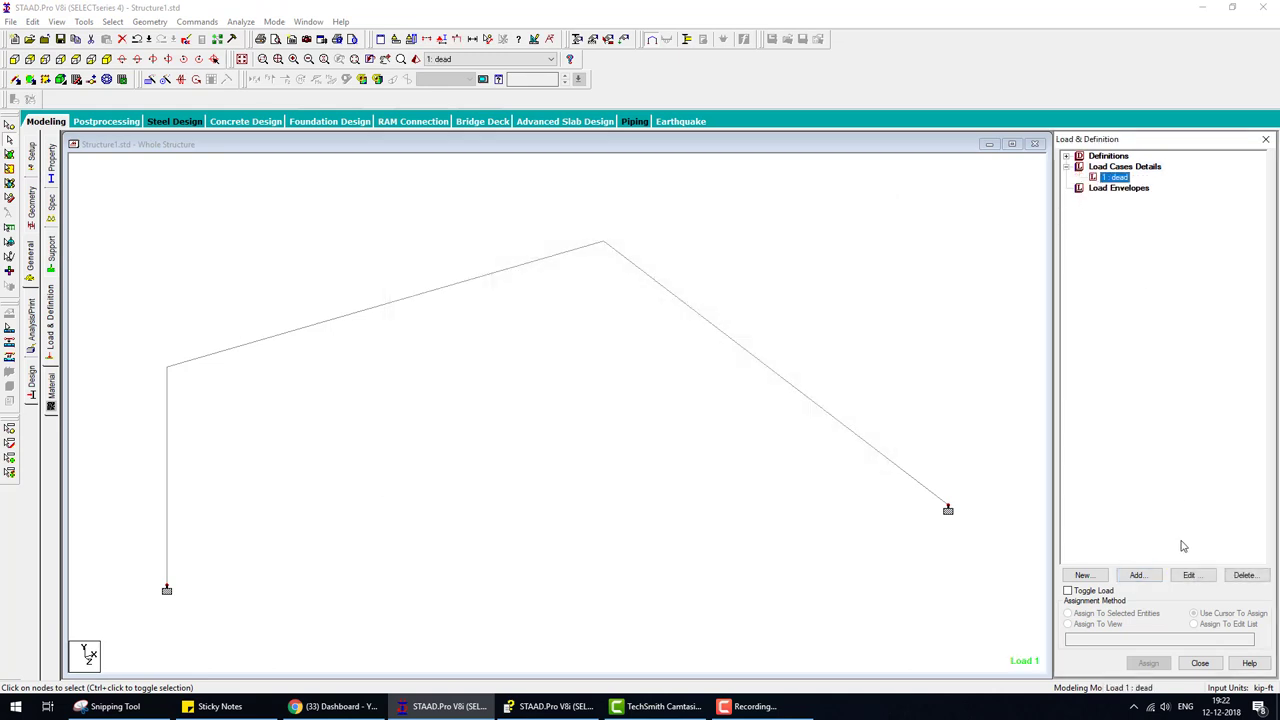
click(1137, 575)
Step: Add a node nodal load of FX 2 kip to the dead load case
click(357, 177)
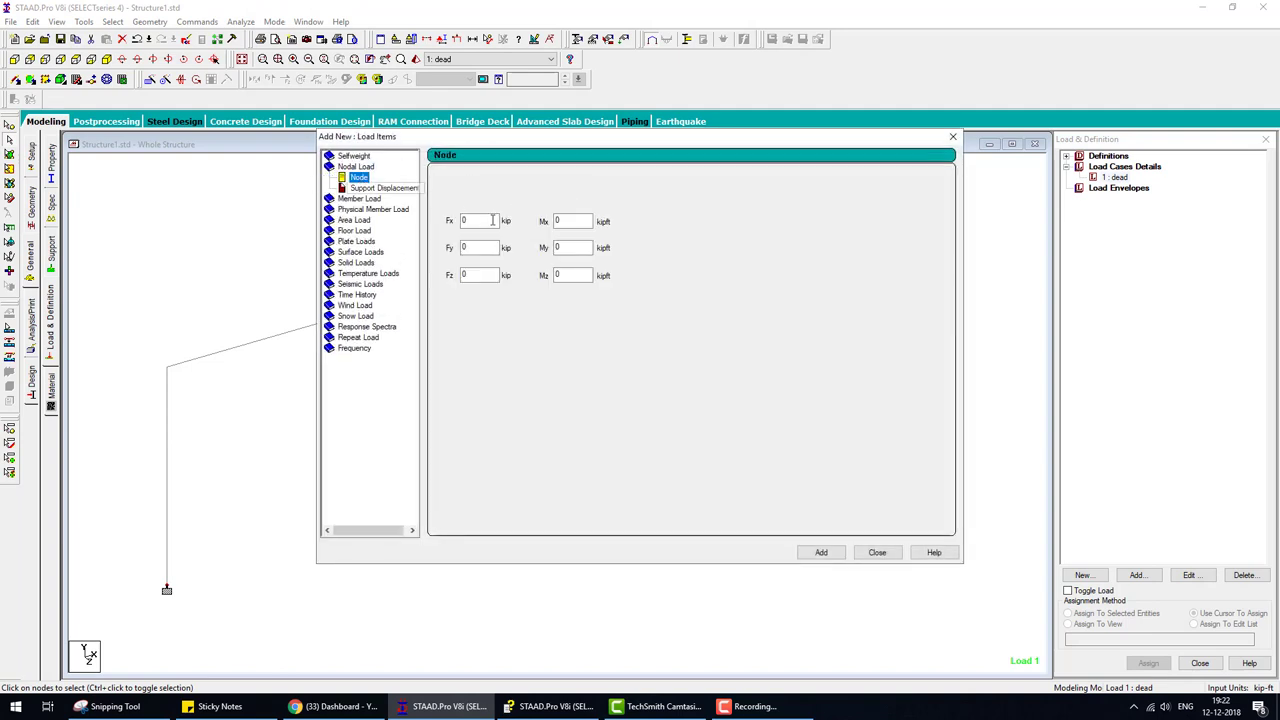
double_click(483, 220)
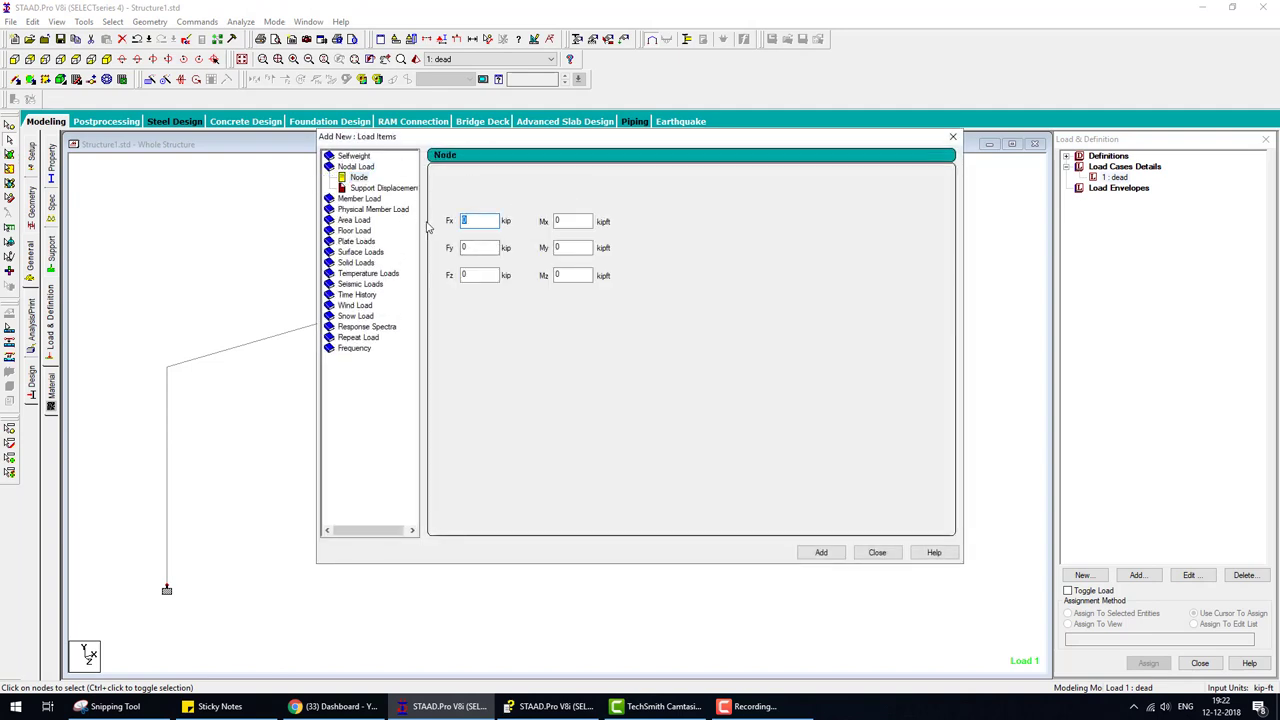
text(2)
click(821, 552)
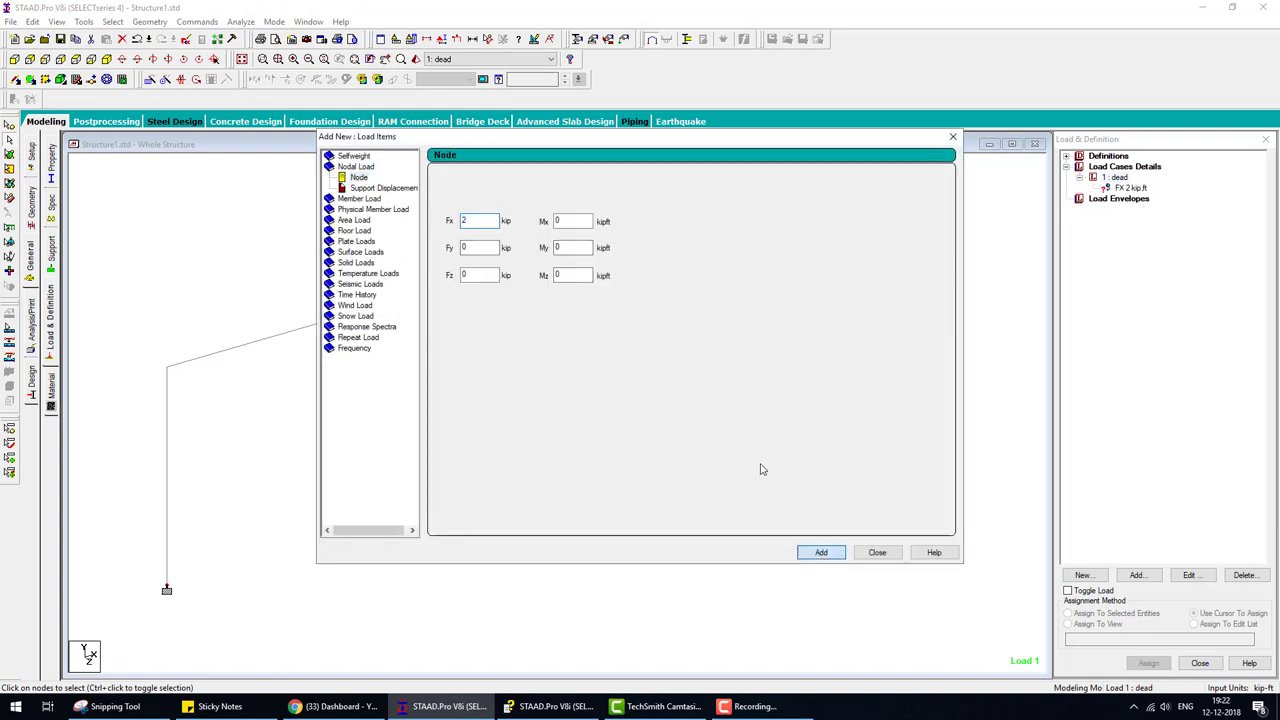
Step: Enter FY -1 with FX reset to 0, marking the apex node where it acts
double_click(470, 247)
text(-1)
key(shift+Tab)
text(0)
drag(585, 143, 657, 282)
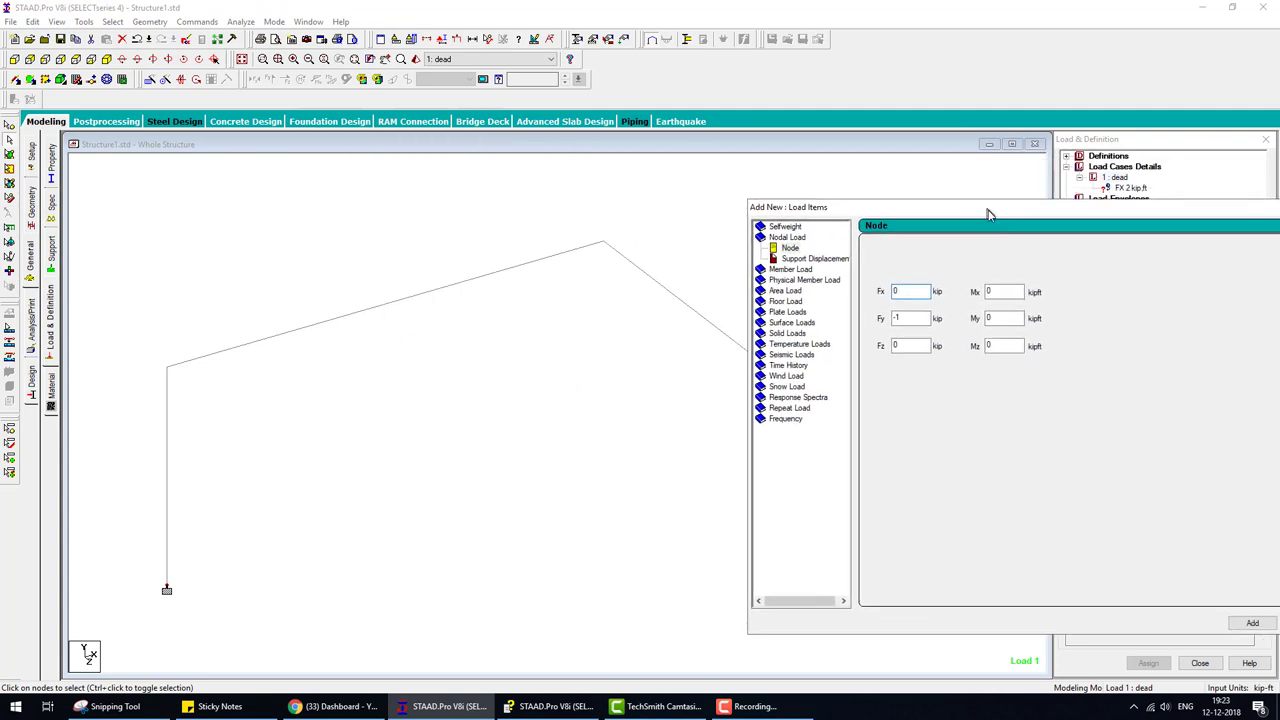
click(600, 248)
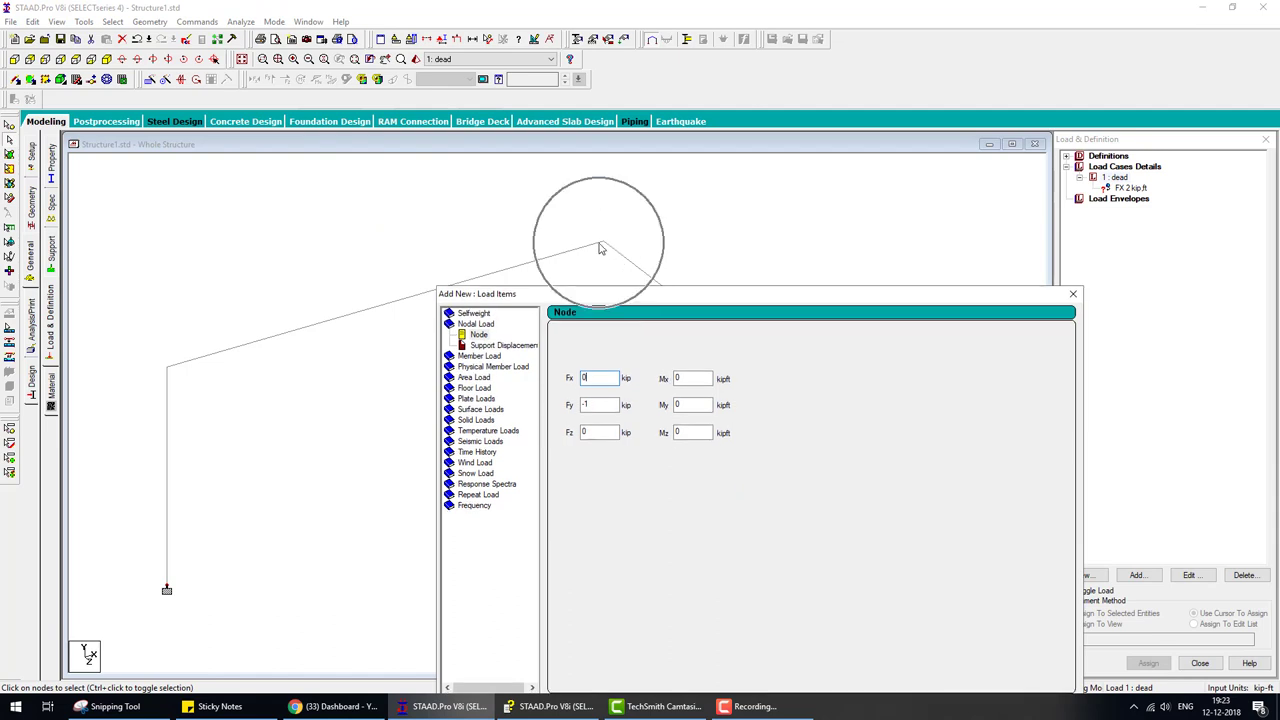
drag(600, 212, 632, 240)
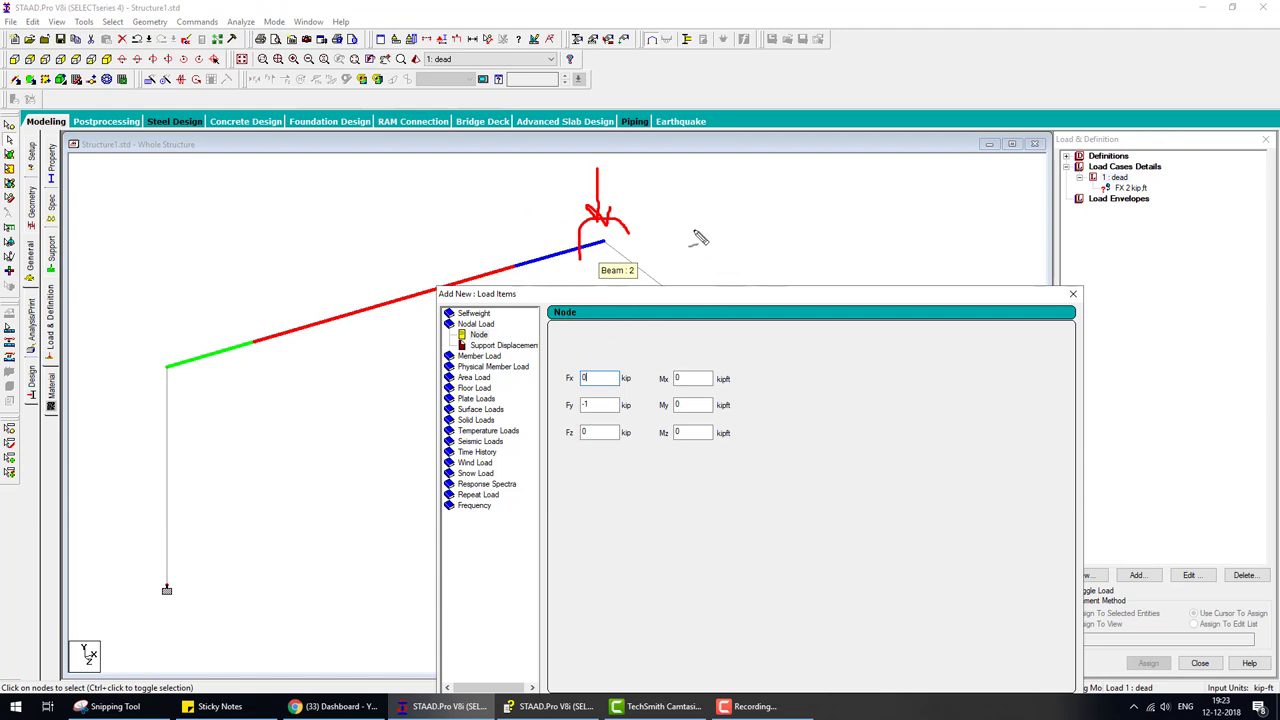
key(Escape)
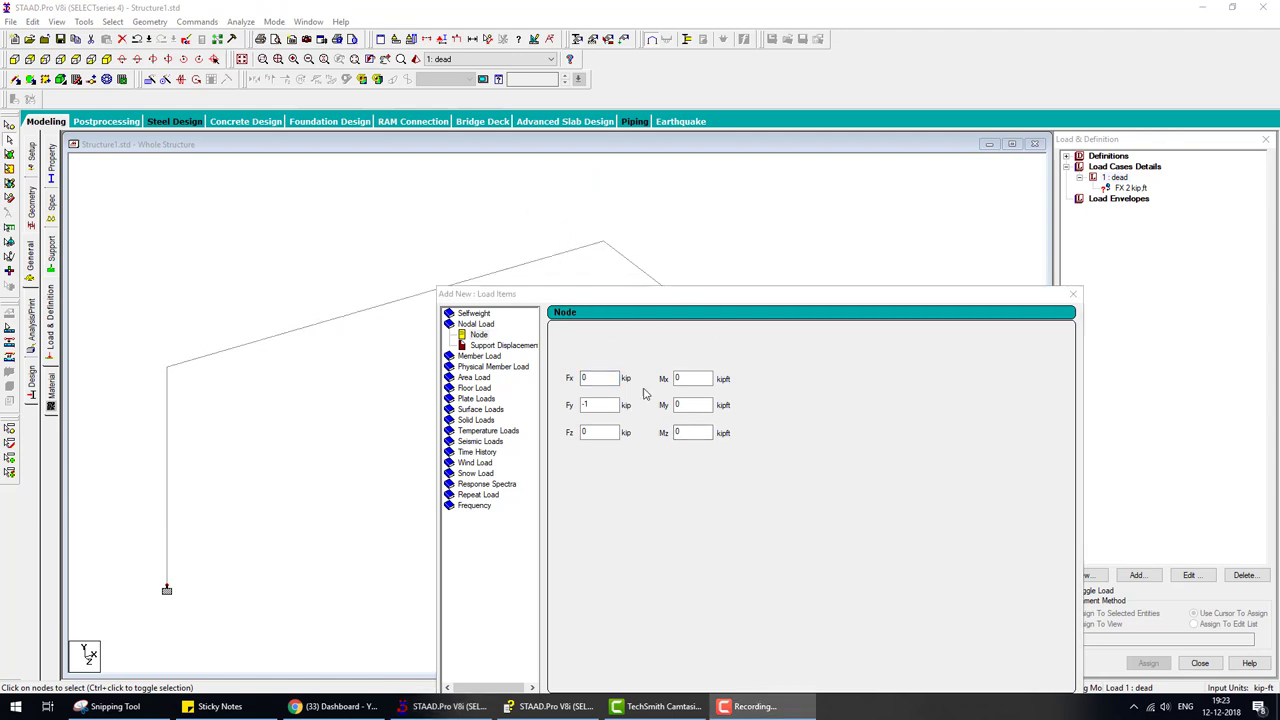
Step: Check the apex load values on the verification problem 10 help page
click(638, 433)
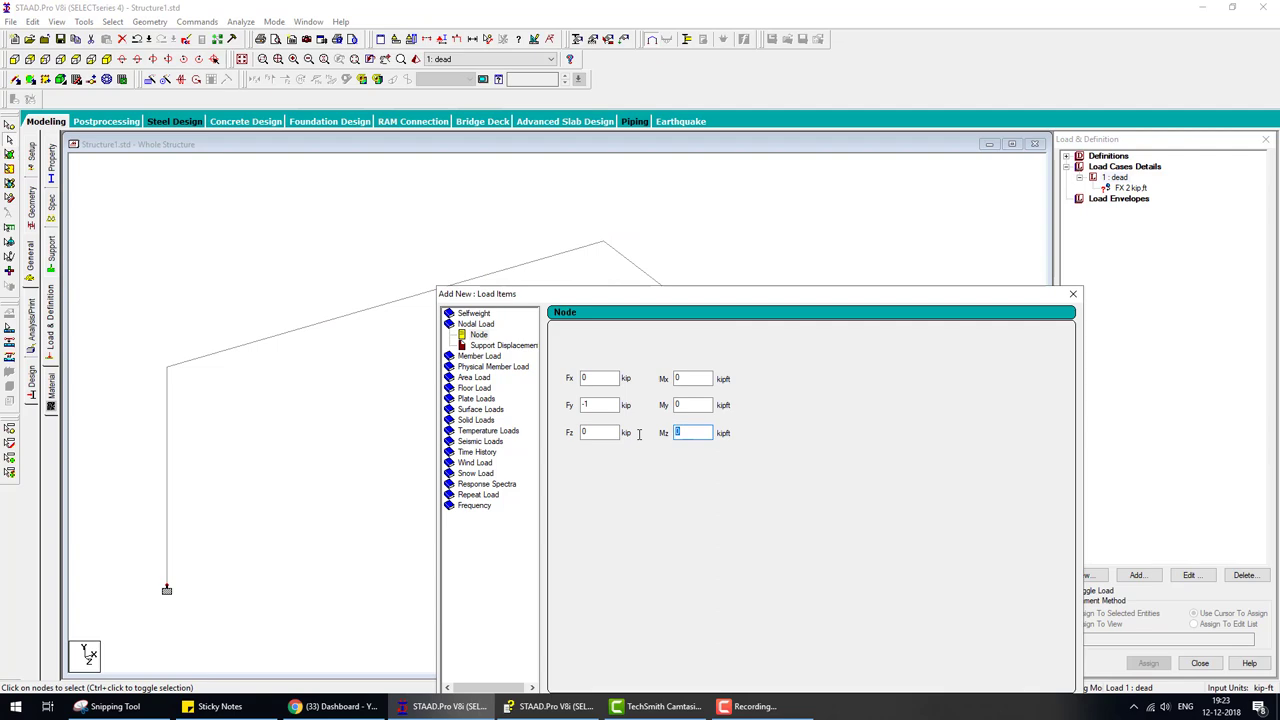
click(571, 708)
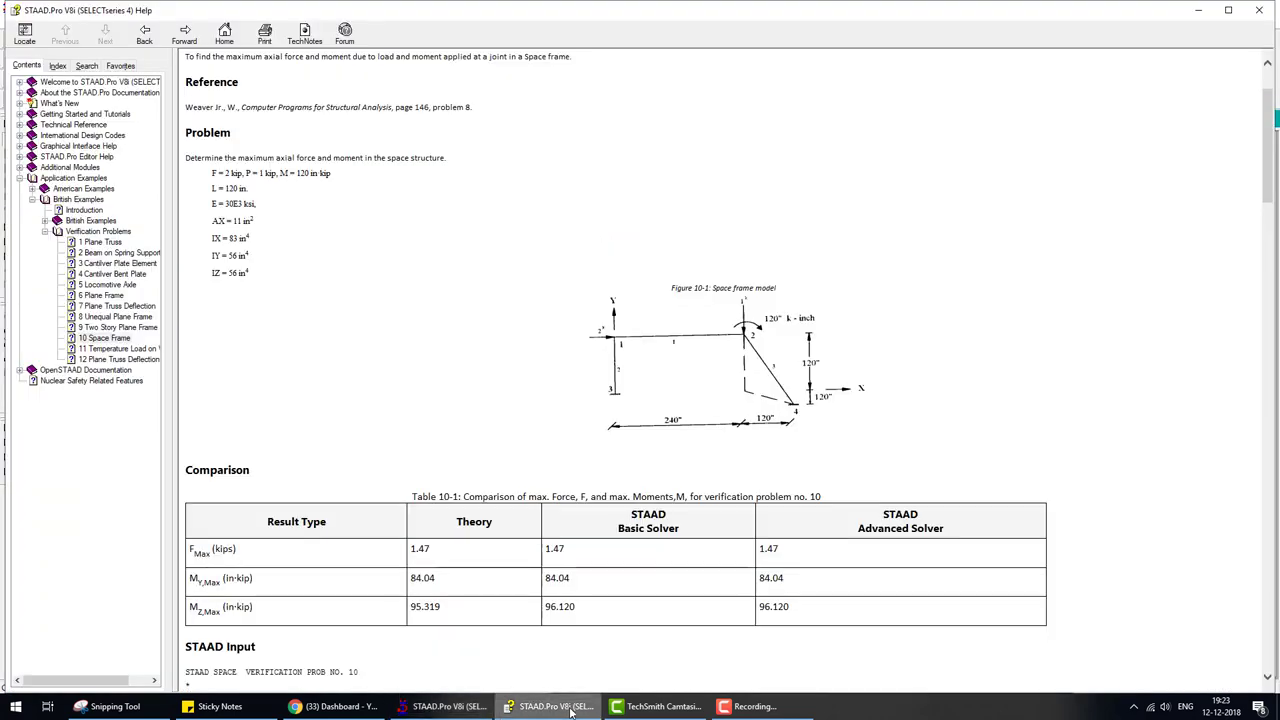
click(571, 708)
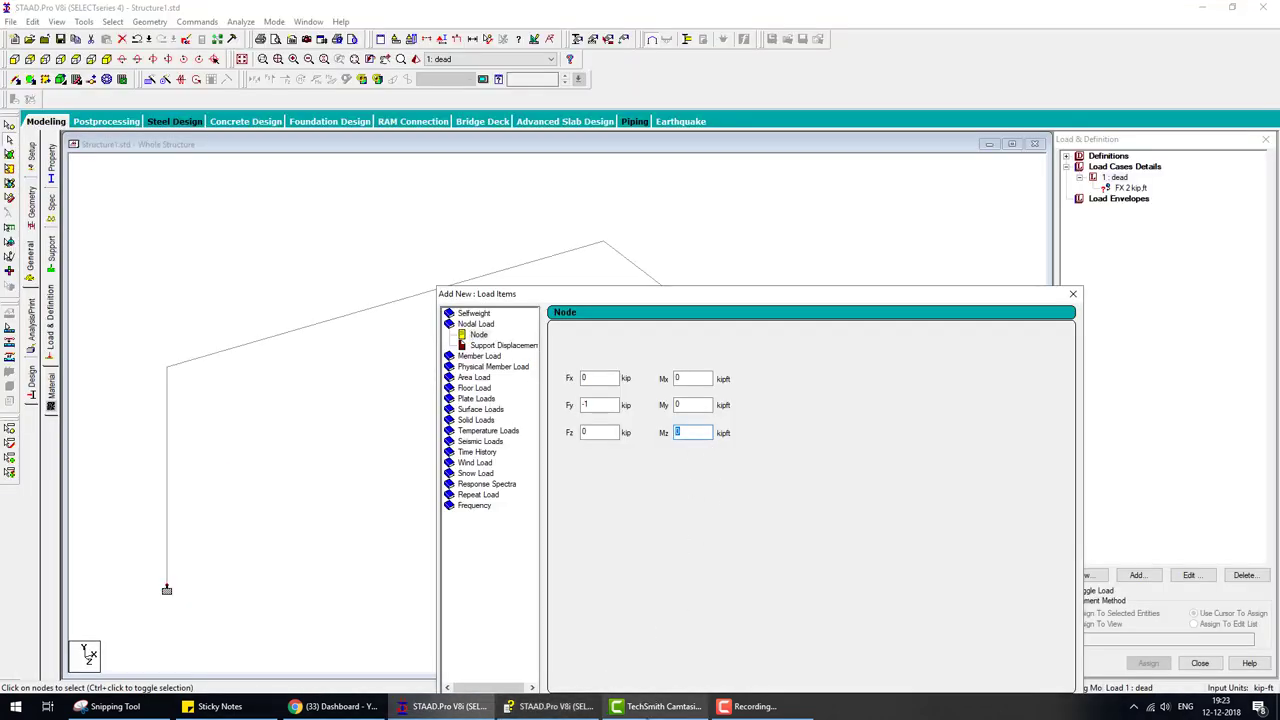
click(660, 706)
click(545, 706)
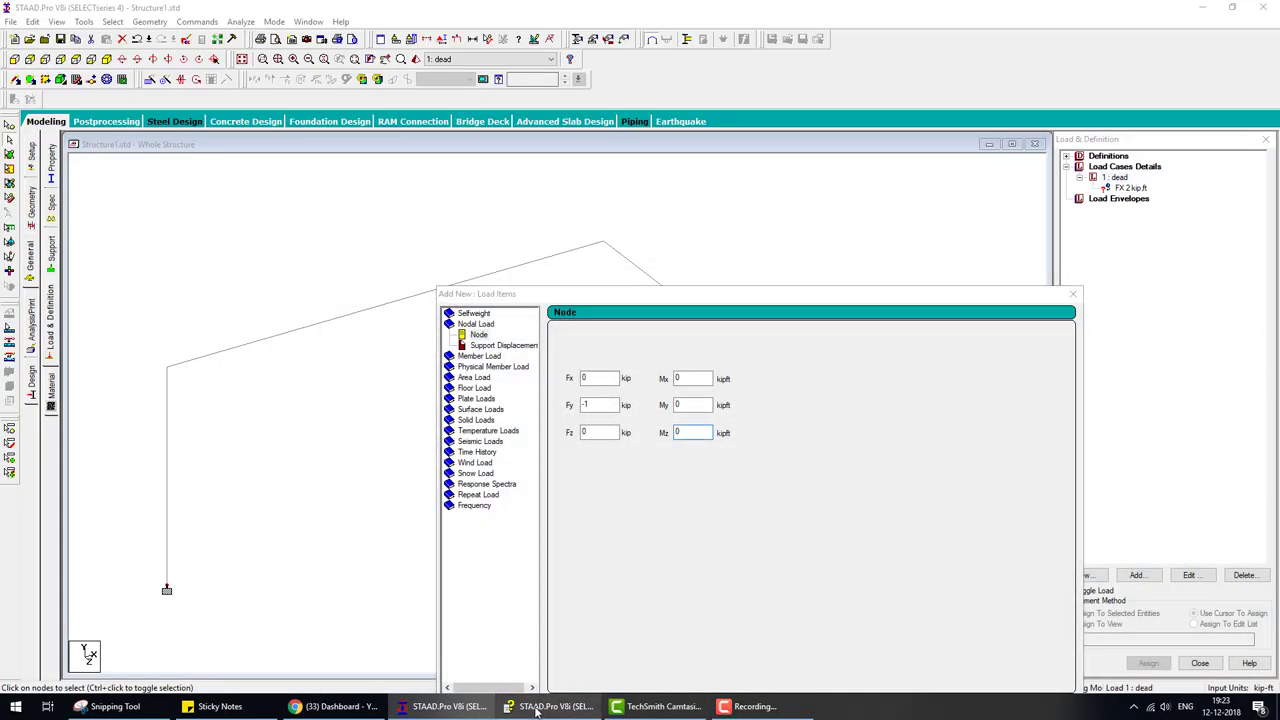
click(545, 706)
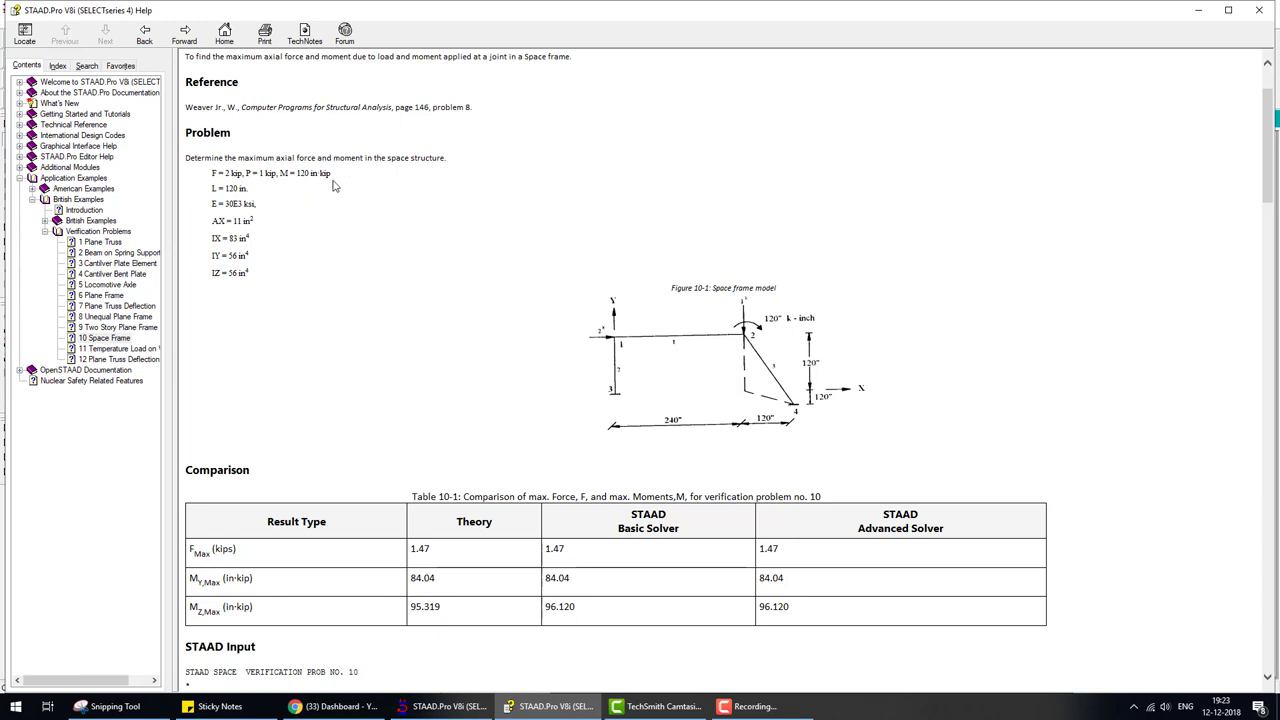
click(555, 708)
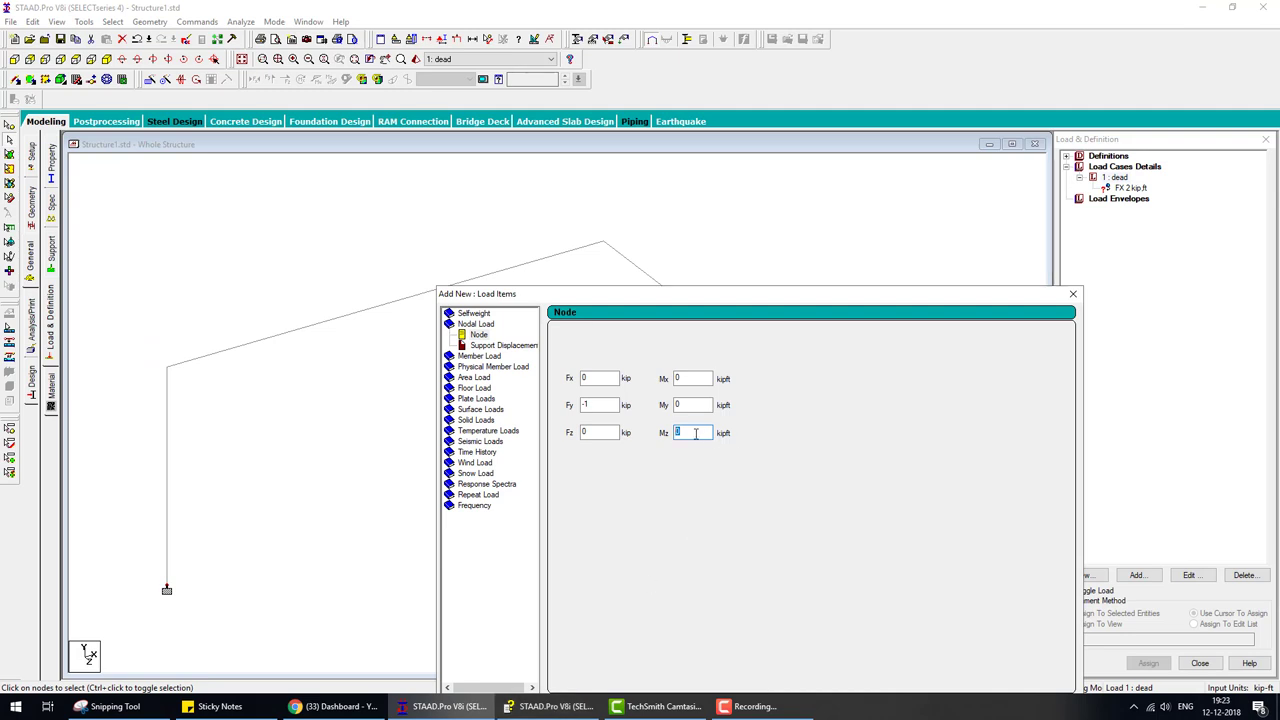
Step: Add the second nodal load with FY -1 kip and MZ -10 kip-ft
text(-1)
drag(860, 296, 785, 160)
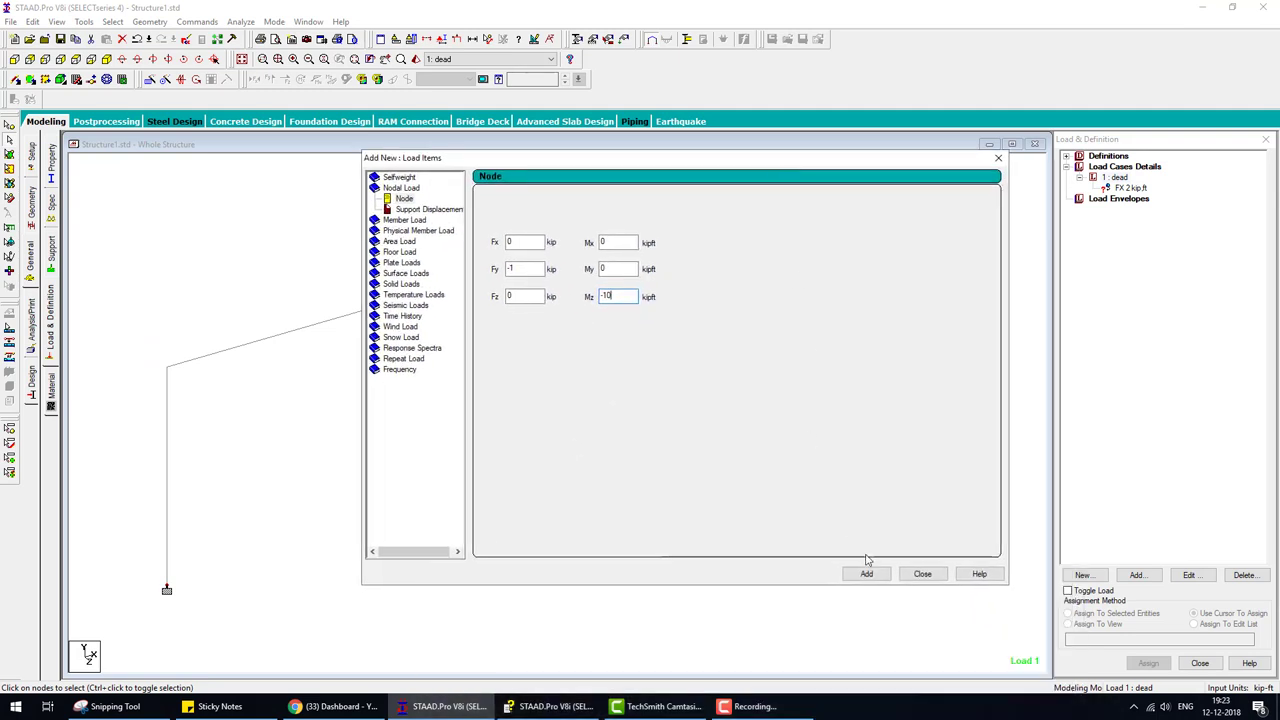
click(866, 573)
click(922, 573)
Step: Assign FX 2 kip to left column top node 2 and FY/MZ load to apex node 3
click(1128, 190)
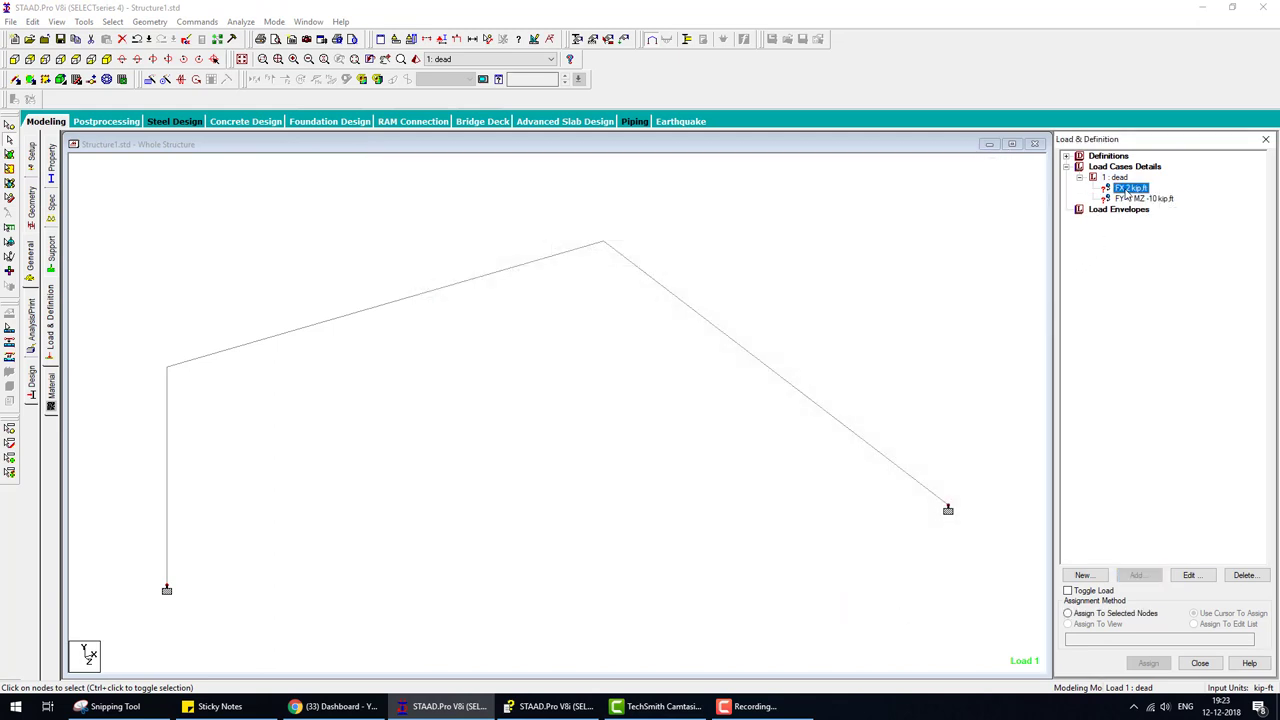
click(1148, 663)
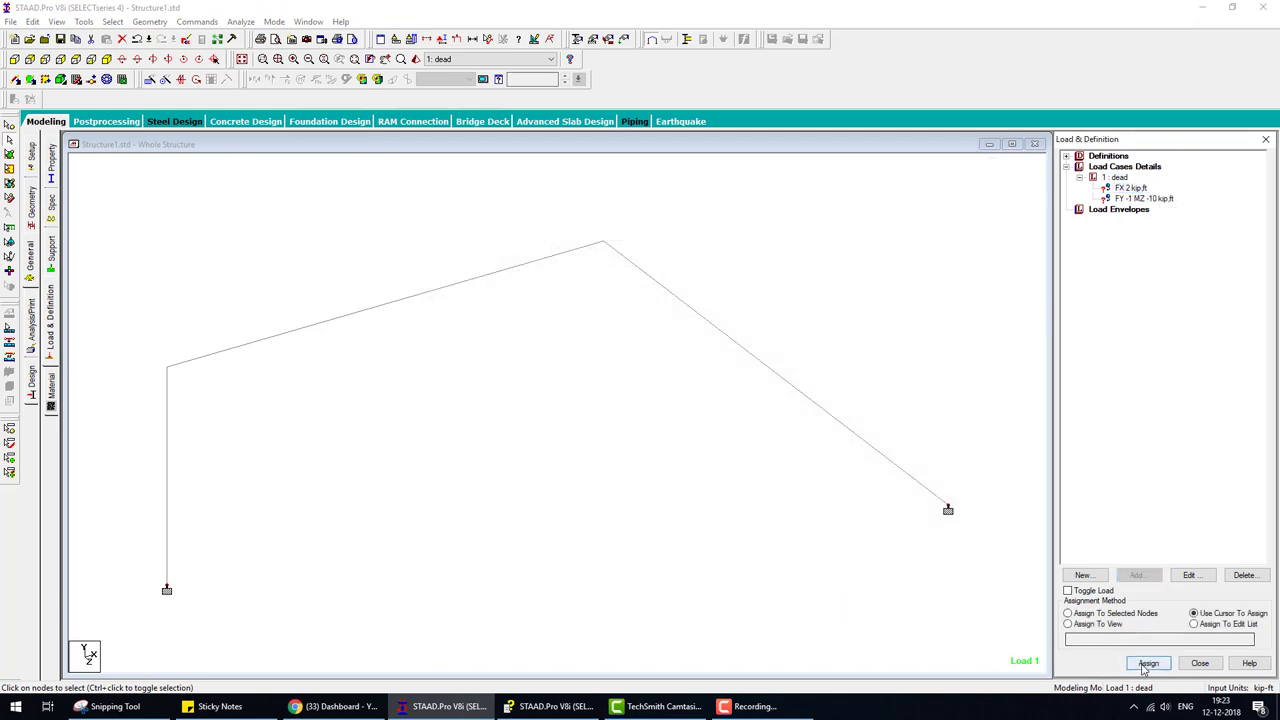
click(170, 371)
click(1140, 199)
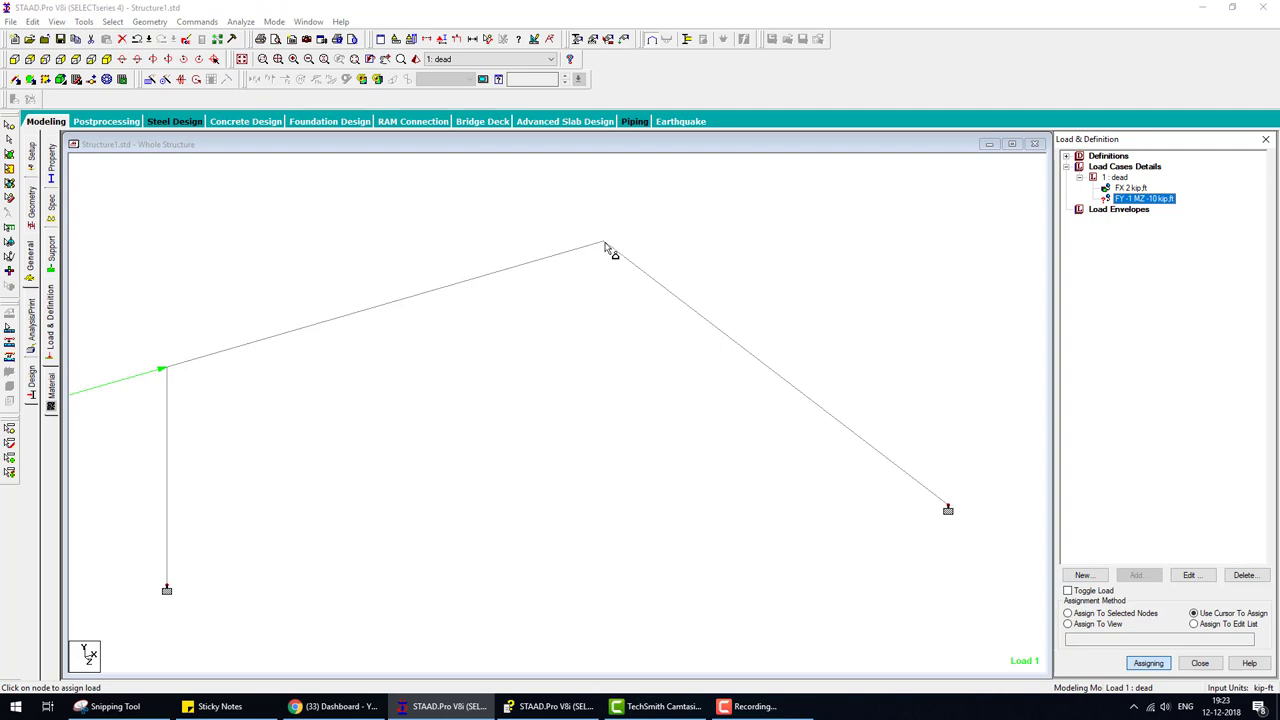
click(604, 244)
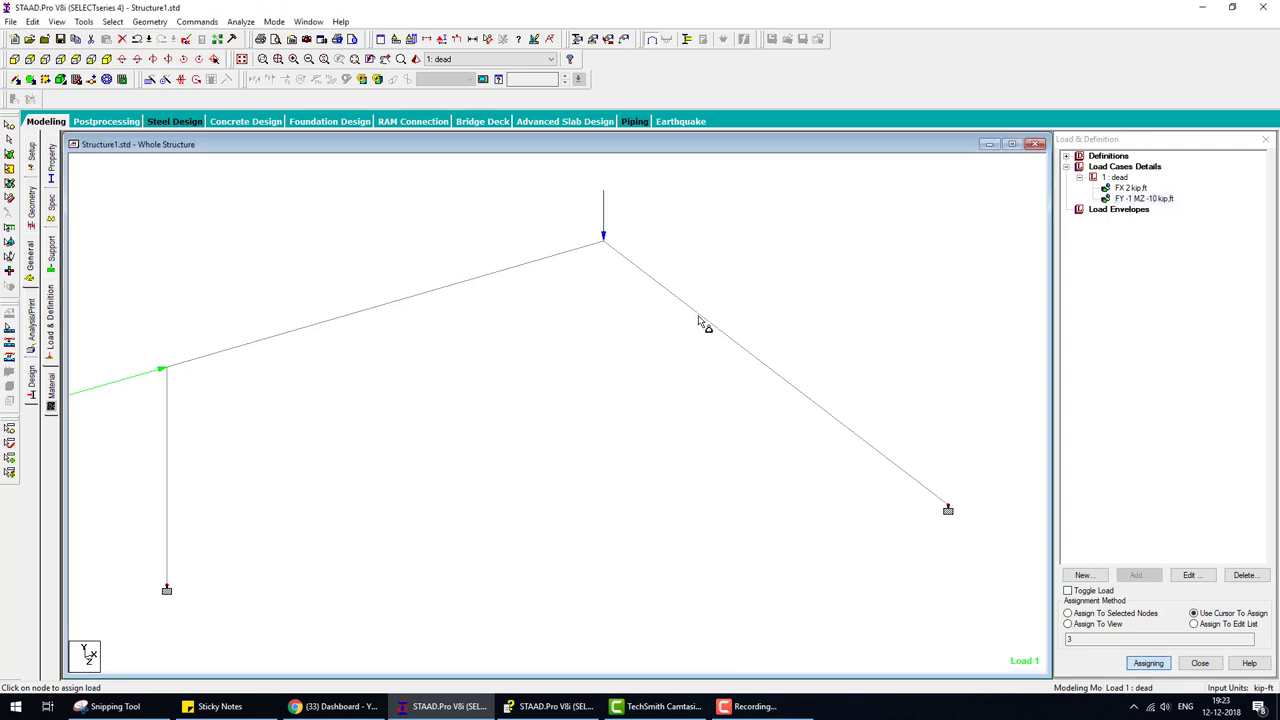
click(29, 59)
scroll(748, 318, down, 3)
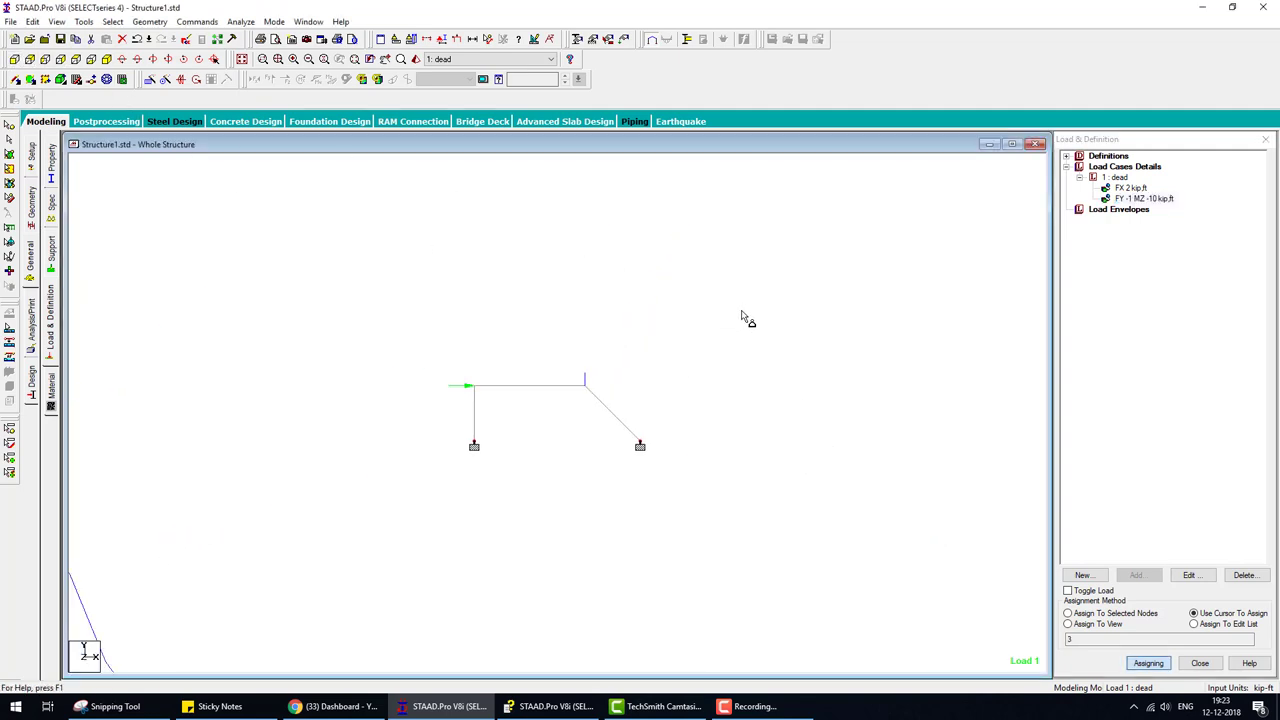
scroll(745, 318, down, 2)
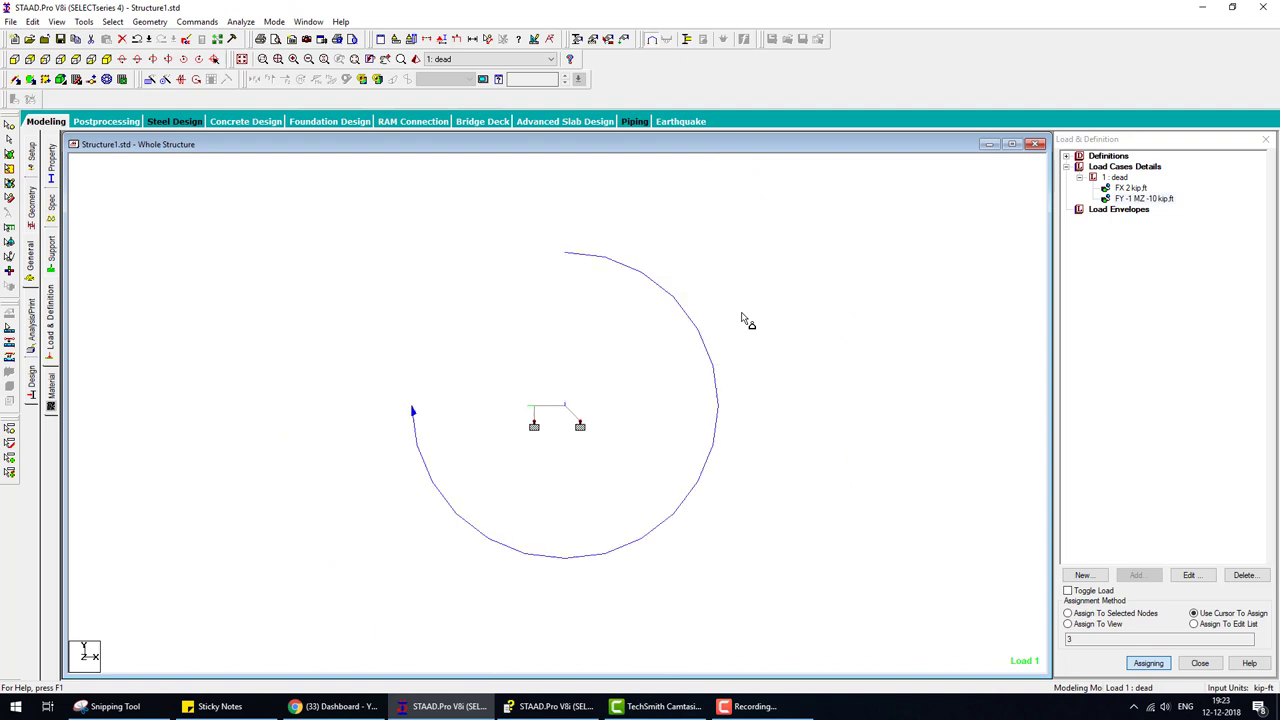
key(Escape)
click(706, 353)
Step: Raise the Point Moment diagram scale to 55 with Apply Immediately enabled
click(442, 40)
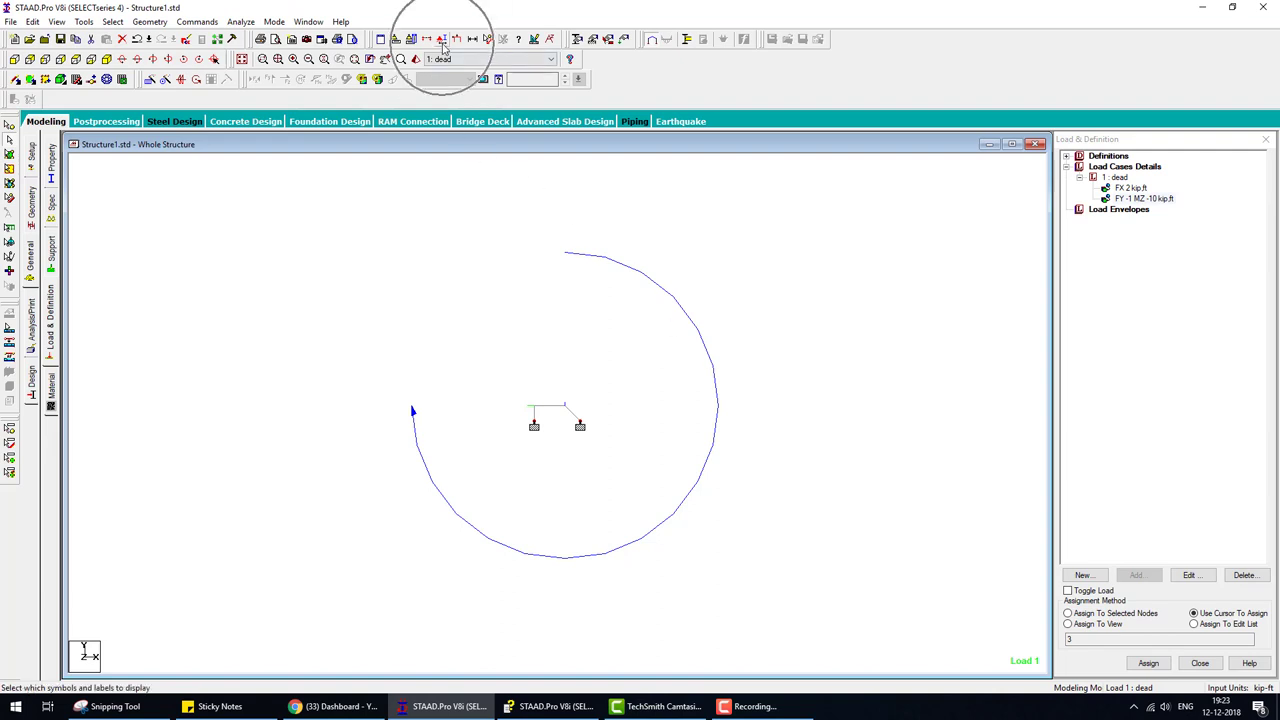
click(692, 177)
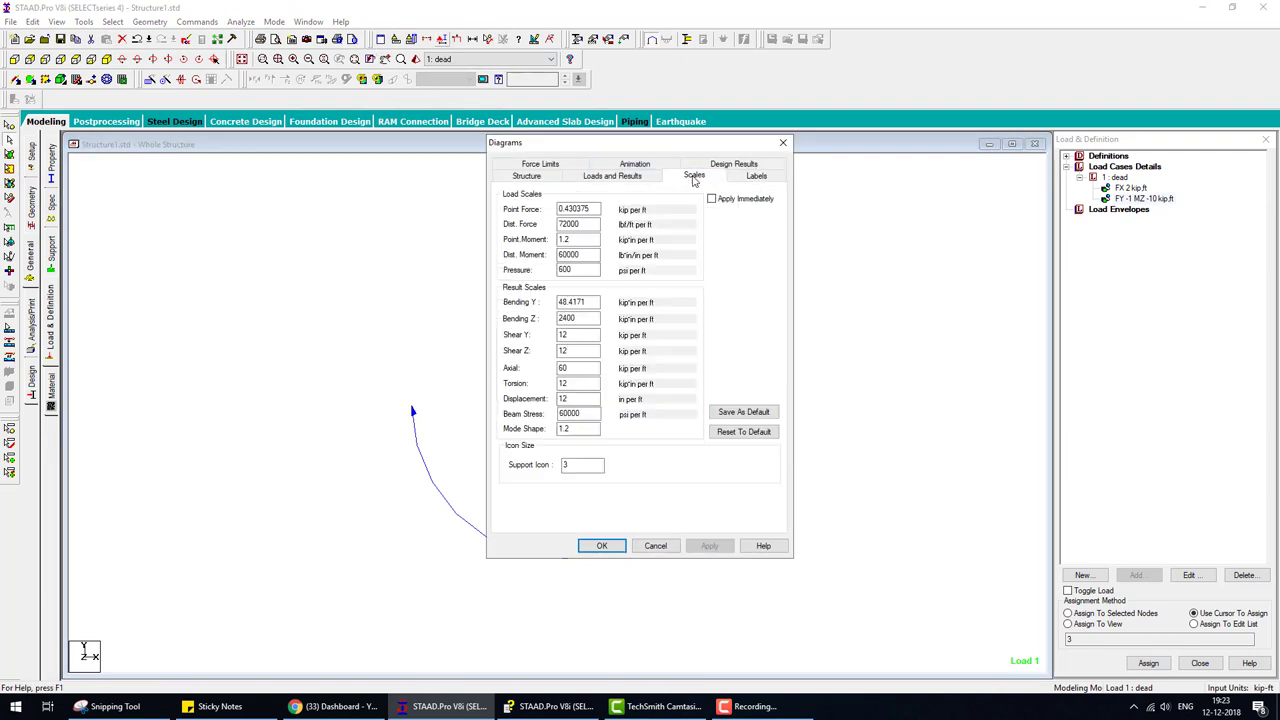
drag(640, 142, 888, 126)
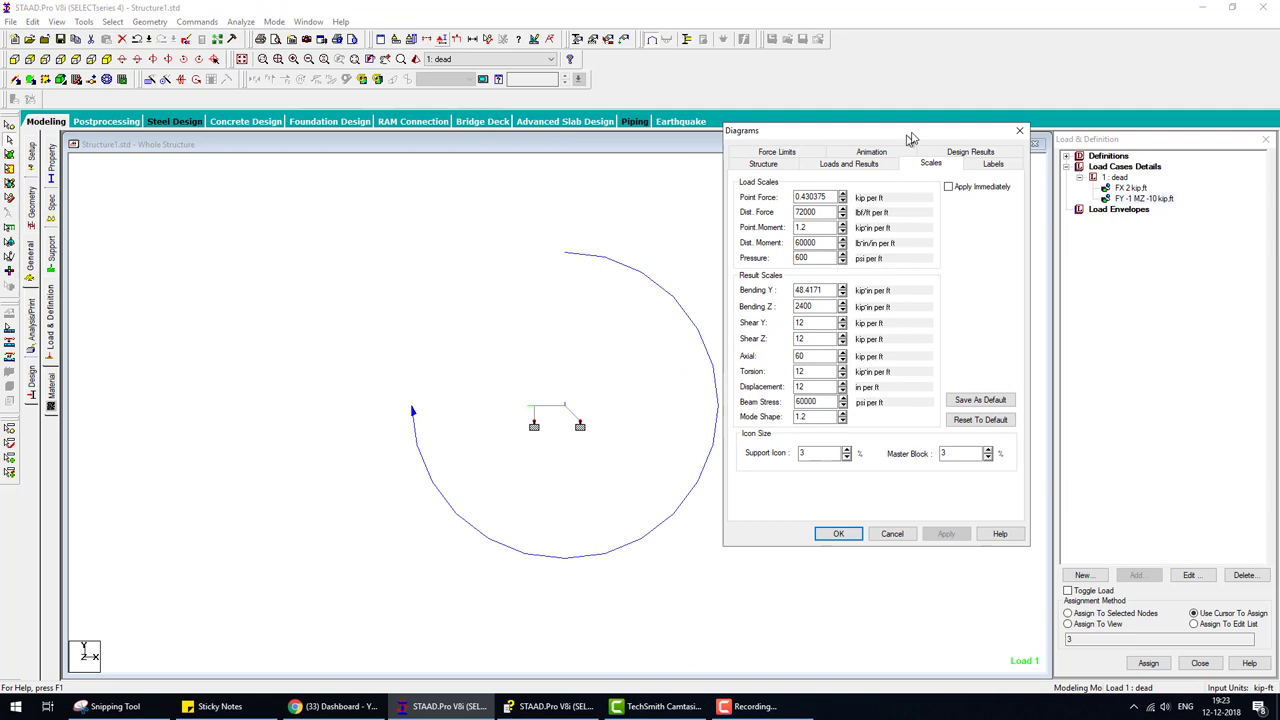
click(958, 183)
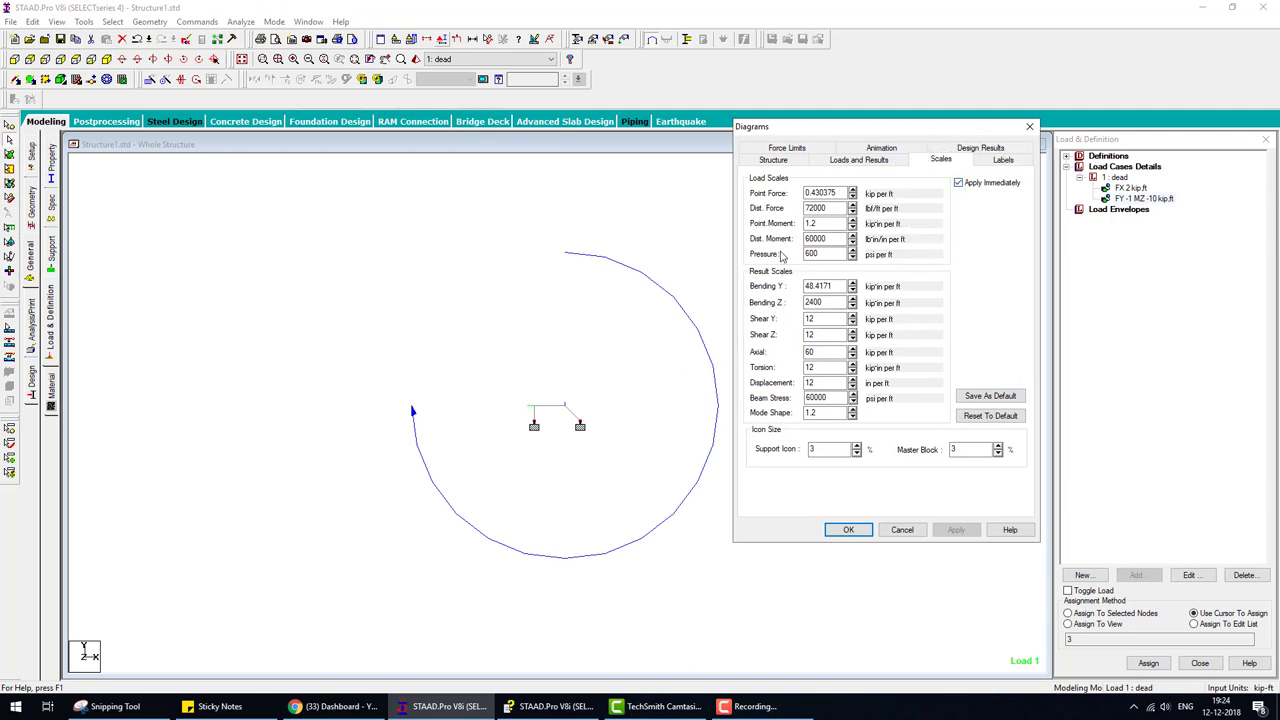
click(852, 221)
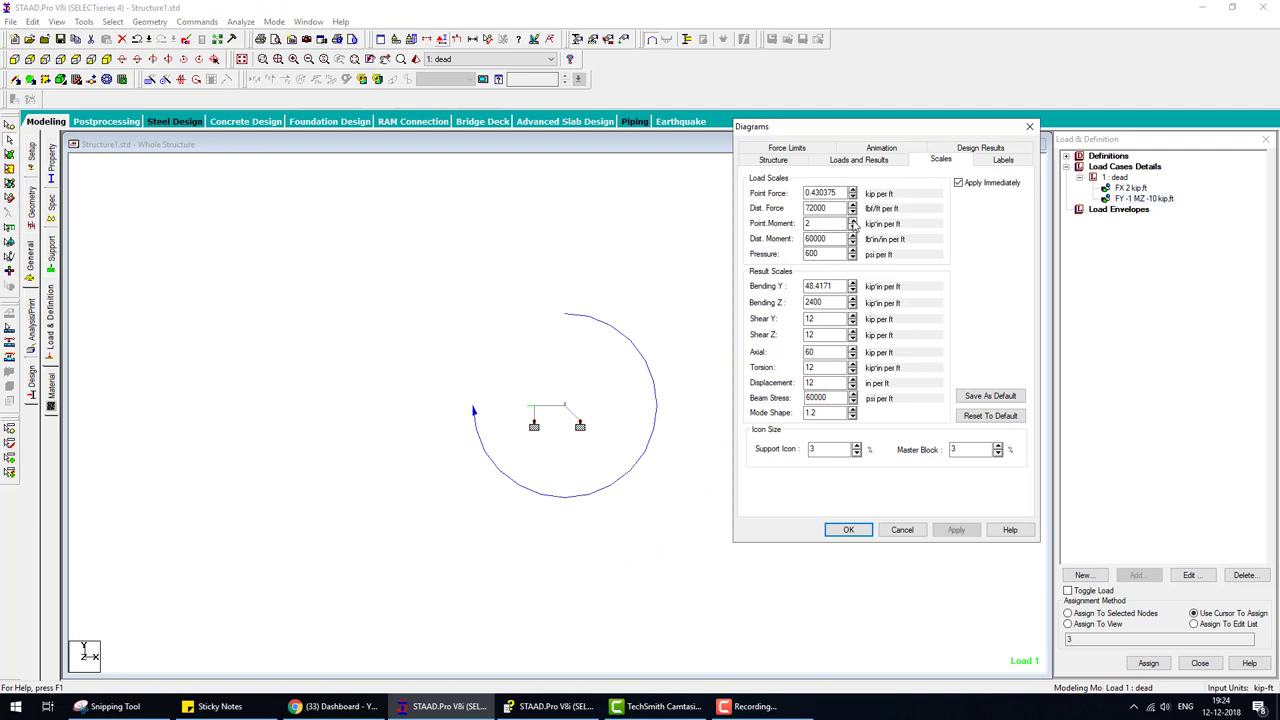
click(852, 221)
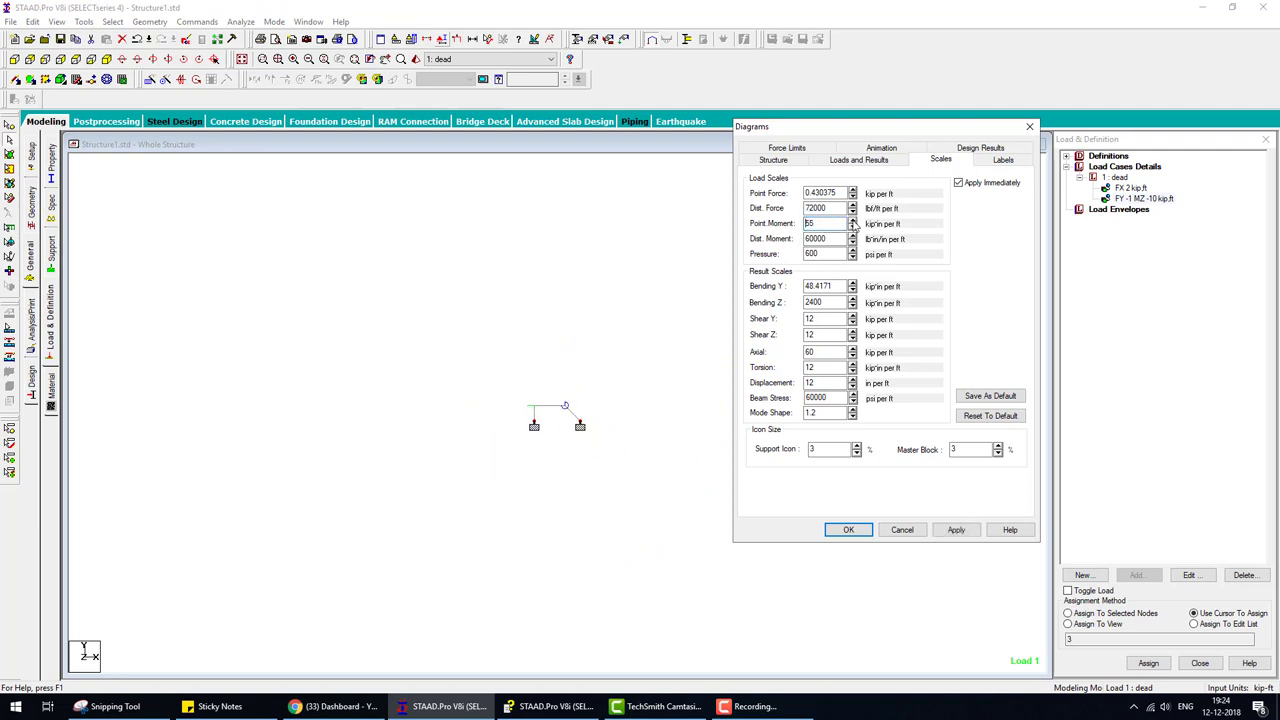
click(848, 530)
Step: Circle the now-small moment arc at the apex node, then return to the help page
scroll(617, 440, up, 5)
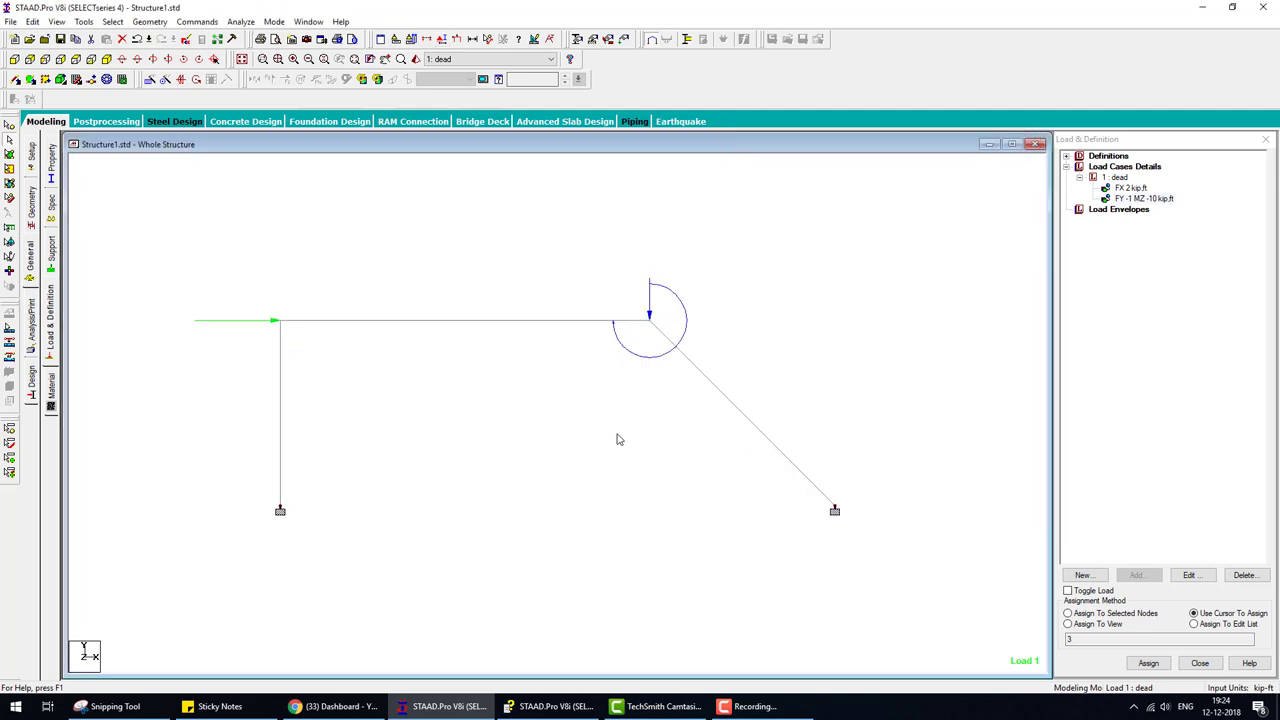
scroll(628, 410, up, 1)
scroll(658, 344, up, 1)
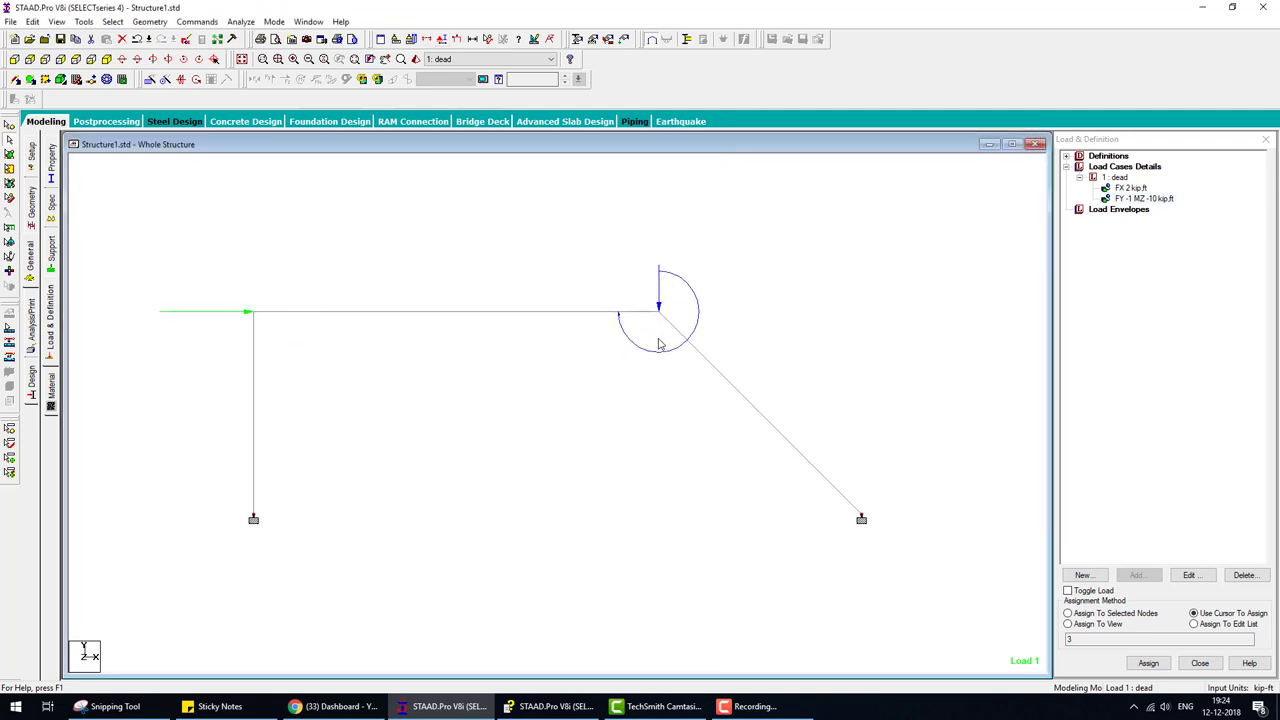
drag(698, 272, 628, 304)
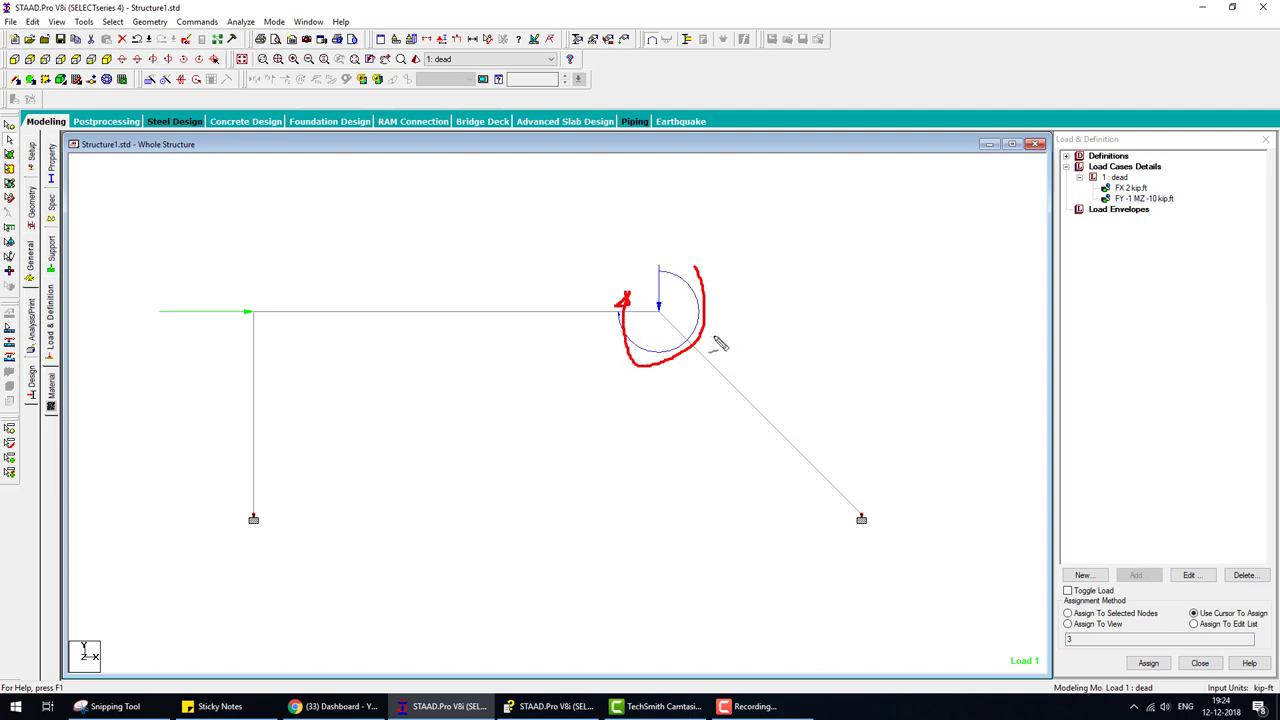
key(Escape)
key(alt+Tab)
Step: Highlight problem 10's section properties AX through IZ on the help page
scroll(474, 424, down, 3)
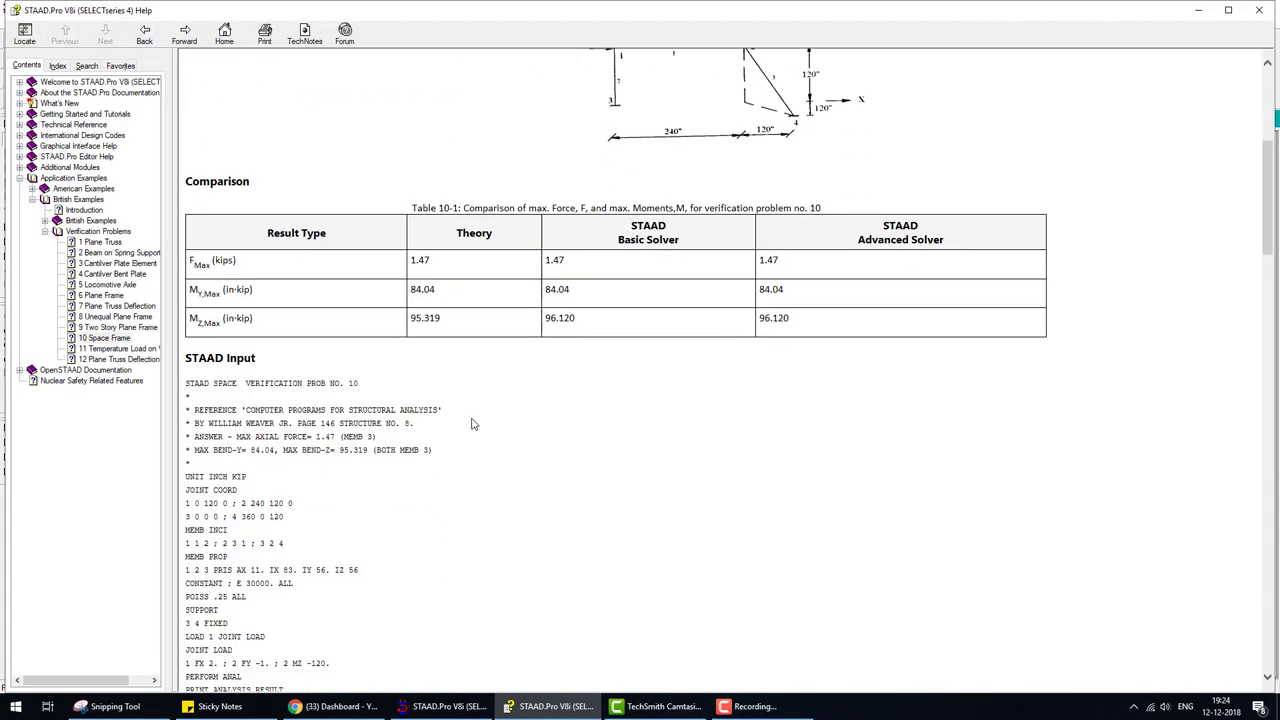
scroll(474, 424, up, 2)
scroll(472, 418, up, 2)
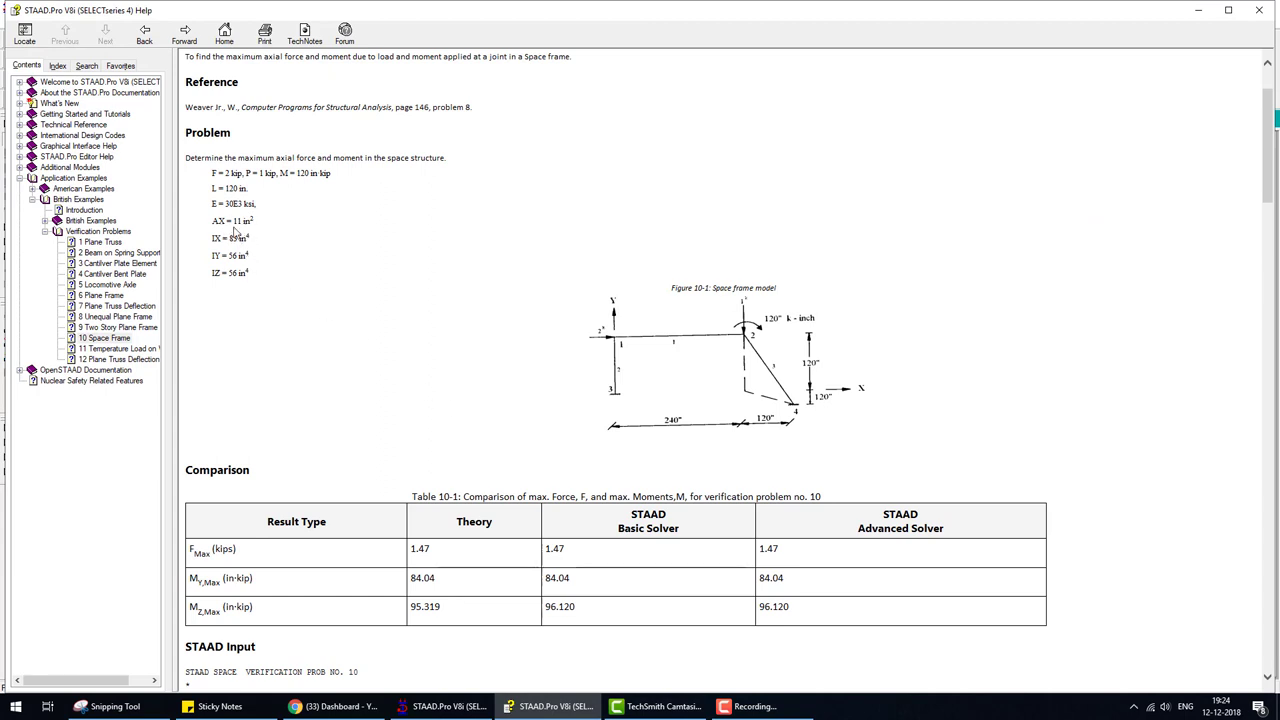
drag(233, 221, 254, 271)
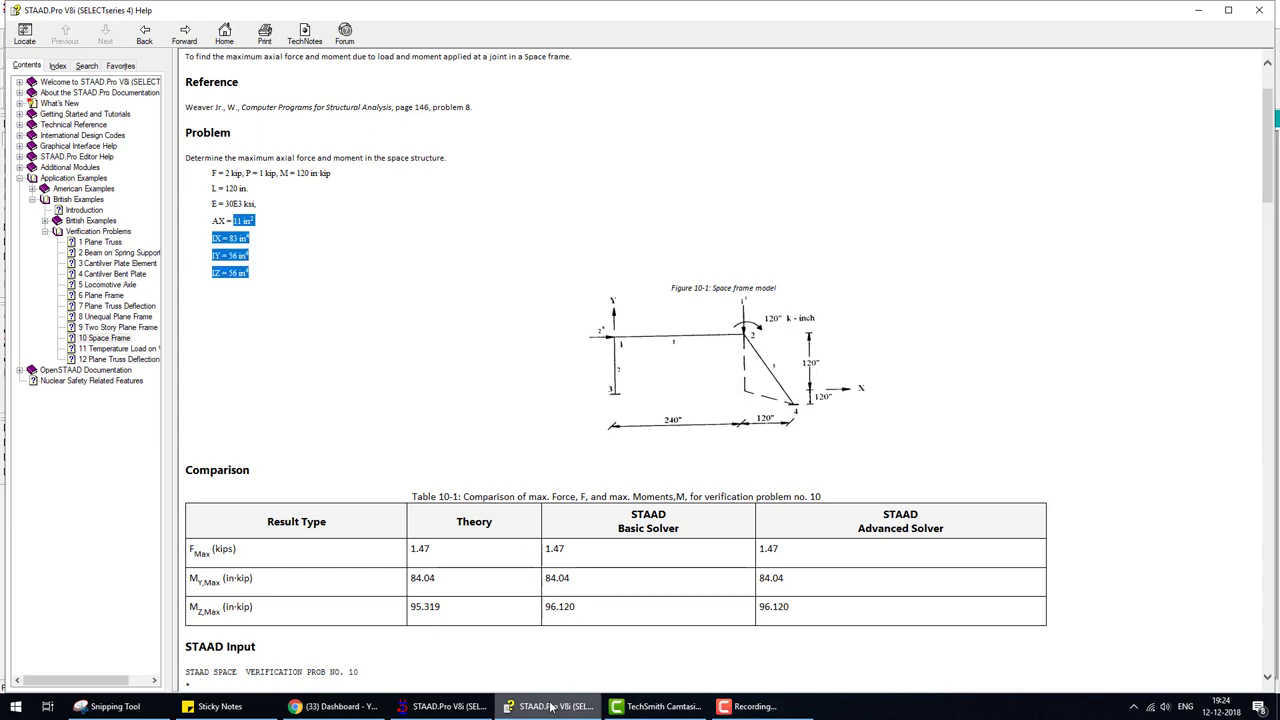
click(440, 706)
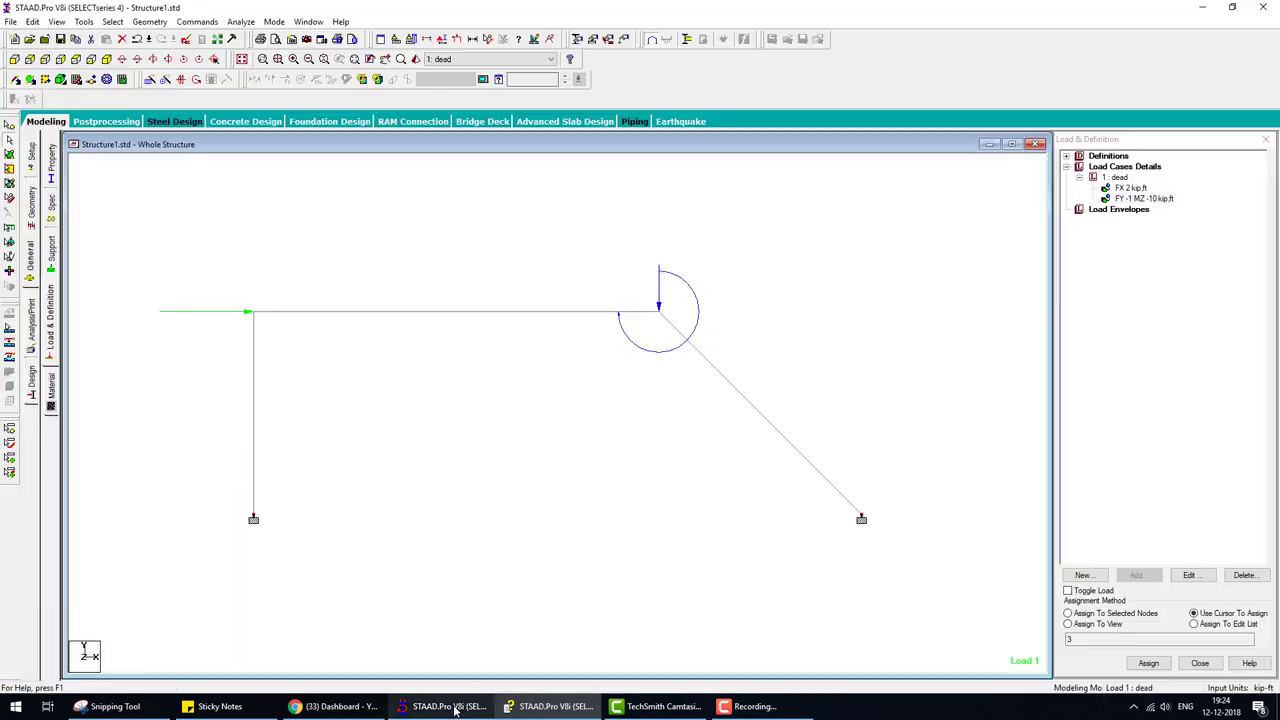
Step: Start a General section property definition with AX set to 11
click(55, 178)
click(1230, 560)
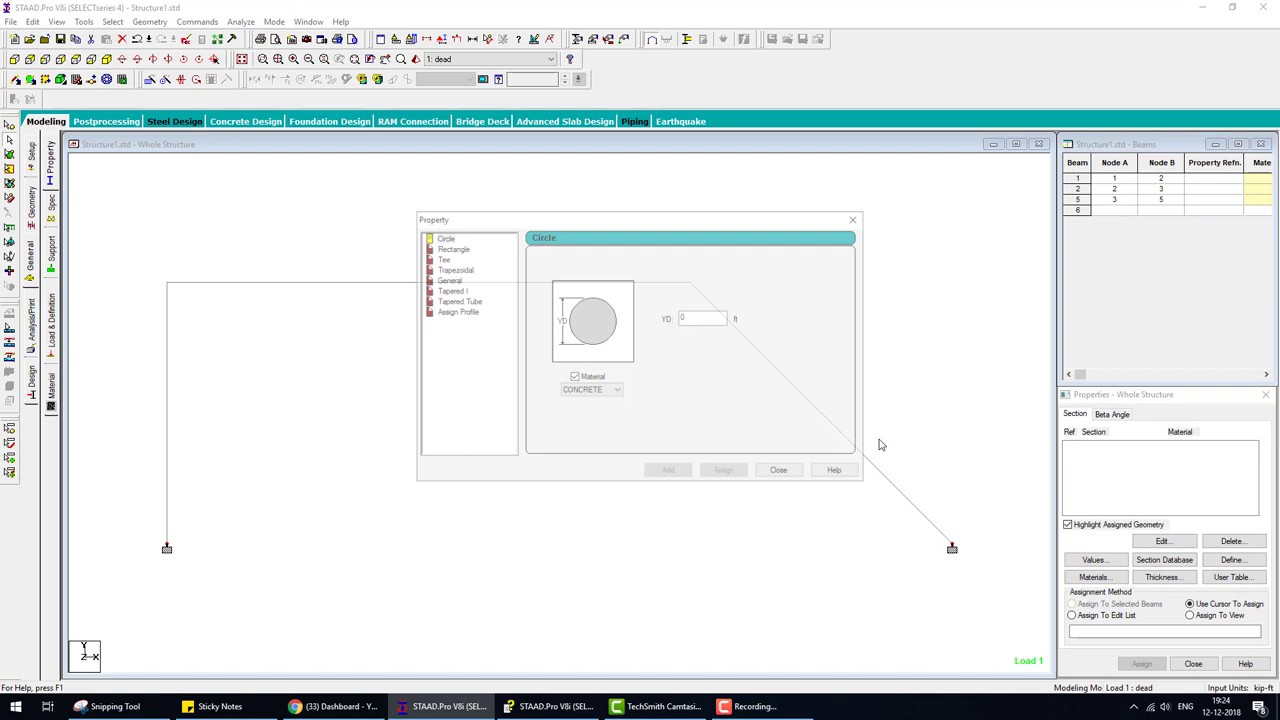
click(446, 279)
click(586, 291)
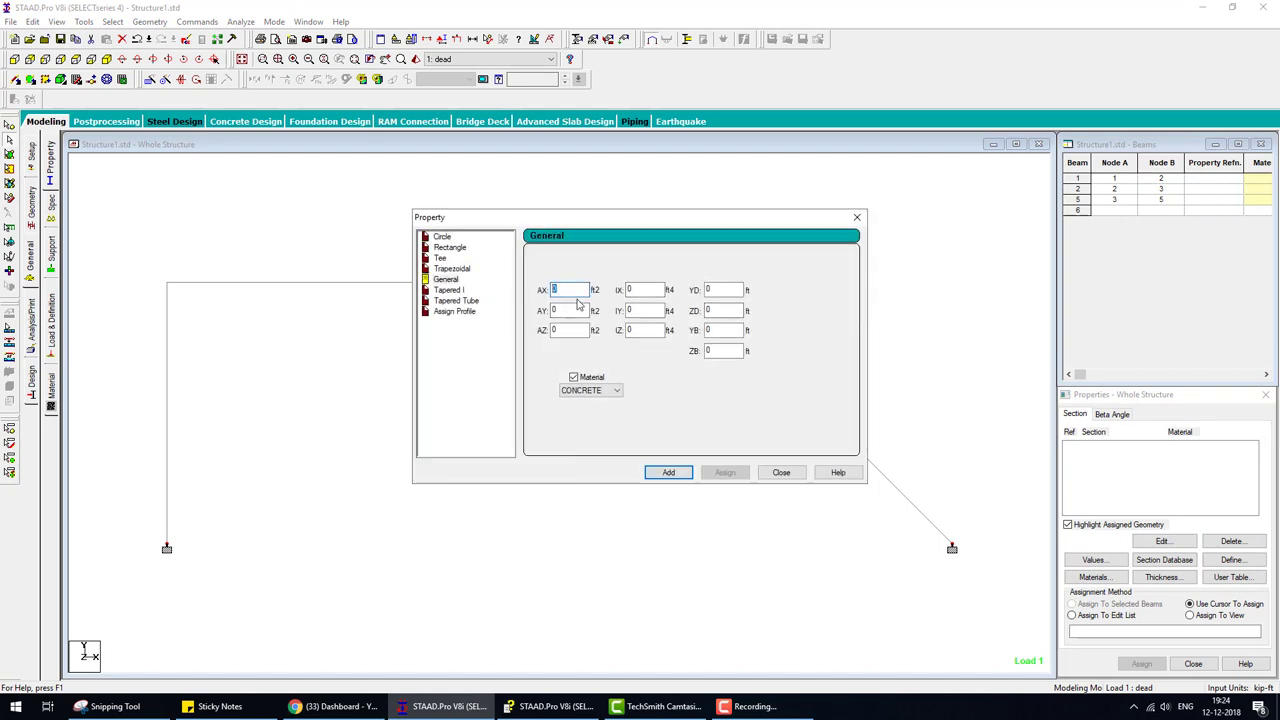
text(11)
click(84, 647)
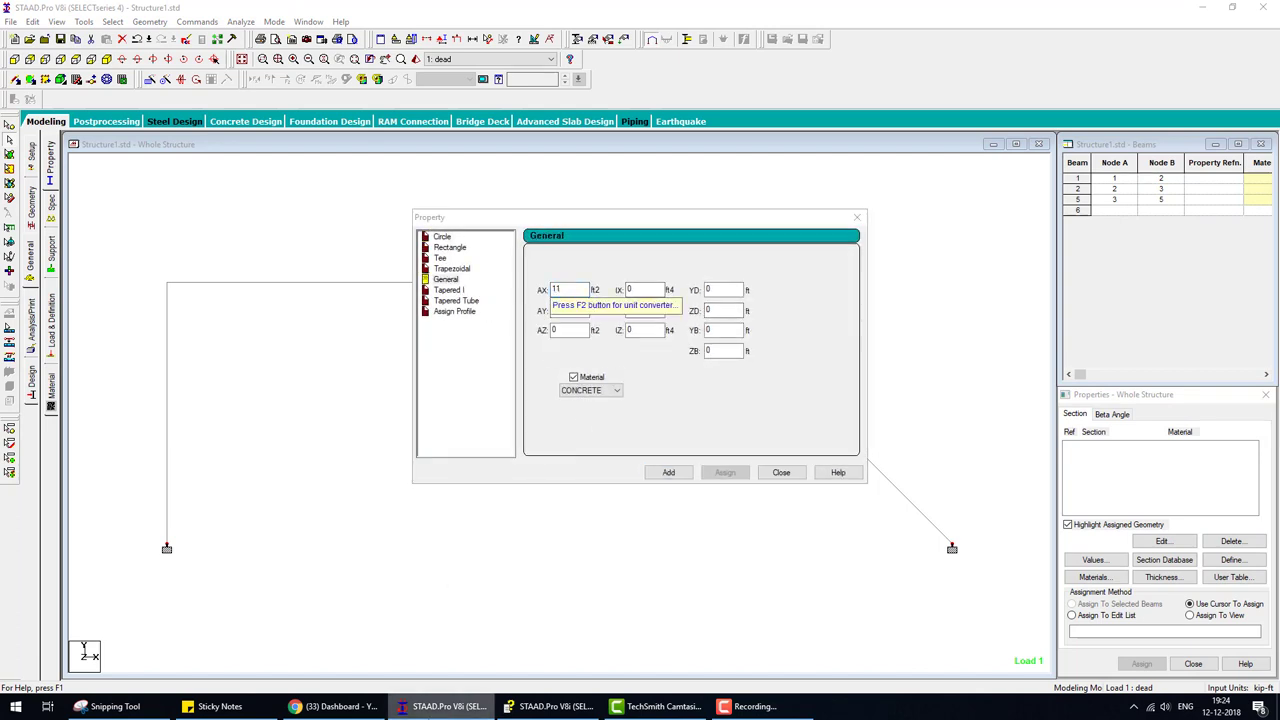
click(519, 711)
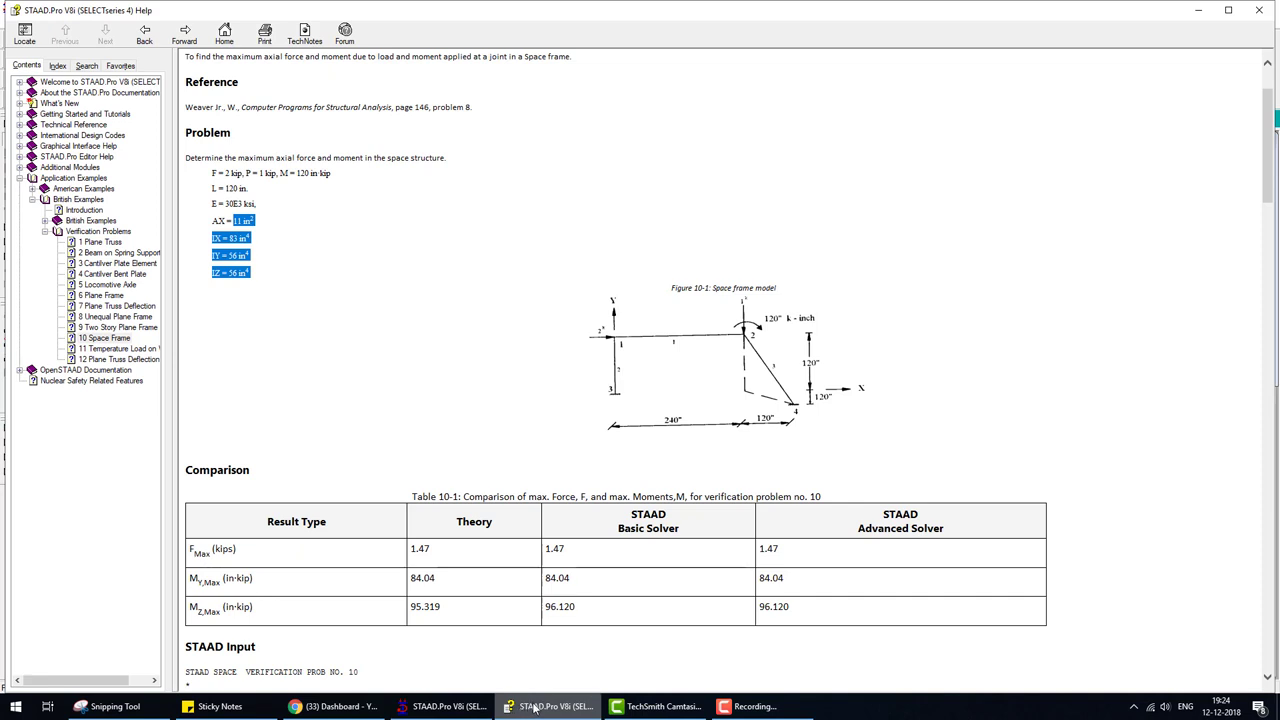
Step: Launch Calculator and compute 11/12 = 0.9167
key(super)
text(calc)
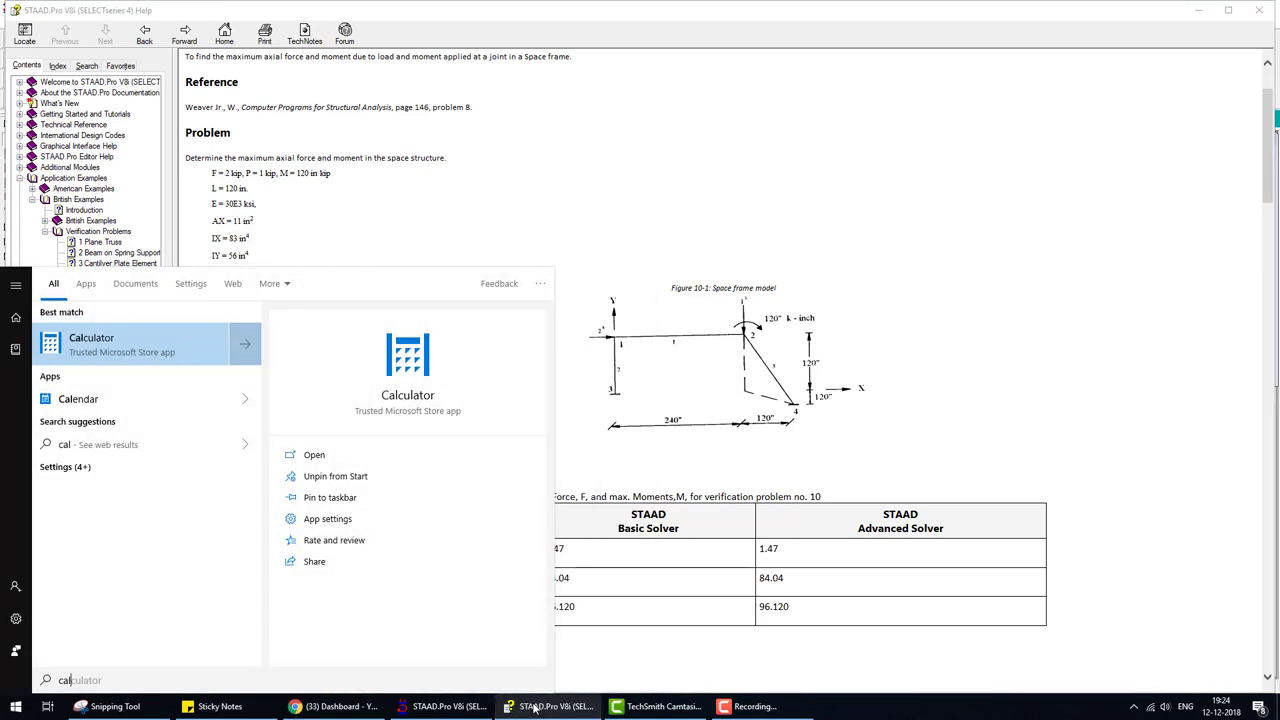
key(Return)
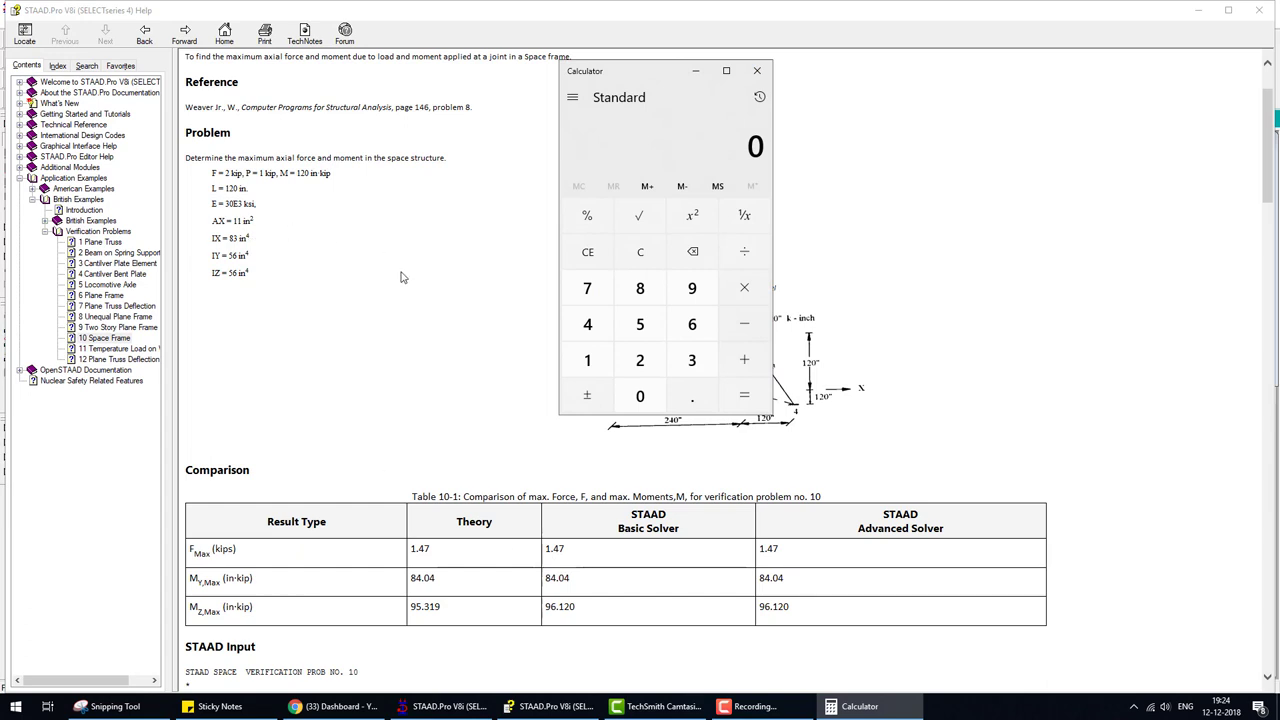
text(11)
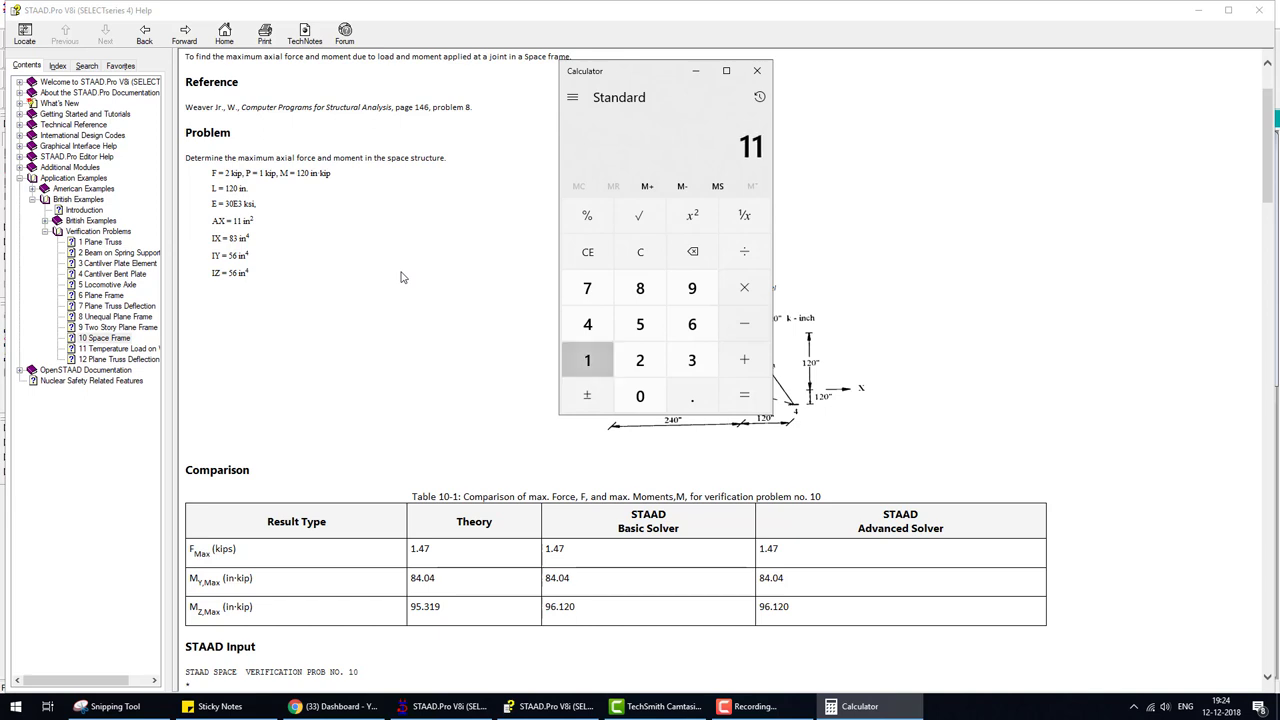
text(/12)
key(Return)
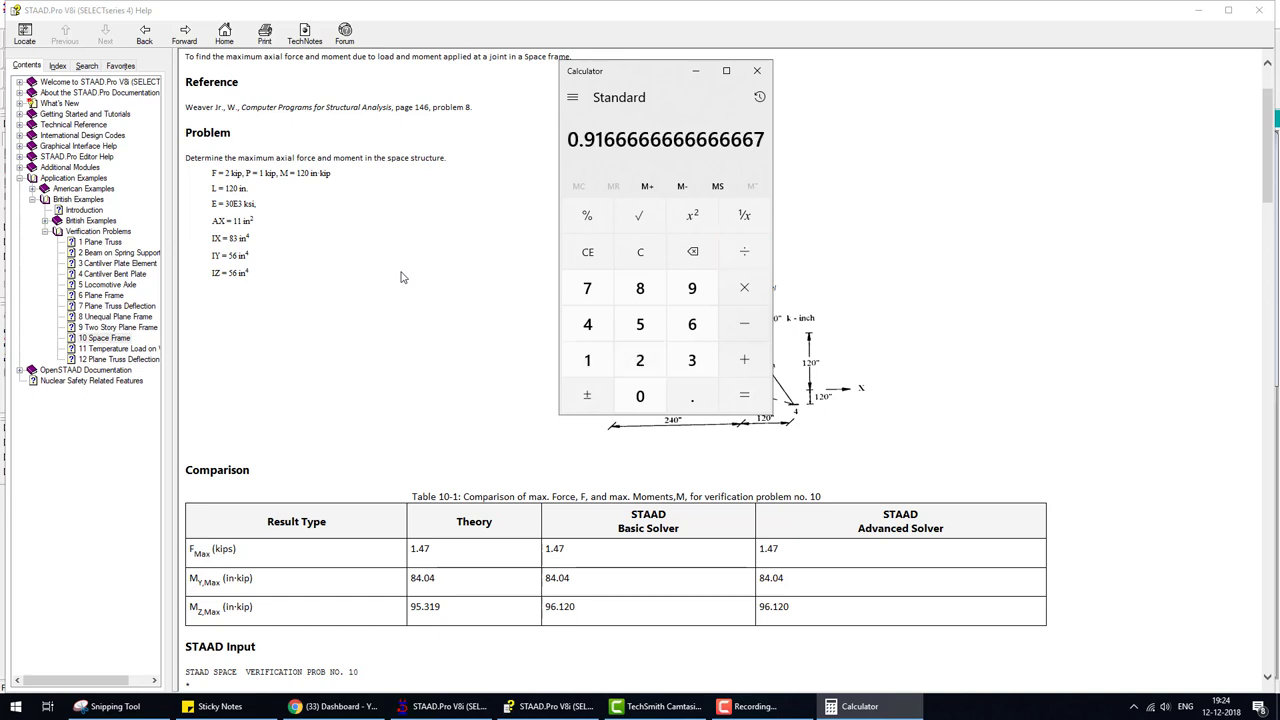
Step: Change AX to 0.91 in the General section dialog
click(432, 706)
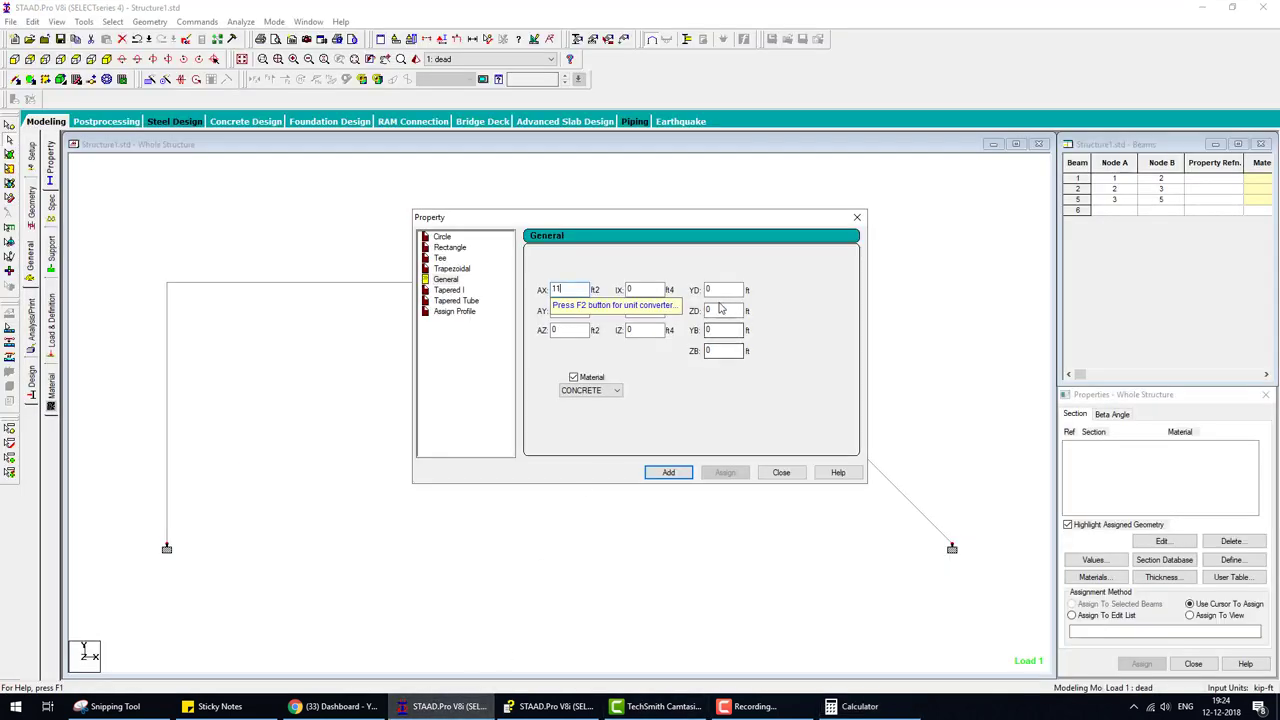
double_click(577, 289)
text(0.9)
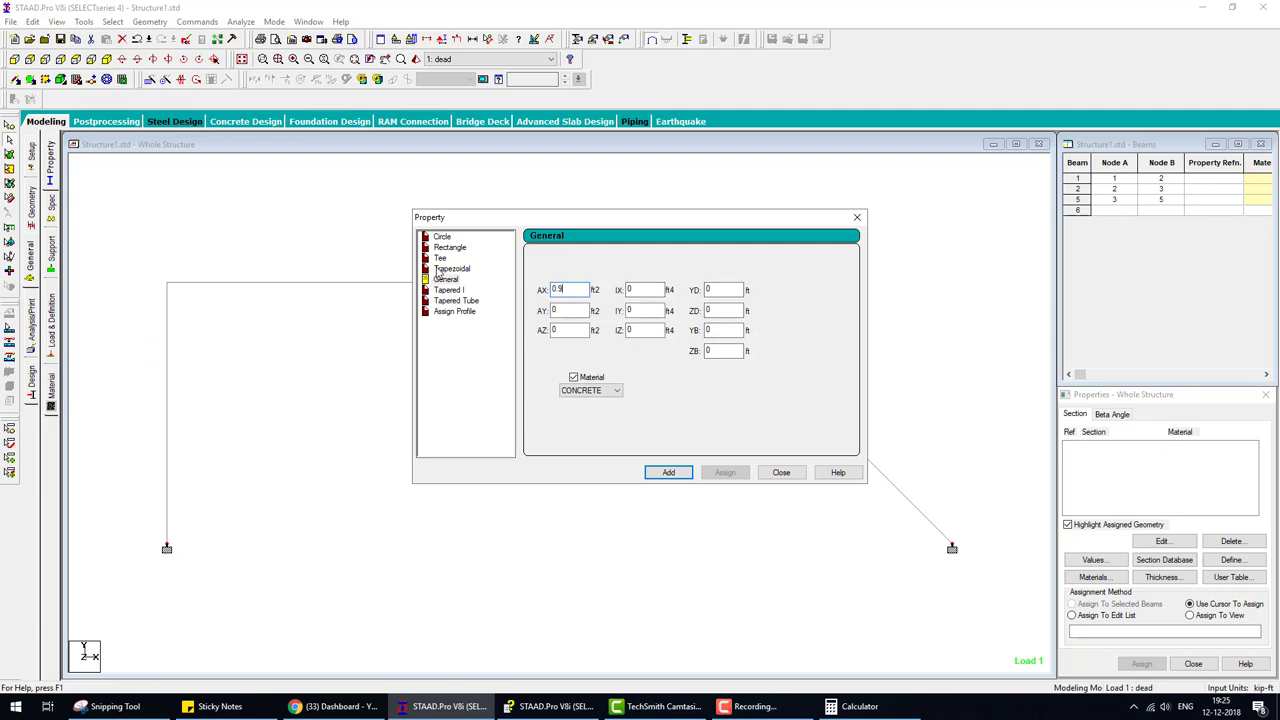
click(550, 706)
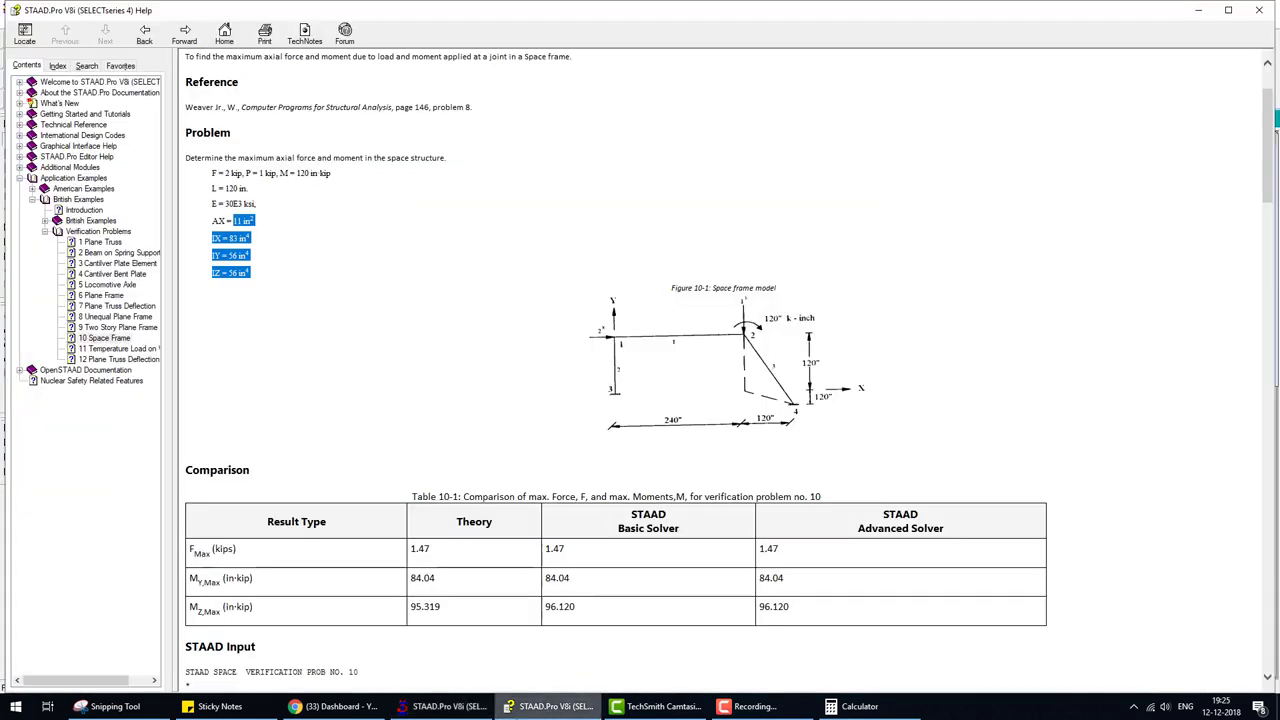
key(alt+Tab)
text(.91)
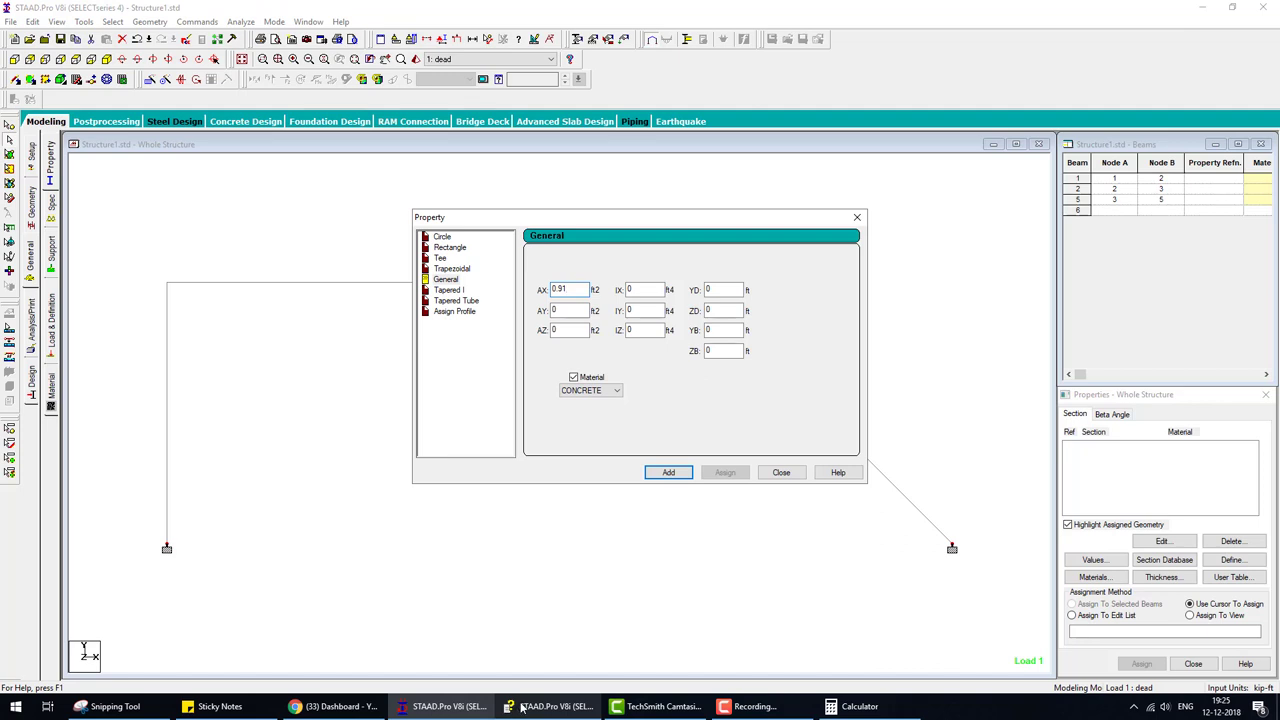
Step: Compute 83/12 in Calculator for IX 6.91 and recheck the help page inertias
click(858, 706)
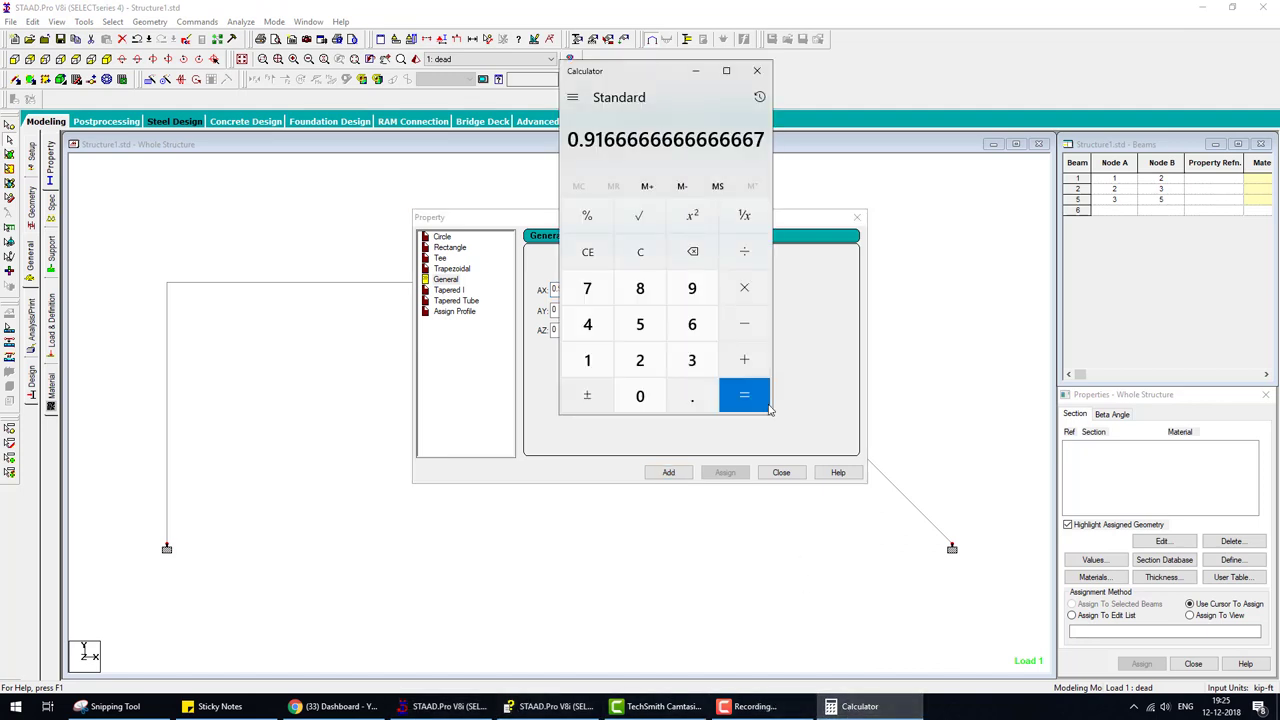
text(83/12)
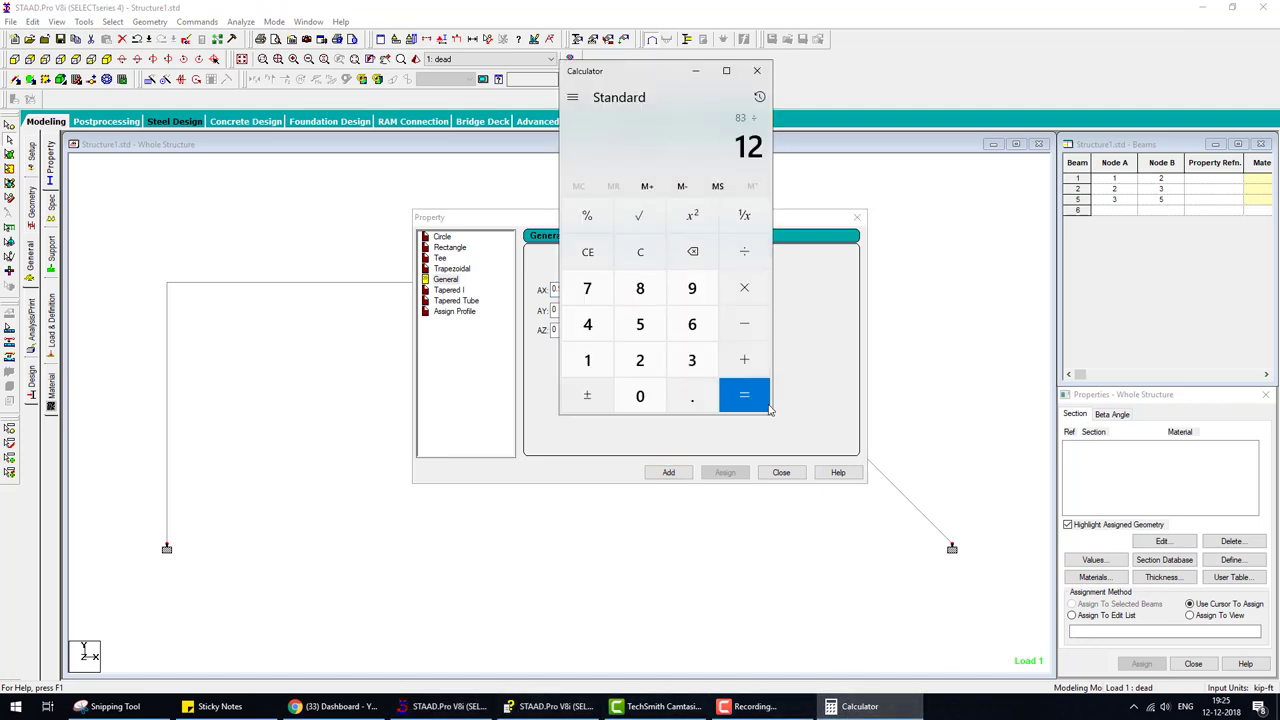
click(748, 403)
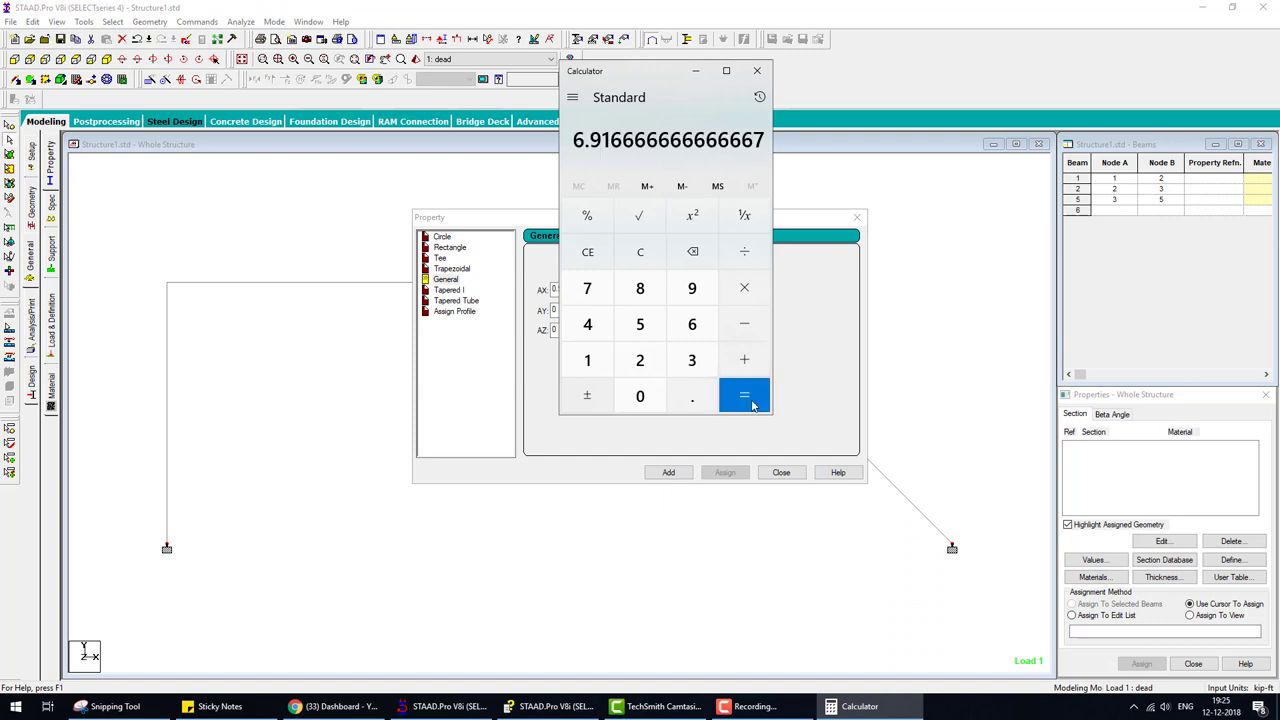
click(836, 384)
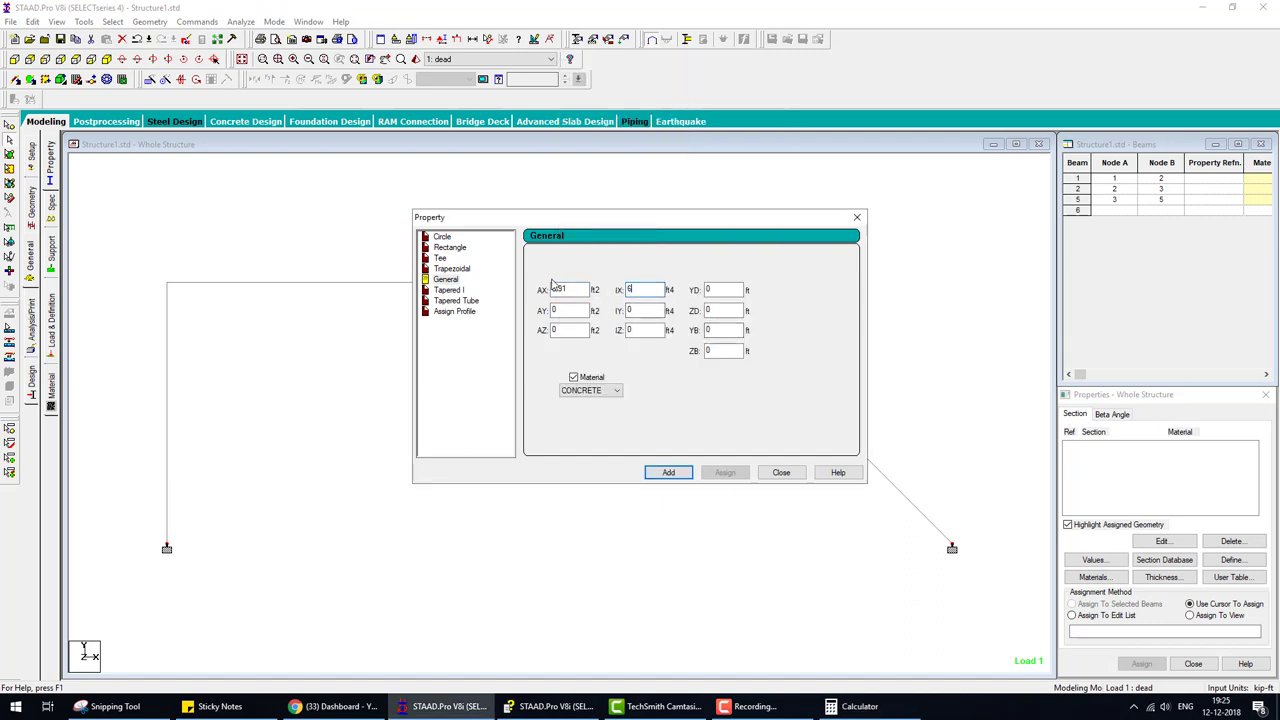
click(578, 707)
click(575, 707)
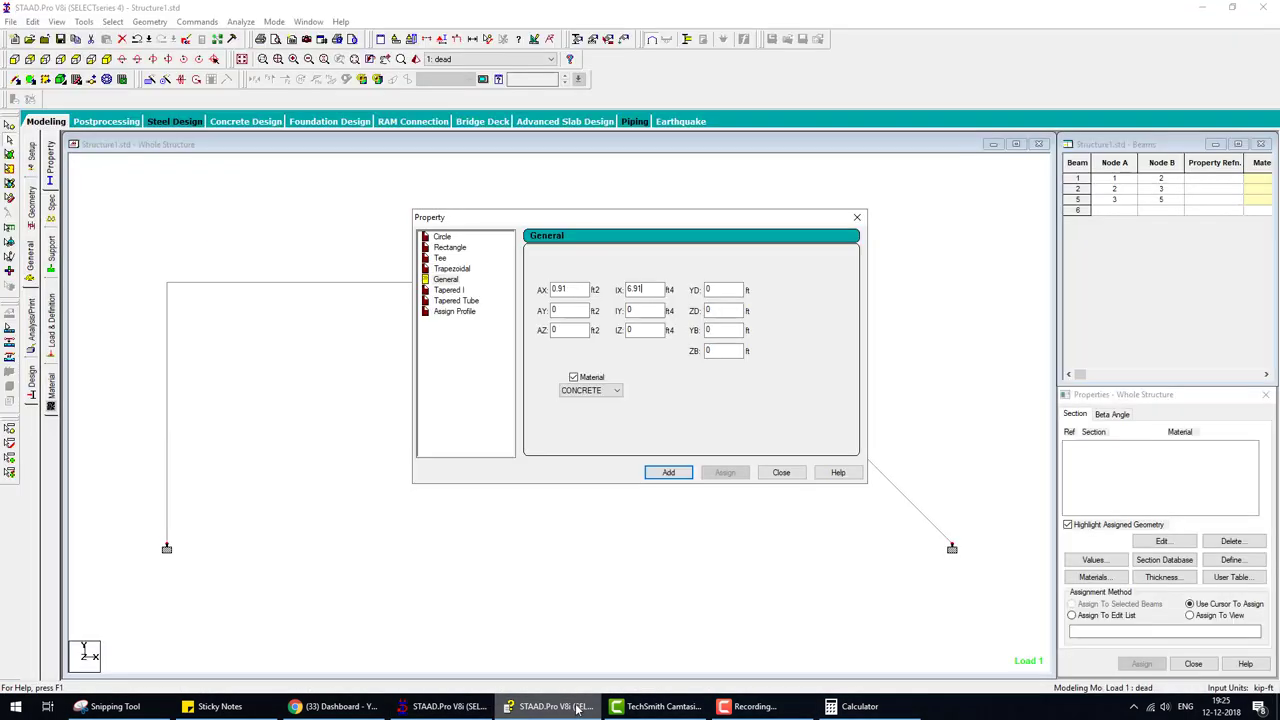
Step: Compute 56/12 and set IY and IZ to 4.6
click(855, 706)
text(5)
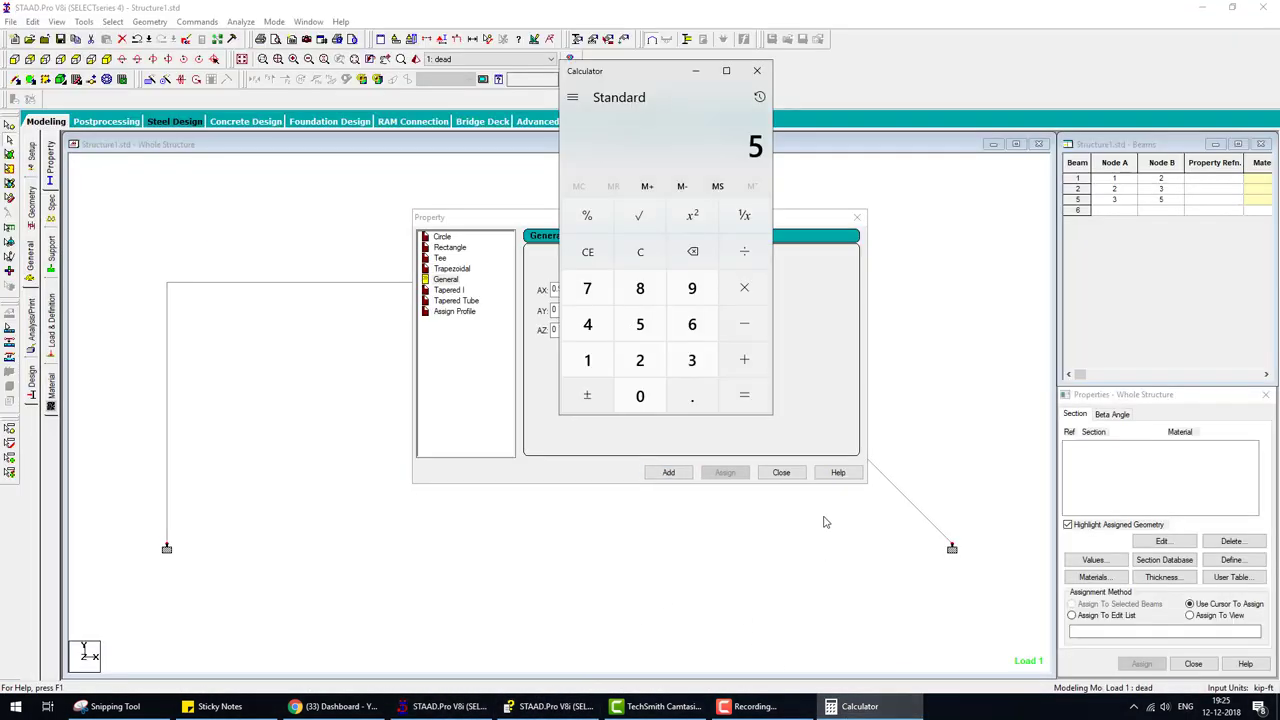
text(6/12)
key(Return)
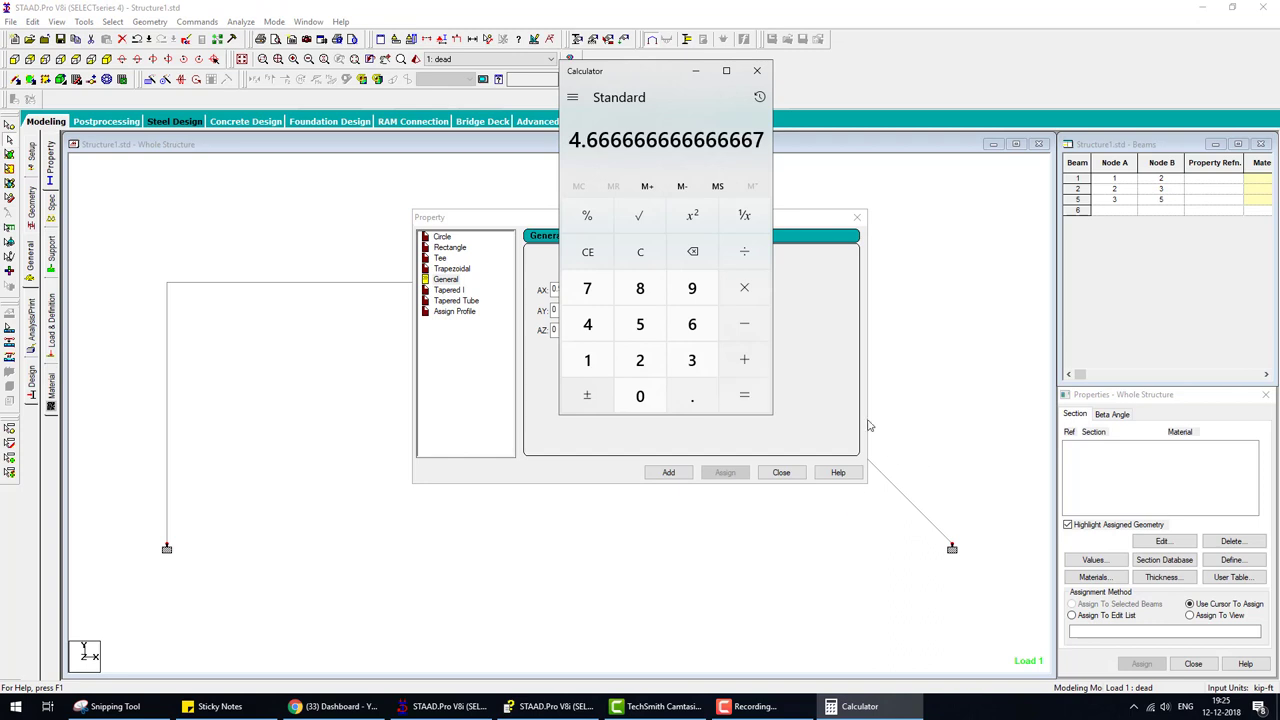
click(857, 397)
key(Tab)
text(4)
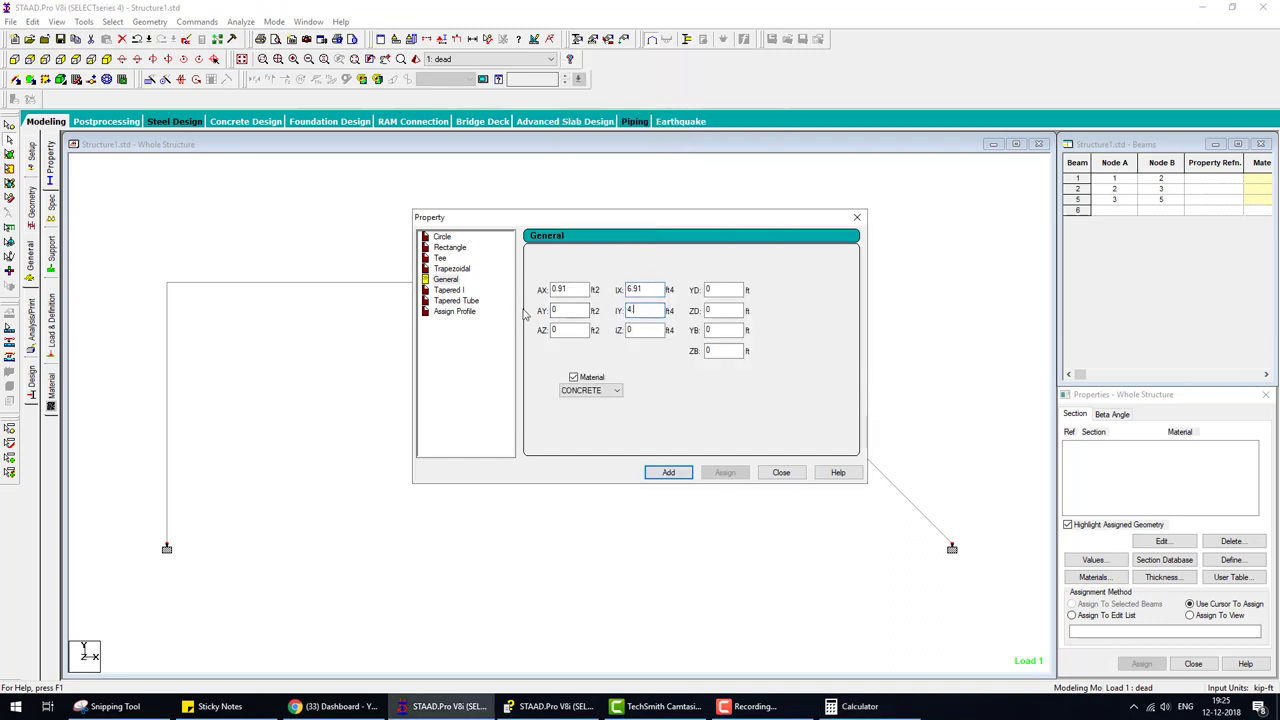
text(.6)
key(Tab)
text(4)
text(.6)
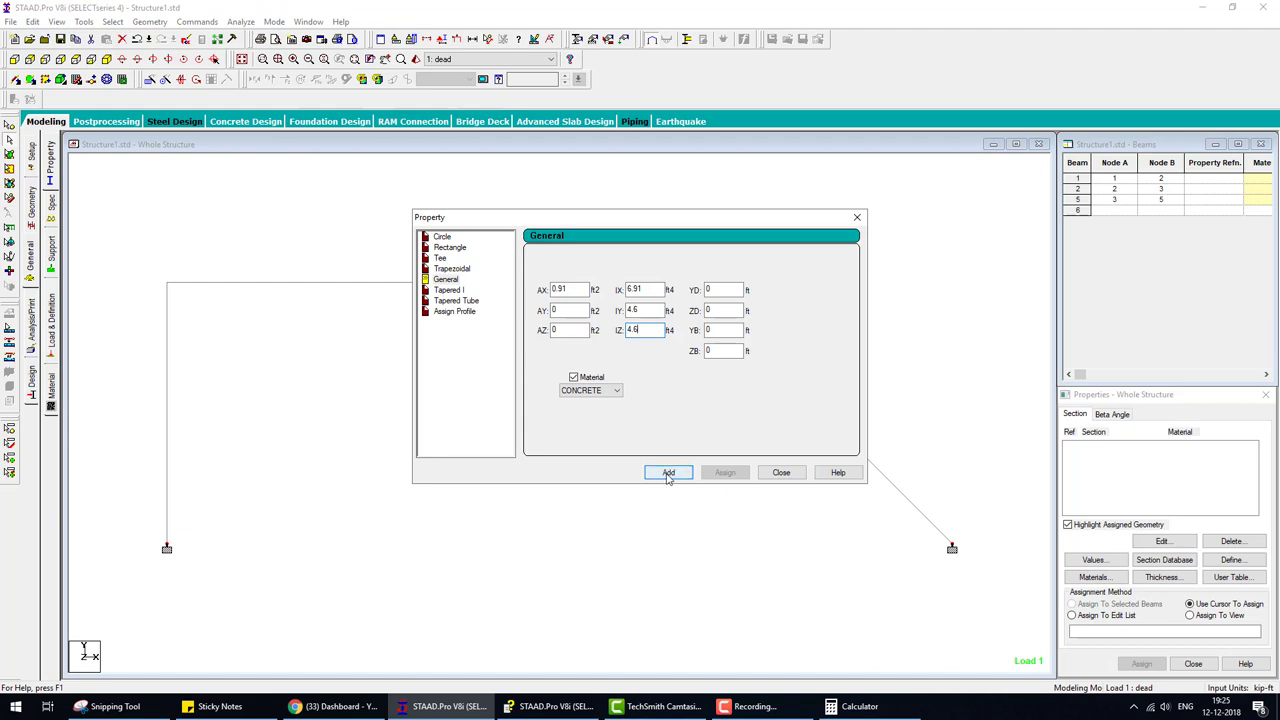
Step: Add the General section and assign it to all beams in view
click(668, 473)
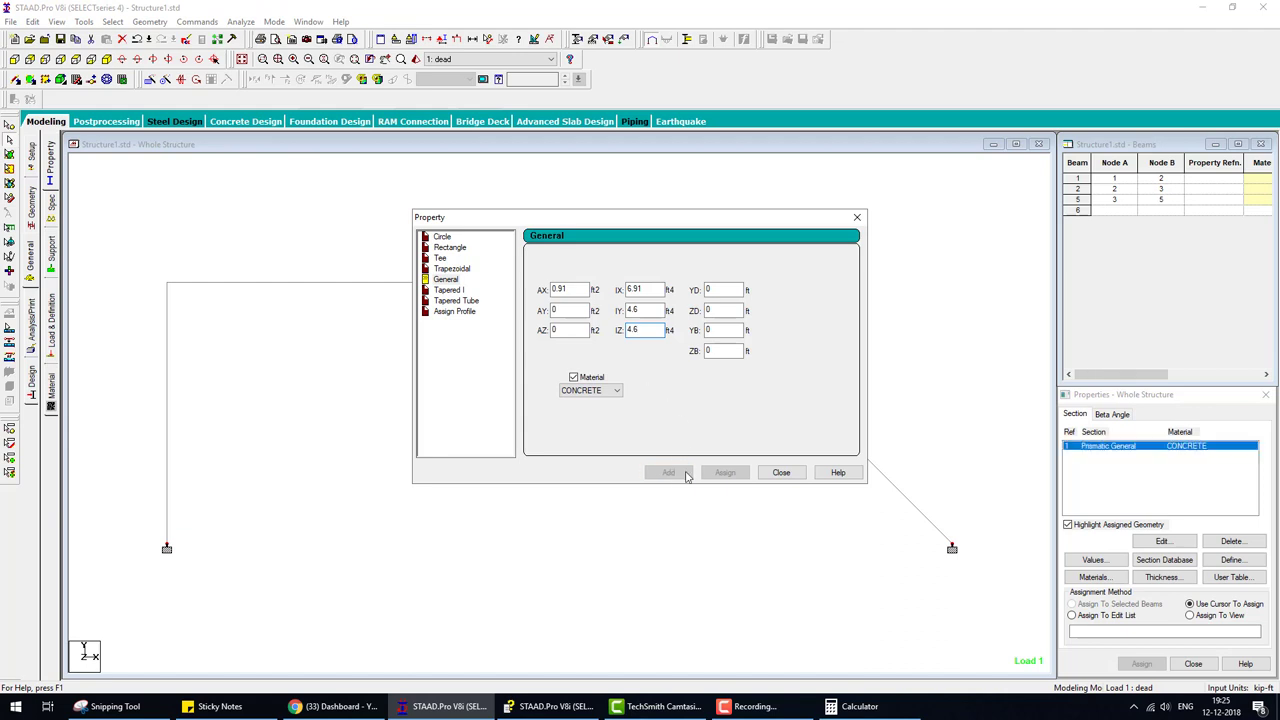
click(778, 473)
click(1189, 615)
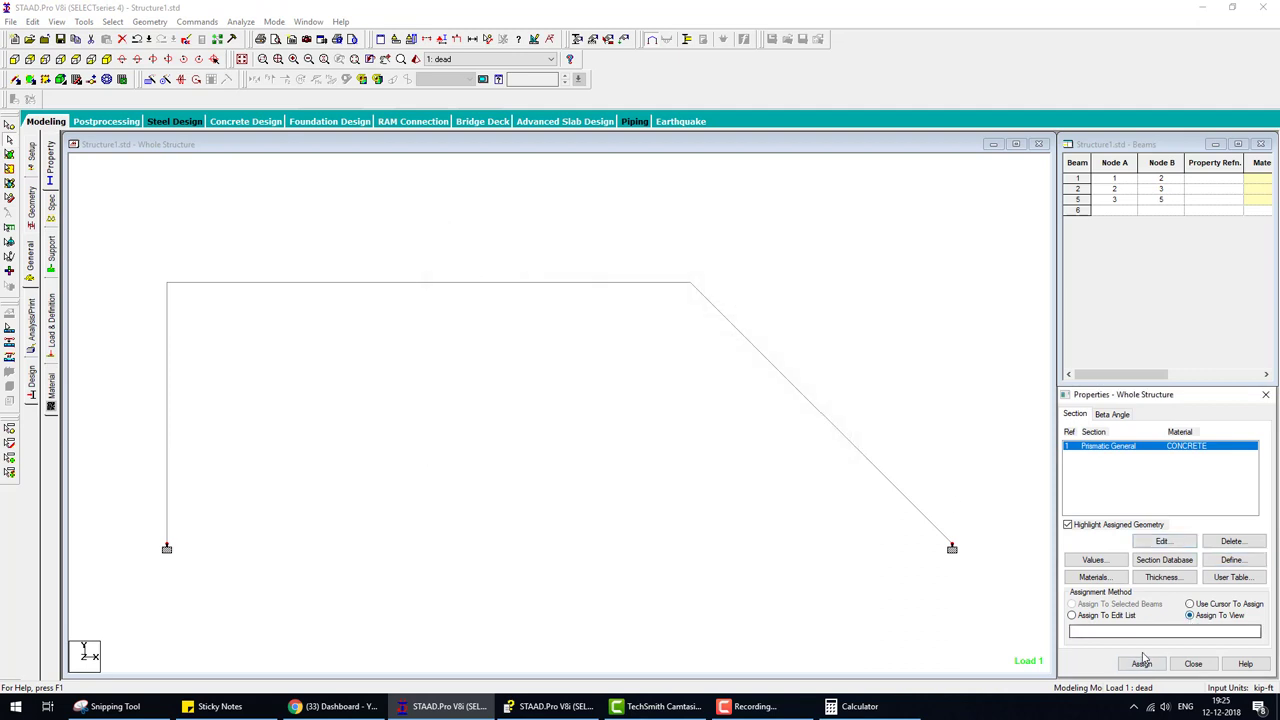
click(1141, 663)
click(1187, 567)
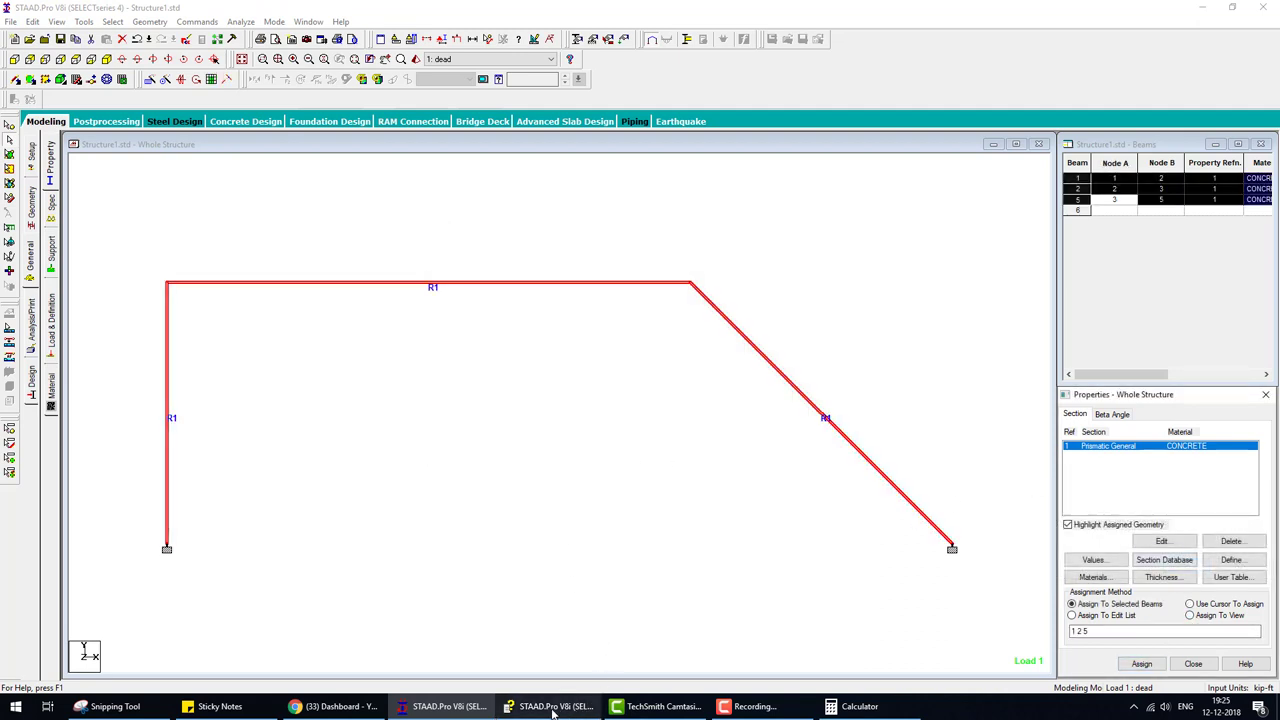
Step: Add a Perform Analysis command printing all results, save, and run the analysis
click(35, 326)
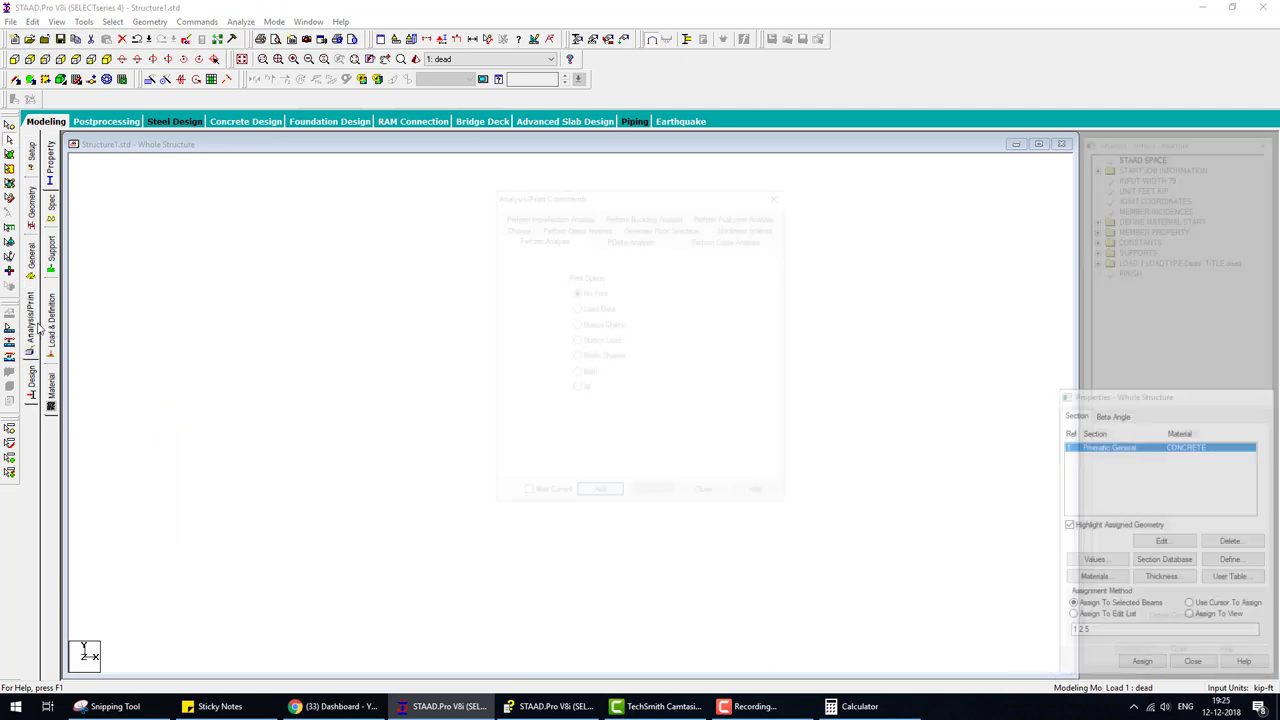
click(604, 496)
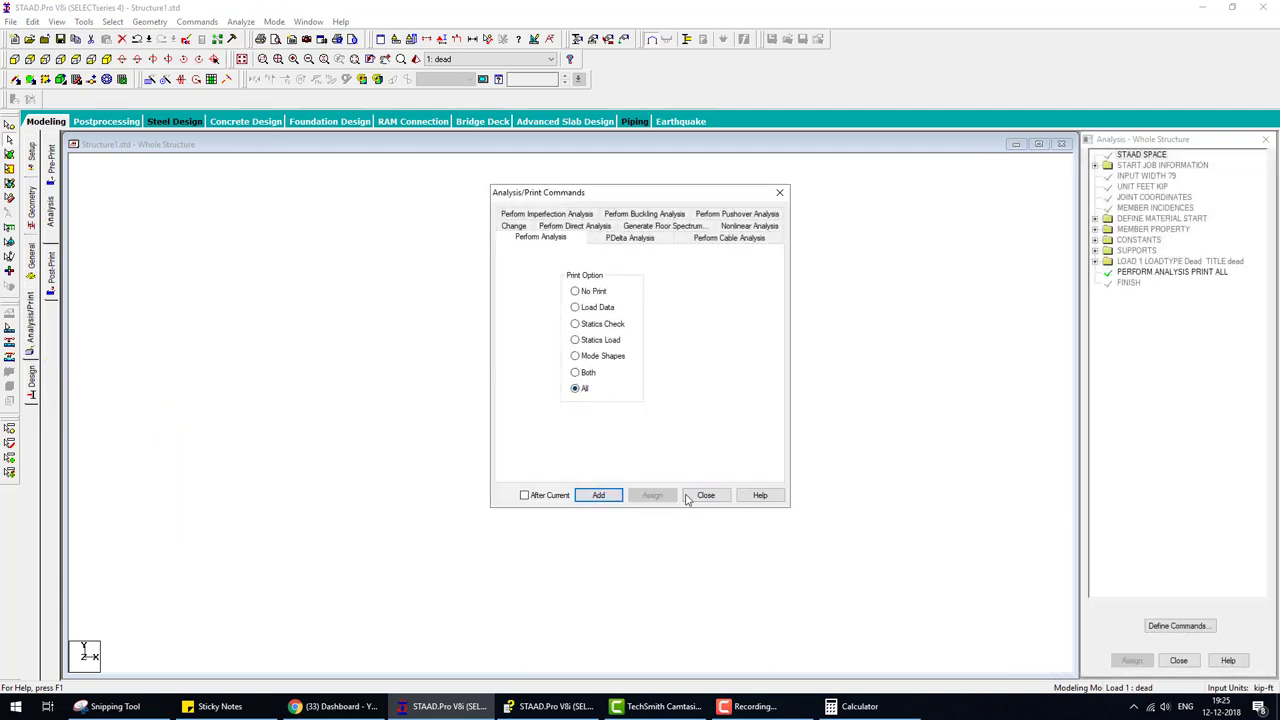
click(703, 495)
click(255, 22)
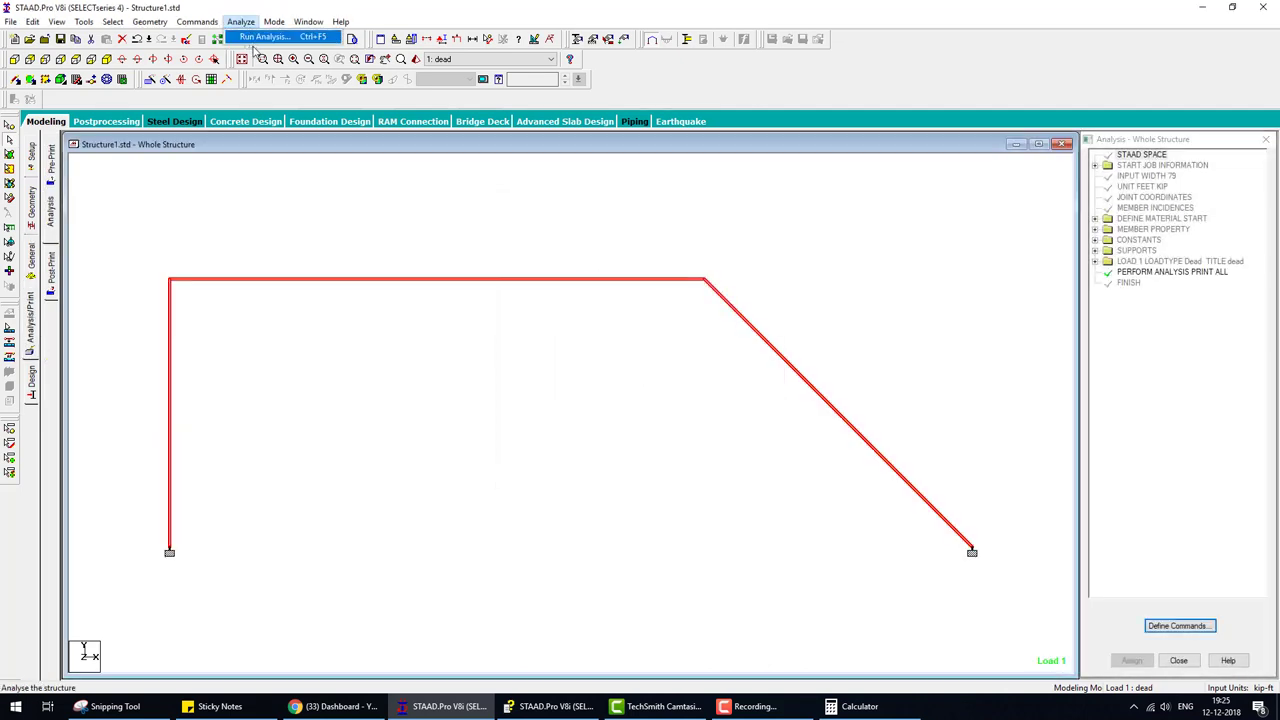
click(262, 40)
click(556, 372)
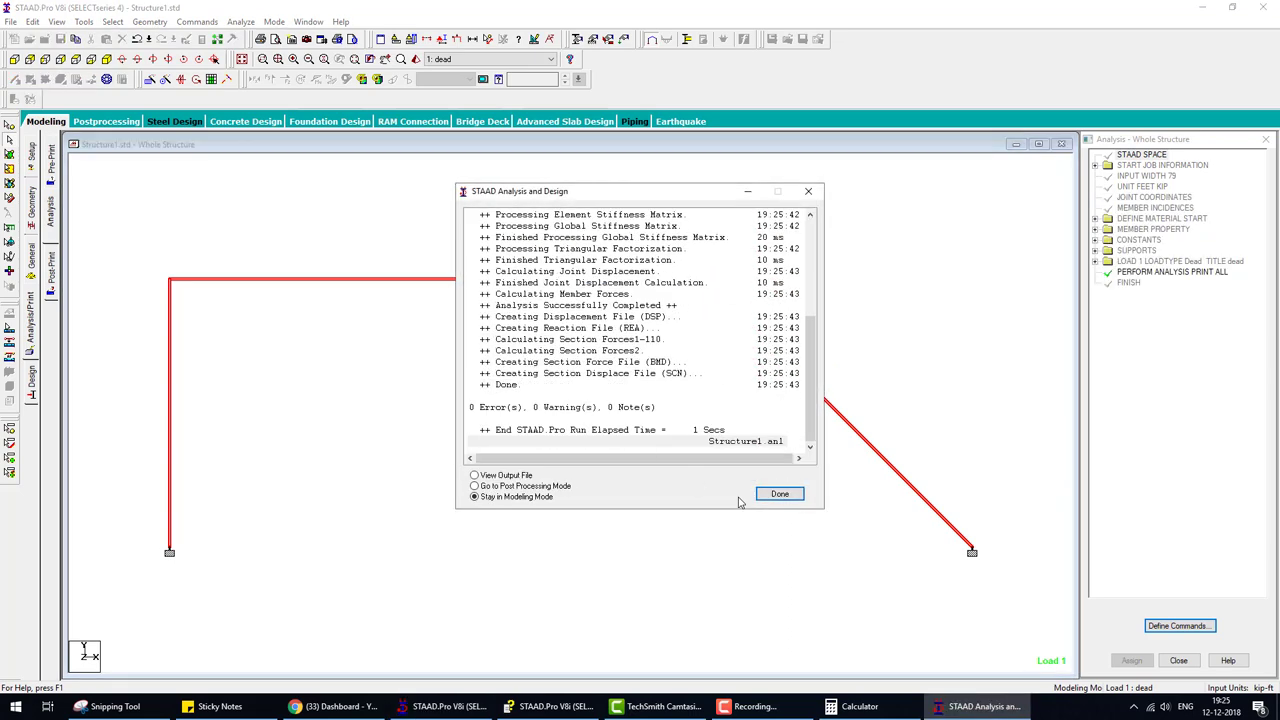
click(777, 491)
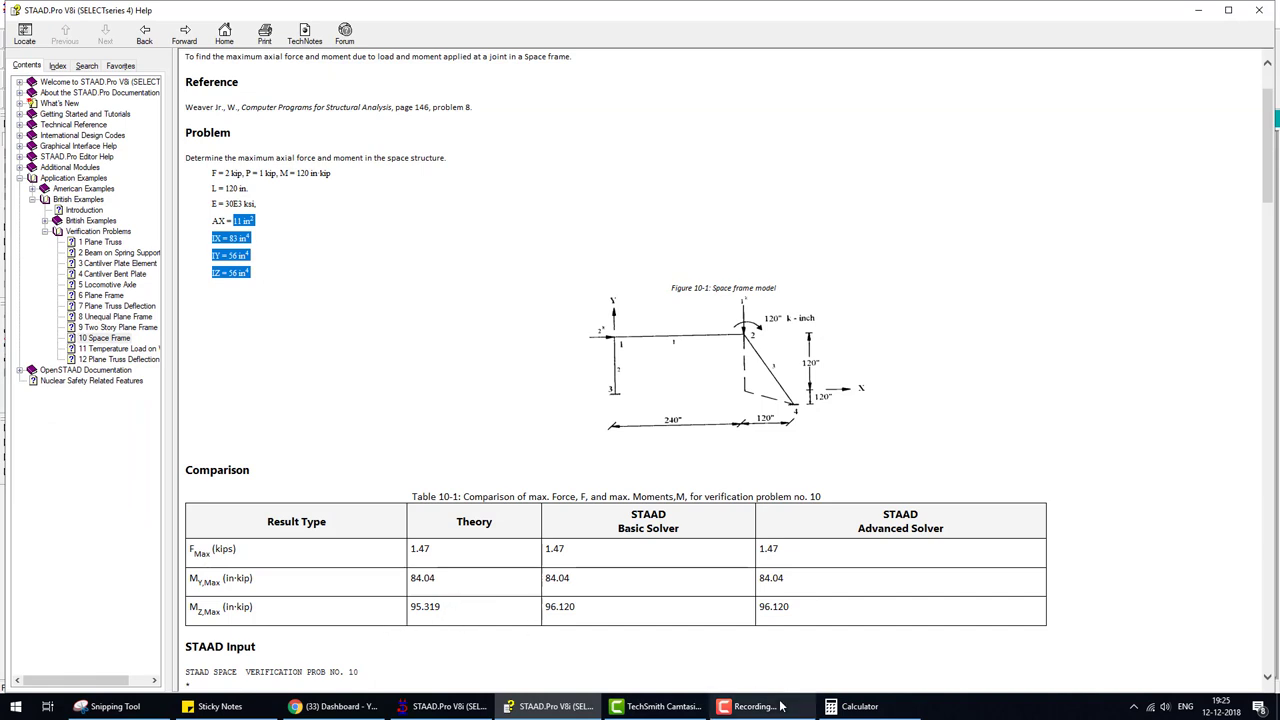
Step: Deselect the members and switch to Postprocessing results
click(440, 706)
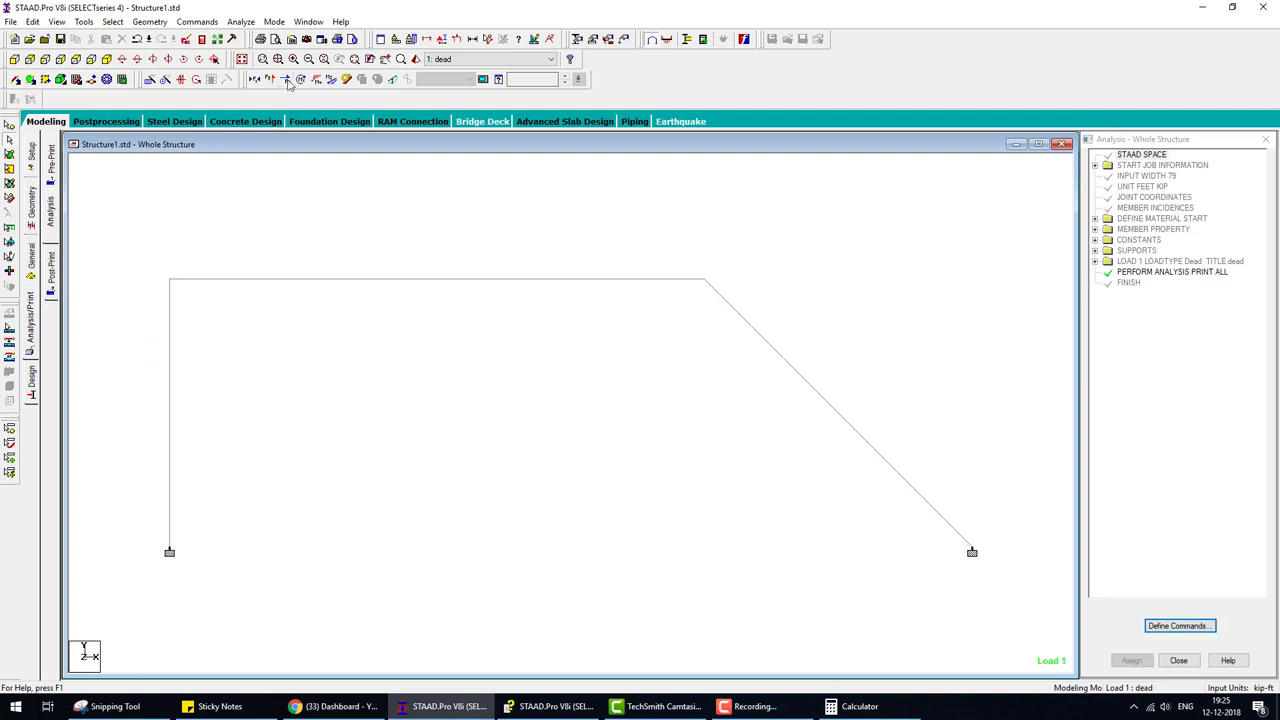
click(330, 80)
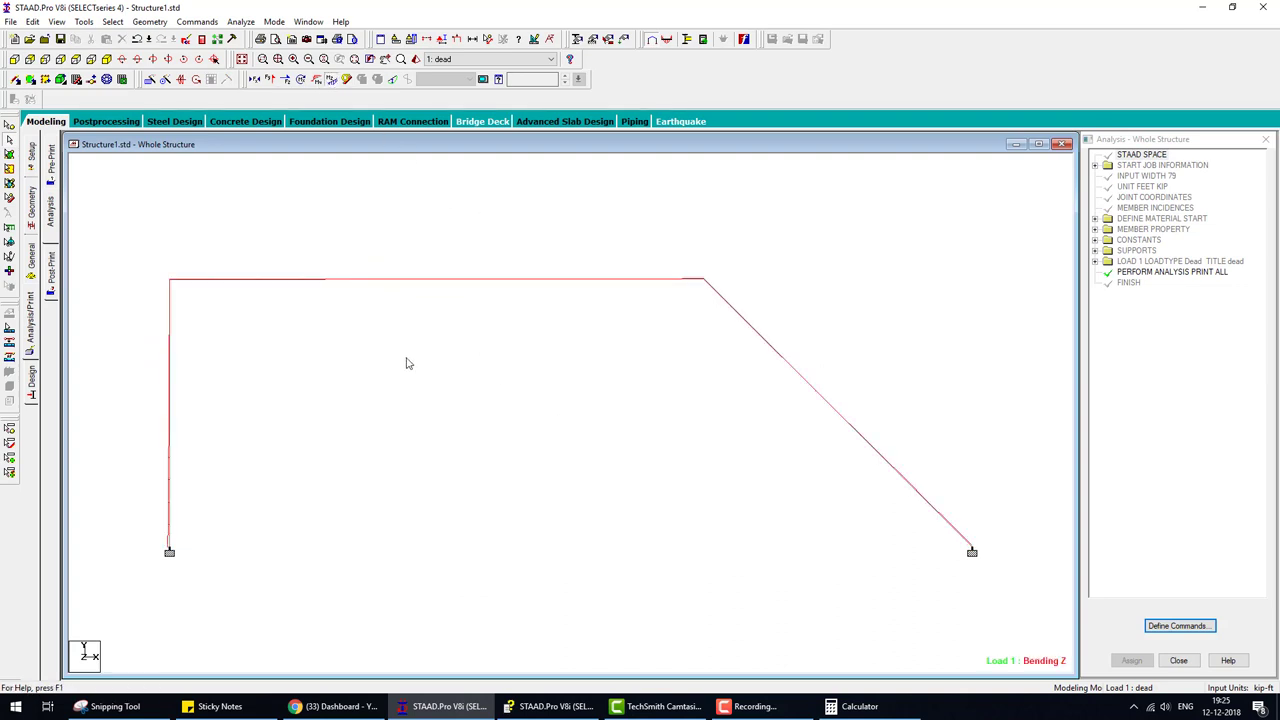
click(97, 117)
Step: Show Bending Z and annotate its maximum moments, e.g. 55.133 and 102.833 kip-in
click(662, 457)
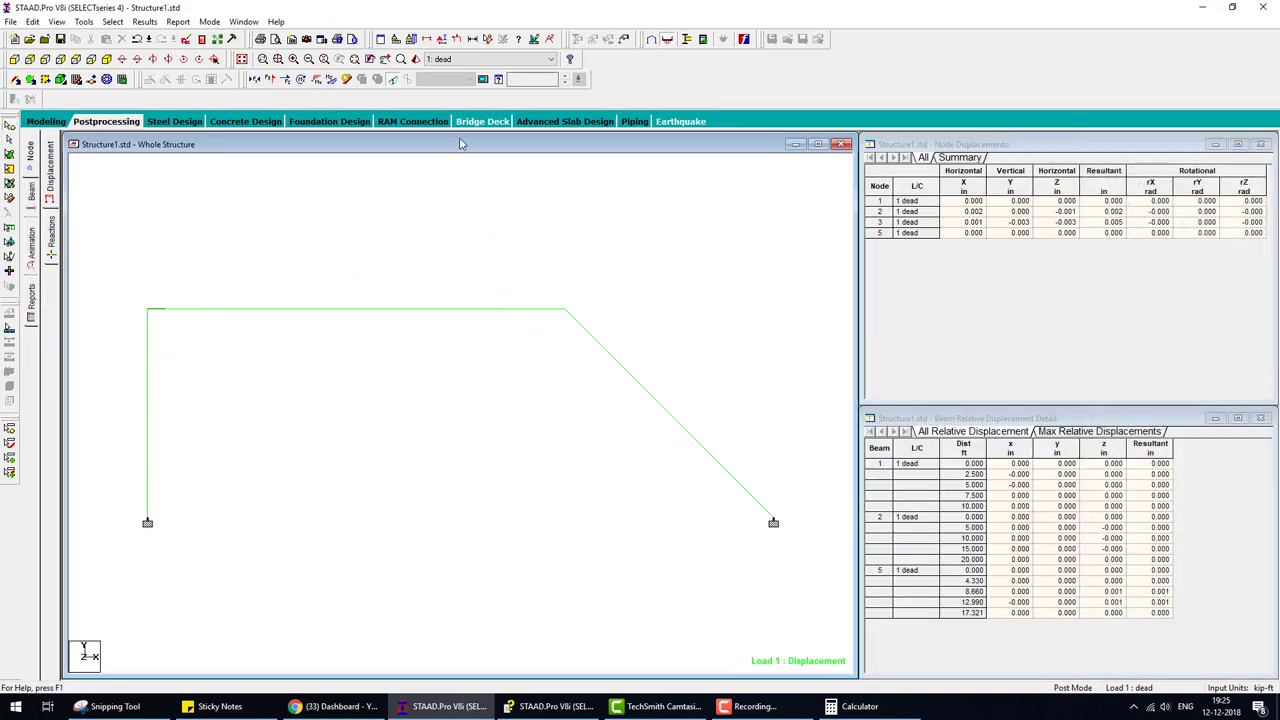
click(331, 80)
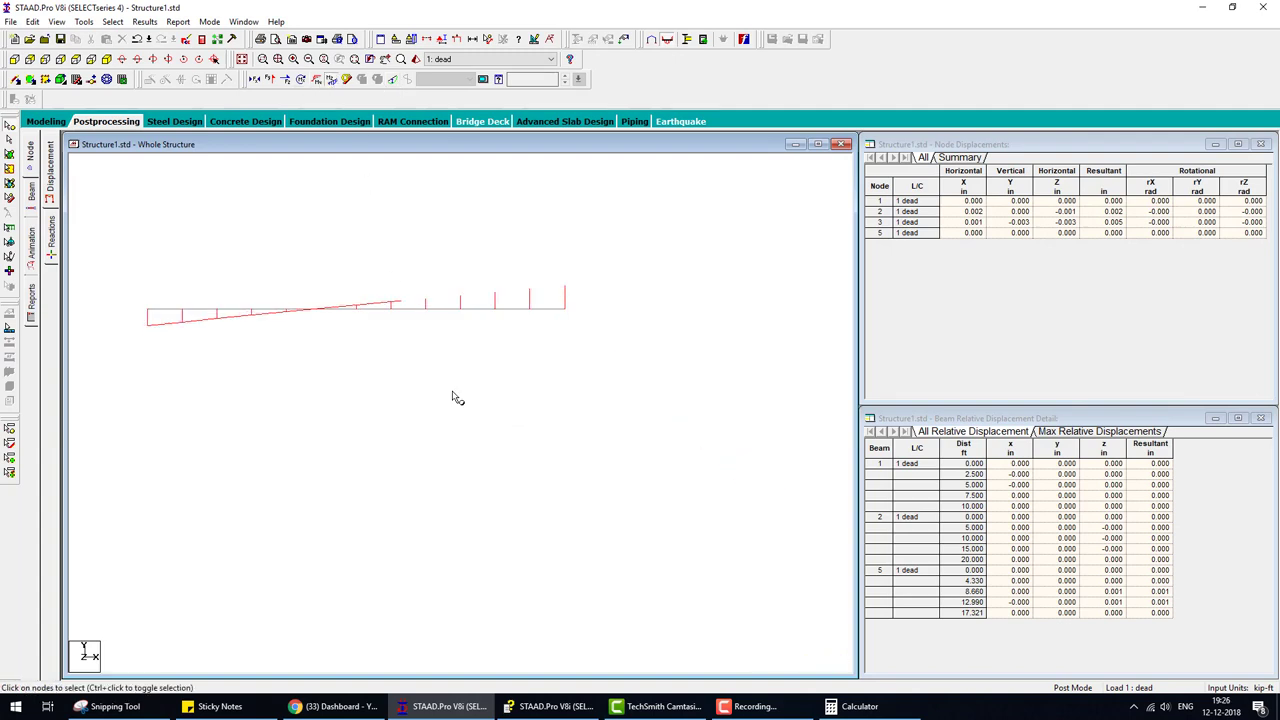
click(144, 21)
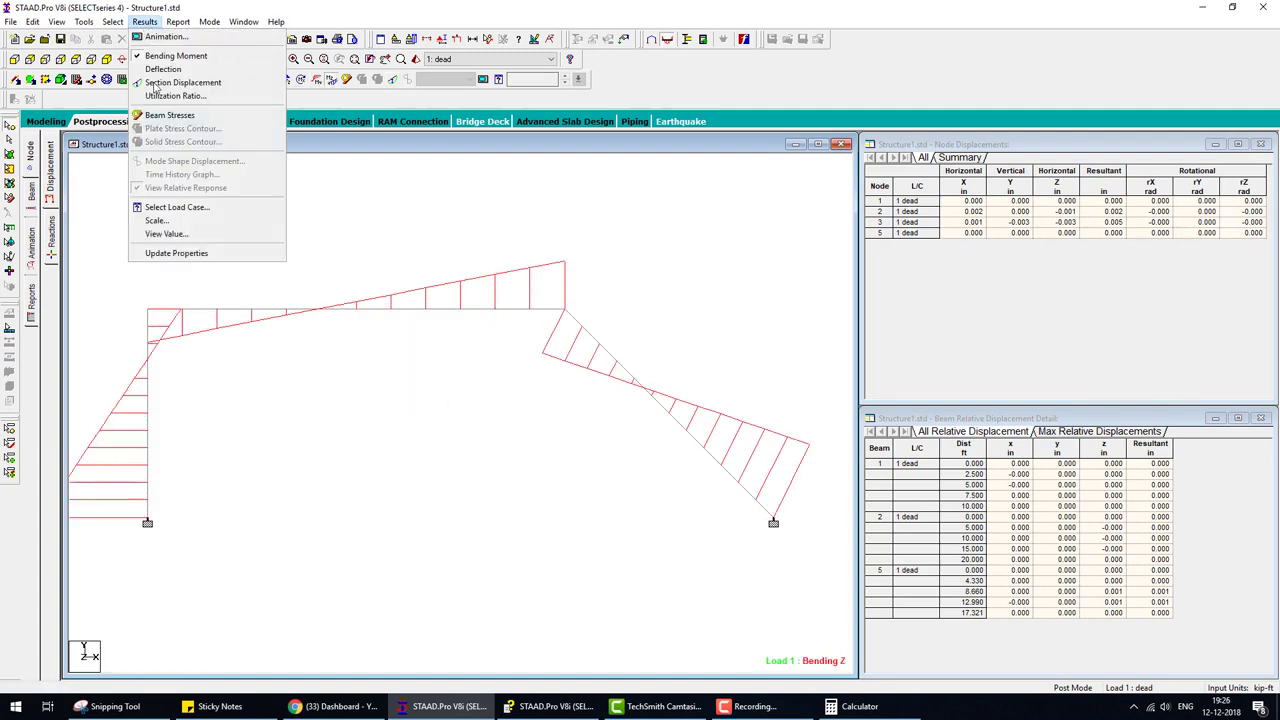
click(180, 234)
click(591, 250)
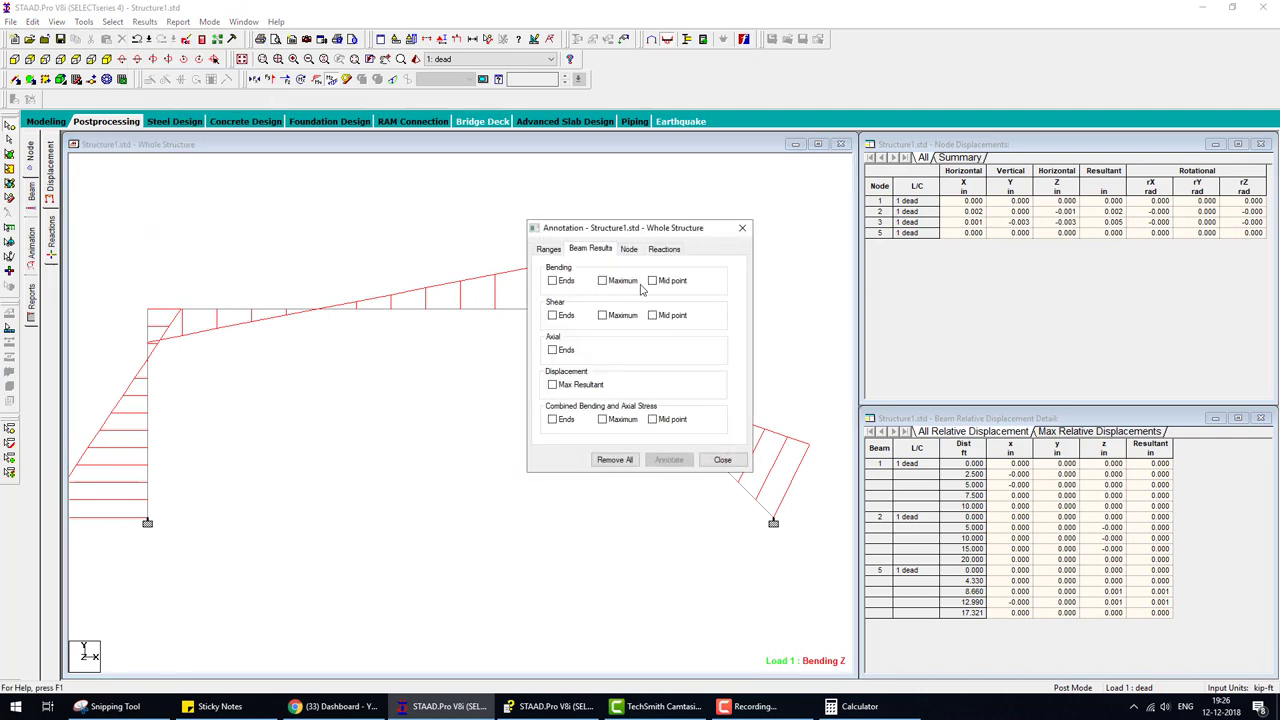
click(623, 283)
click(668, 459)
click(718, 459)
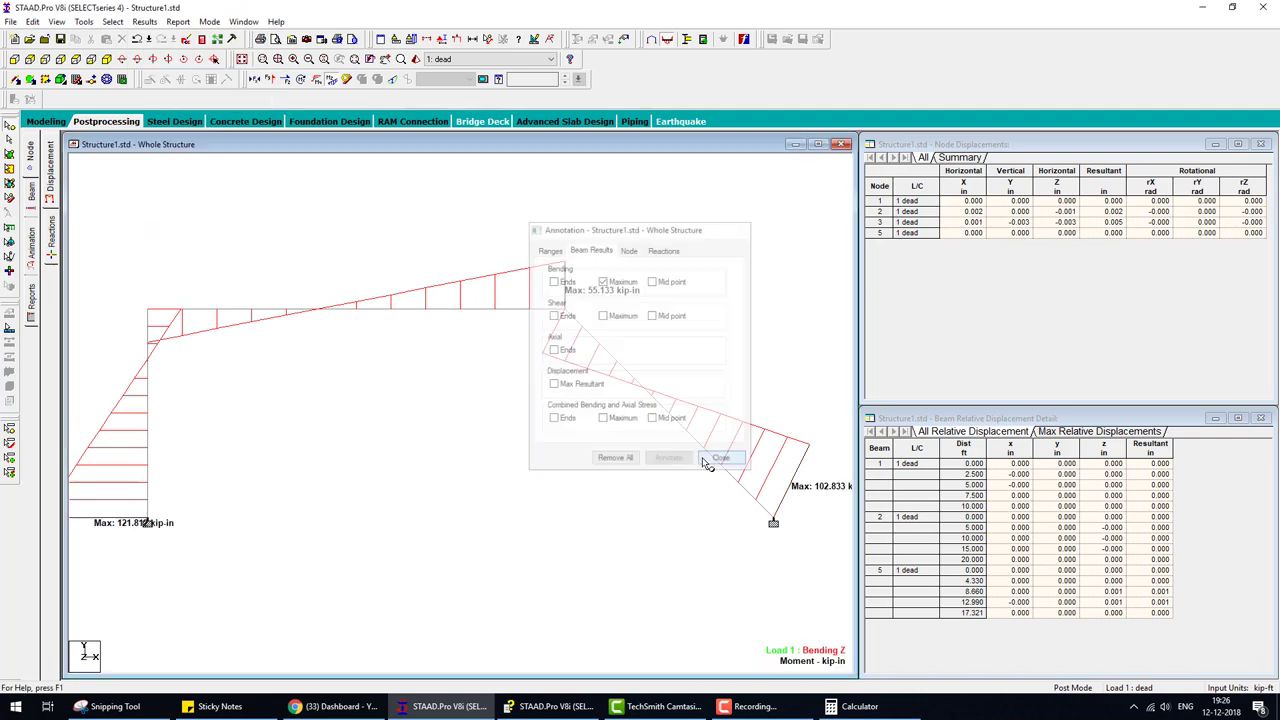
scroll(594, 486, down, 1)
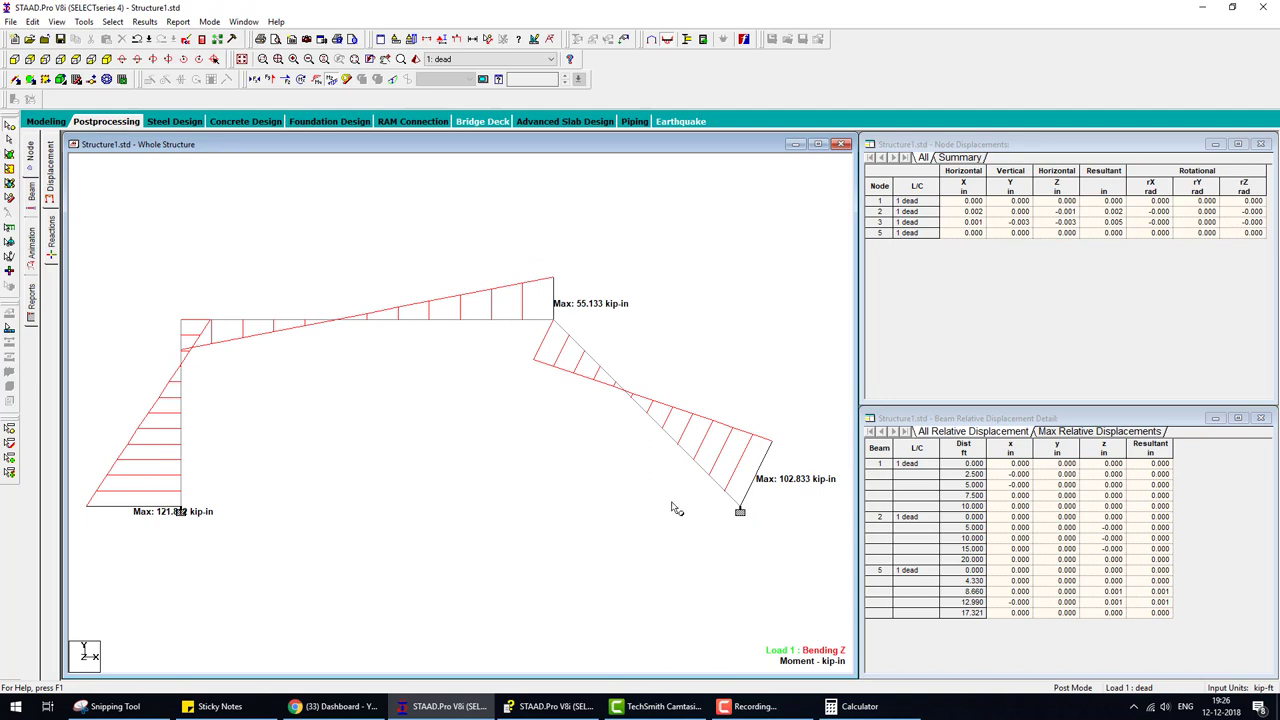
click(541, 712)
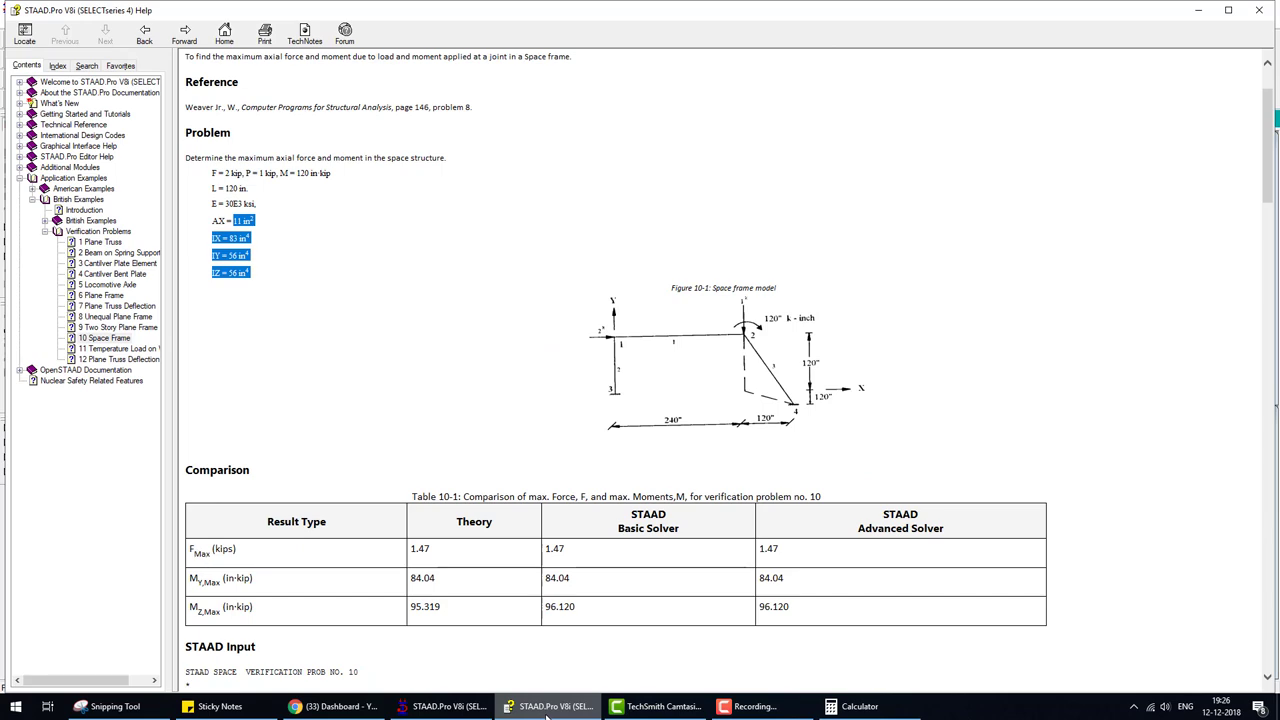
Step: Compare the Bending Z diagram with the help manual's table
click(546, 712)
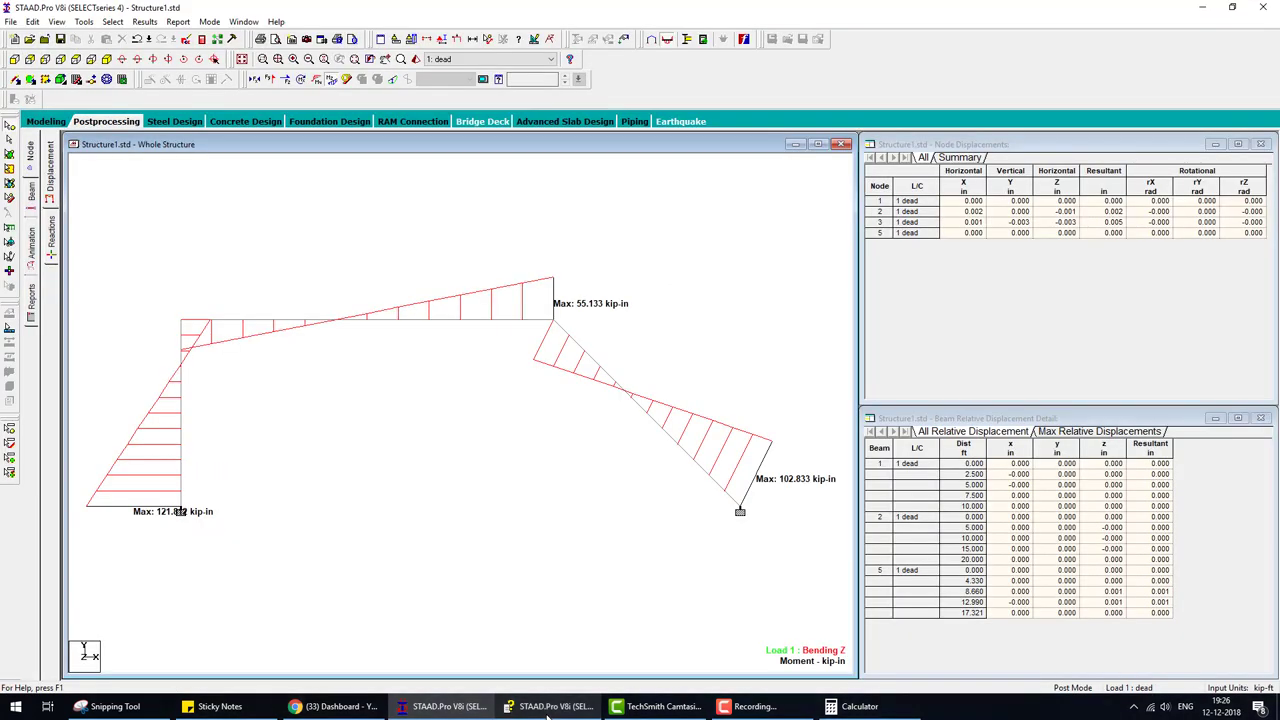
click(546, 712)
click(546, 712)
click(562, 713)
click(562, 713)
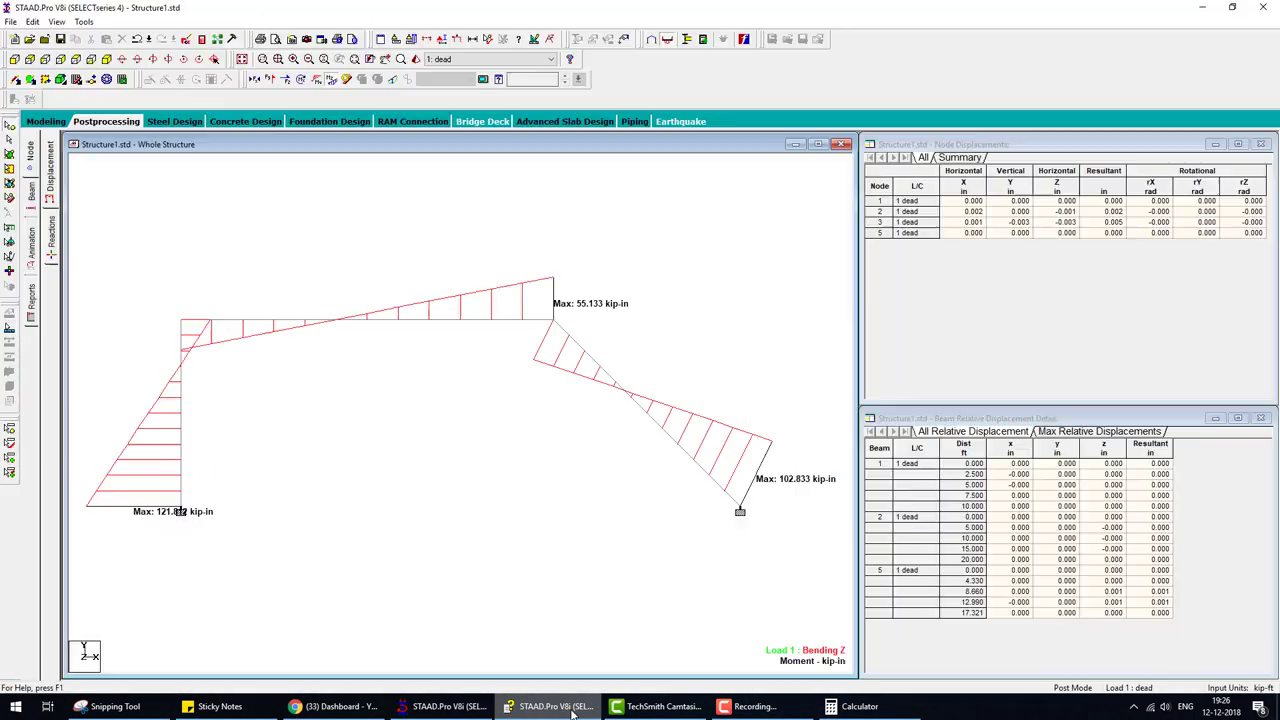
Step: Check Bending Y maxima (up to -69.109 kip-in) against help, then show axial force
click(336, 82)
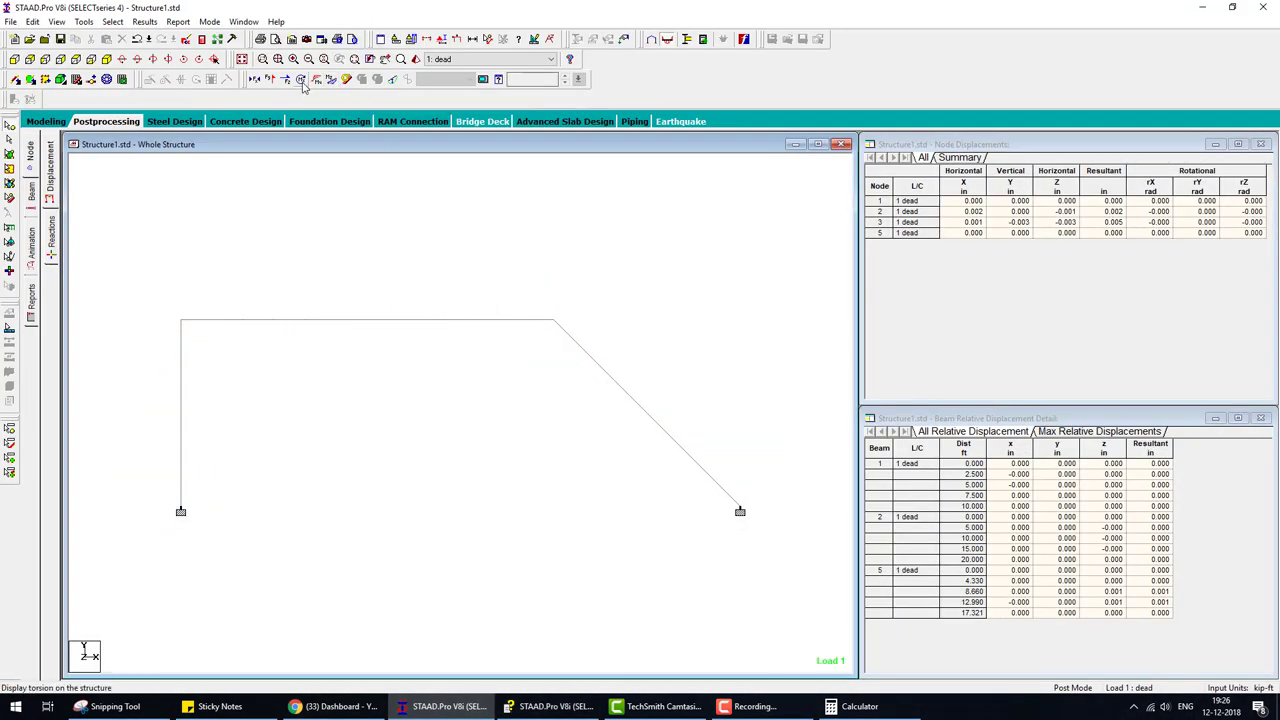
click(314, 80)
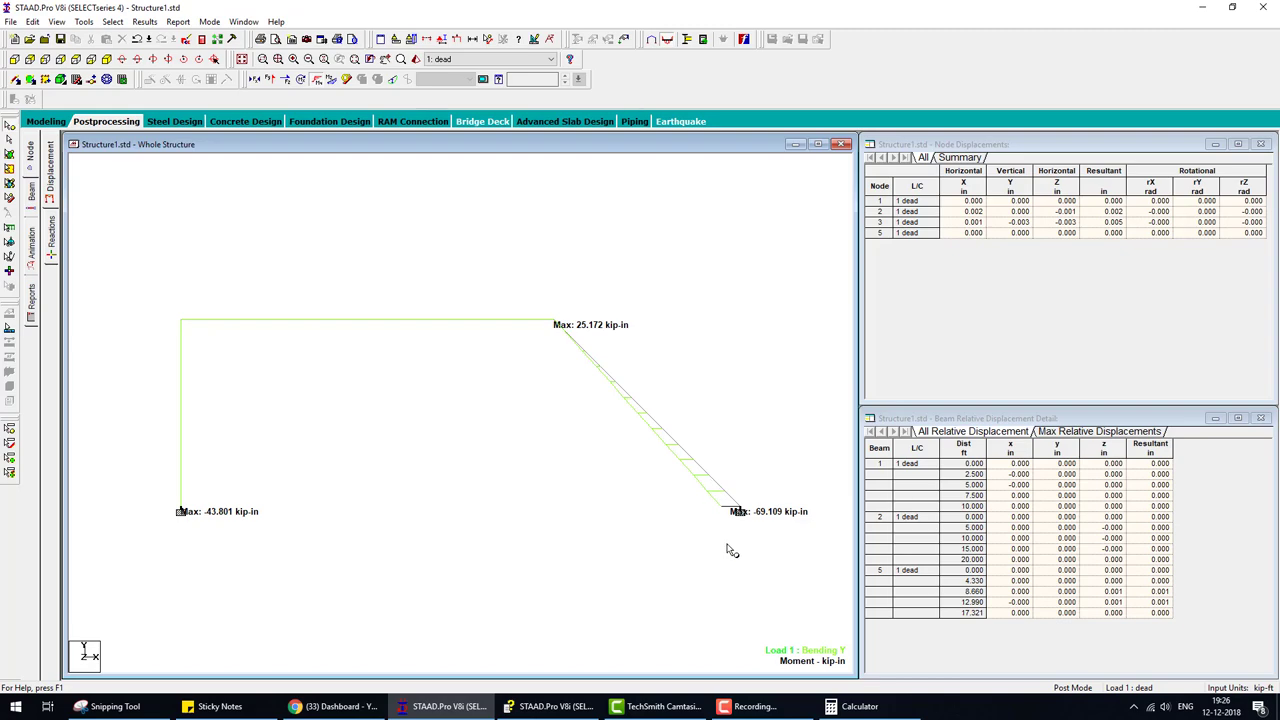
click(571, 710)
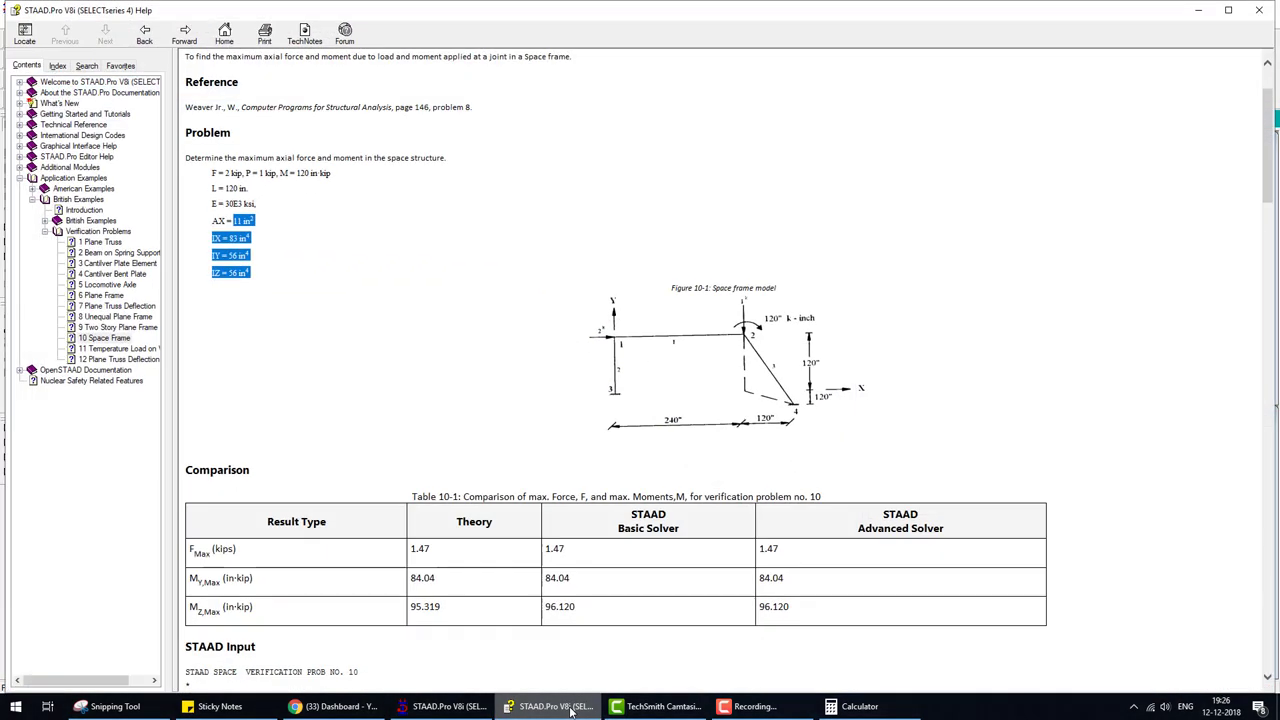
click(571, 710)
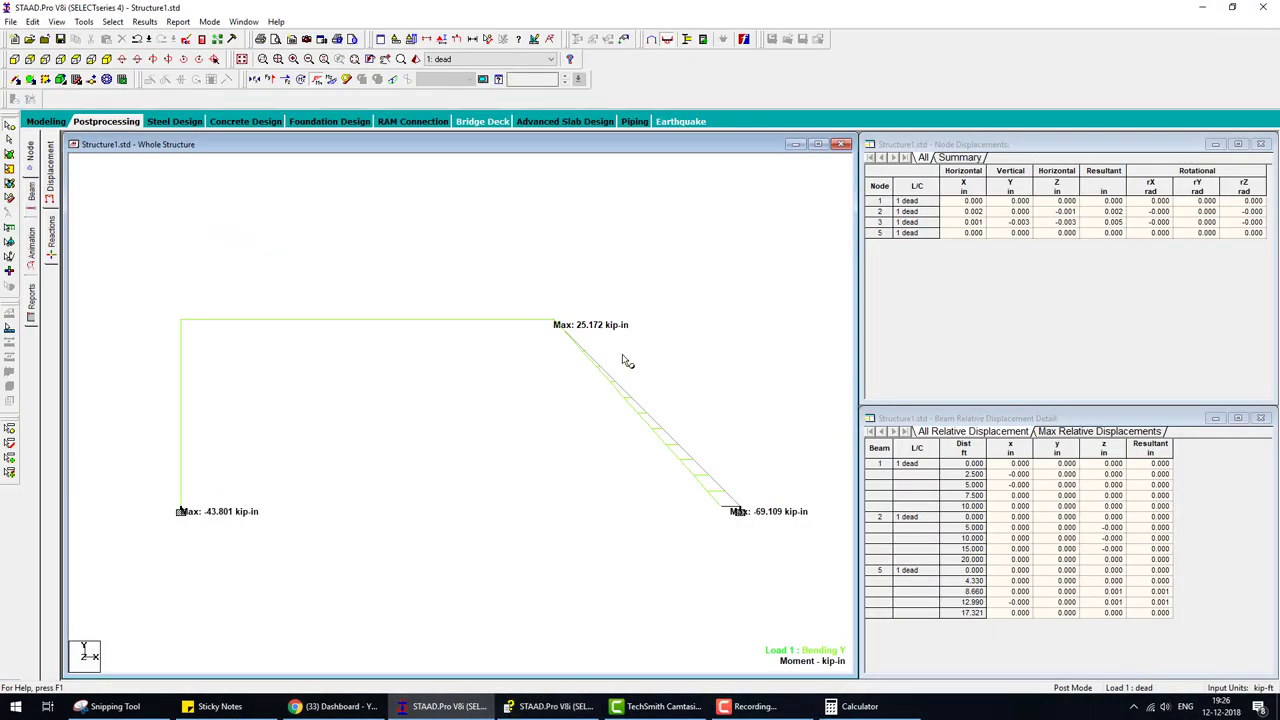
click(317, 81)
click(256, 79)
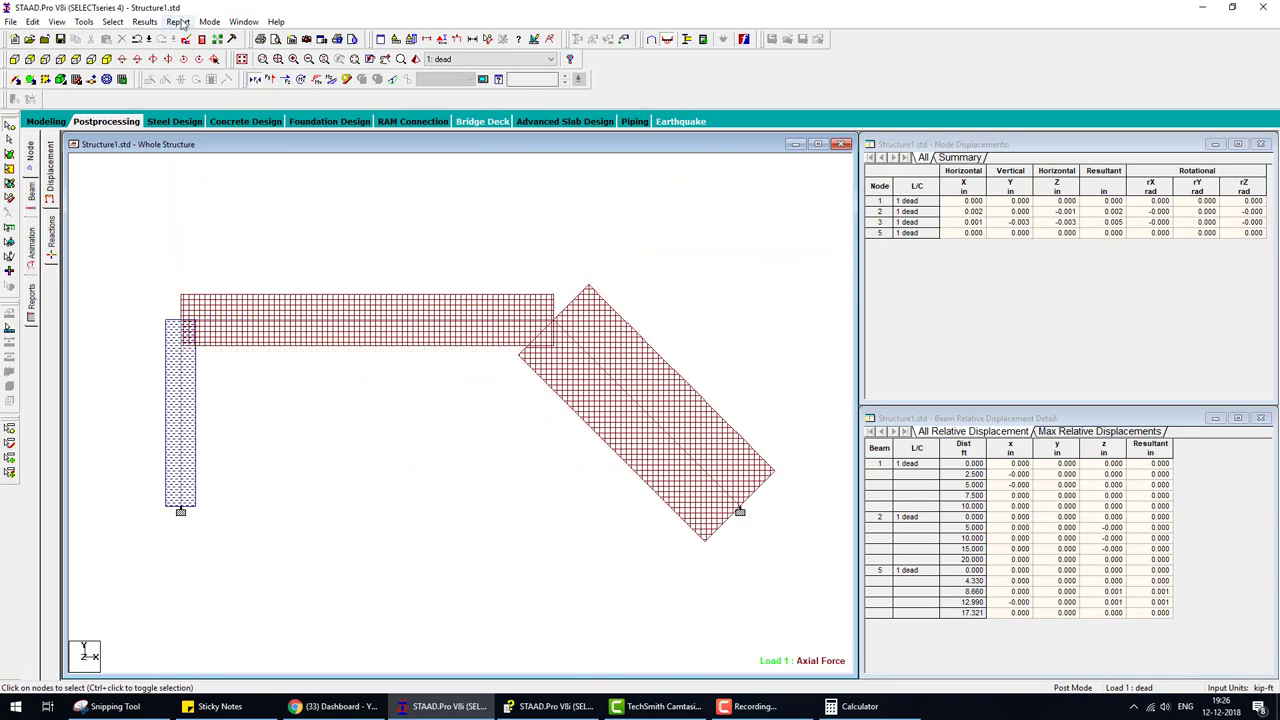
Step: Annotate axial end forces (0.663, -0.390, 1.283 kip) and compare with the help table
click(145, 21)
click(200, 233)
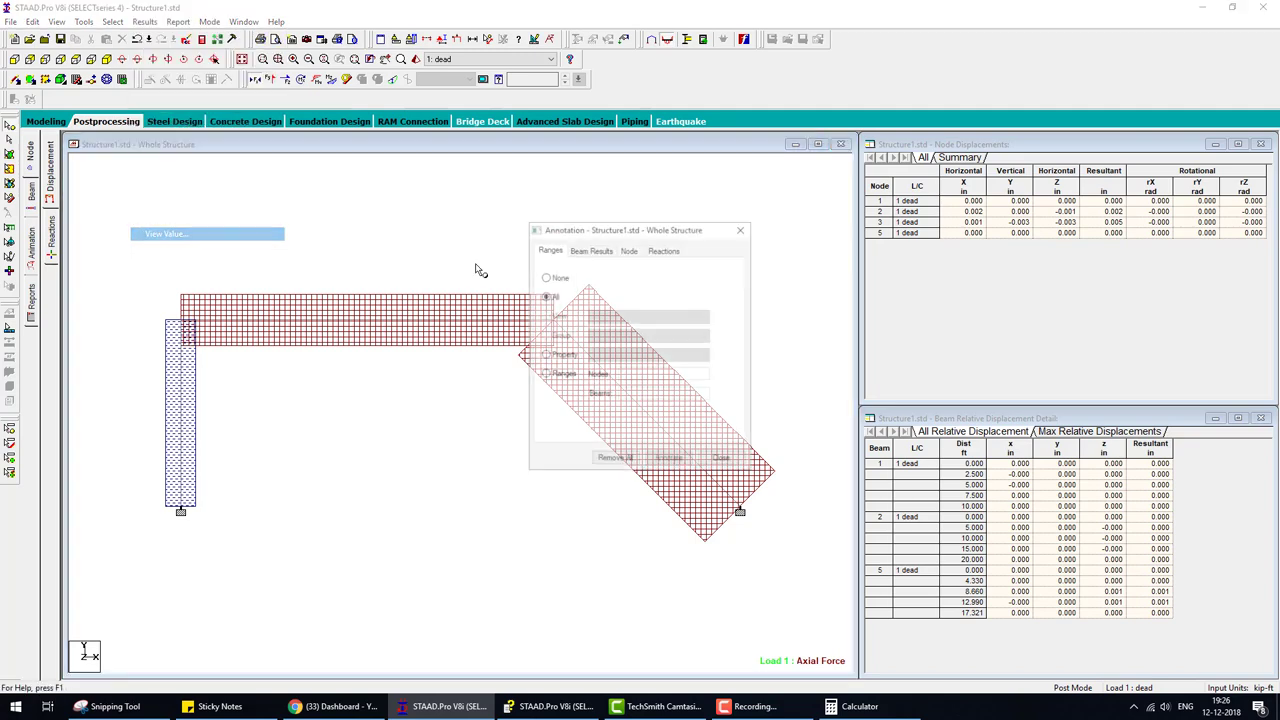
click(590, 250)
click(612, 285)
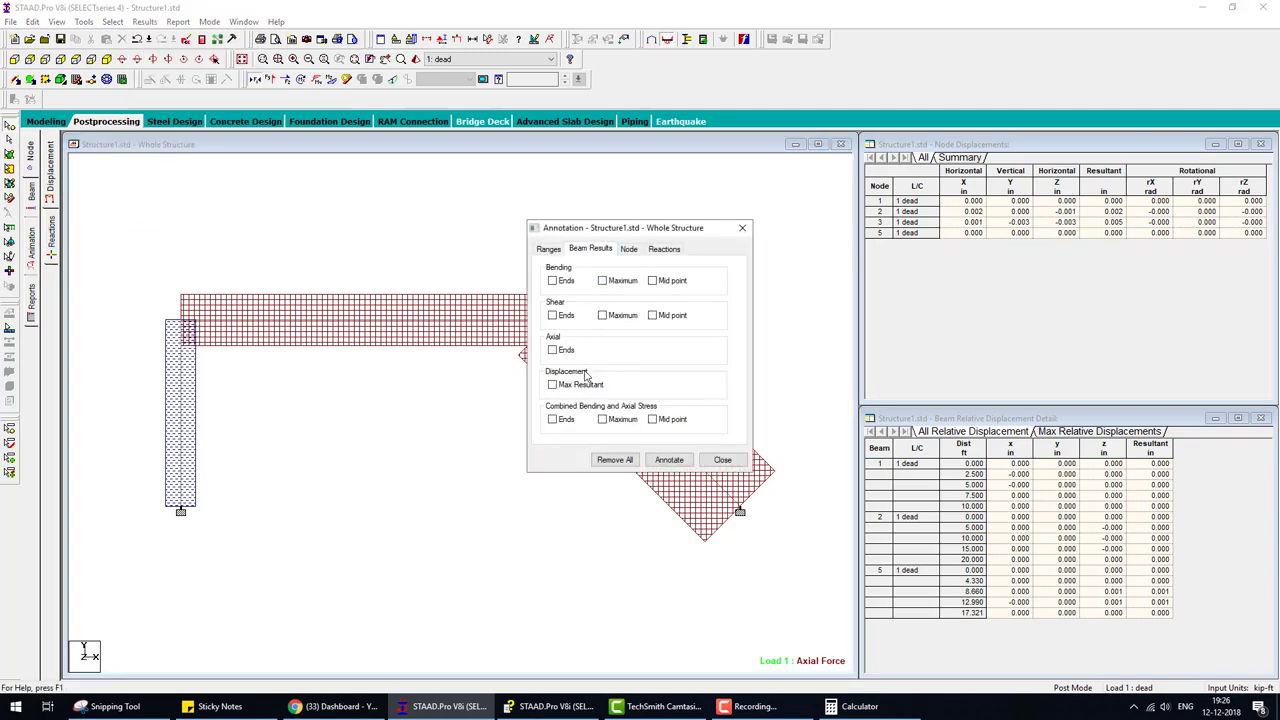
click(565, 351)
click(669, 459)
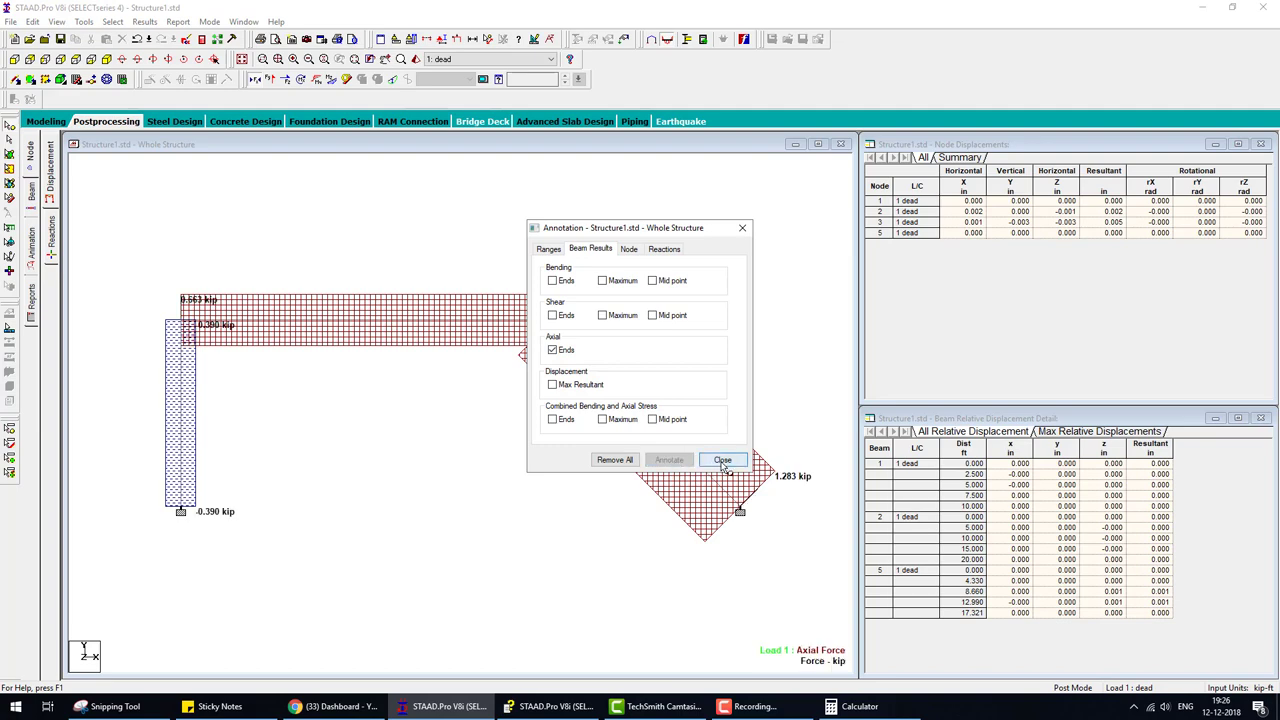
click(722, 459)
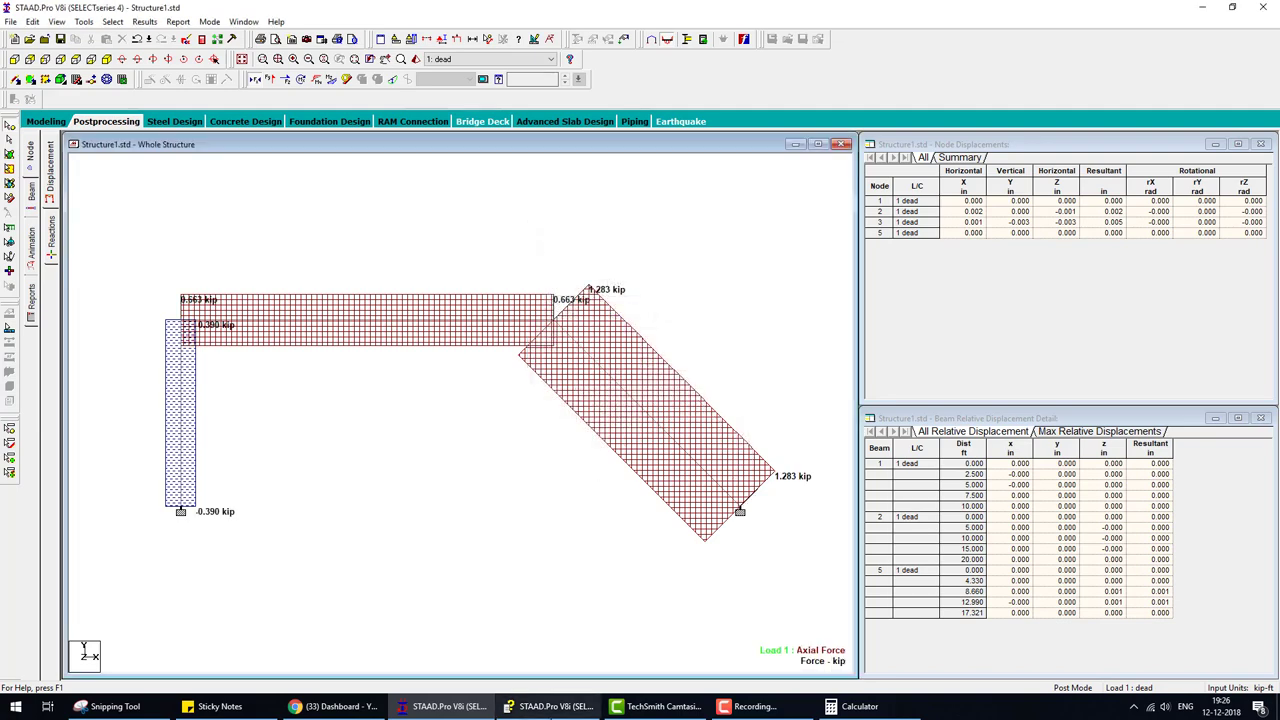
click(550, 706)
click(449, 706)
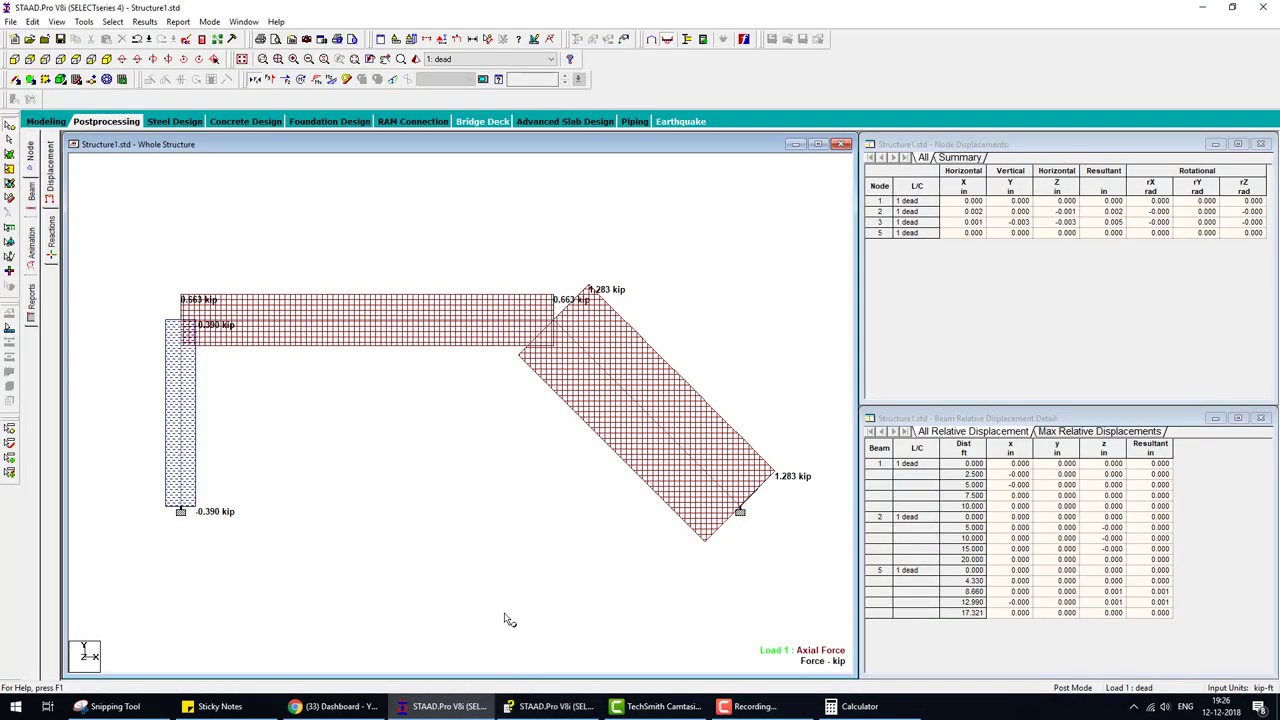
Step: Return to Modeling and review problem 10's section properties in the help page
click(45, 122)
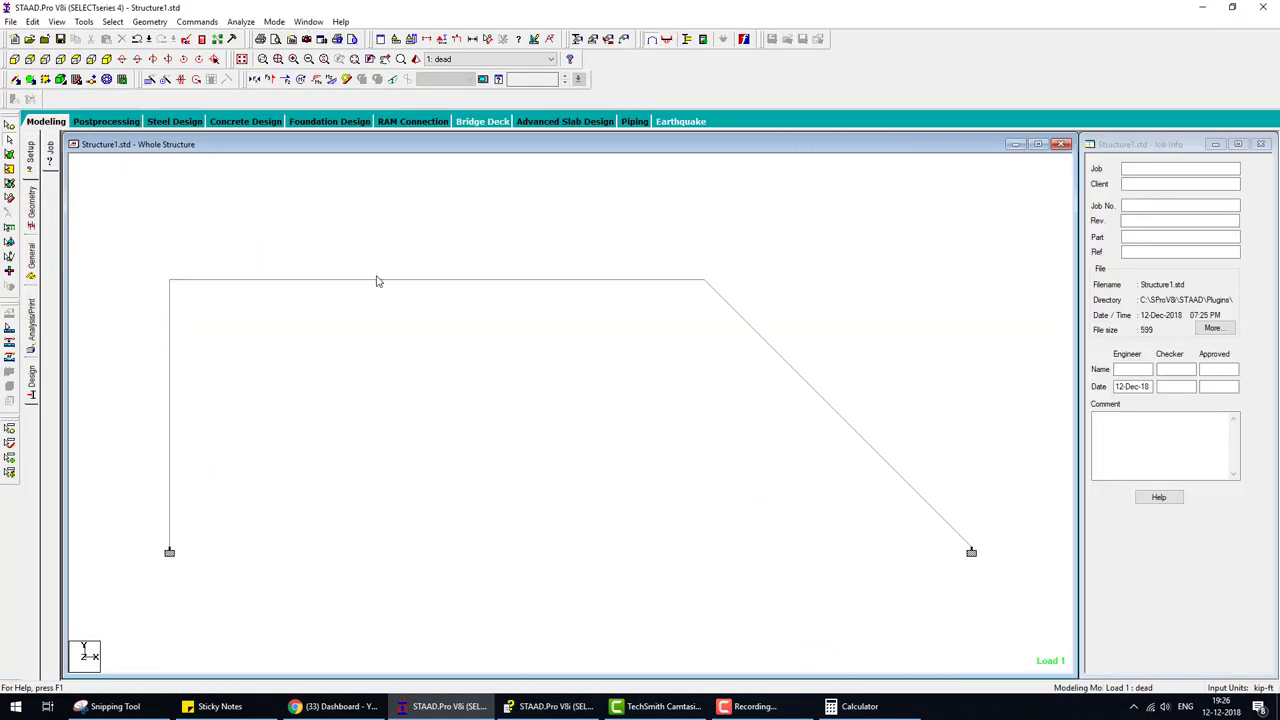
click(549, 706)
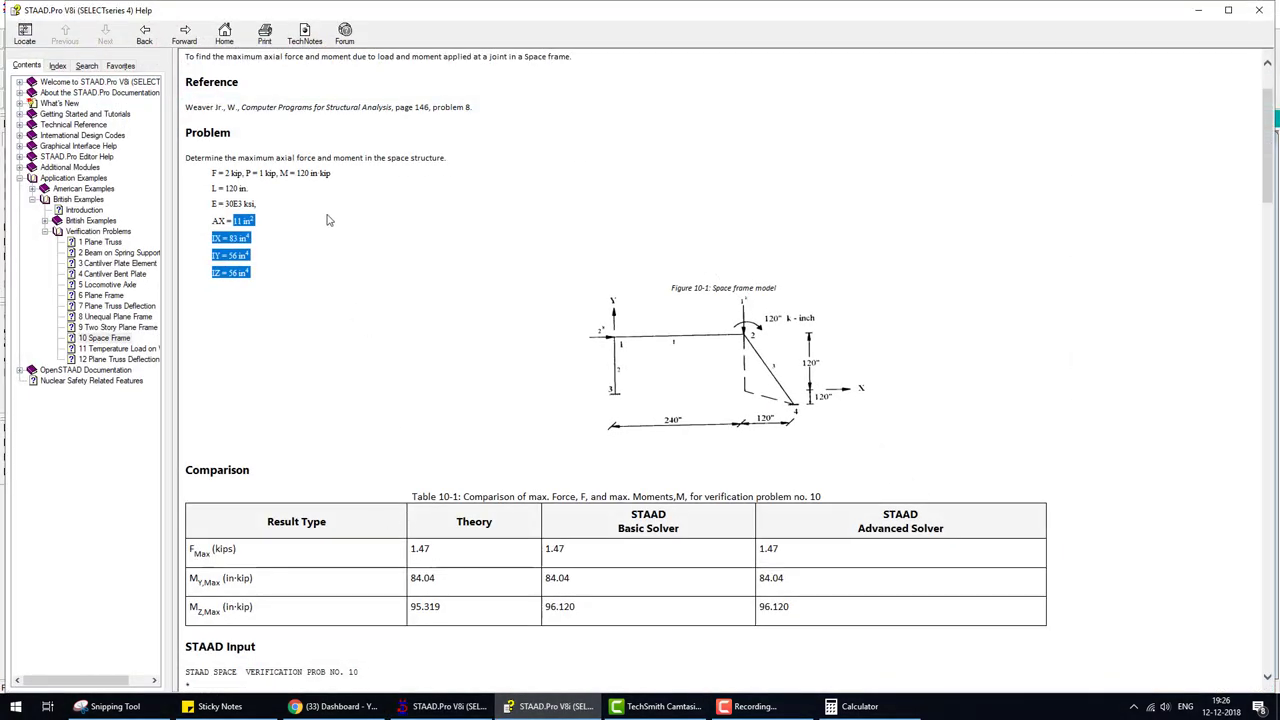
click(268, 250)
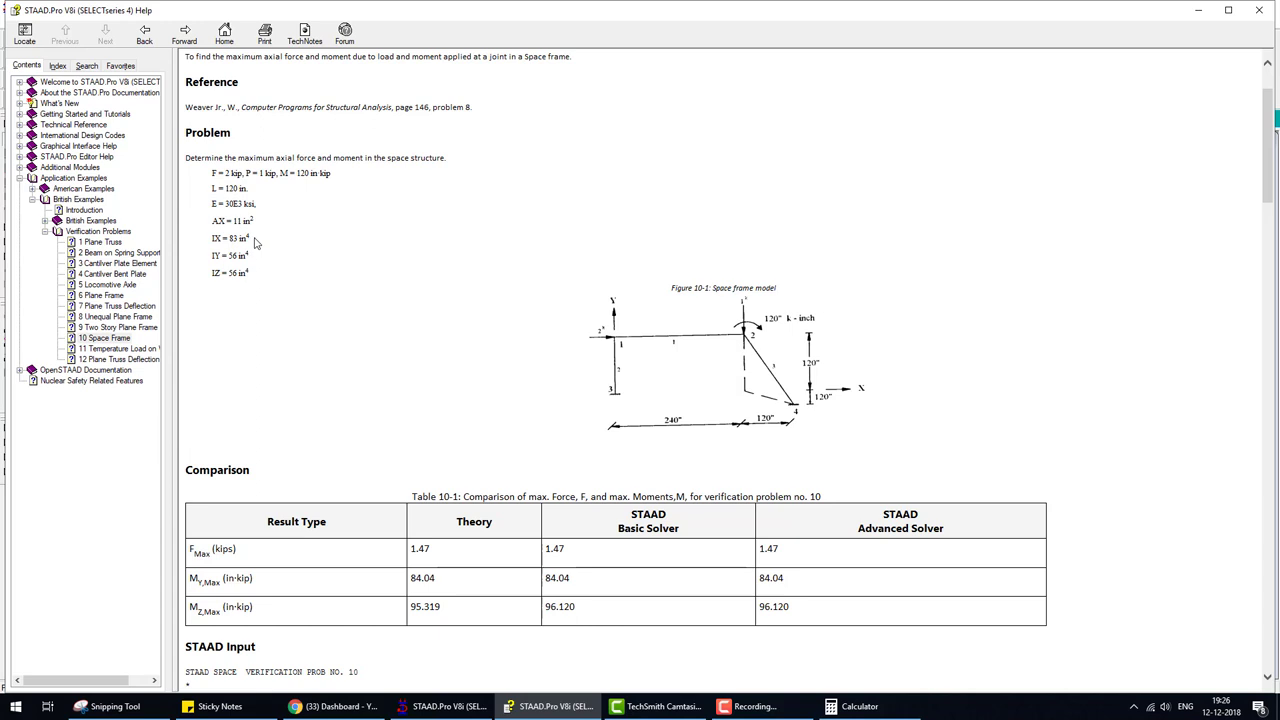
click(445, 706)
Step: In the Unit Converter, convert 11 in^4 moment of inertia to feet^4
click(84, 21)
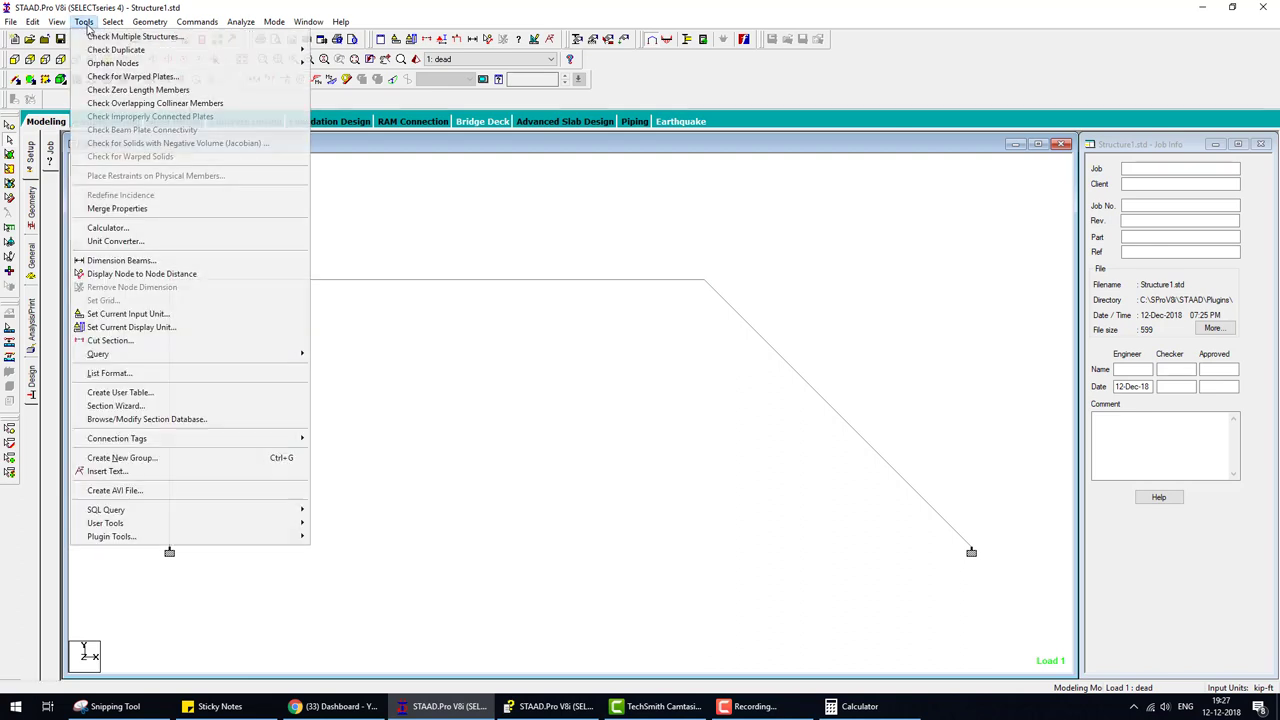
click(130, 241)
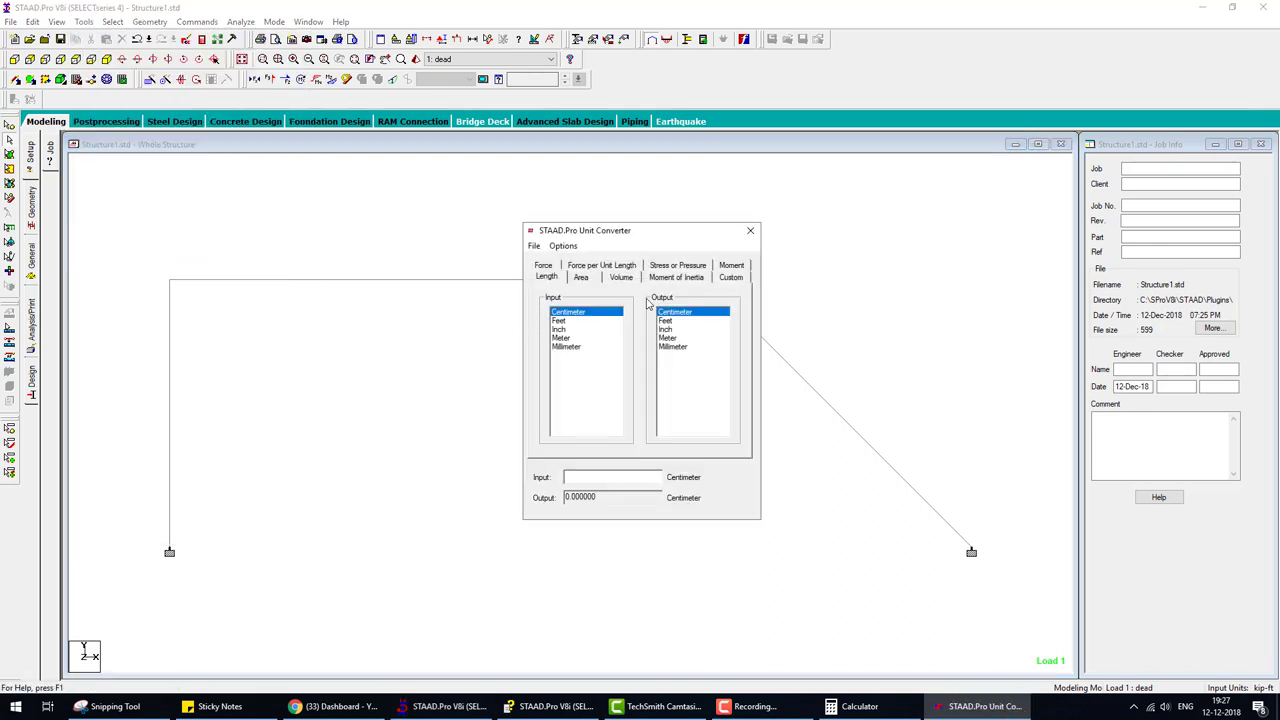
click(579, 279)
click(673, 279)
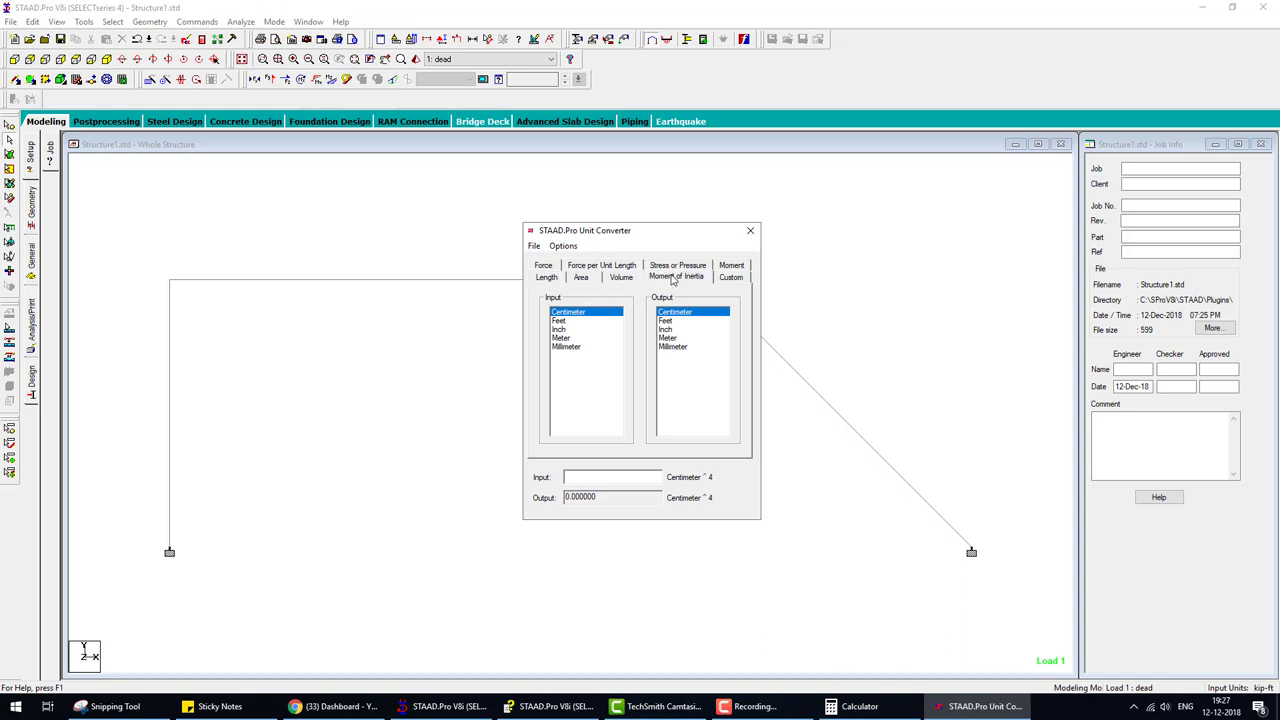
click(562, 330)
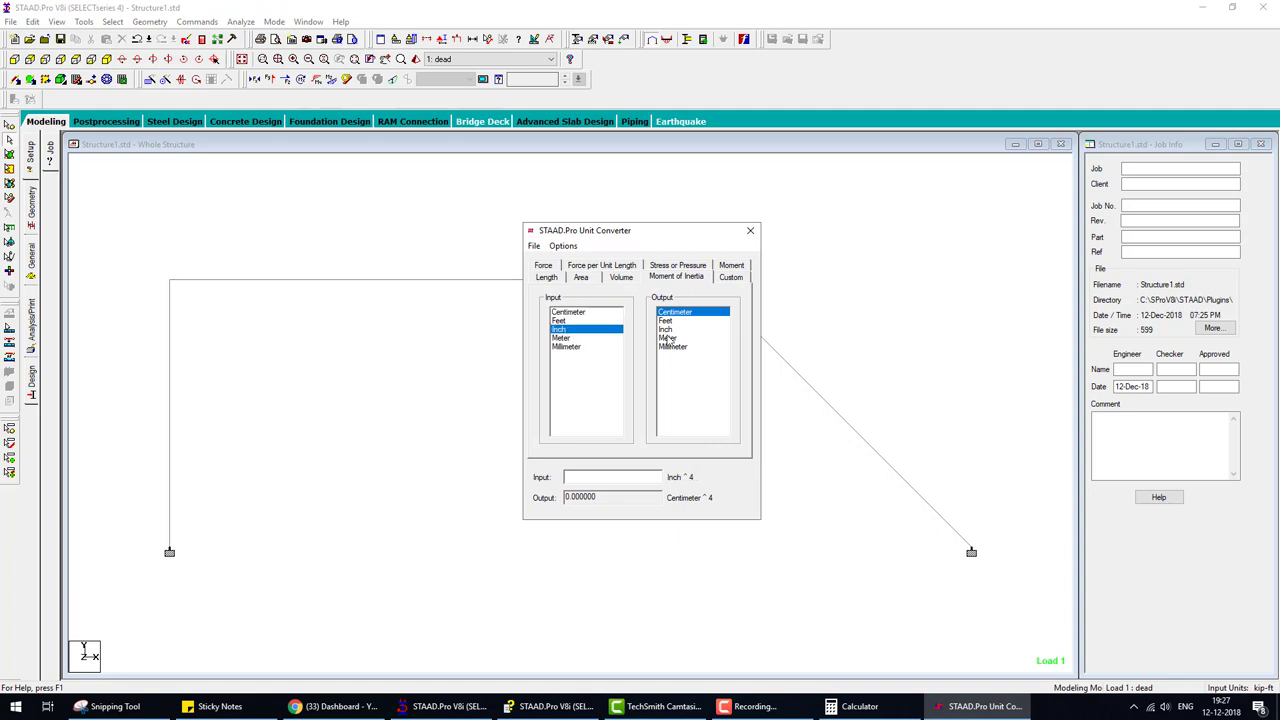
click(665, 321)
text(11)
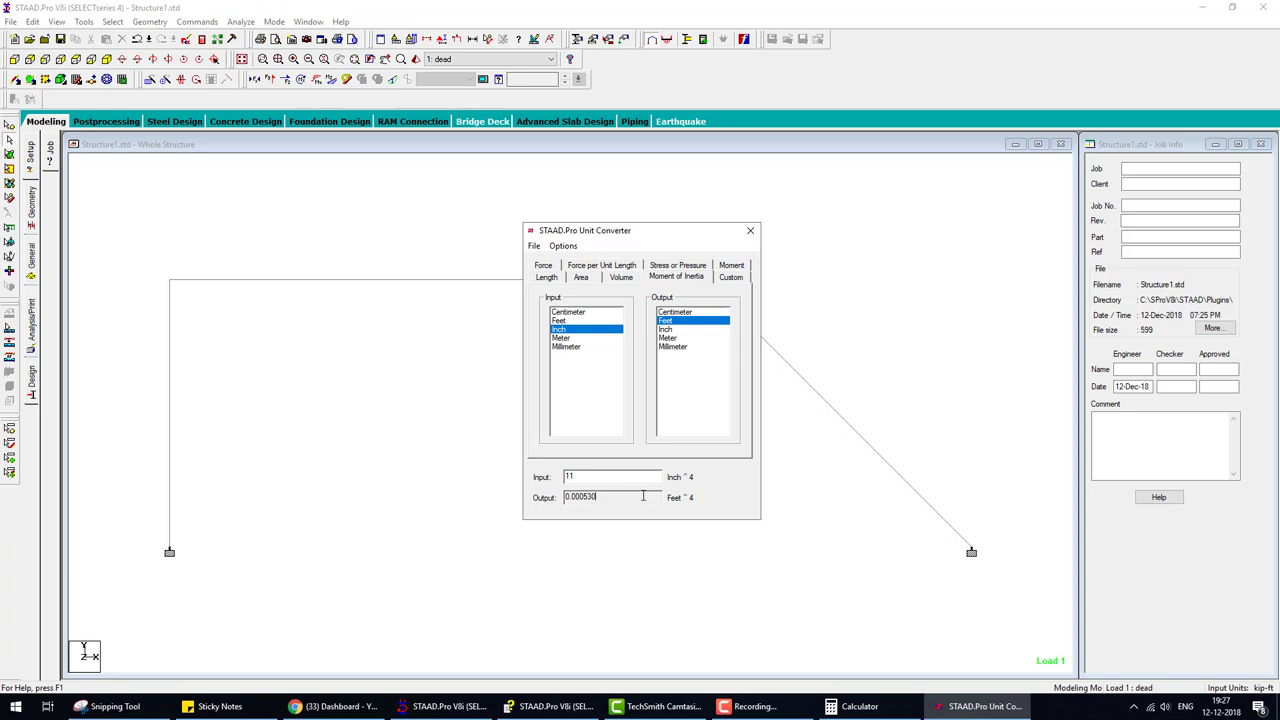
Step: Copy the 0.000530 result and show the Prismatic General CONCRETE member properties
drag(643, 496, 566, 497)
right_click(575, 501)
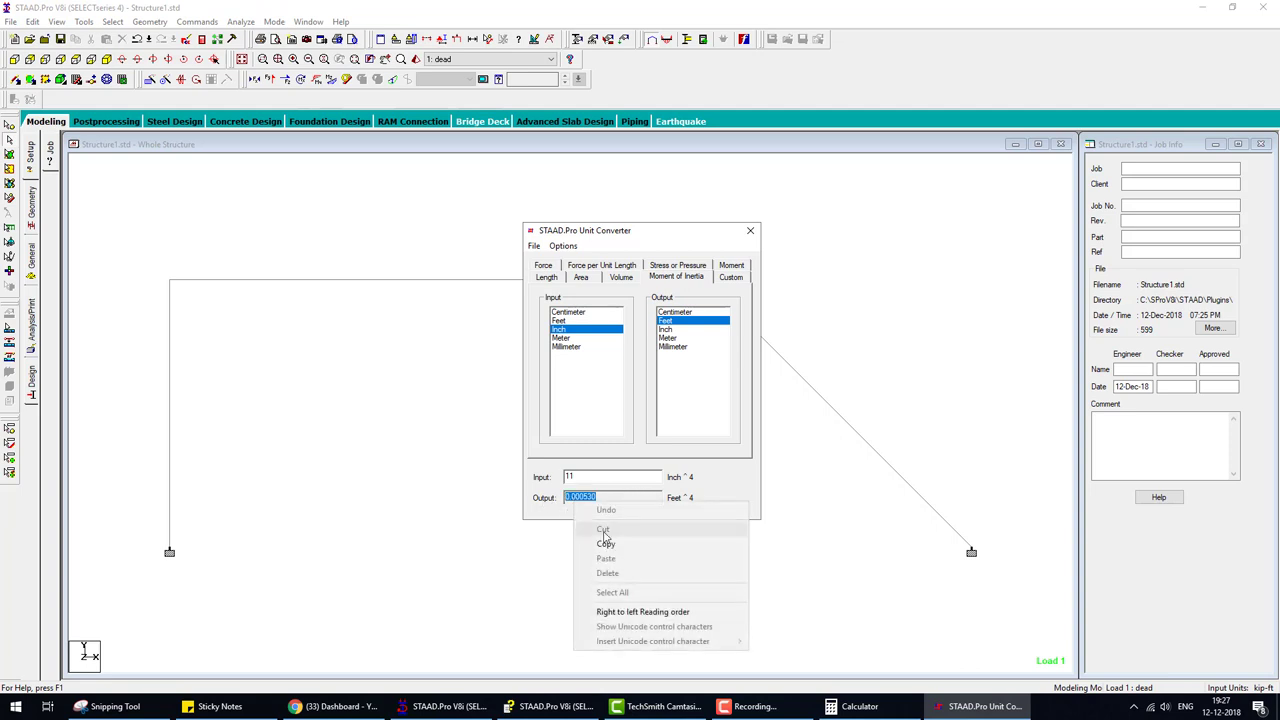
click(614, 545)
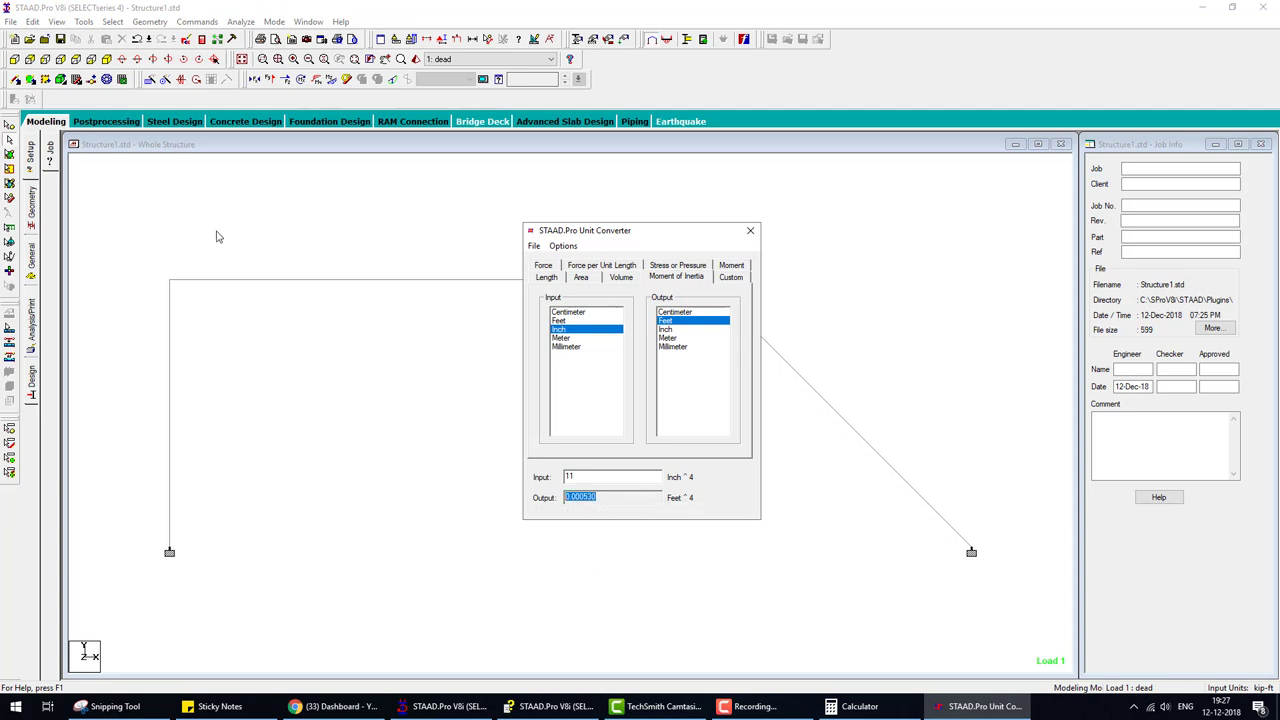
click(36, 217)
click(36, 250)
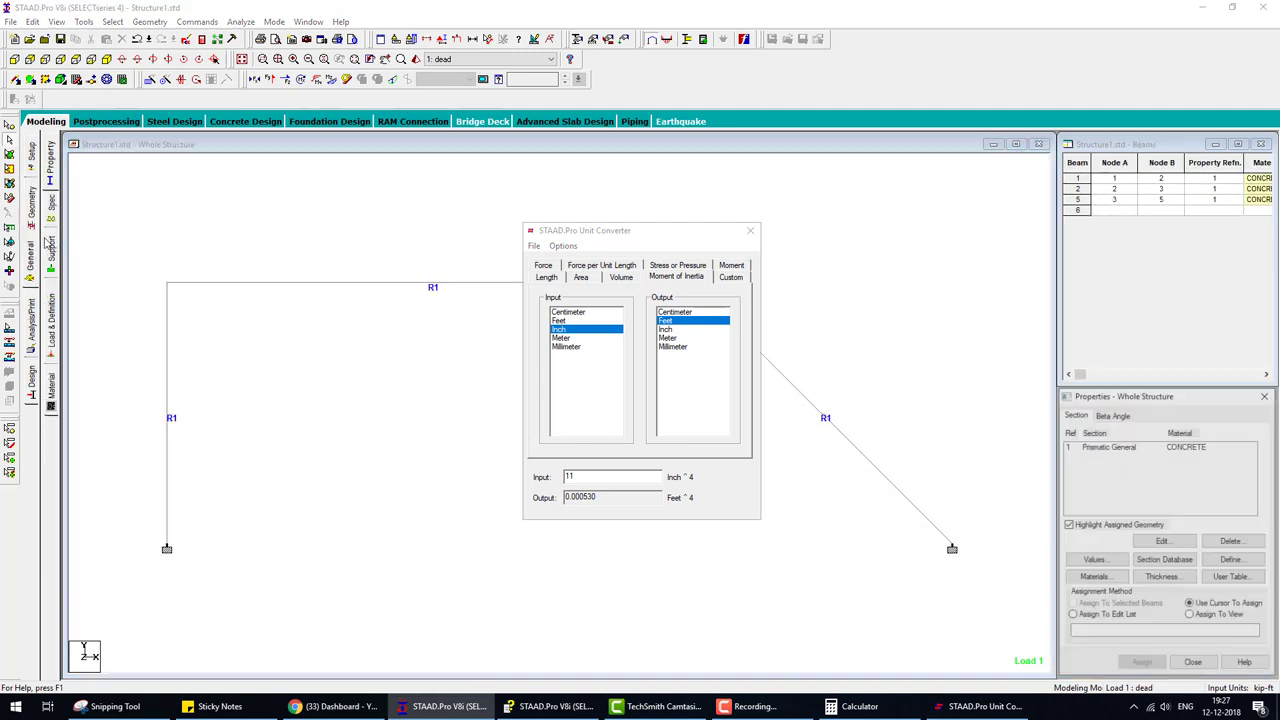
Step: Edit the Prismatic General section and enter AX 0.000530, checking the manual's values
double_click(1105, 446)
drag(512, 227, 272, 187)
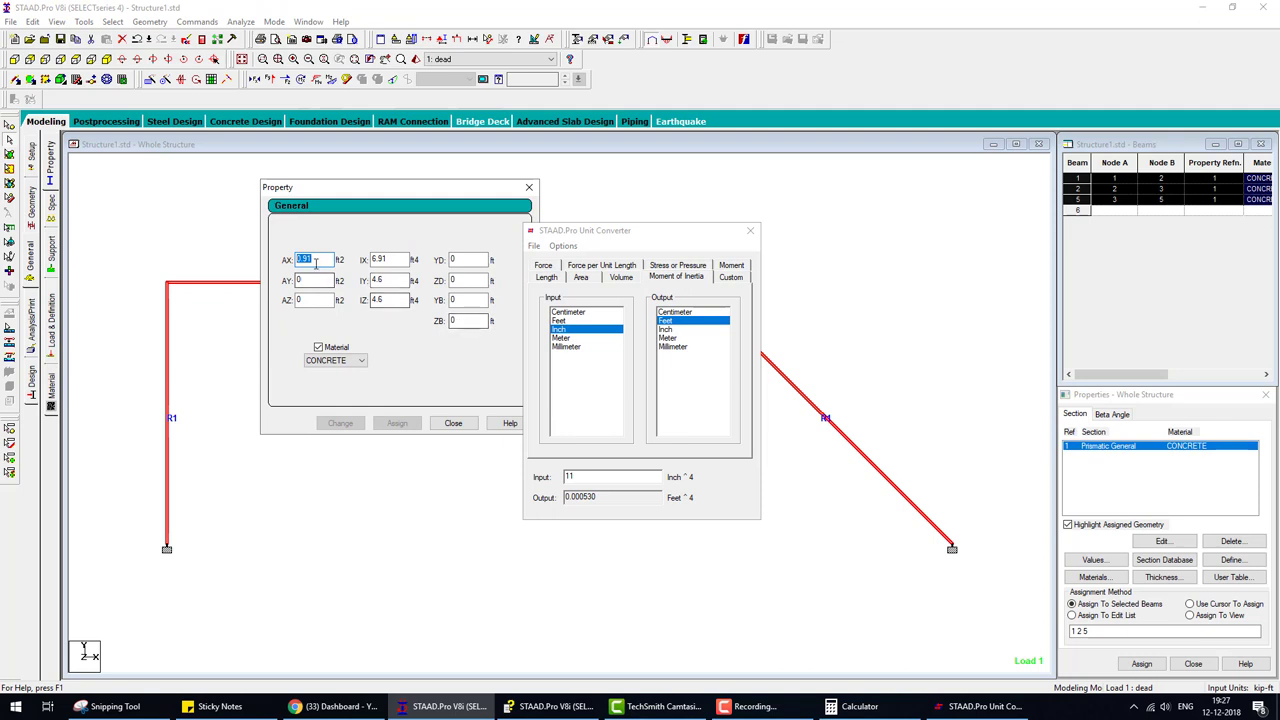
text(0)
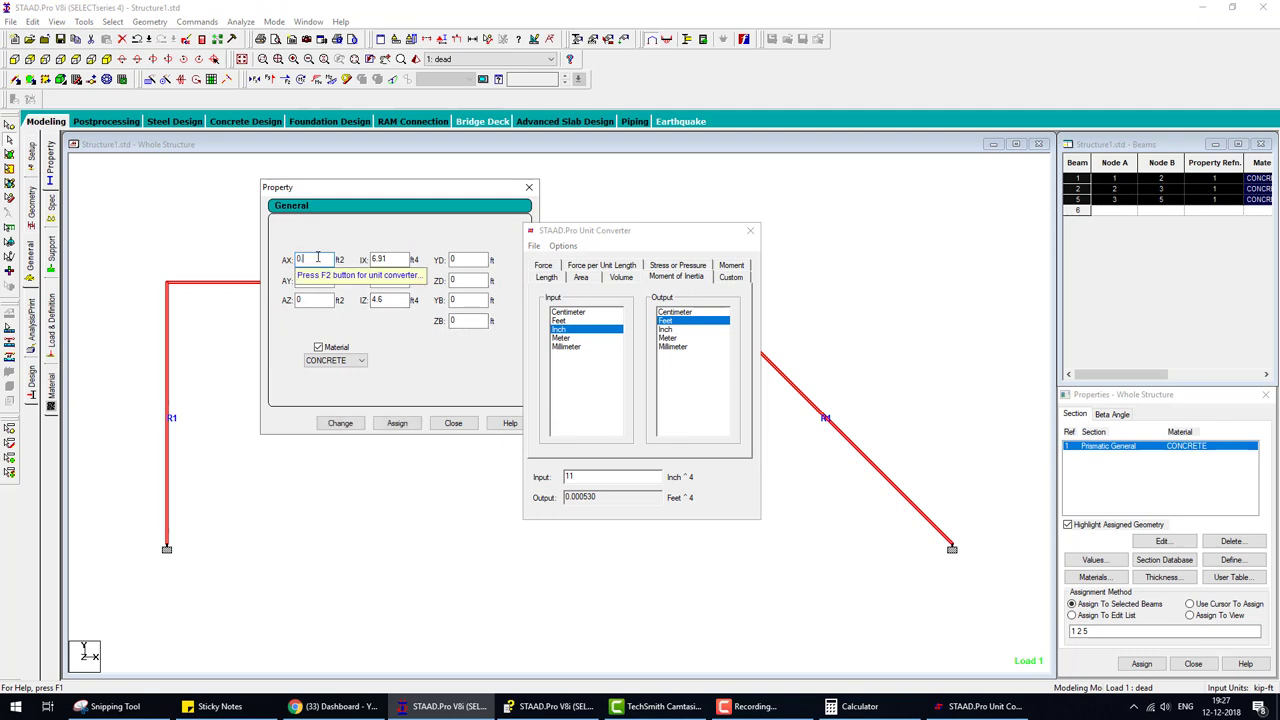
text(00)
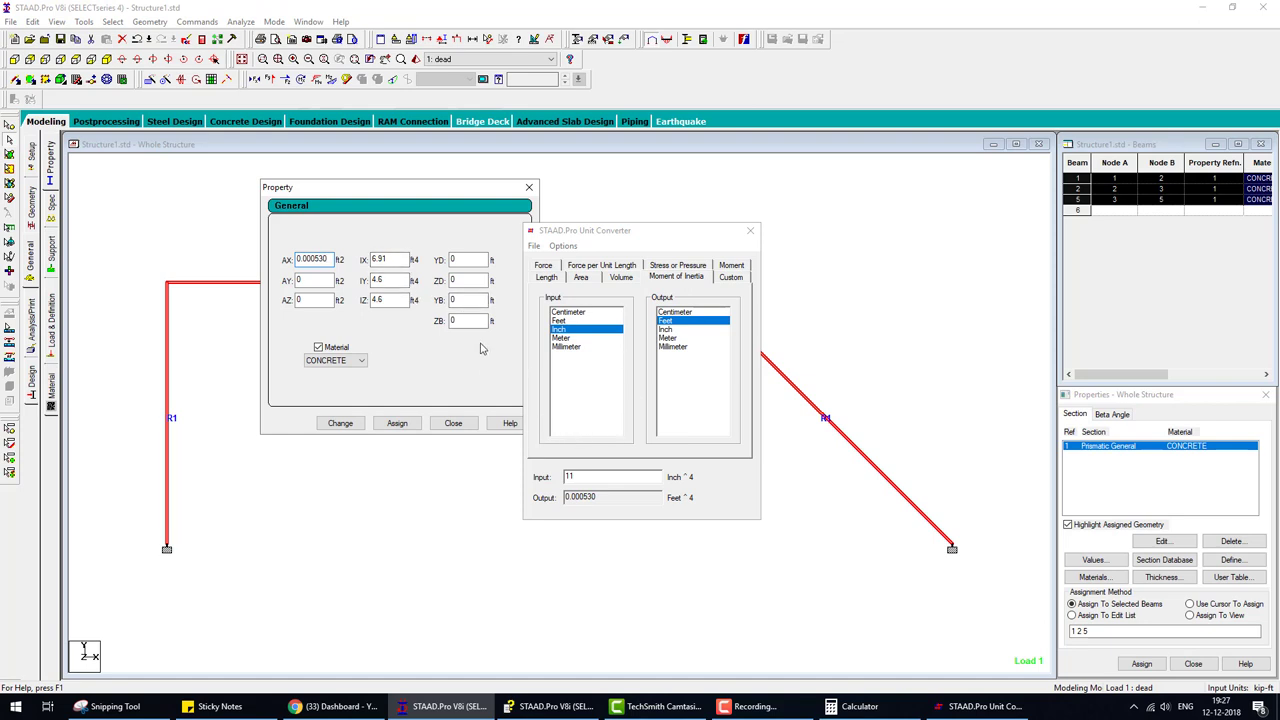
click(550, 706)
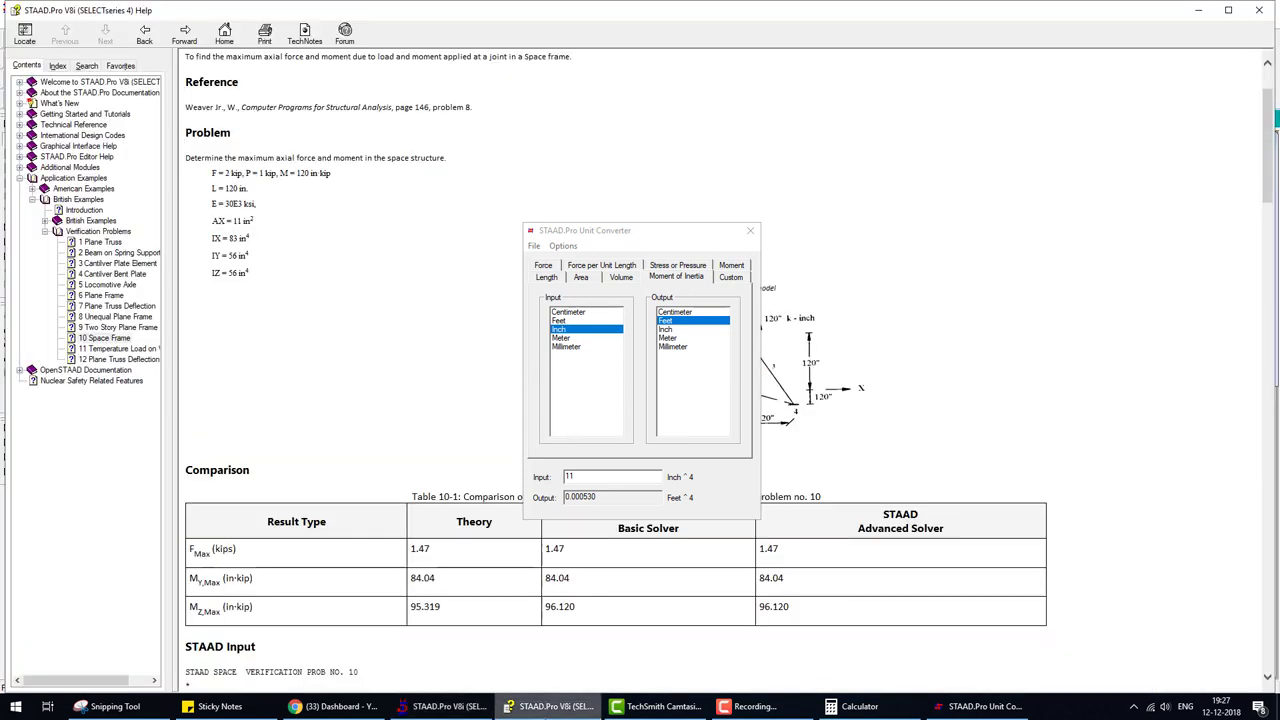
click(449, 706)
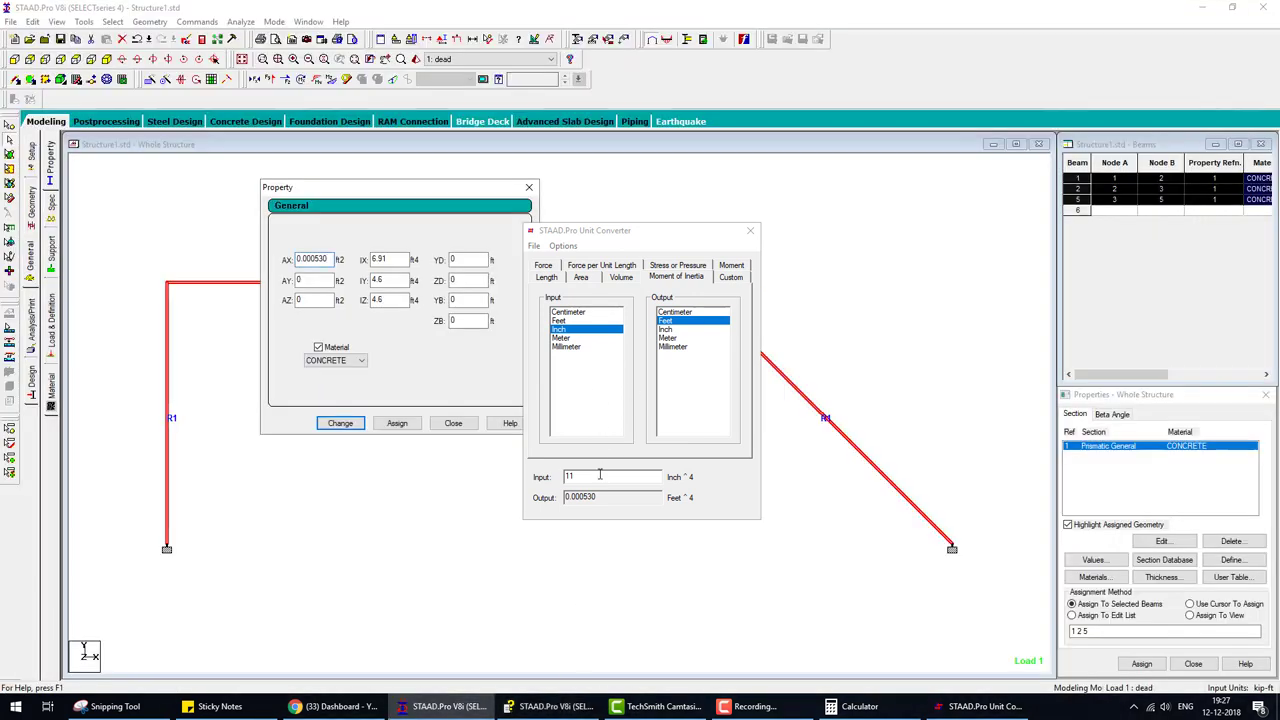
Step: Enter converted IX 0.00403 and IY and IZ 0.002701 in the section
click(530, 480)
text(83)
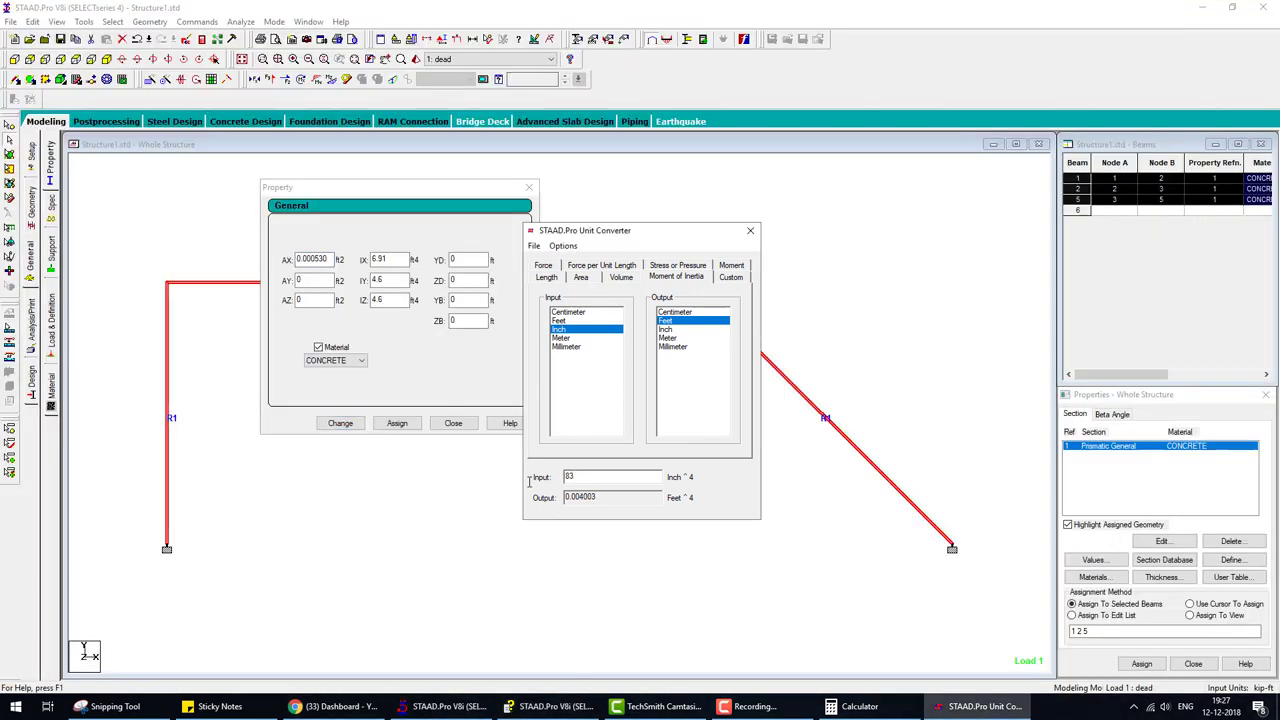
click(408, 380)
text(0.00403)
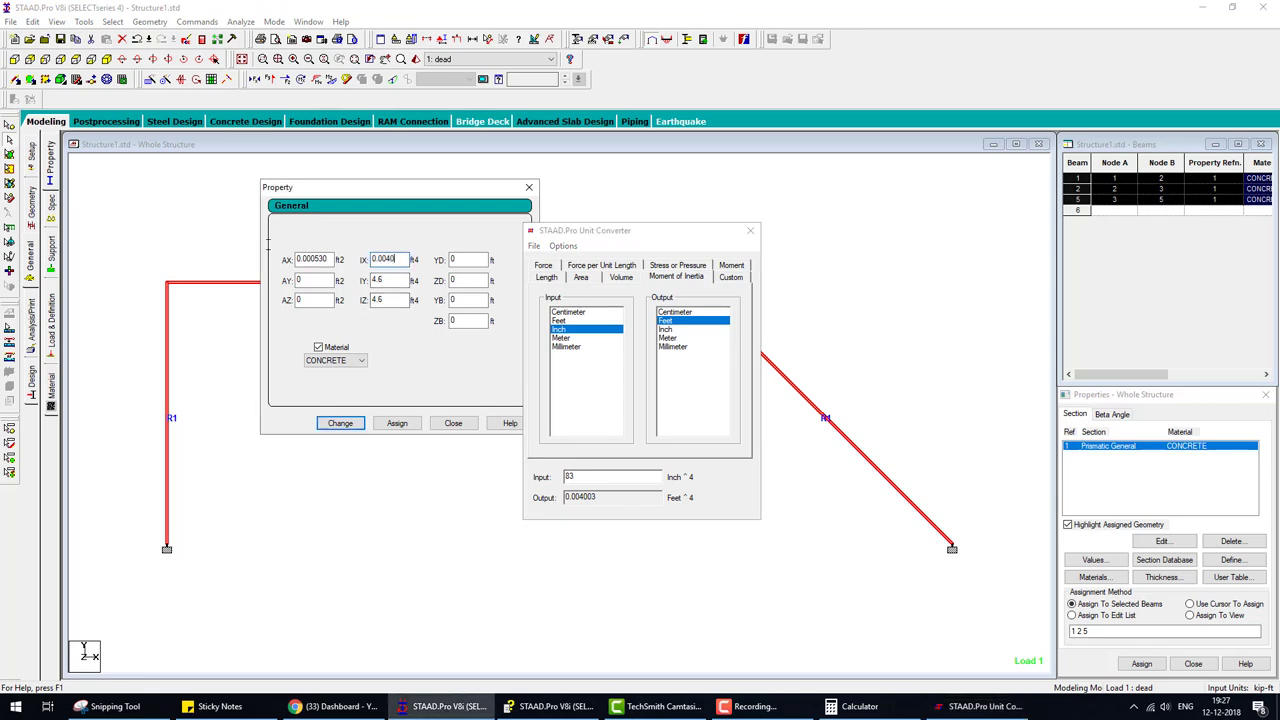
double_click(569, 476)
text(56)
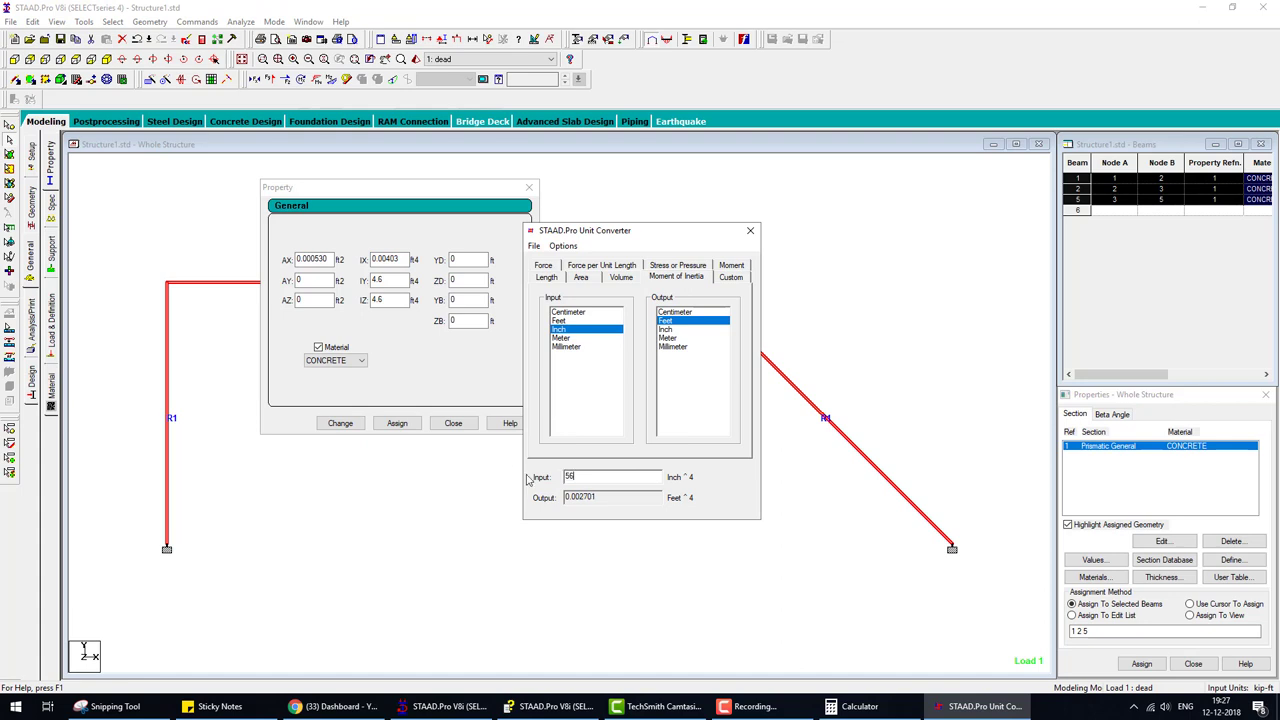
double_click(380, 280)
text(0.002701)
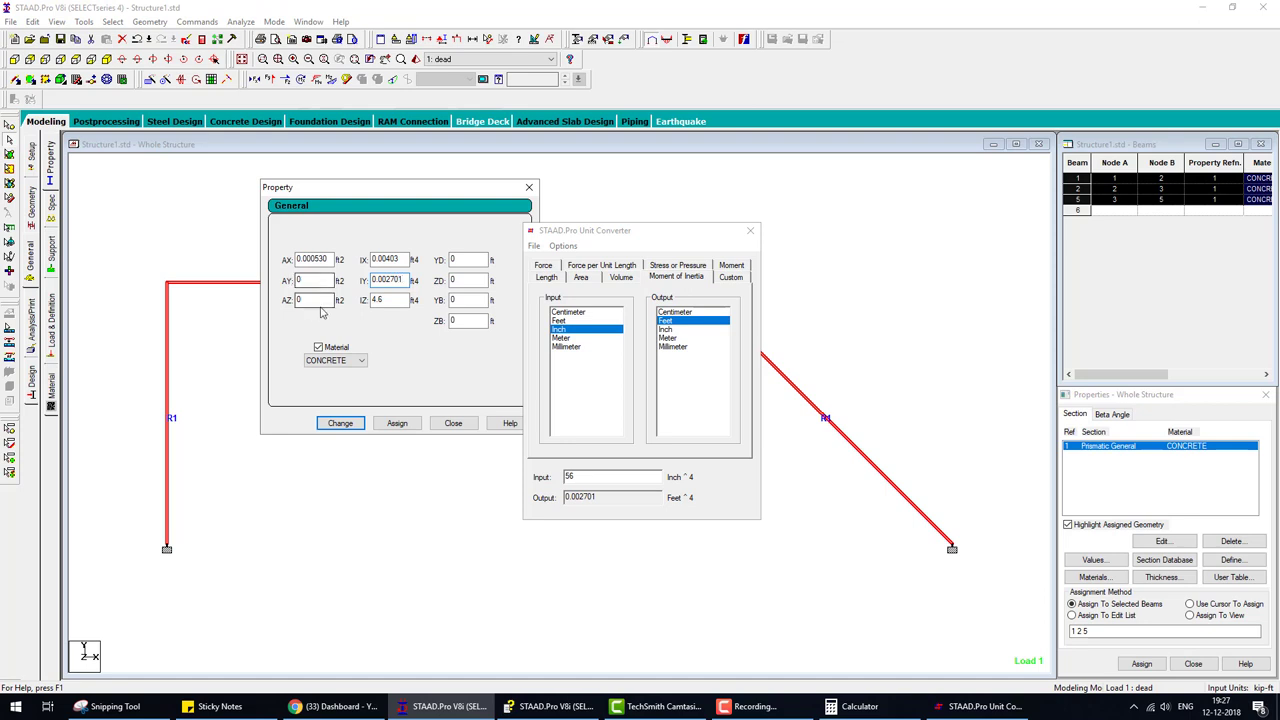
key(Tab)
text(002)
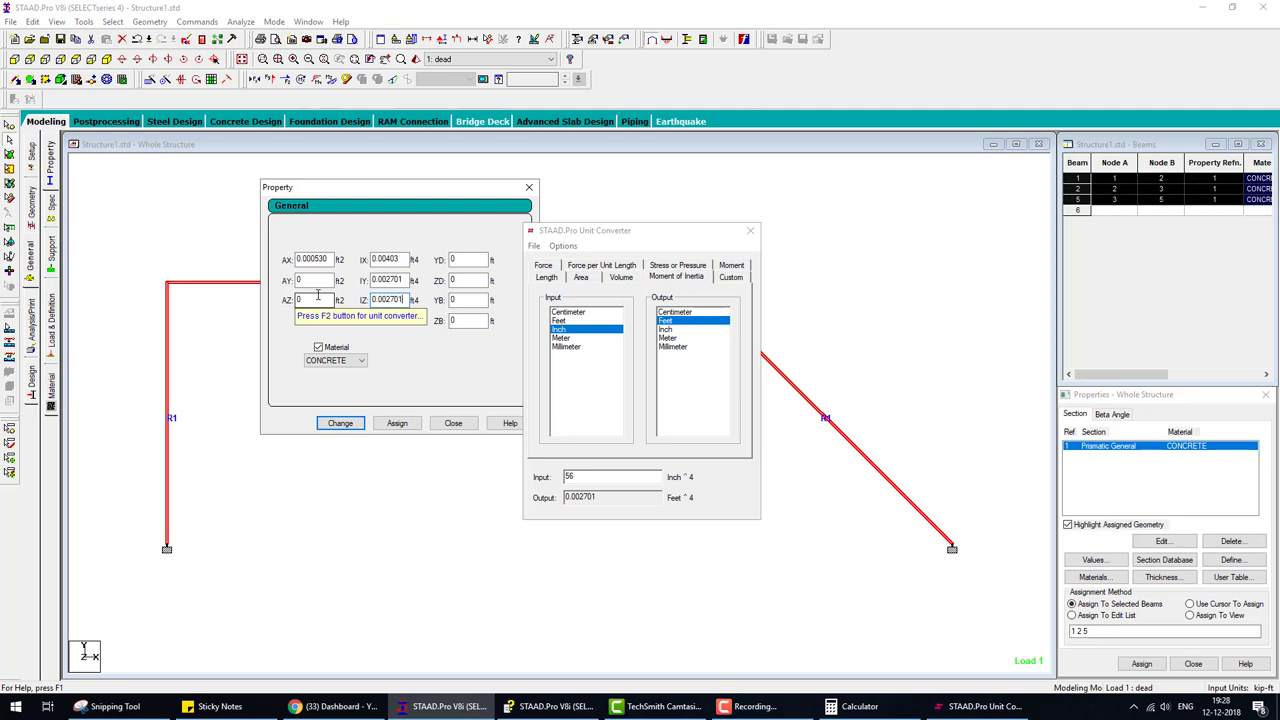
Step: Apply the new section values, accept deleting old results, and close the property editor and converter
click(340, 423)
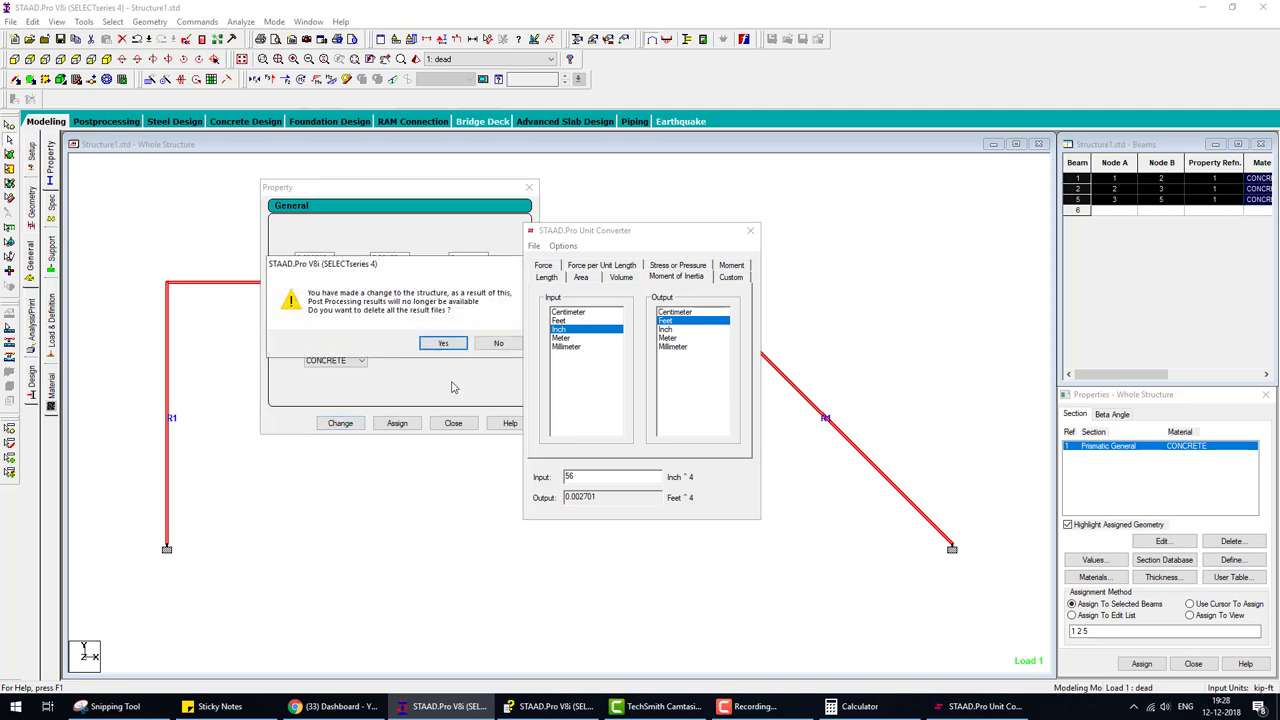
click(441, 342)
click(453, 423)
click(750, 230)
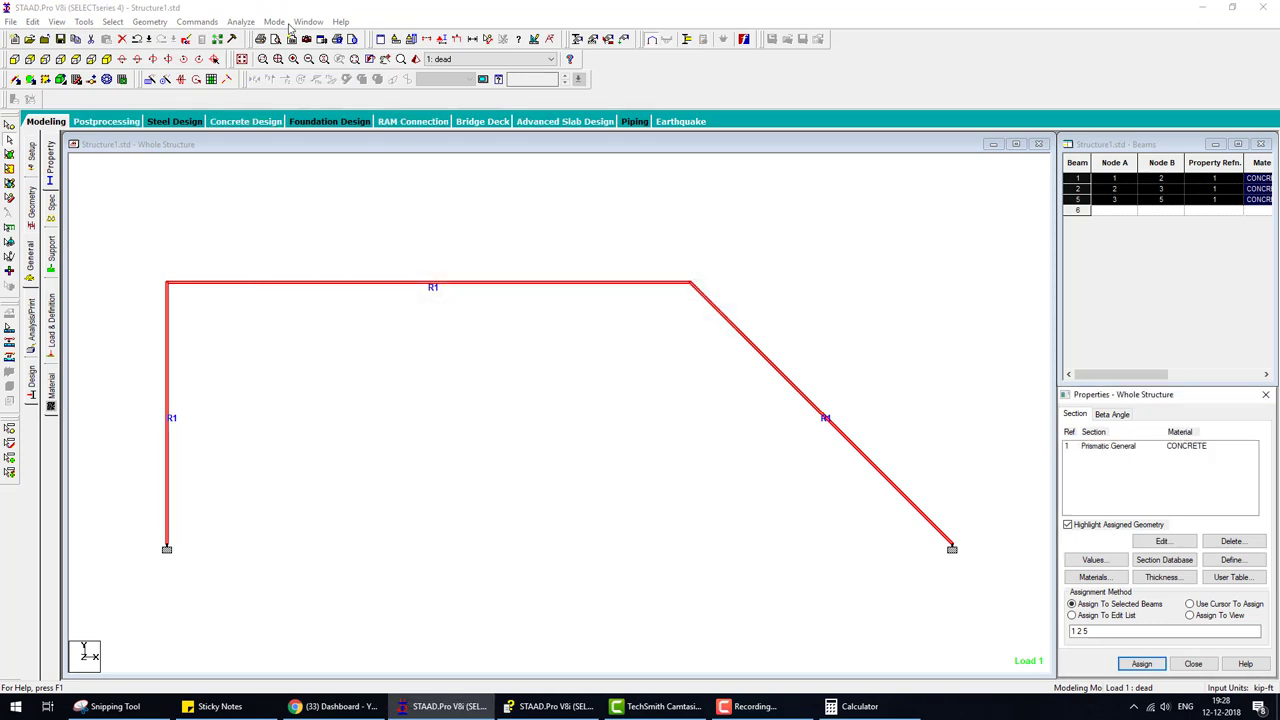
click(252, 27)
Step: Rerun the analysis and switch to postprocessing results
click(558, 370)
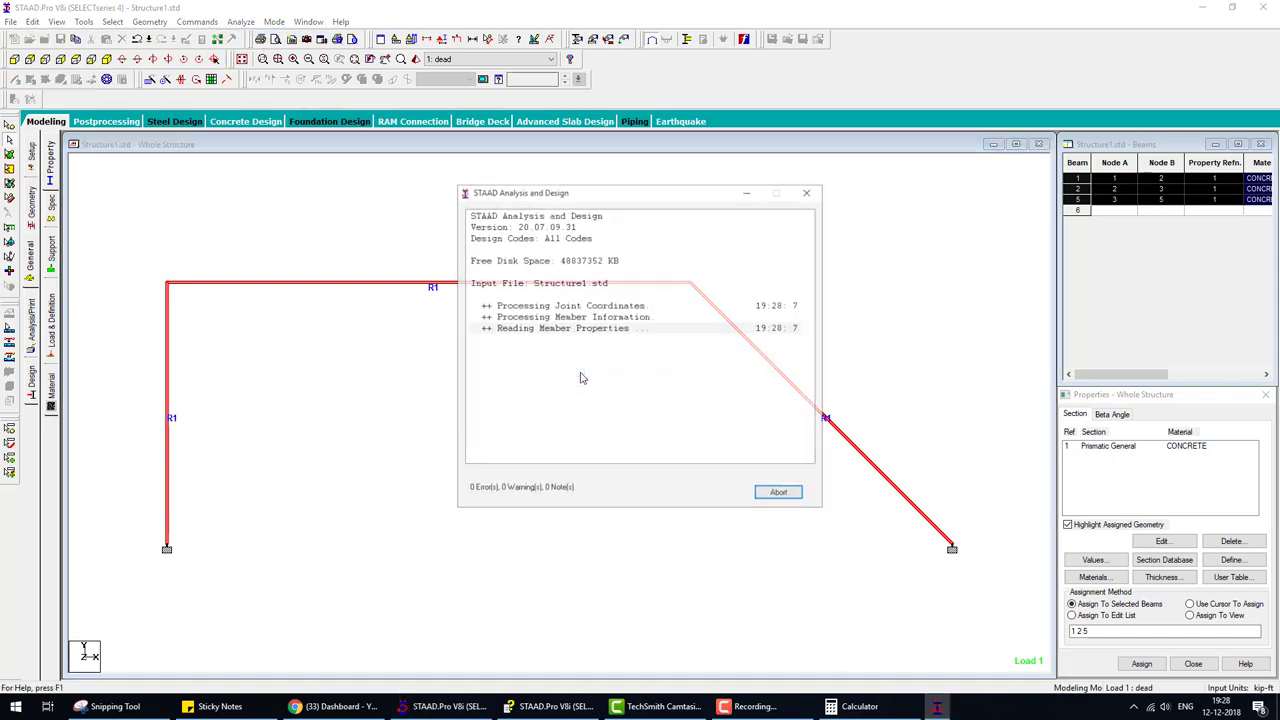
click(779, 493)
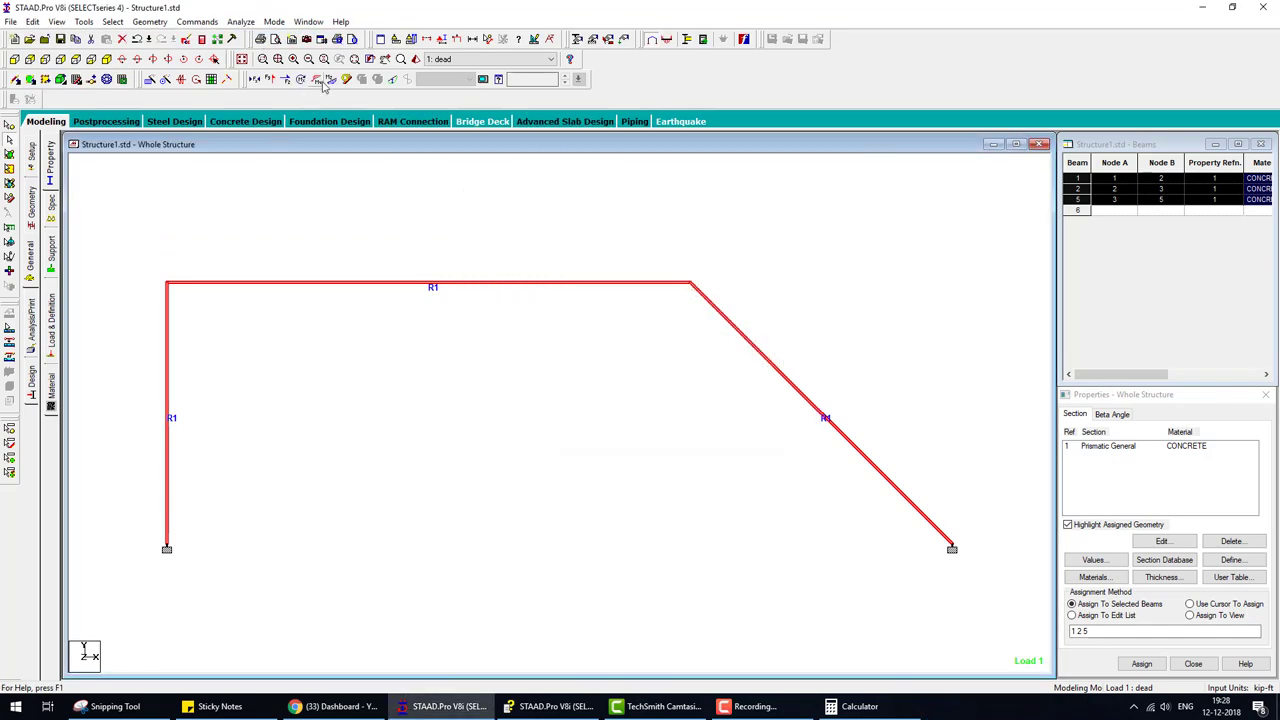
click(331, 79)
click(522, 368)
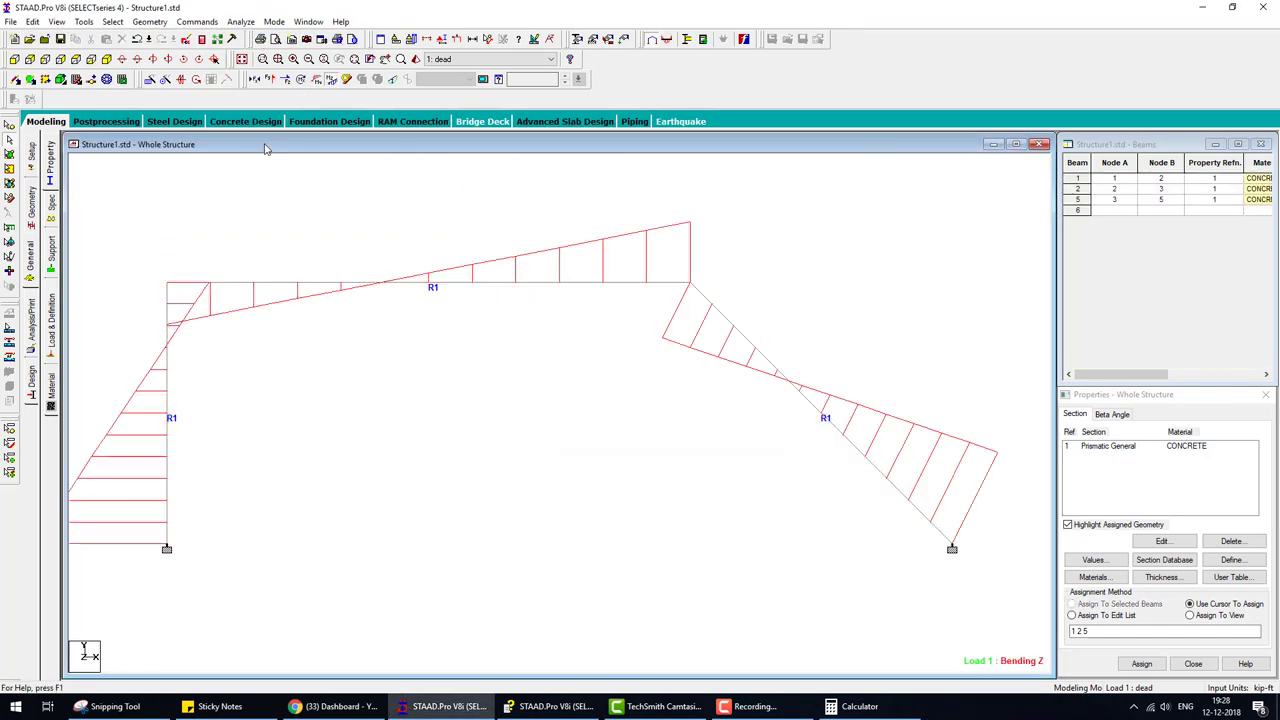
click(141, 121)
click(655, 456)
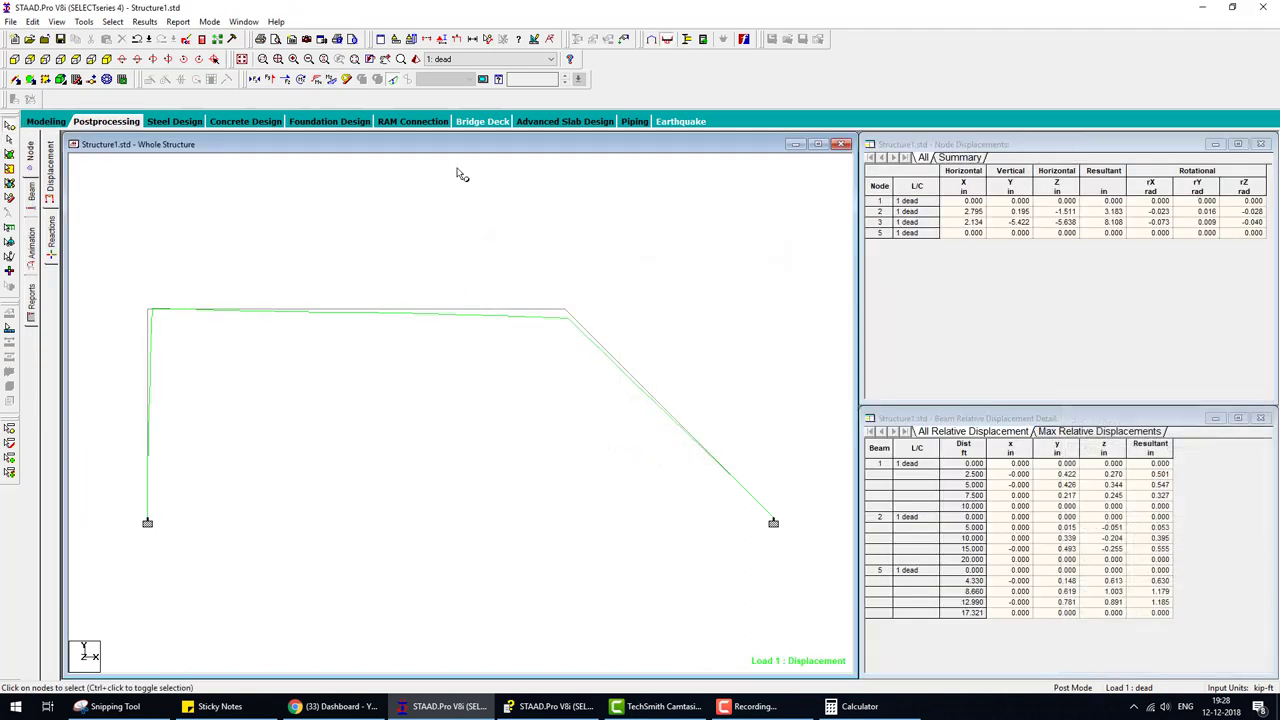
Step: Show the Bending Z diagram annotated with maximum bending moments
click(394, 84)
click(331, 79)
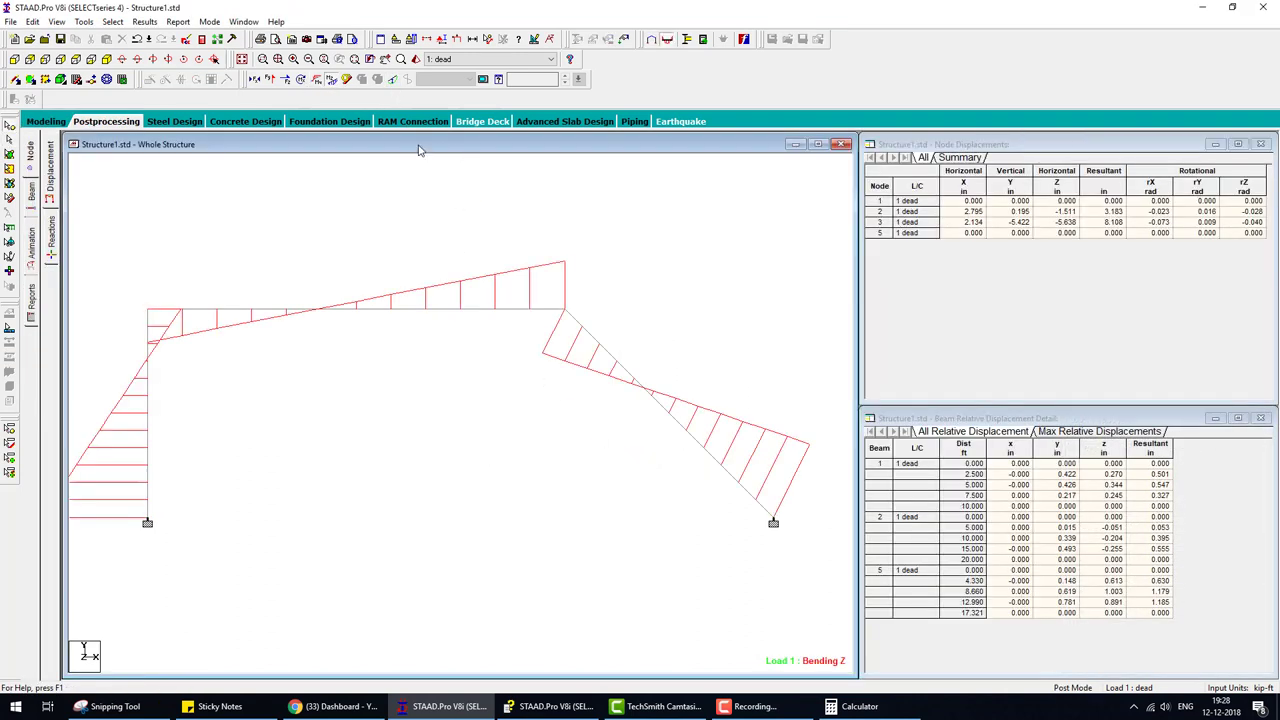
click(144, 21)
click(240, 236)
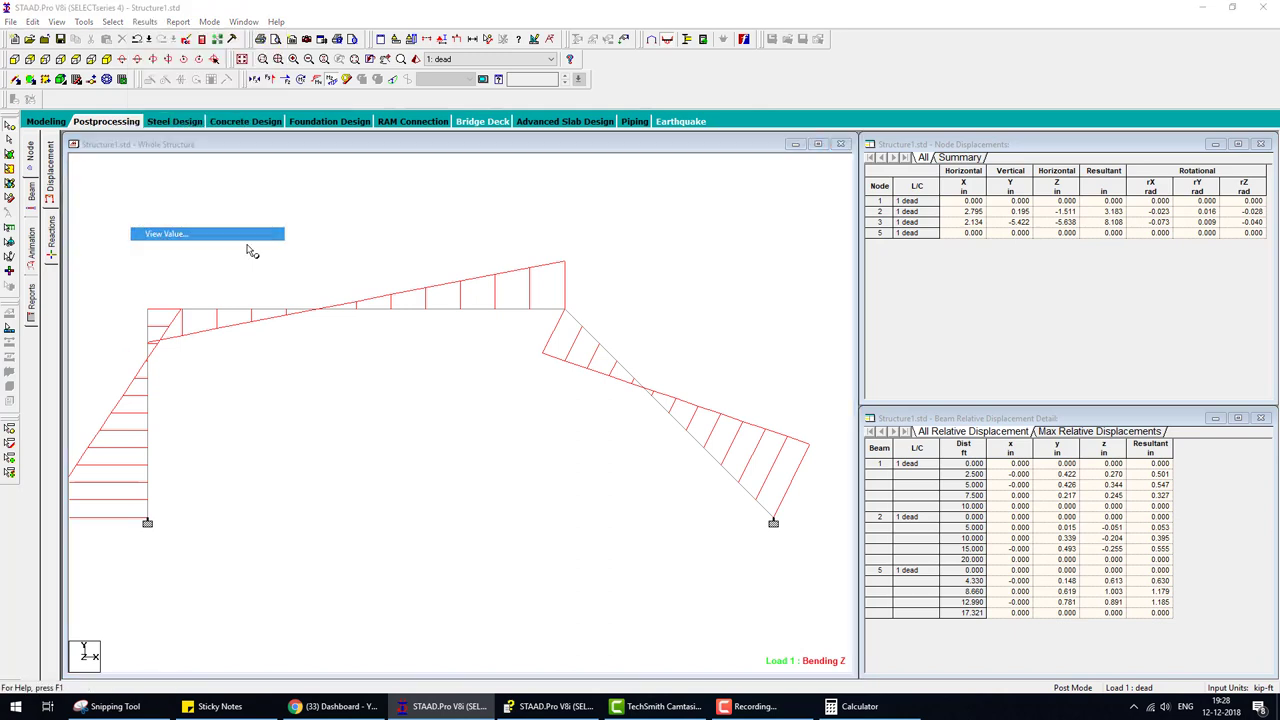
click(590, 249)
click(602, 280)
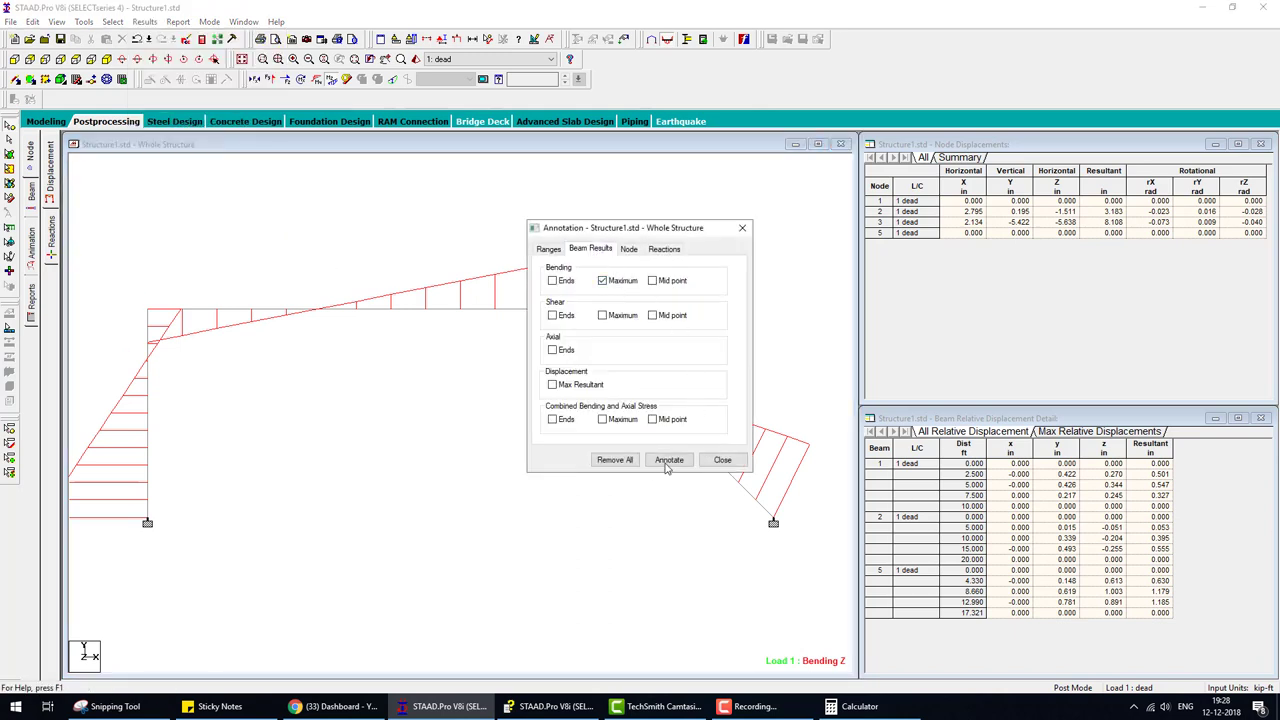
click(667, 460)
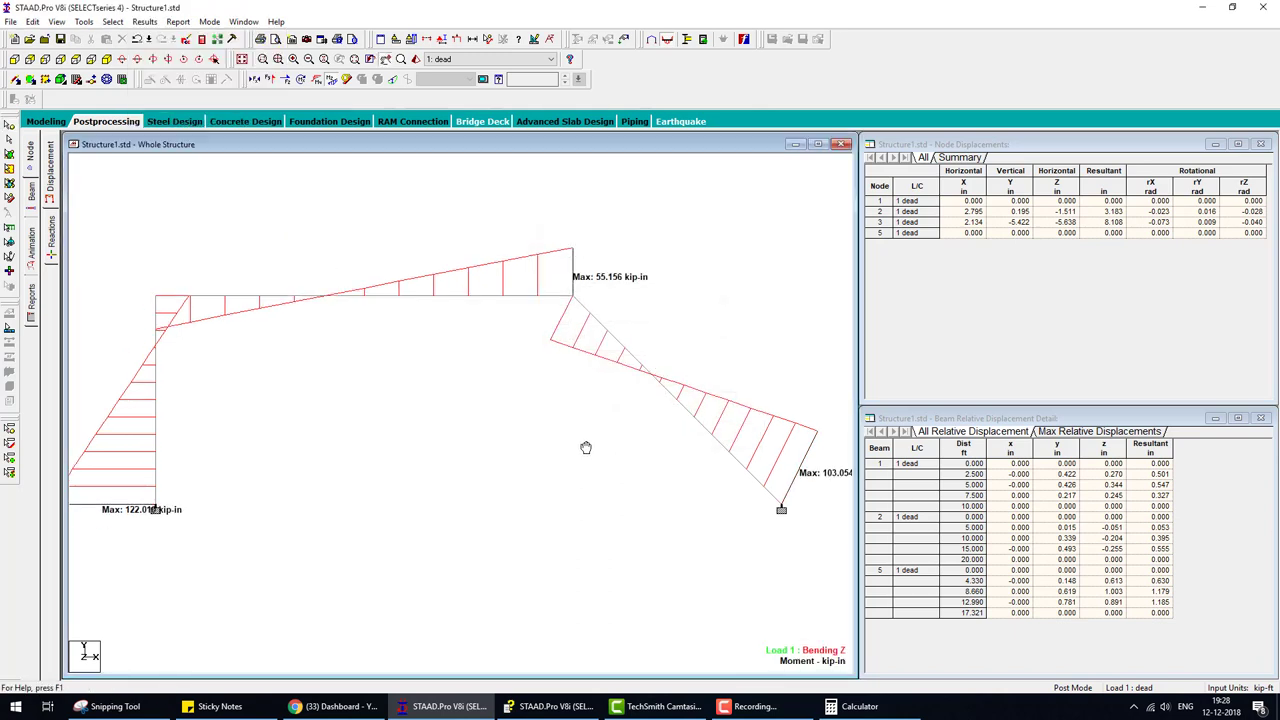
Step: Compare the moments against verification problem 10 in Help, then return to Modeling
key(F1)
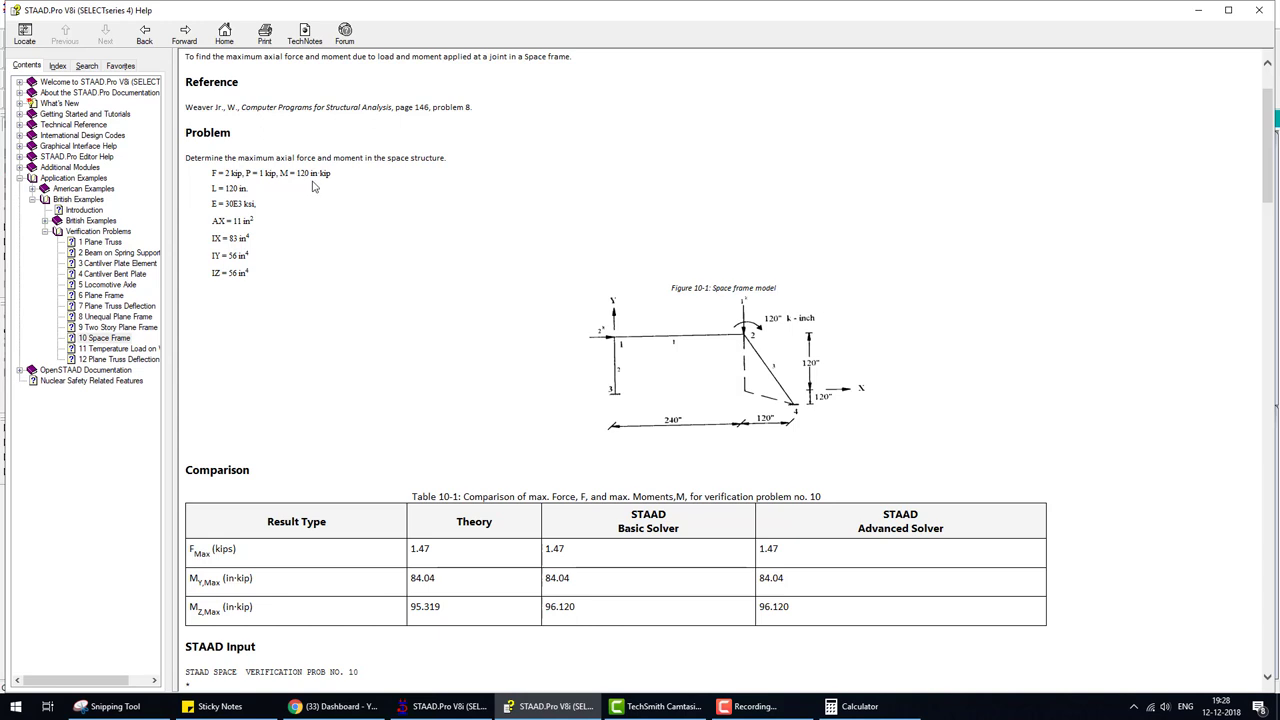
click(490, 700)
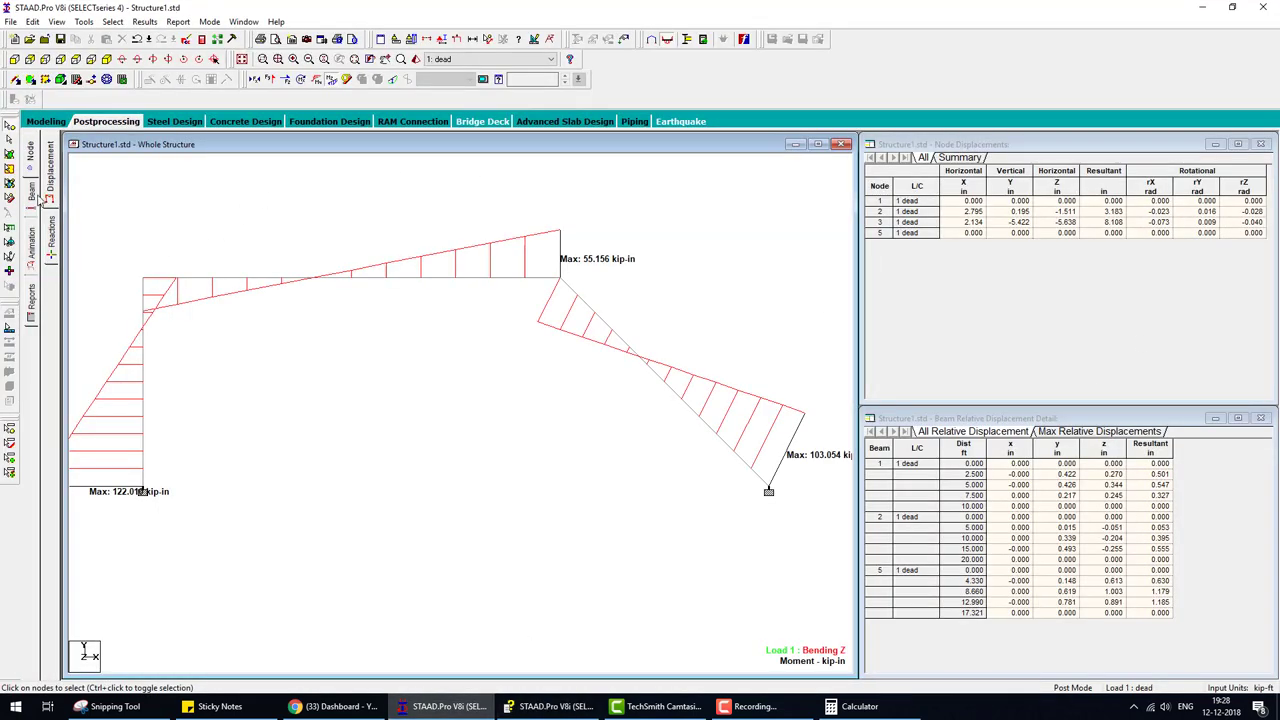
click(44, 122)
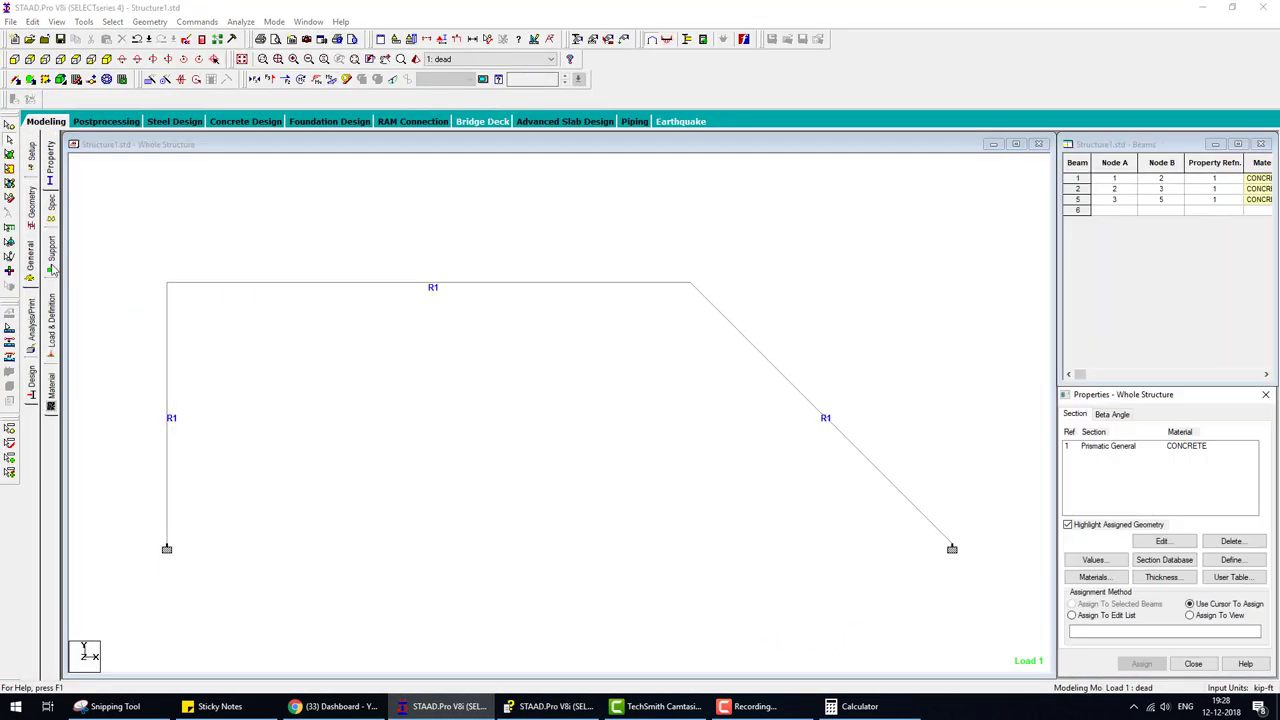
Step: Open the dead case's FY and MZ node load at node 3 for editing
click(52, 320)
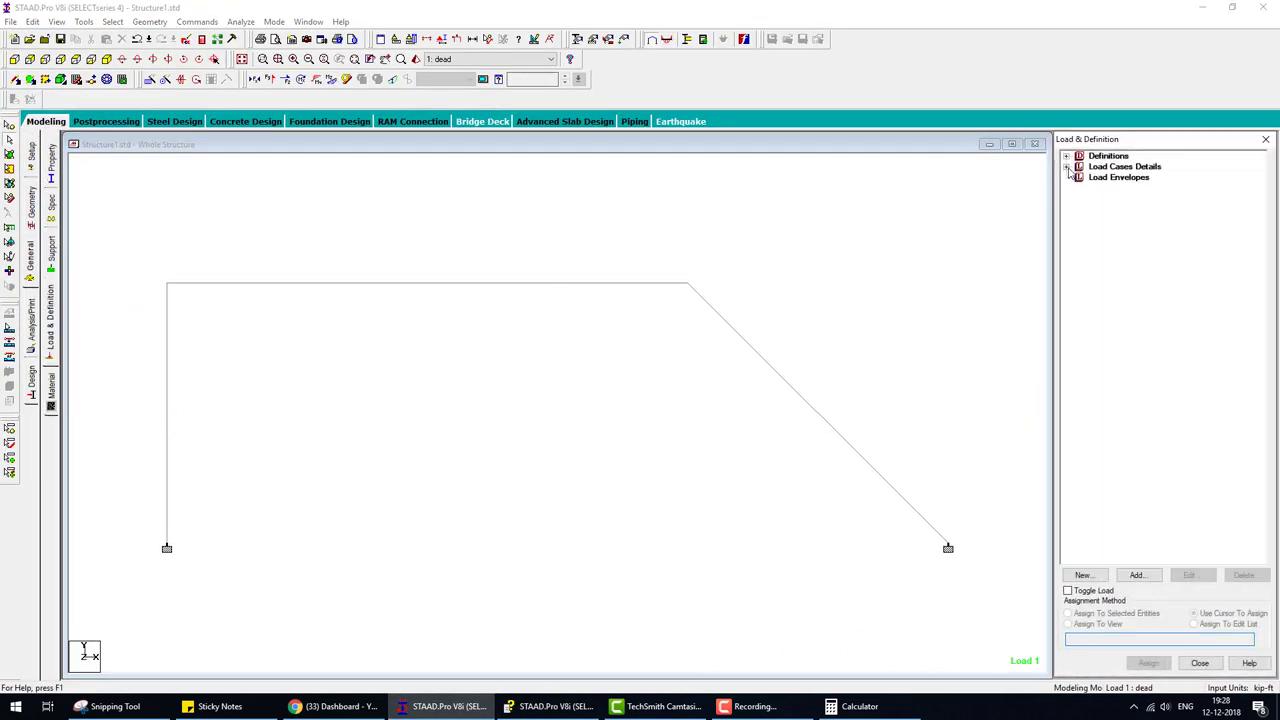
click(1067, 167)
click(1093, 177)
click(1137, 199)
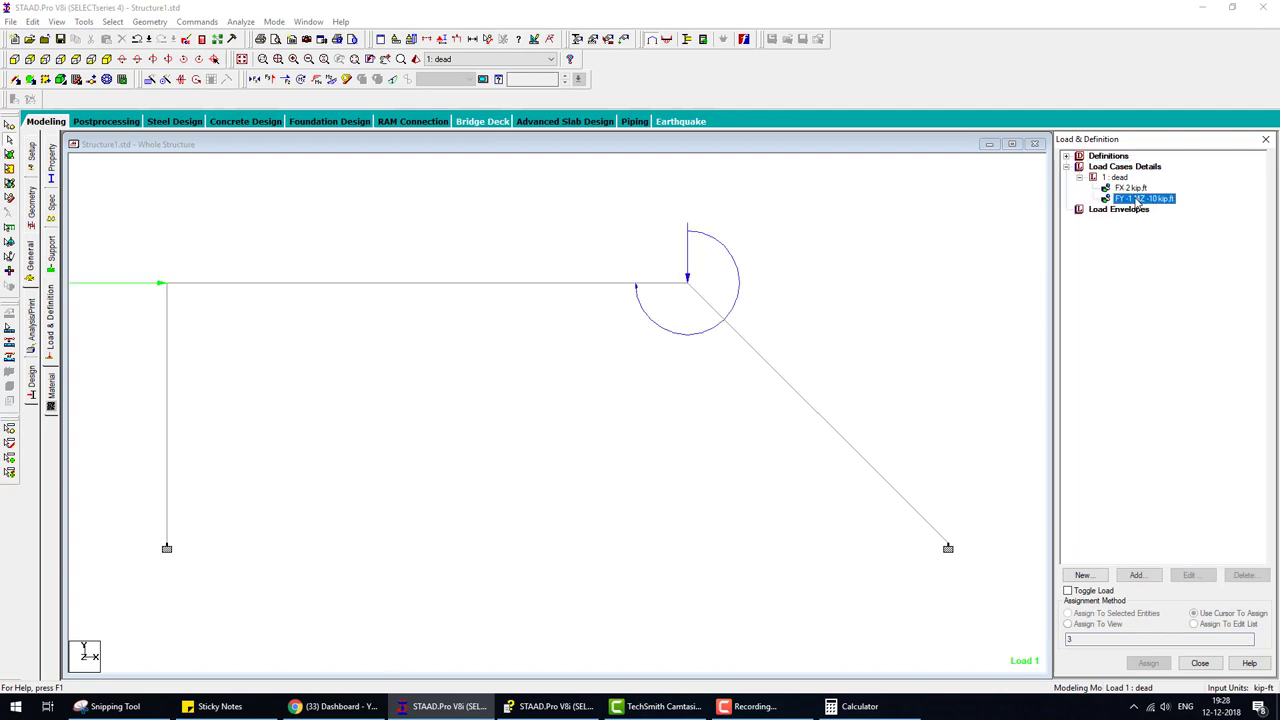
double_click(1137, 200)
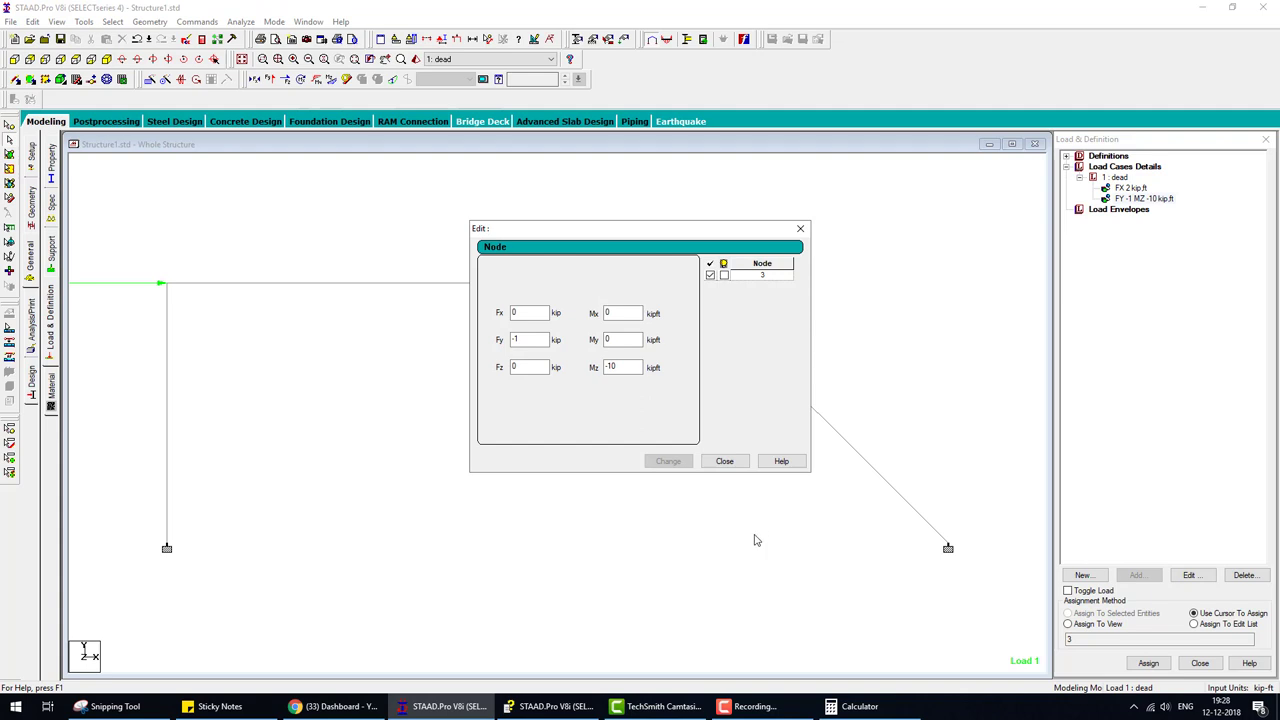
Step: Convert the 120 kip-in moment to 10 kip-ft and close the converter and node load dialog
click(84, 22)
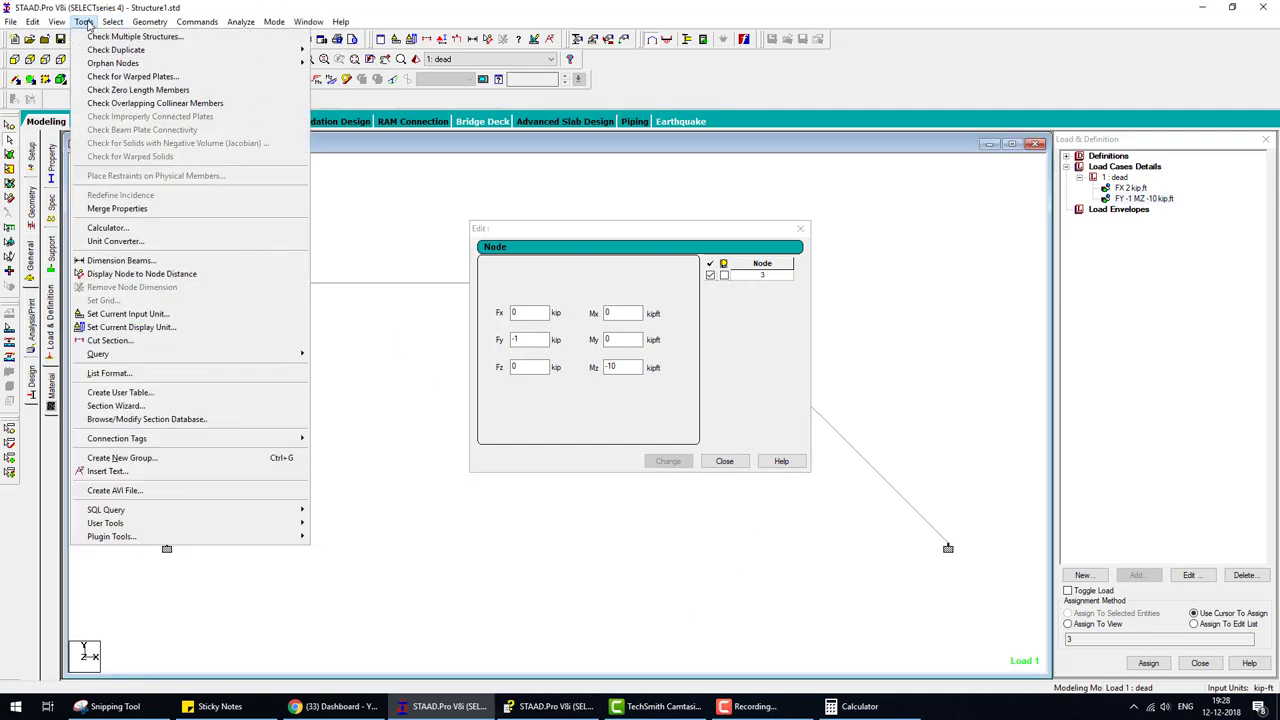
click(112, 241)
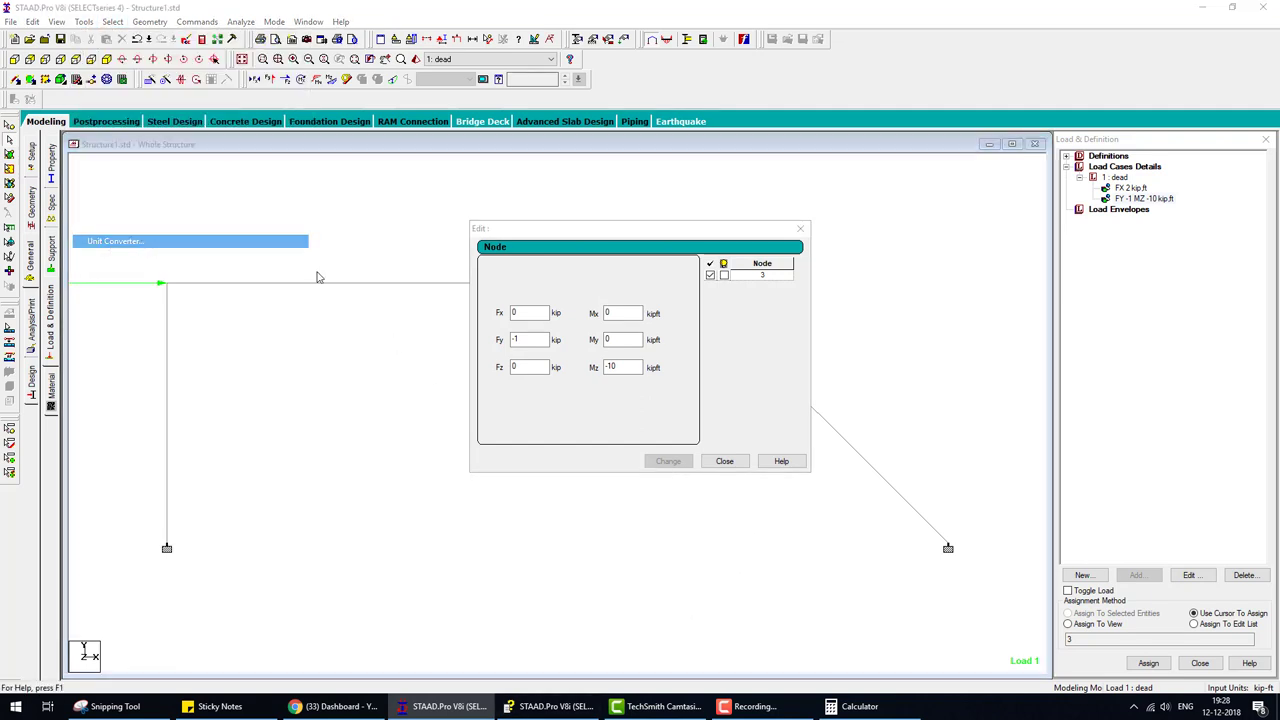
click(731, 265)
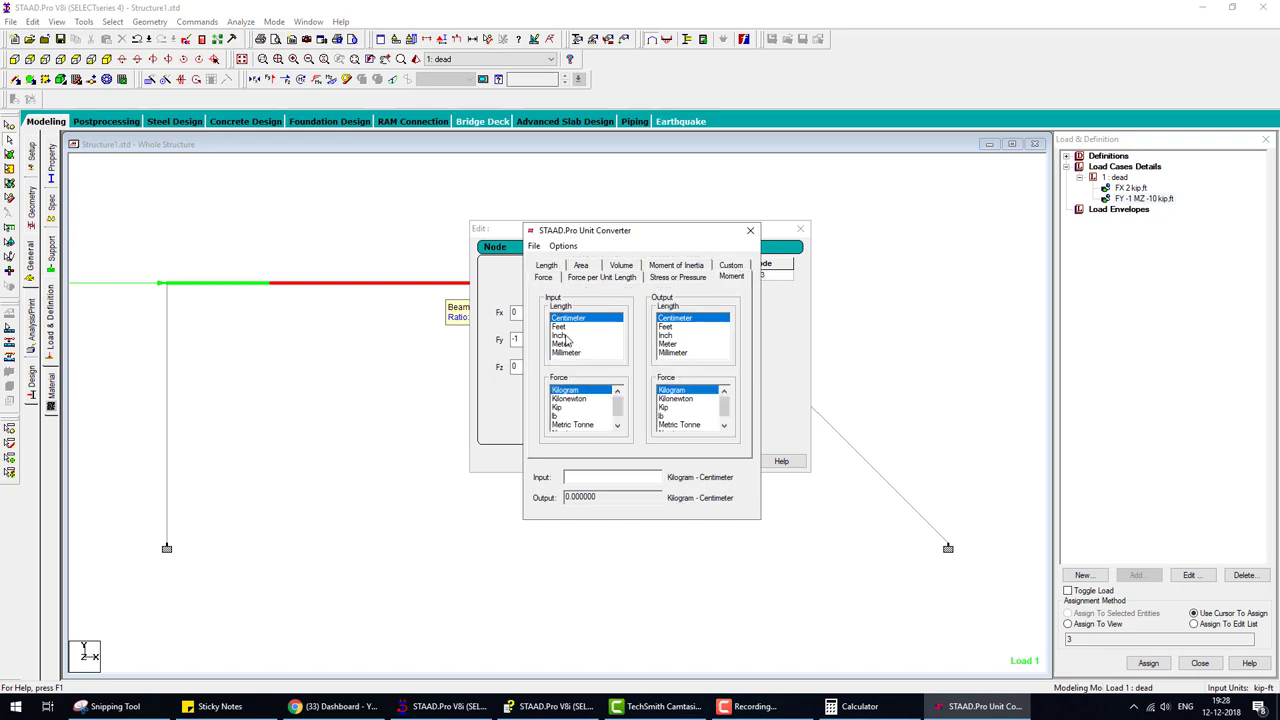
click(564, 336)
click(560, 407)
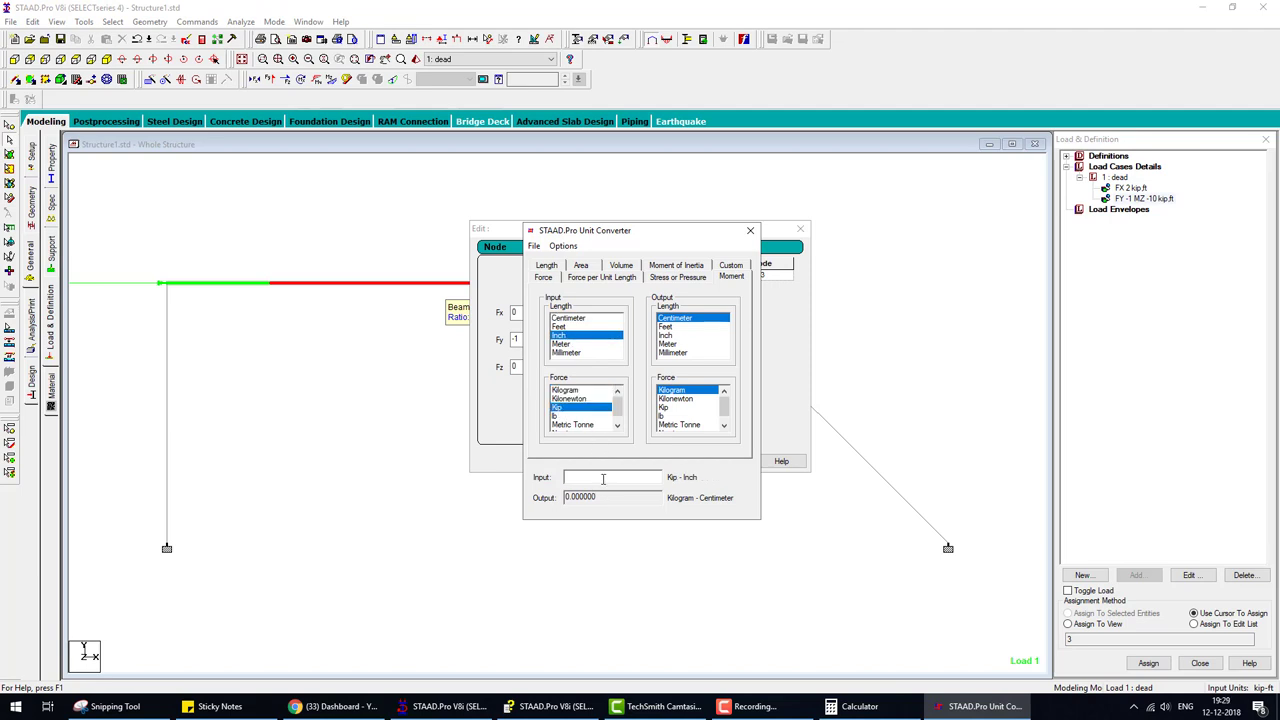
text(120)
click(665, 407)
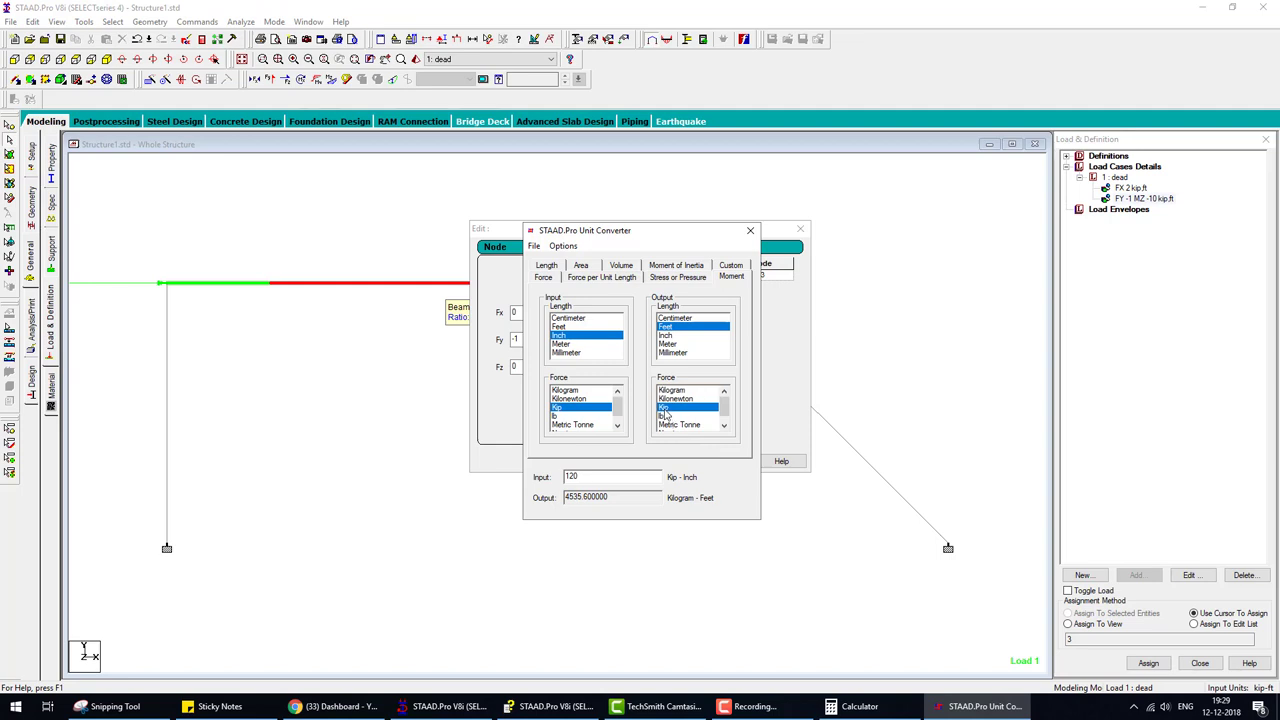
click(750, 230)
click(725, 461)
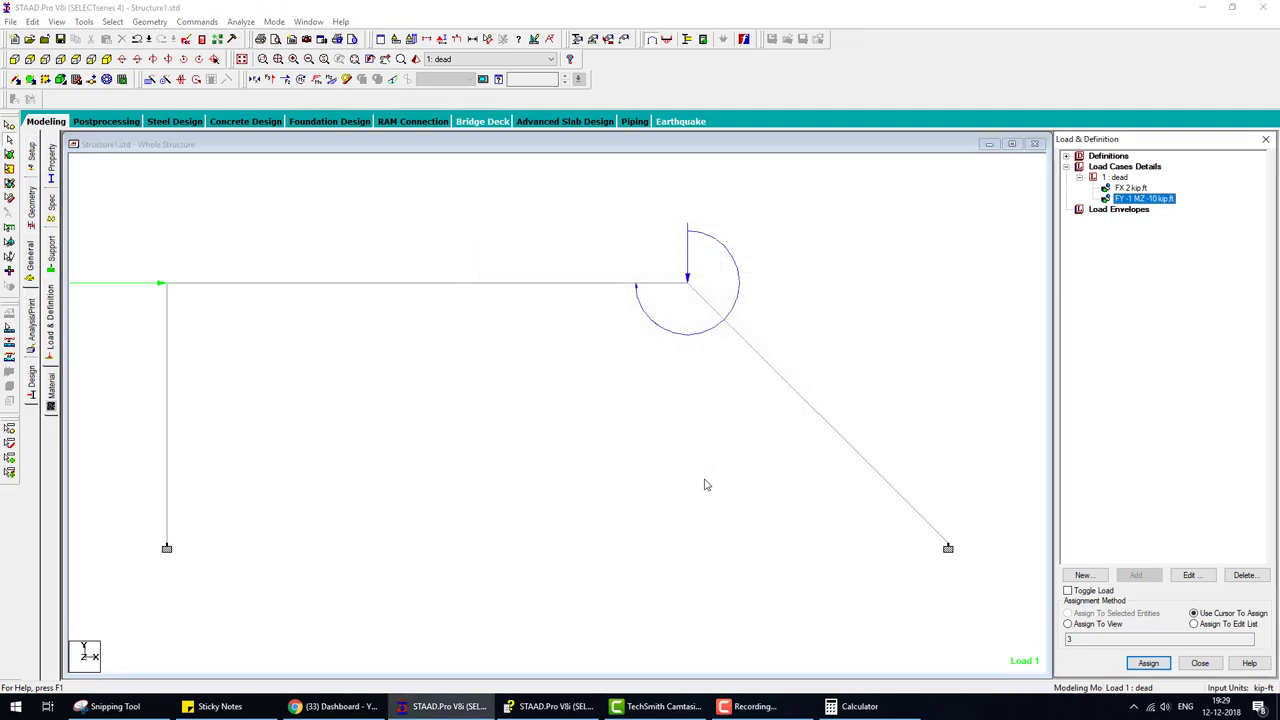
Step: In the STAAD Editor, change concrete E from 453600 to 30000 and reload the file
click(191, 59)
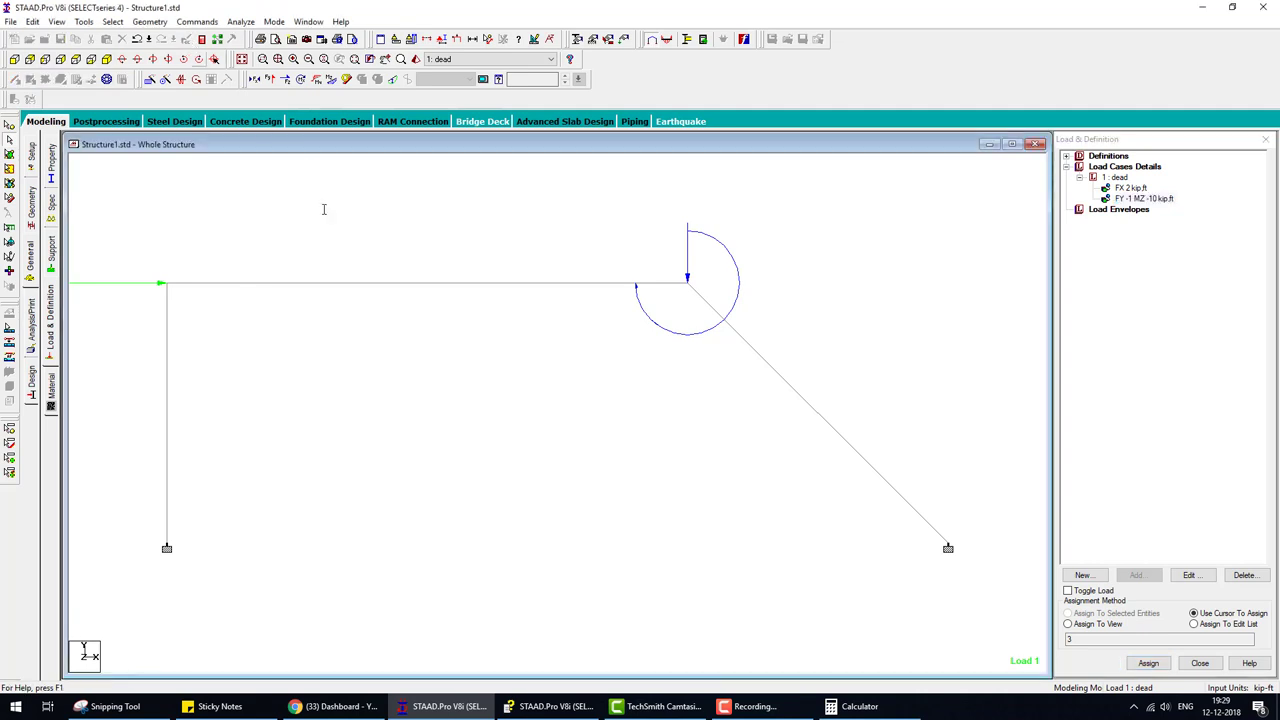
drag(147, 310, 187, 310)
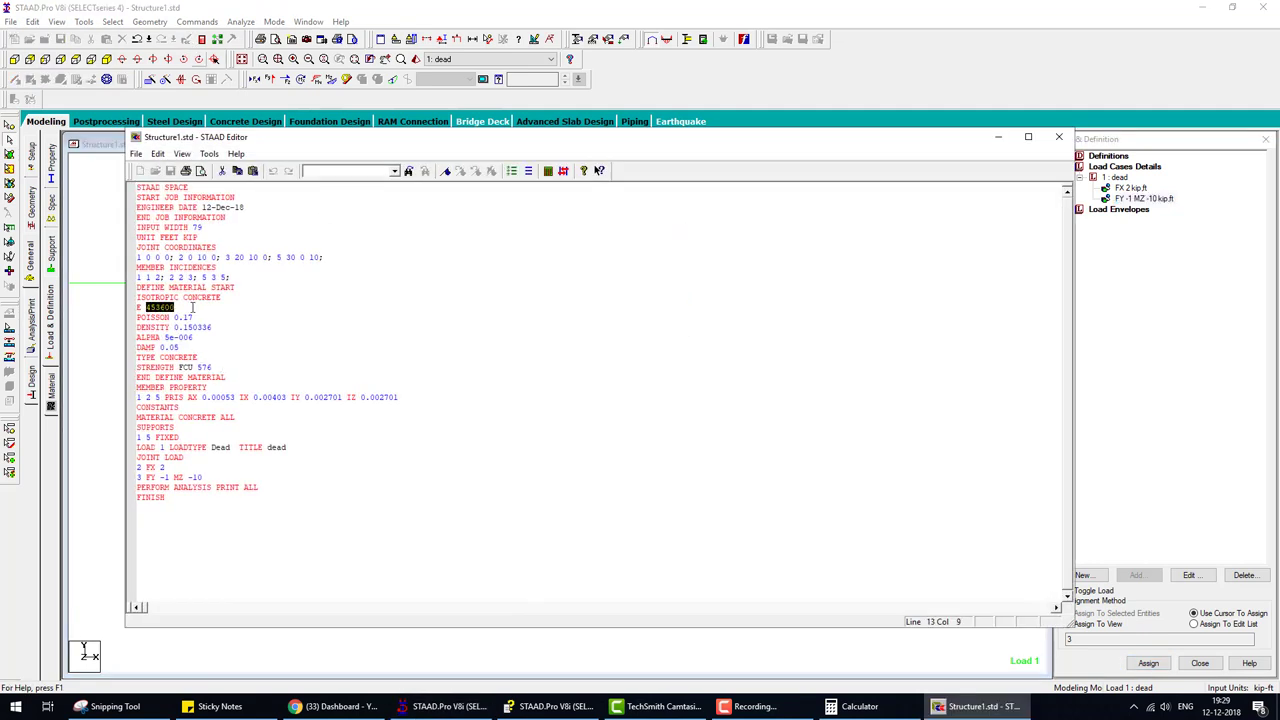
click(528, 708)
drag(349, 141, 594, 149)
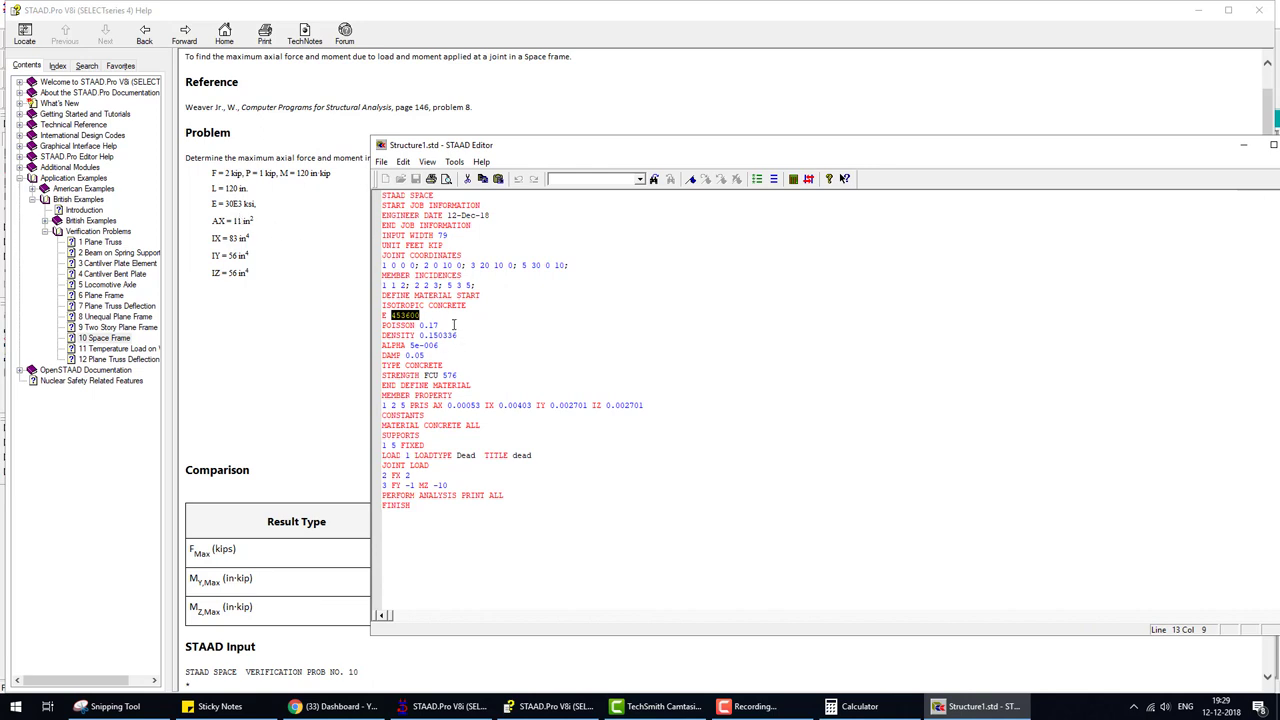
text(30000)
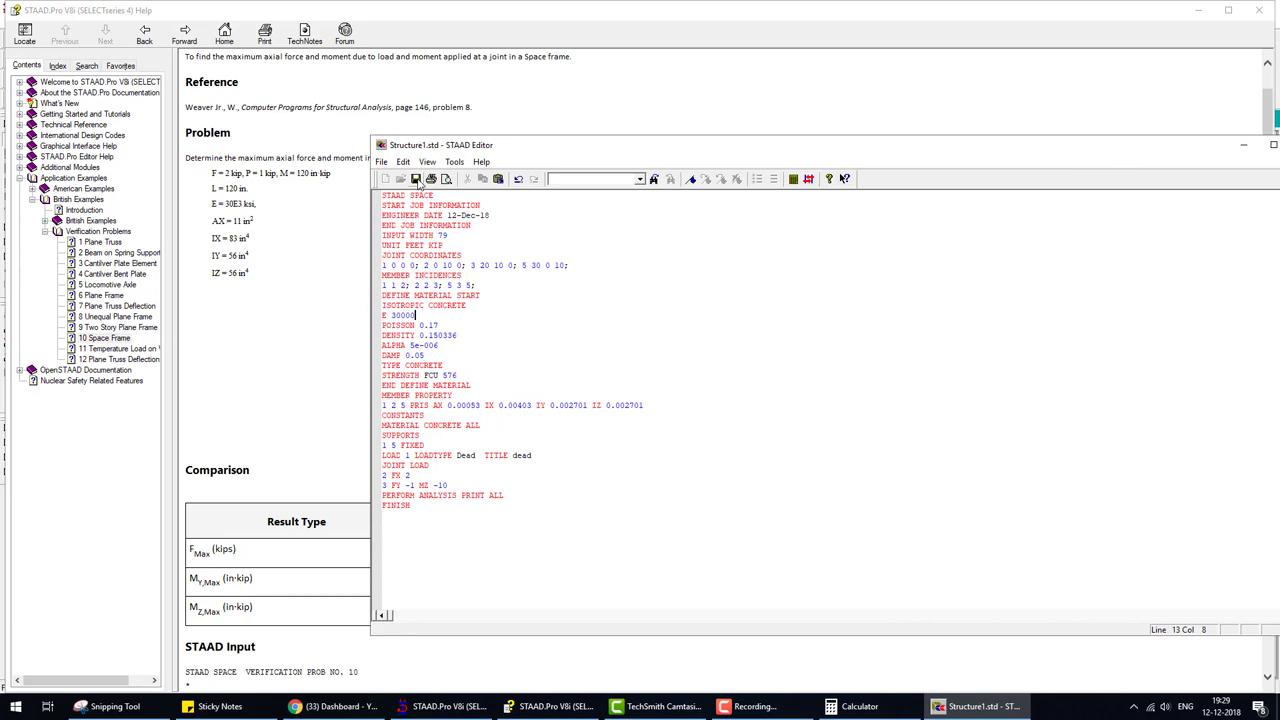
drag(1222, 139, 960, 111)
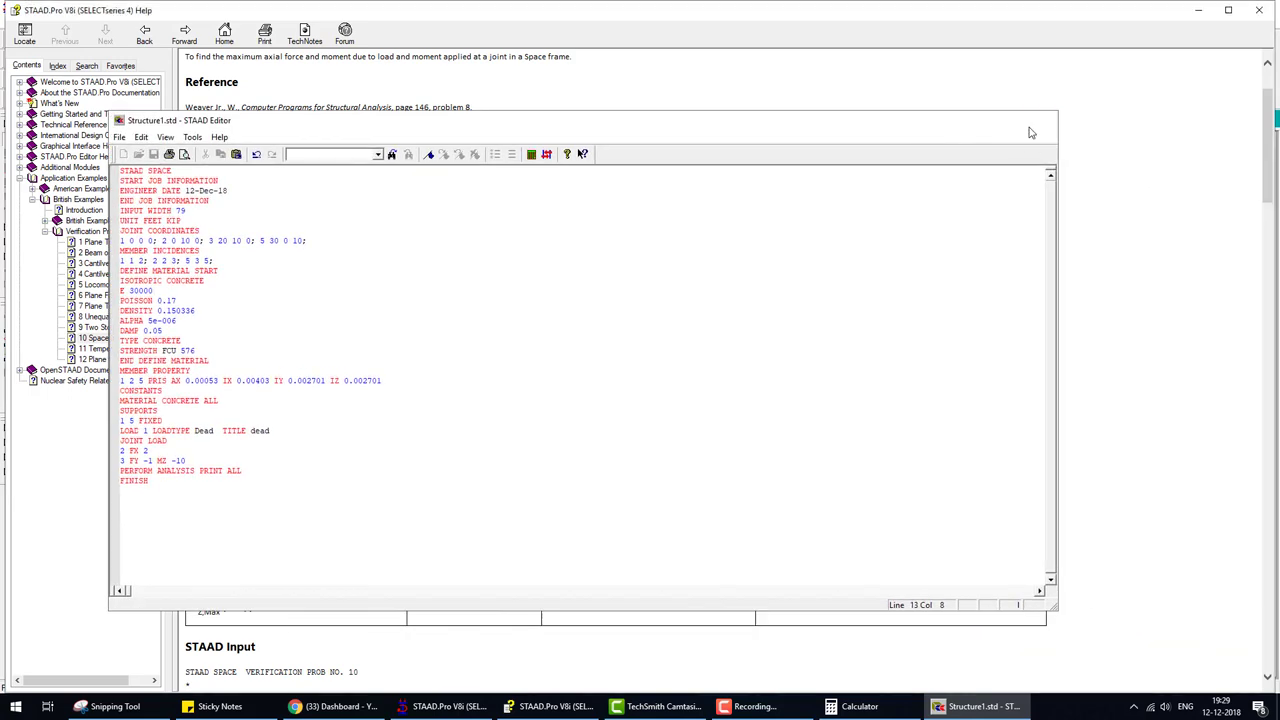
click(491, 682)
click(478, 708)
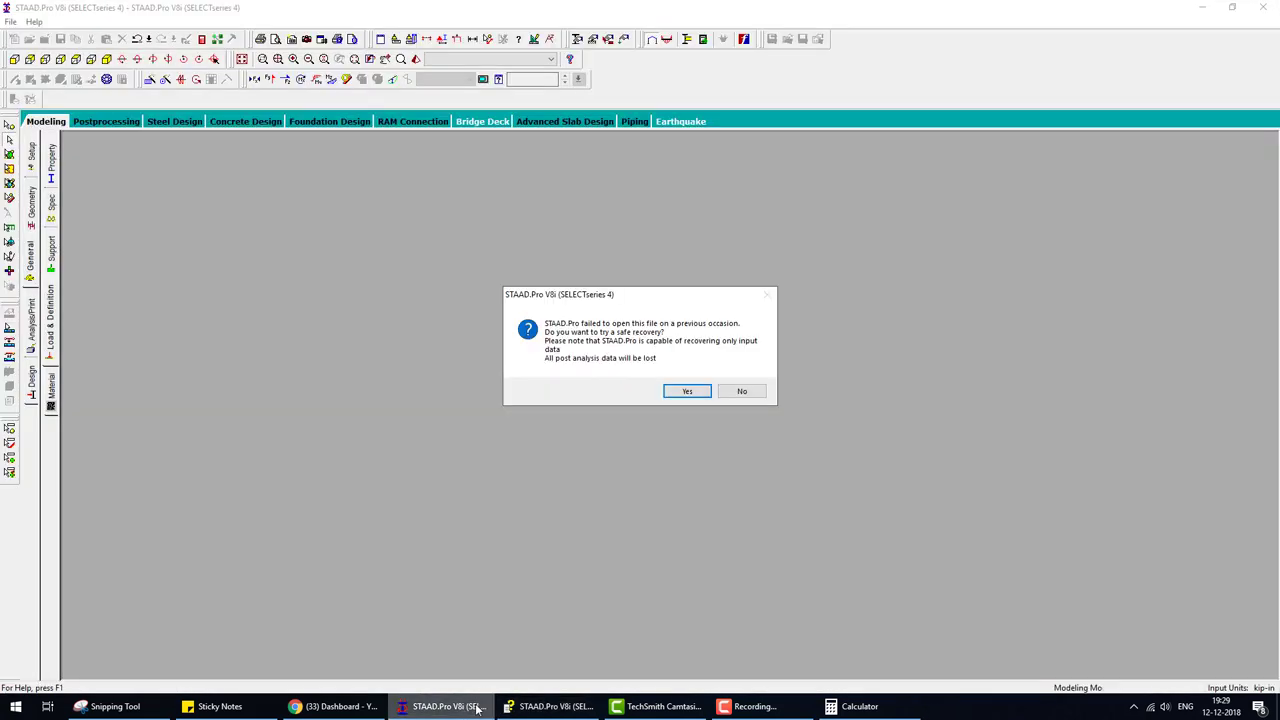
Step: Accept safe recovery and kip/inch input units, dismissing the file error messages
click(686, 392)
click(704, 381)
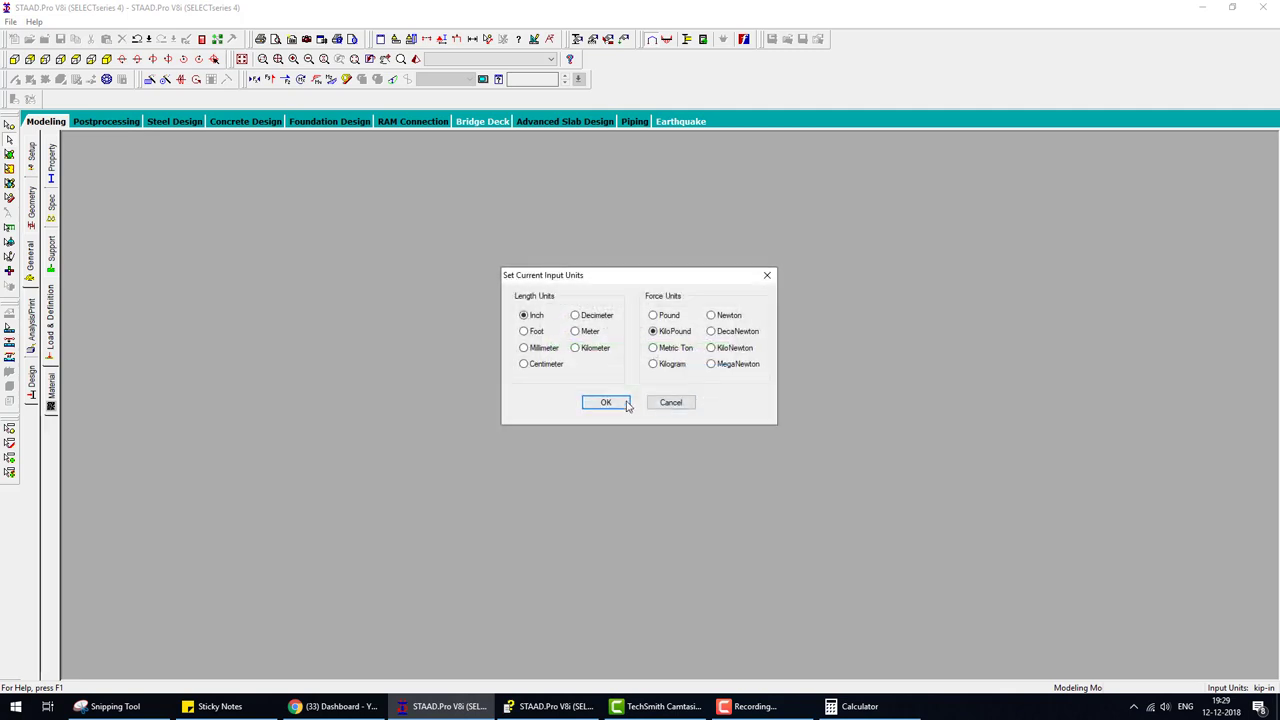
click(608, 404)
click(678, 381)
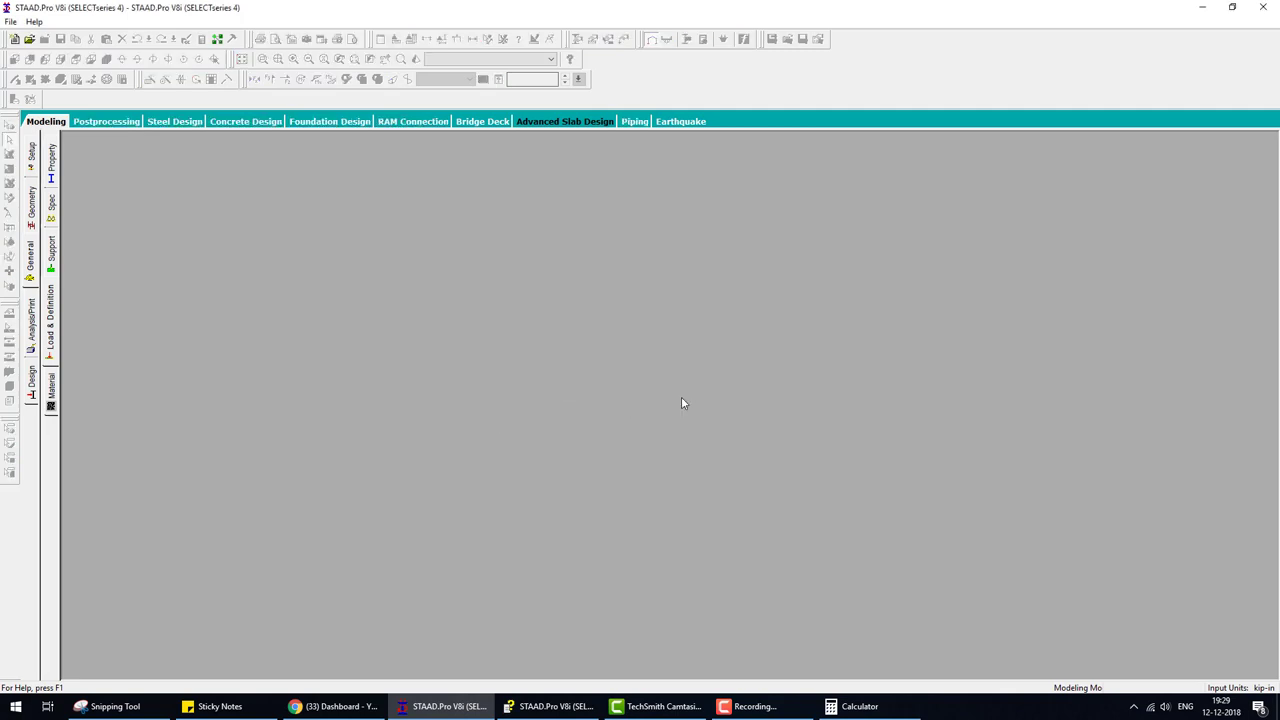
click(437, 708)
click(437, 708)
Step: Open VER10.STD, run its analysis and go to the postprocessing results
click(773, 711)
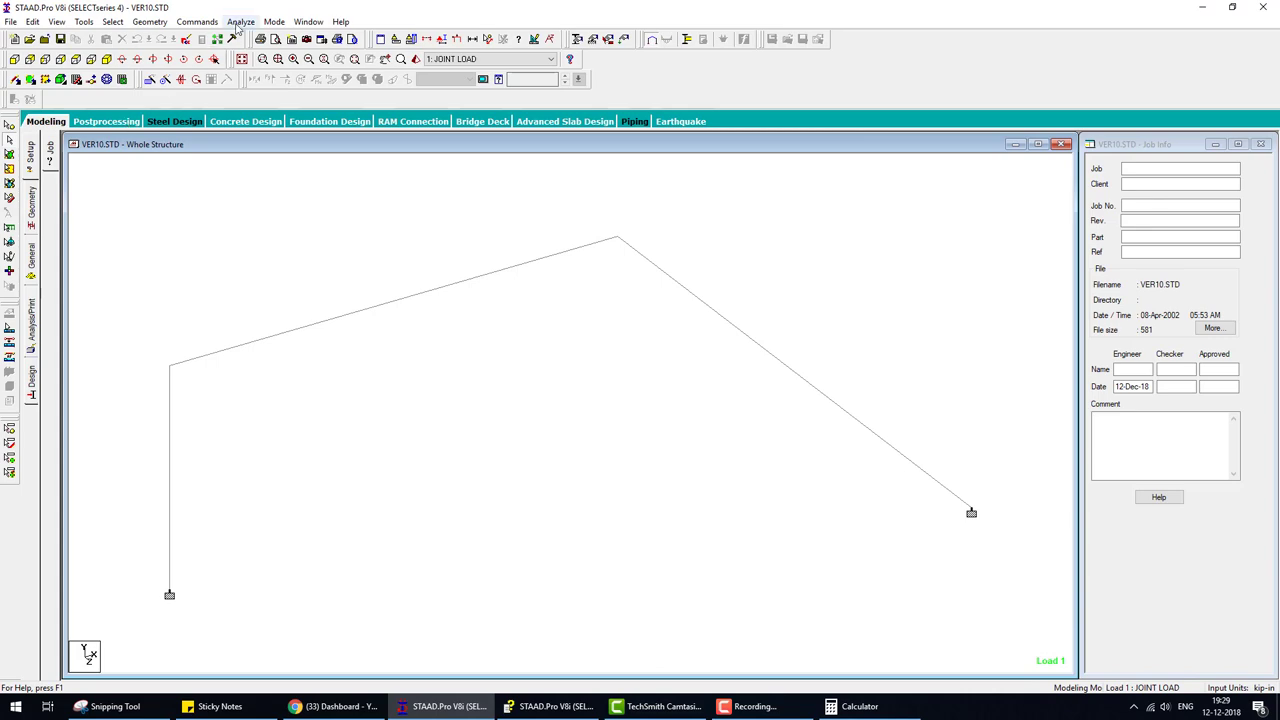
click(241, 21)
click(262, 37)
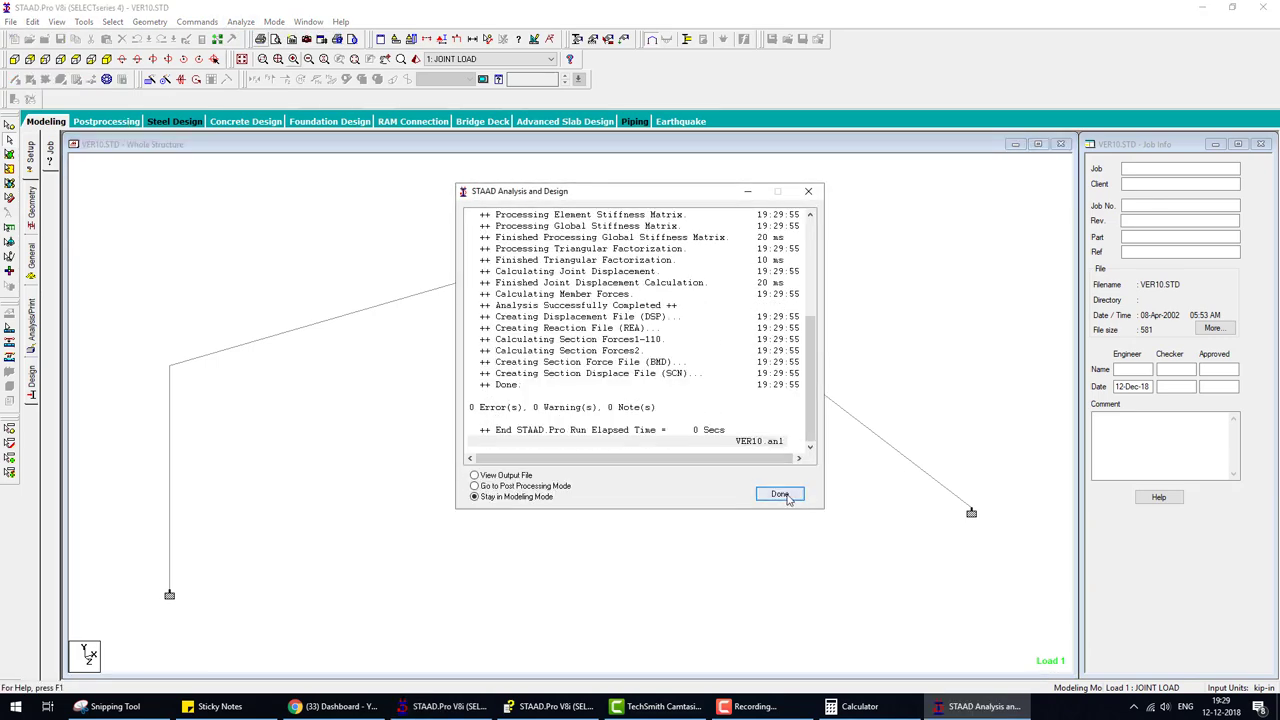
click(771, 494)
click(121, 124)
Step: Label maximum Bending Z moments on each beam, then switch to Bending Y and compare with problem 10
click(661, 453)
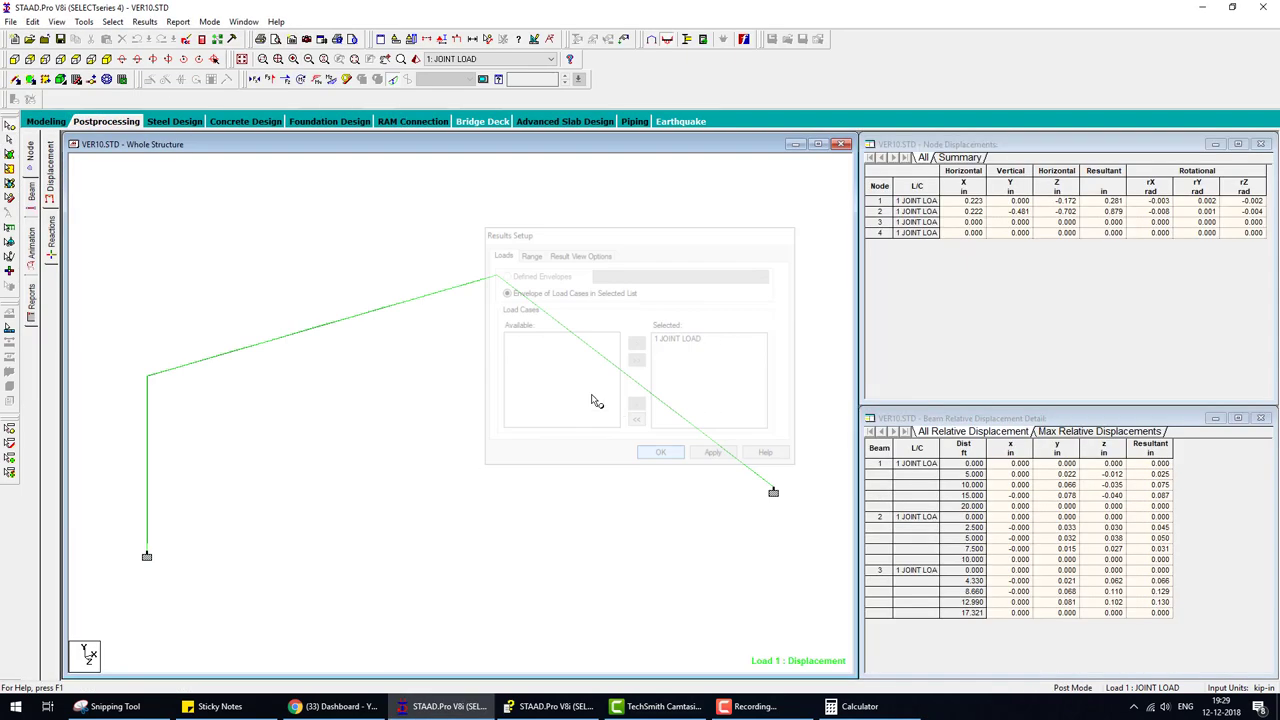
click(331, 80)
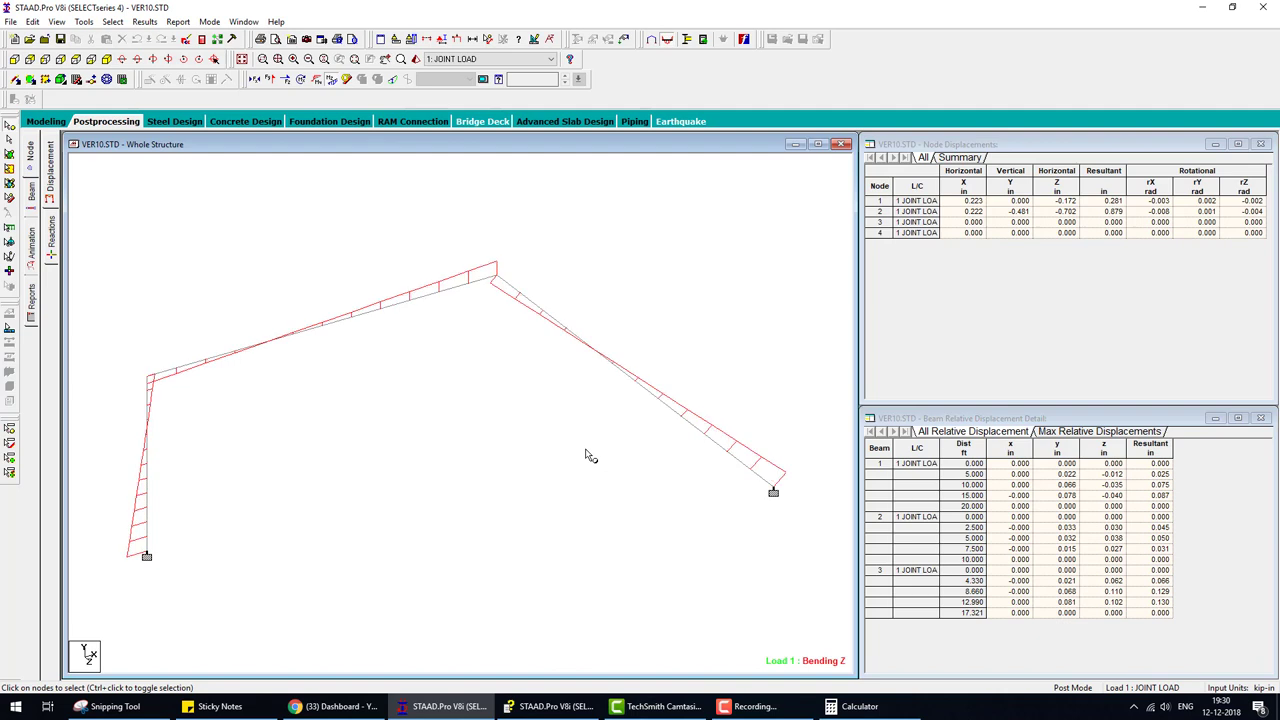
click(144, 21)
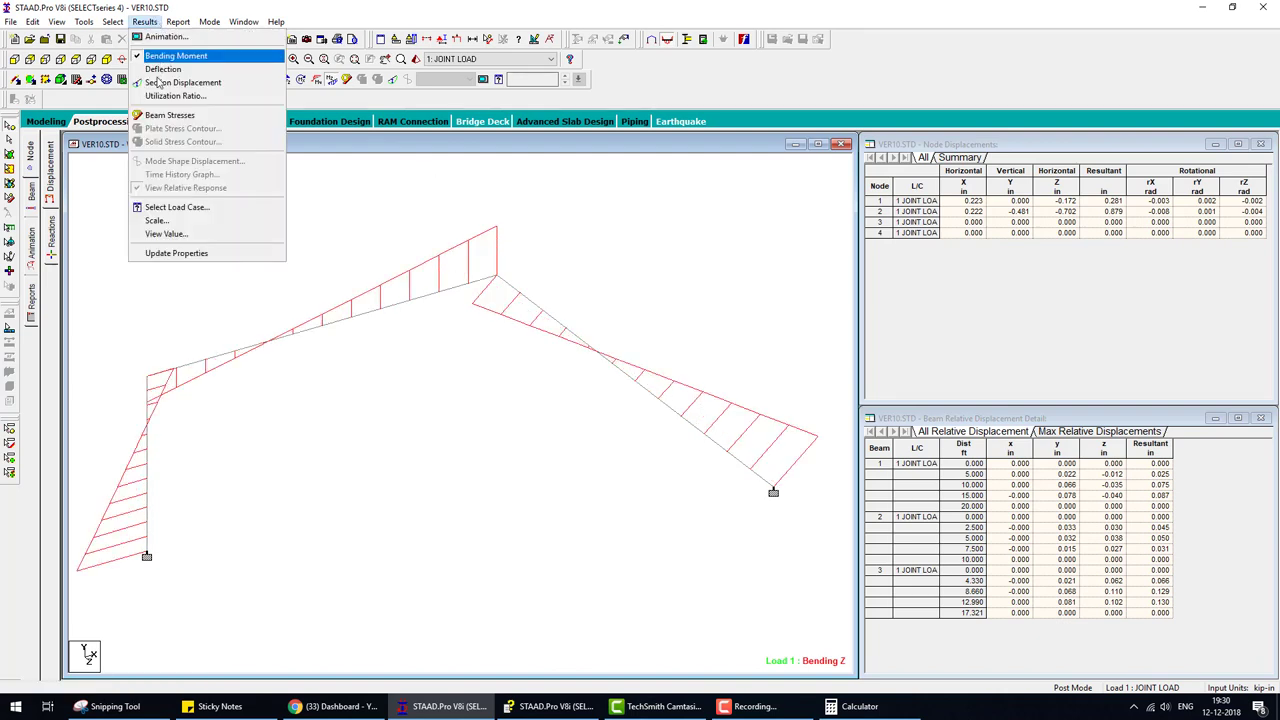
click(200, 256)
click(590, 248)
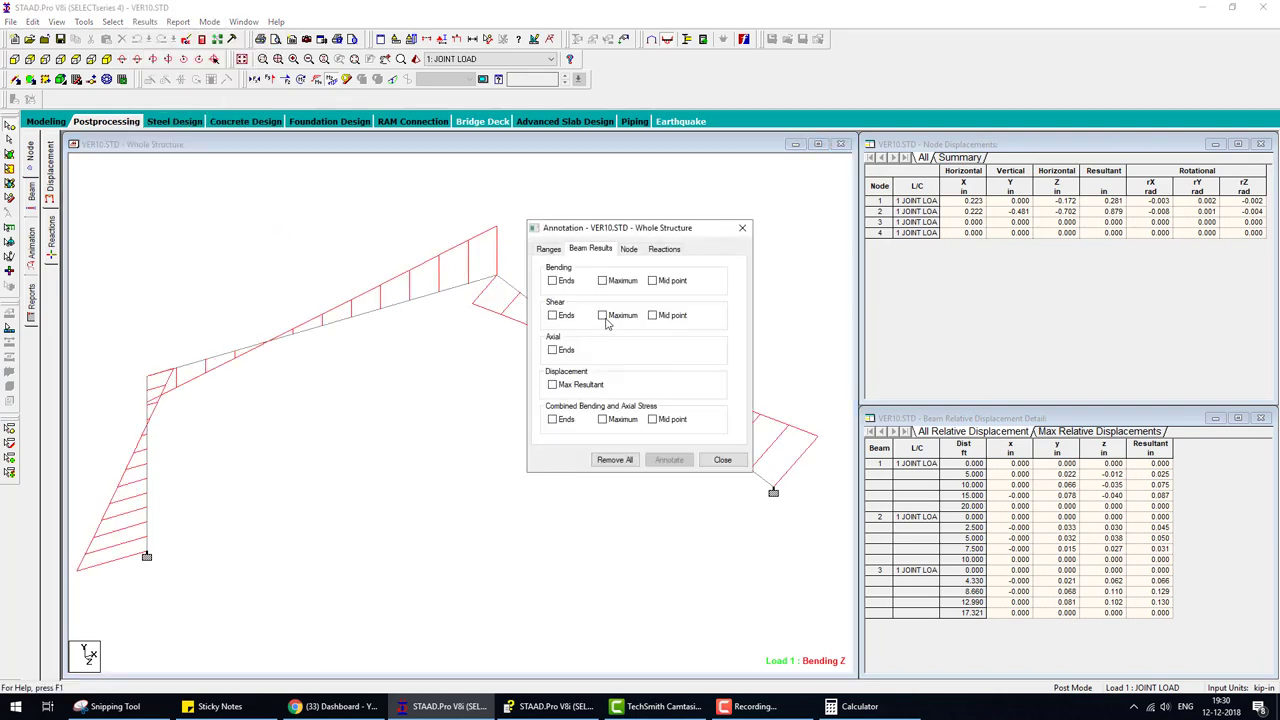
click(606, 316)
click(669, 459)
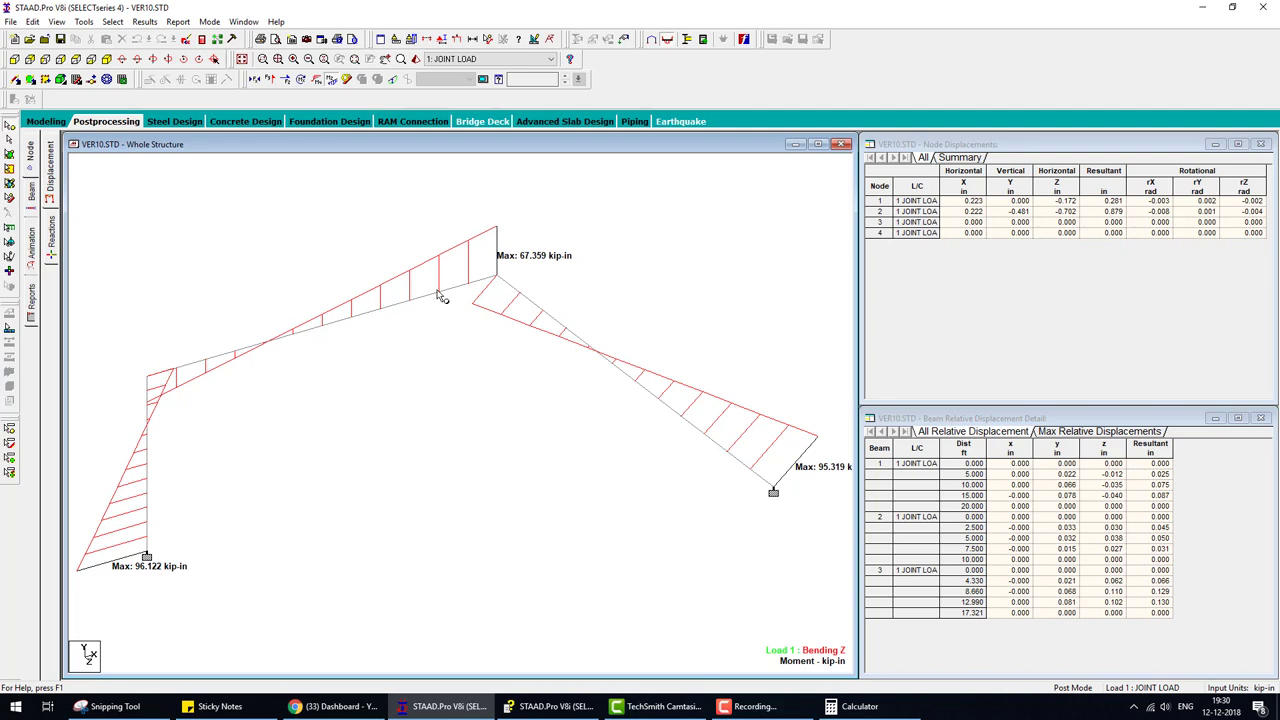
click(327, 80)
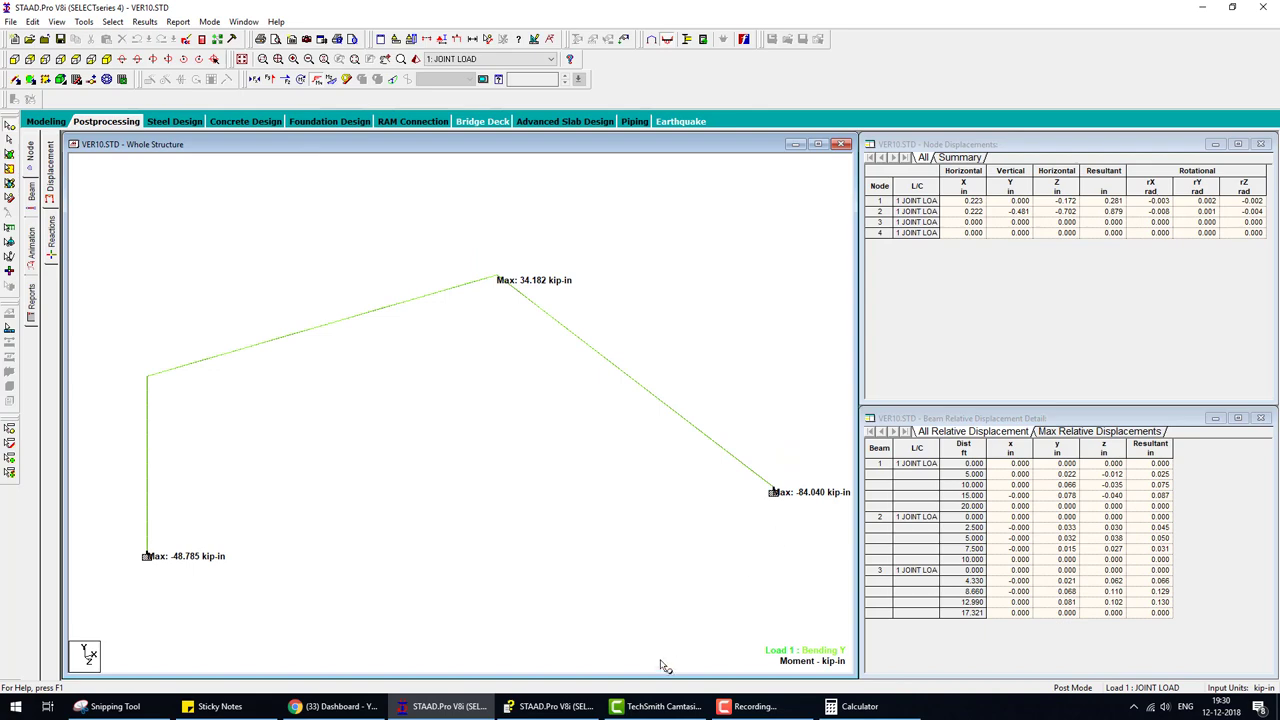
click(572, 711)
click(572, 711)
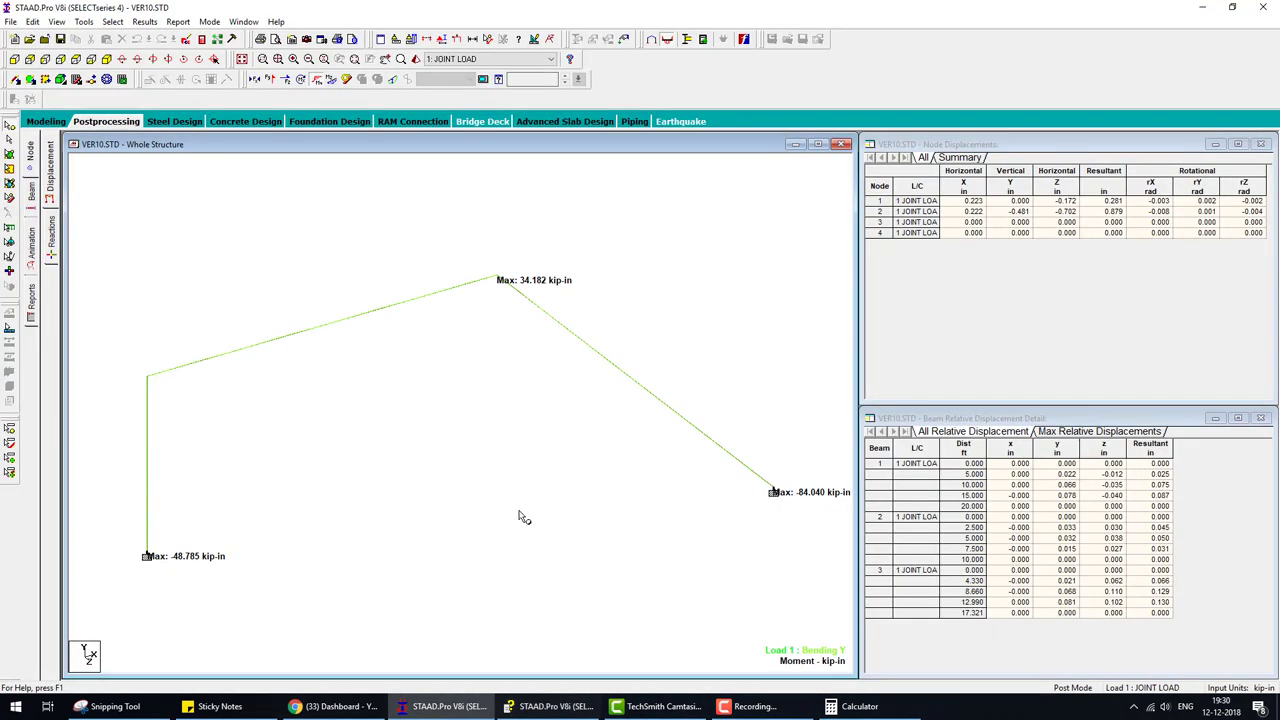
Step: Show the axial force diagram labelled at member ends and bring up problem 10's table
click(299, 82)
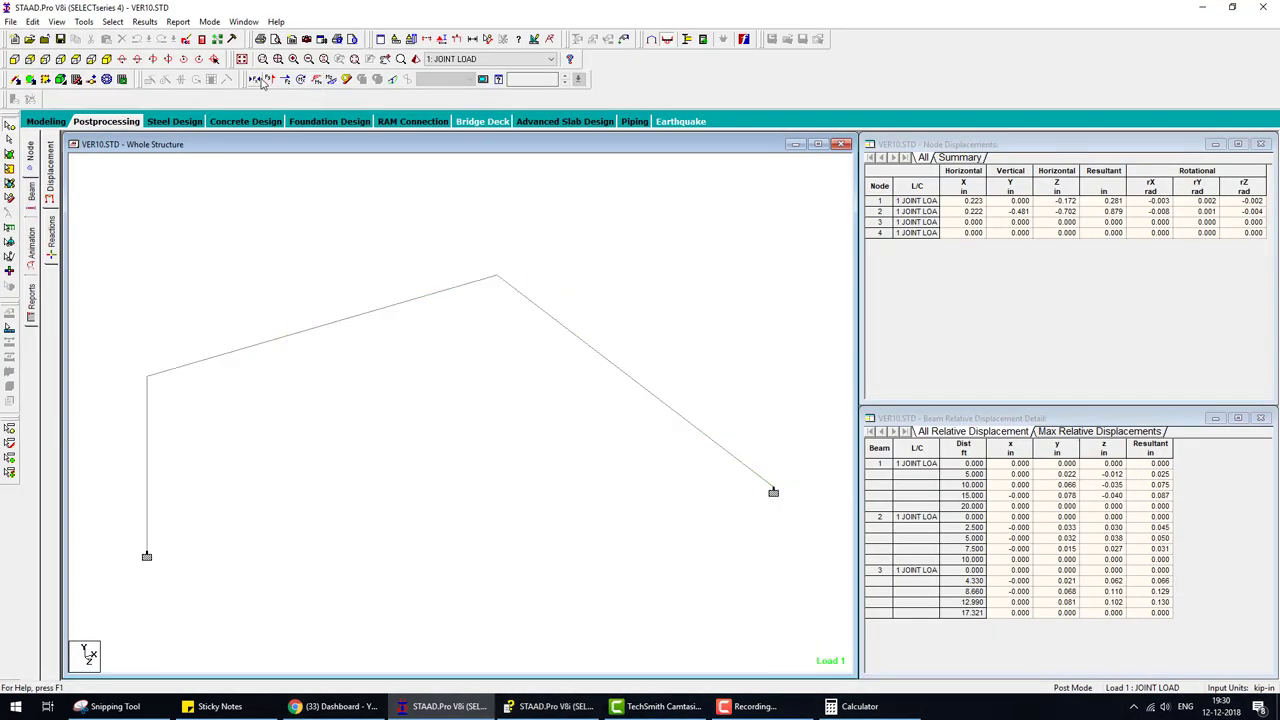
click(256, 80)
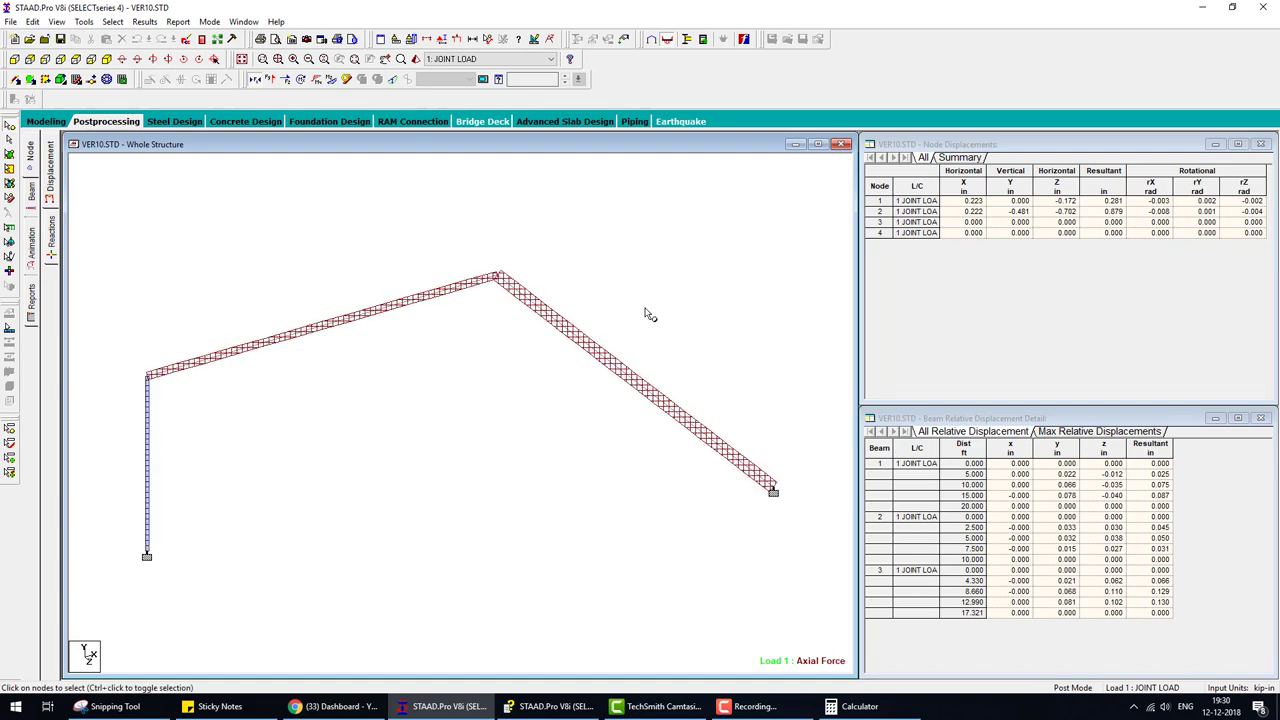
click(145, 21)
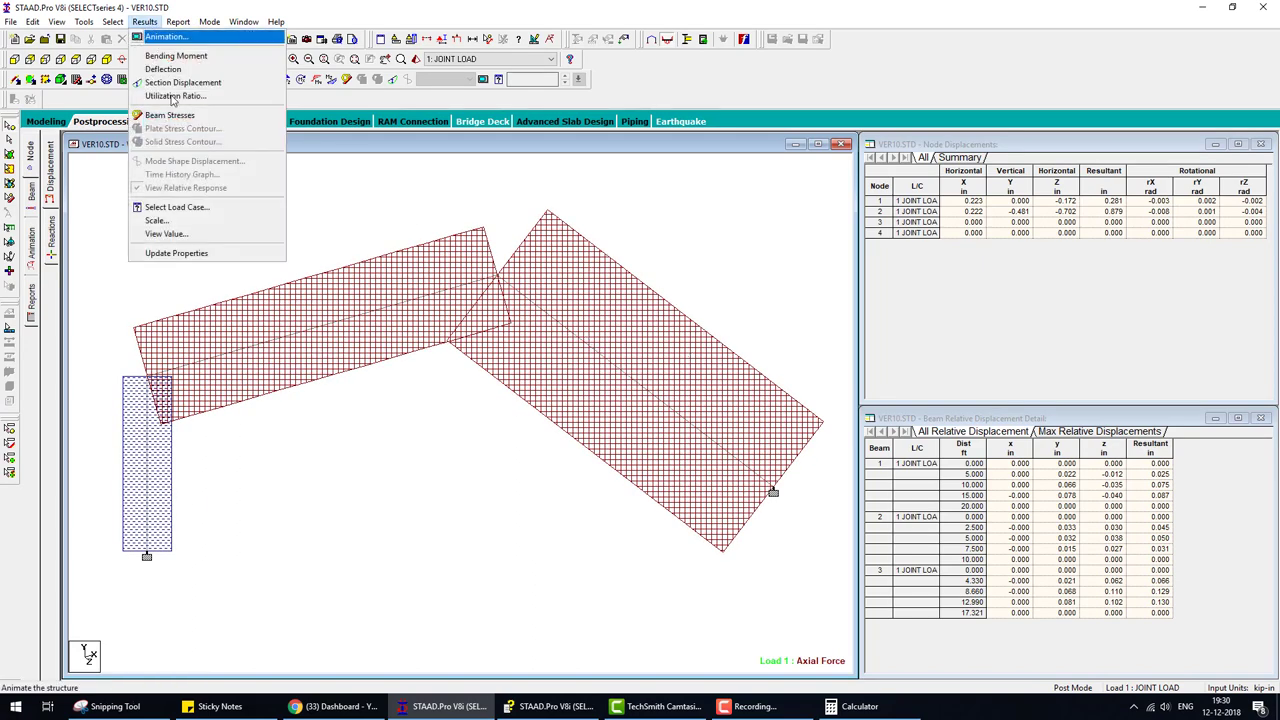
click(166, 233)
click(590, 249)
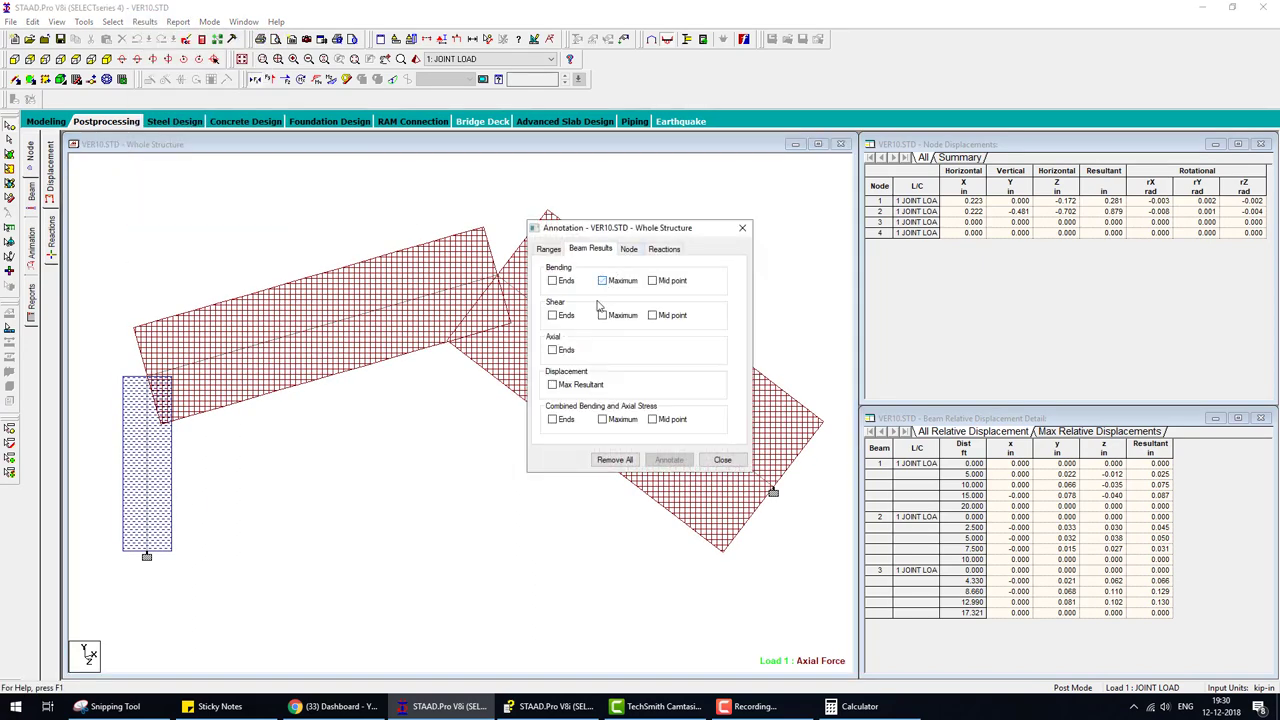
click(566, 350)
click(669, 460)
click(721, 461)
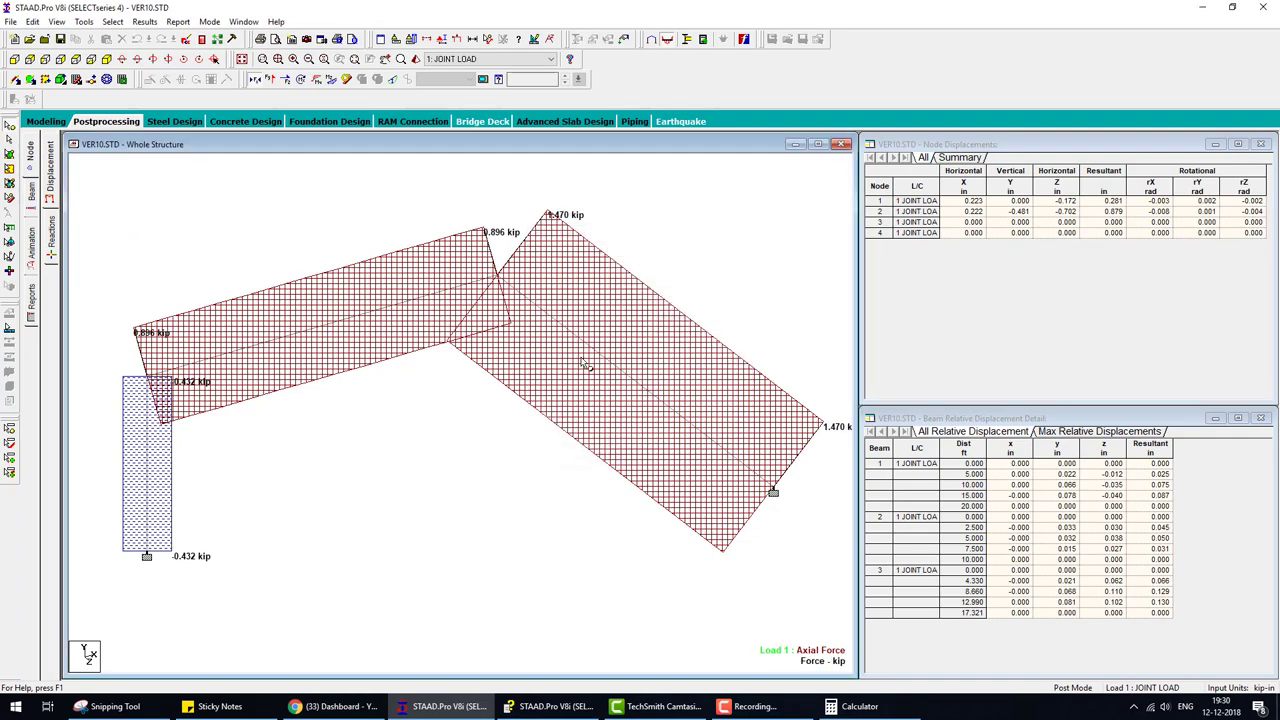
click(567, 707)
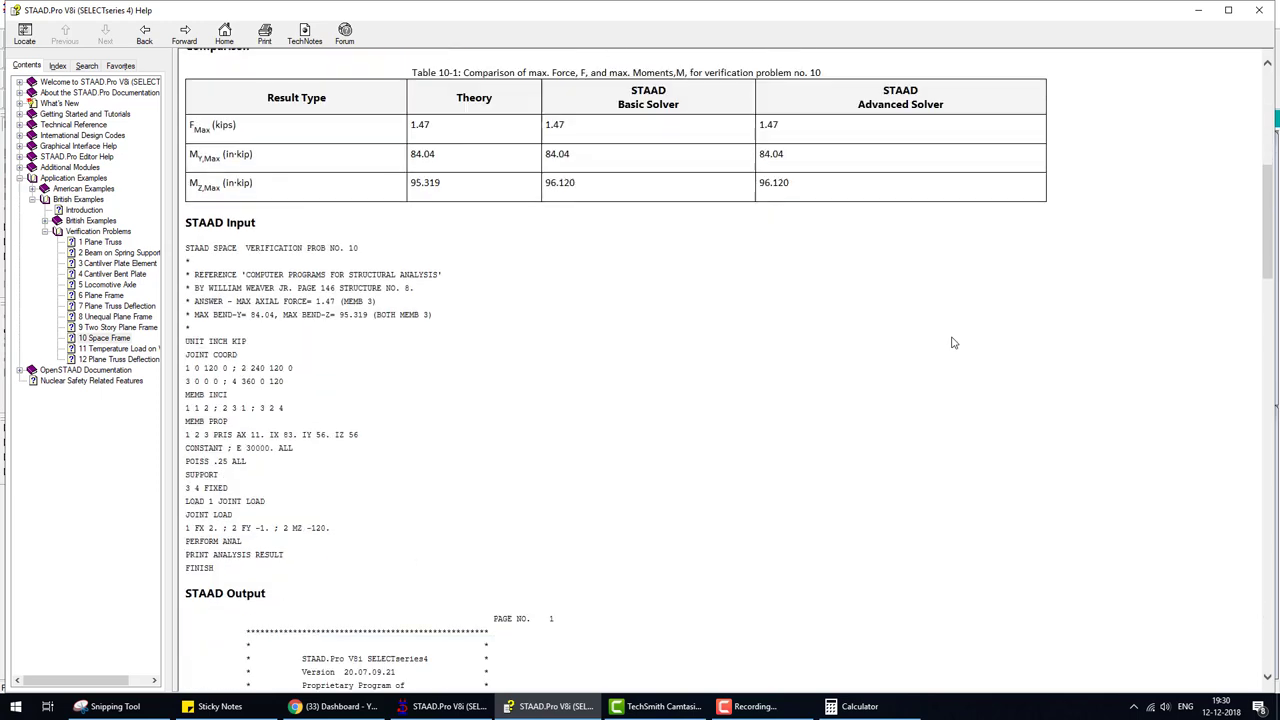
scroll(952, 343, down, 5)
scroll(952, 343, up, 3)
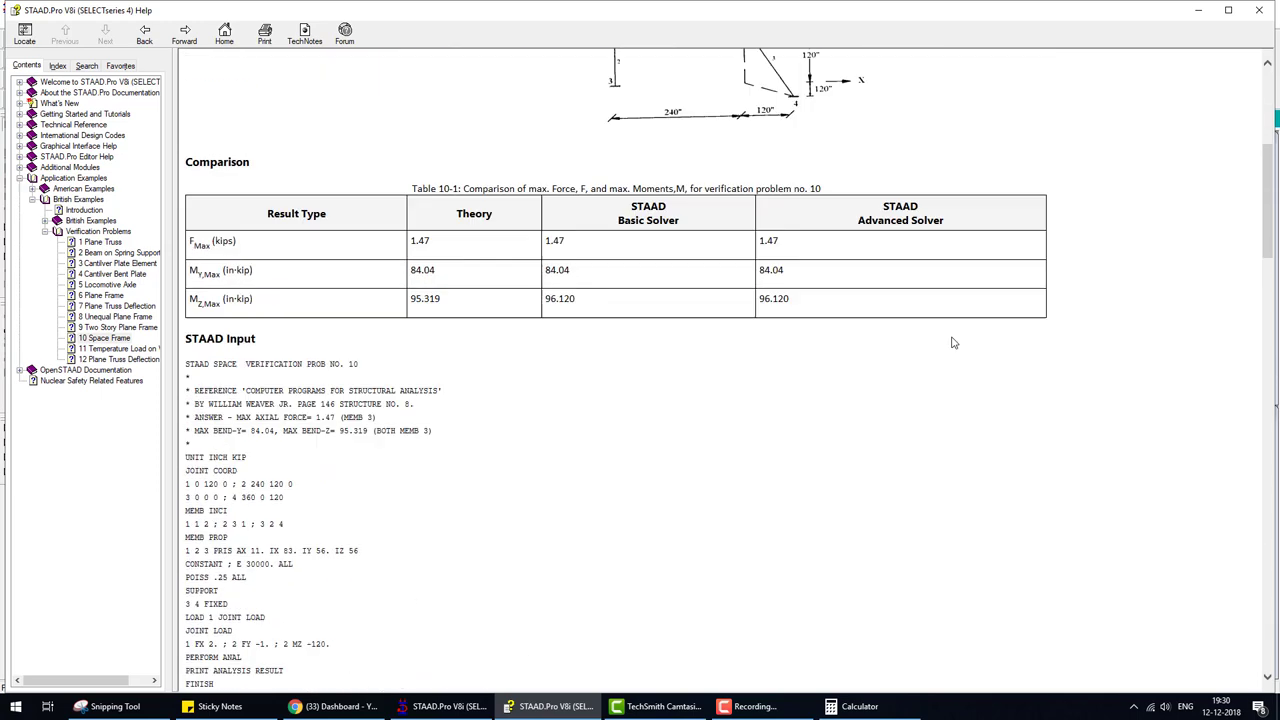
scroll(952, 343, up, 3)
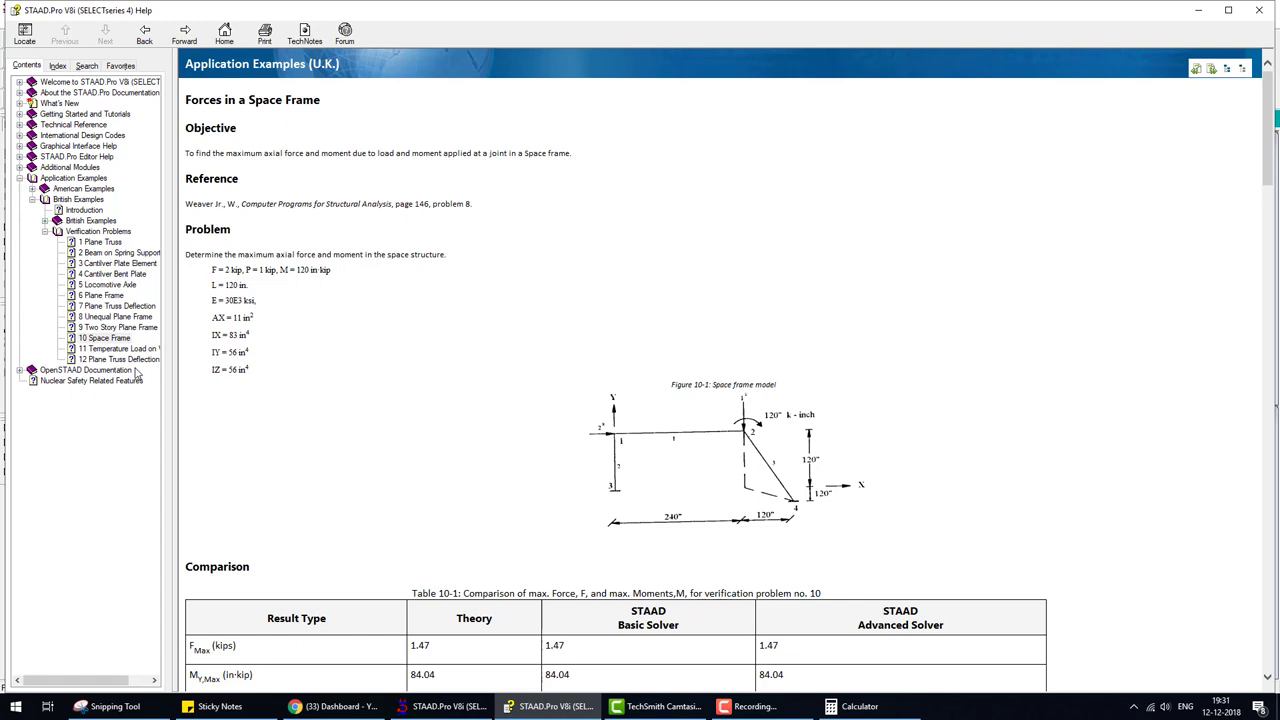
scroll(455, 409, down, 4)
scroll(463, 410, down, 2)
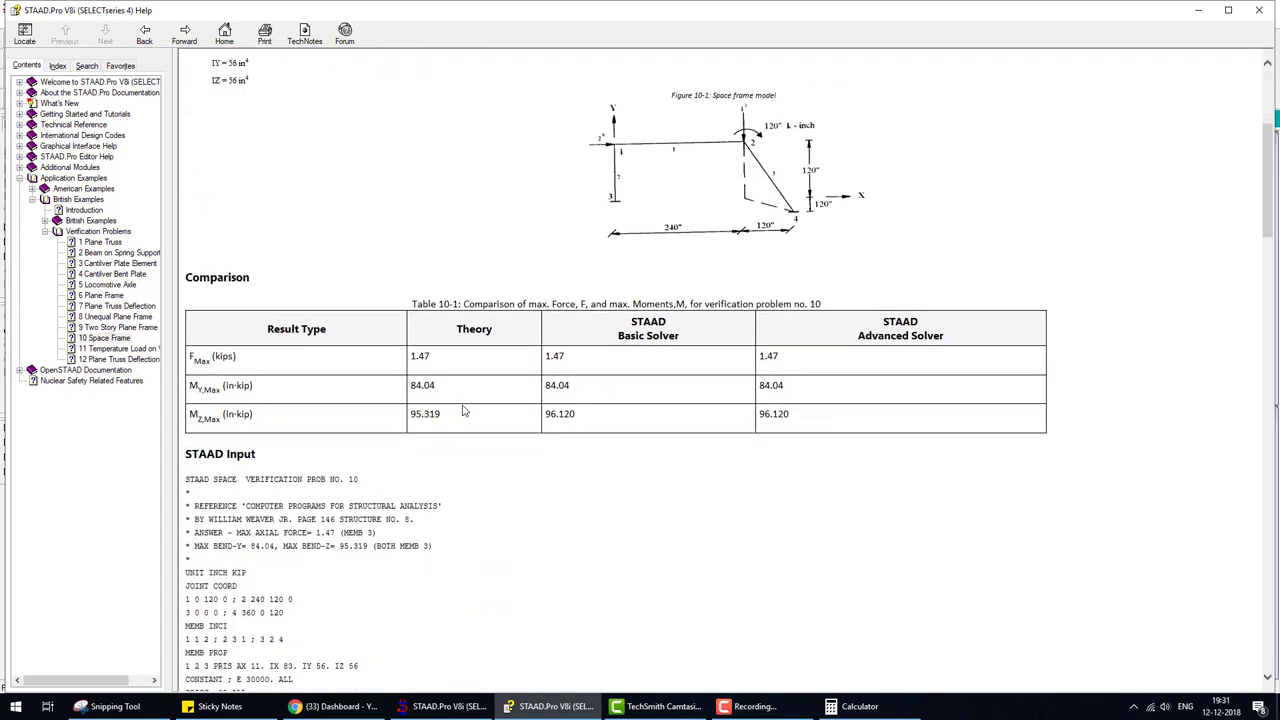